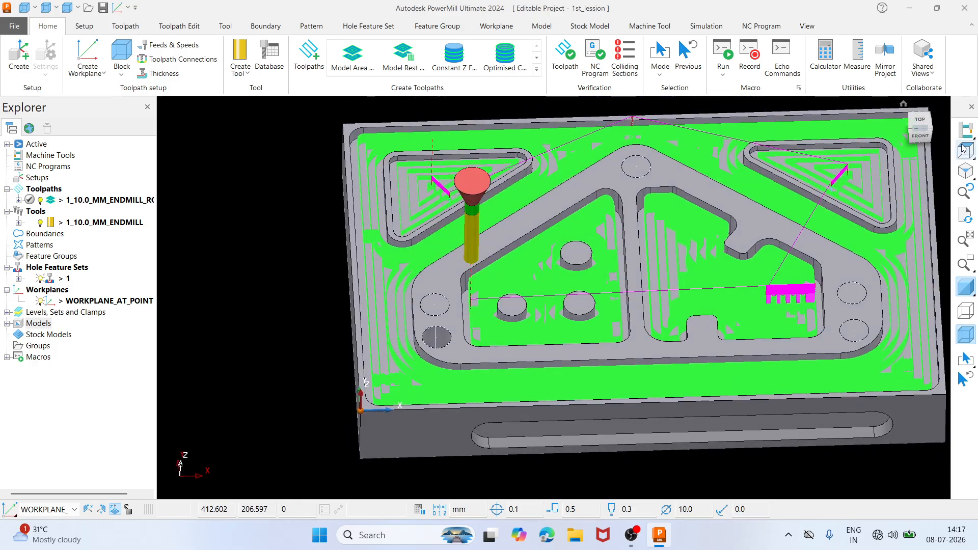
Examine the roughing toolpath over the plate's pockets, bosses and triangular recesses from several angles
left_click(966, 171)
middle_click_drag(620, 169, 489, 198)
scroll(435, 285, "up", 4)
scroll(468, 234, "down", 3)
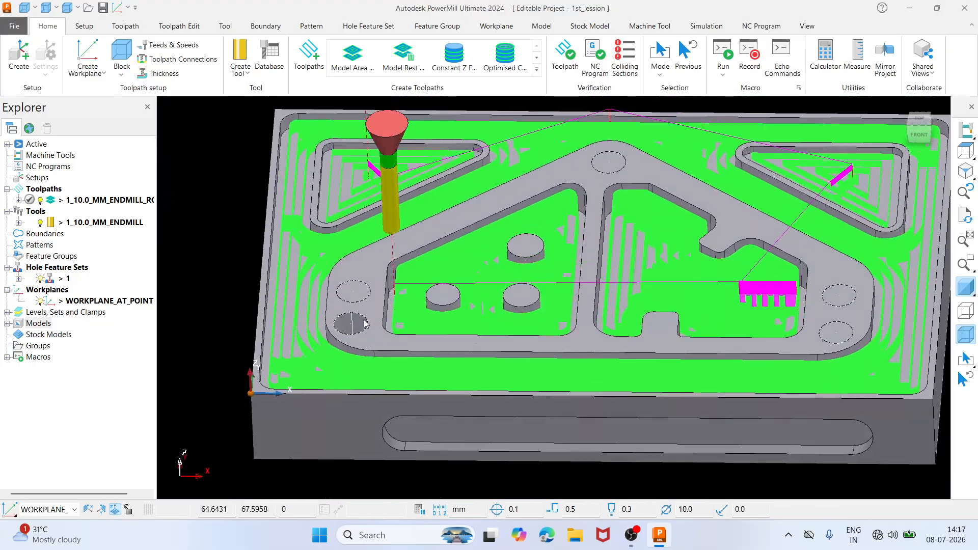
scroll(352, 322, "up", 5)
scroll(377, 311, "down", 6)
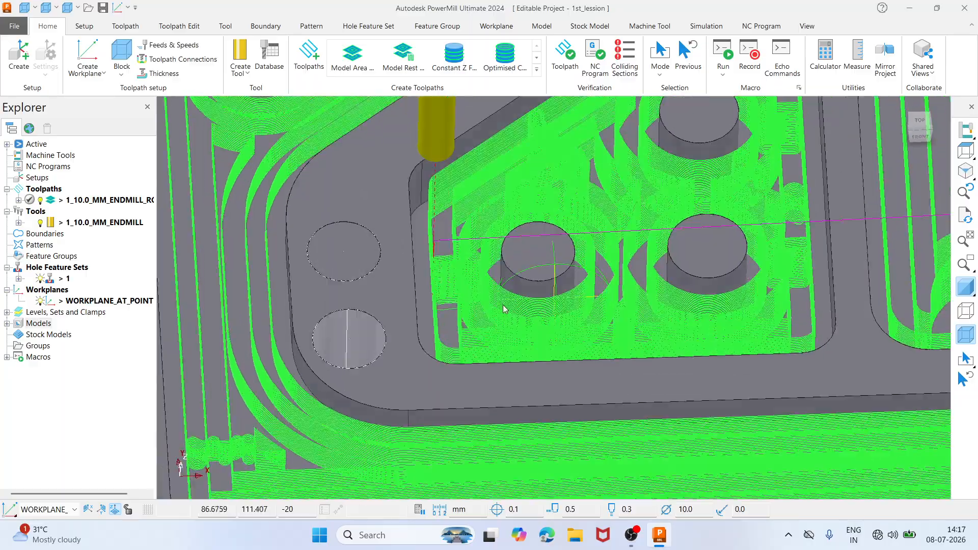
mouse_move(583, 277)
middle_mouse_down()
mouse_move(609, 305)
mouse_move(707, 358)
mouse_move(620, 252)
middle_mouse_up()
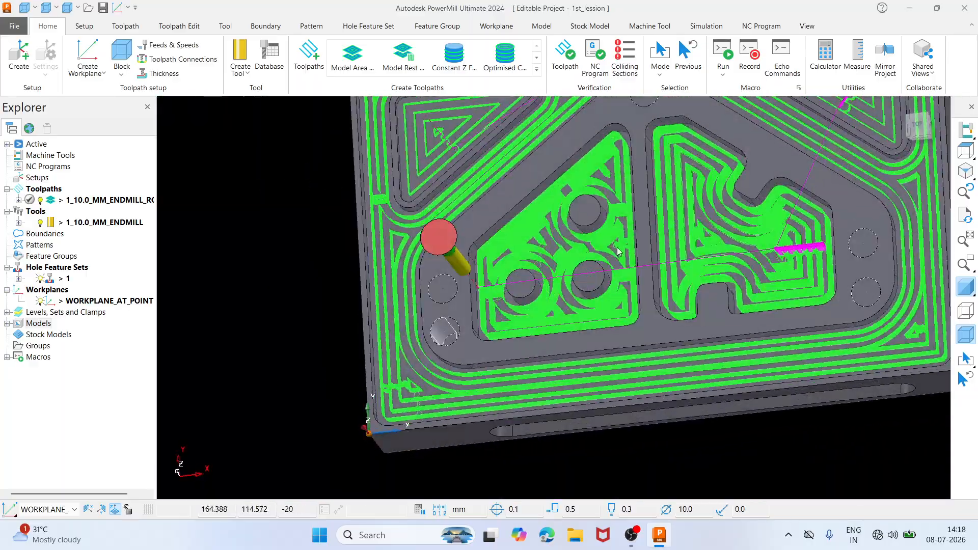
left_click(966, 152)
middle_click_drag(580, 283, 594, 186)
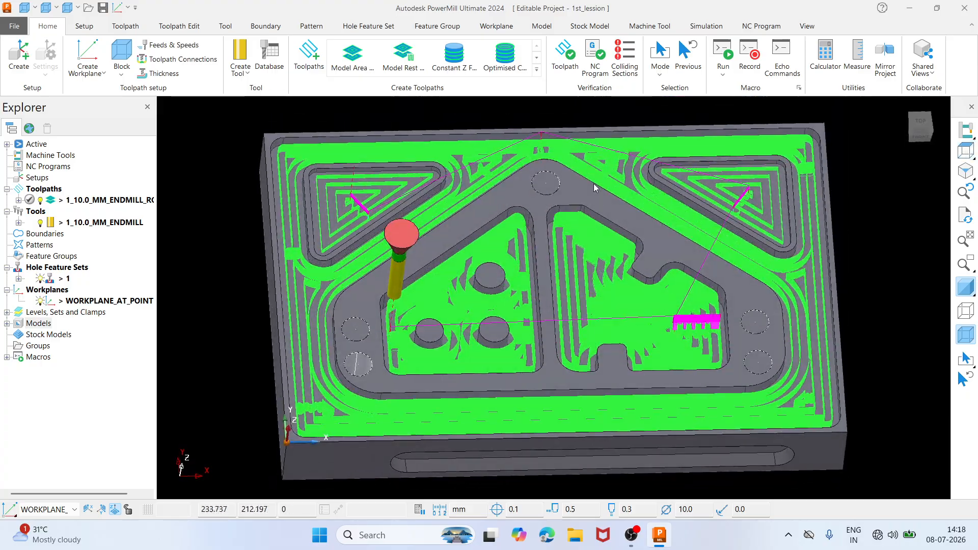
scroll(594, 186, "down", 3)
middle_click_drag(587, 232, 591, 198)
scroll(499, 290, "up", 5)
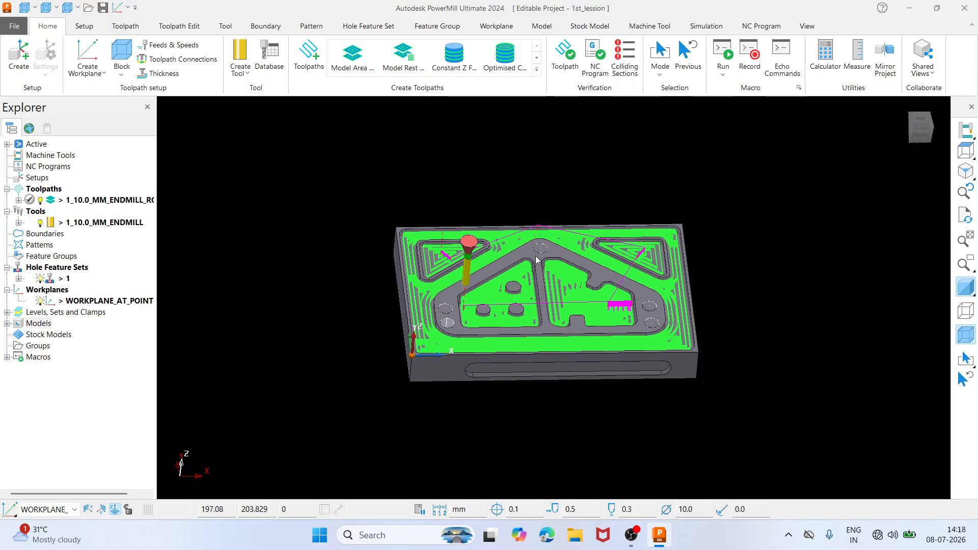
scroll(499, 290, "down", 4)
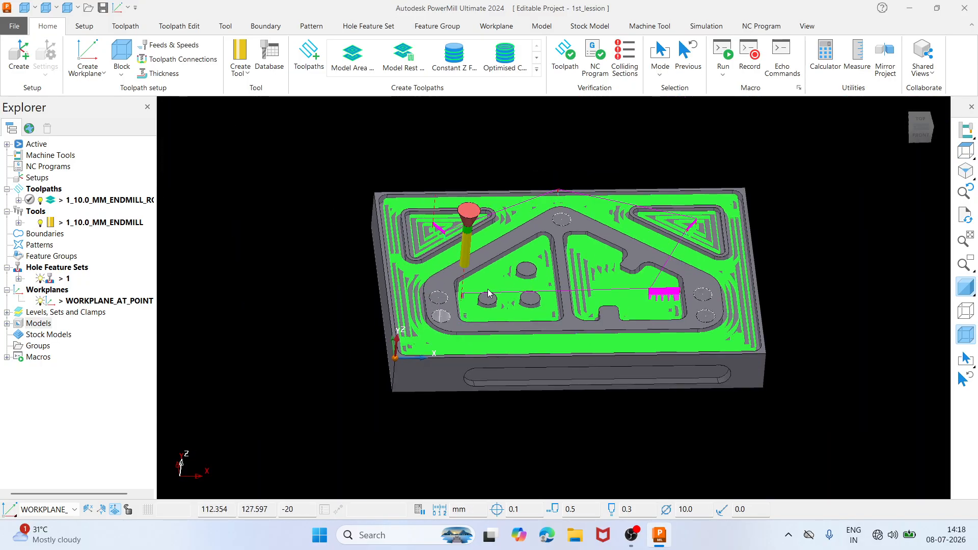
scroll(487, 290, "up", 4)
middle_click_drag(590, 233, 544, 303)
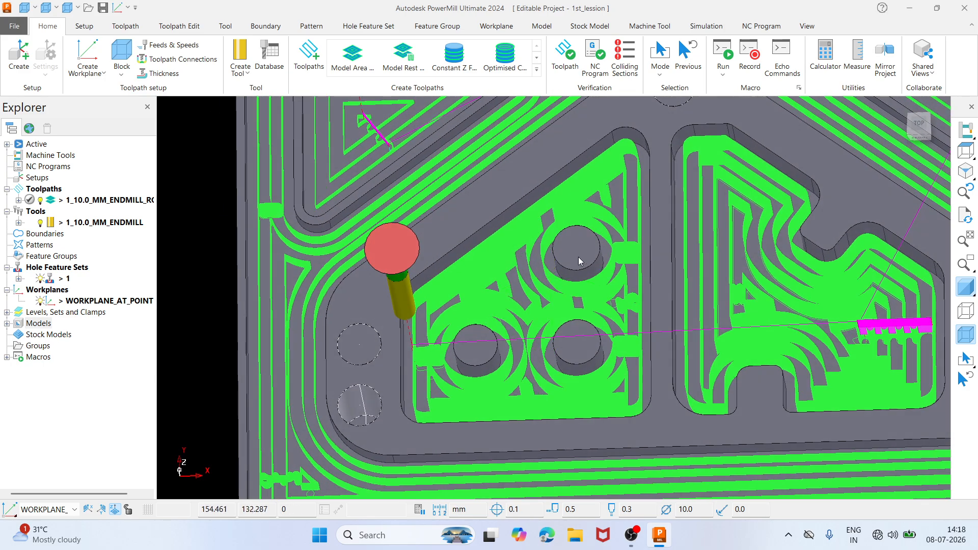
scroll(622, 253, "down", 5)
middle_click_drag(622, 252, 565, 229)
scroll(566, 276, "up", 3)
scroll(567, 277, "down", 3)
scroll(466, 270, "up", 6)
scroll(473, 258, "down", 3)
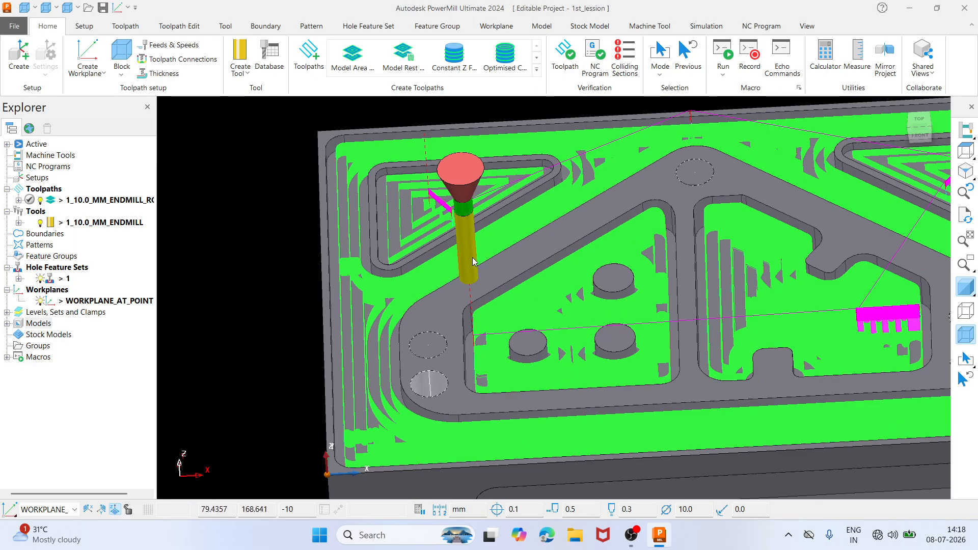
Switch the model display from shaded to wireframe and hide the block shading
scroll(473, 262, "down", 5)
left_click(967, 281)
left_click(968, 281)
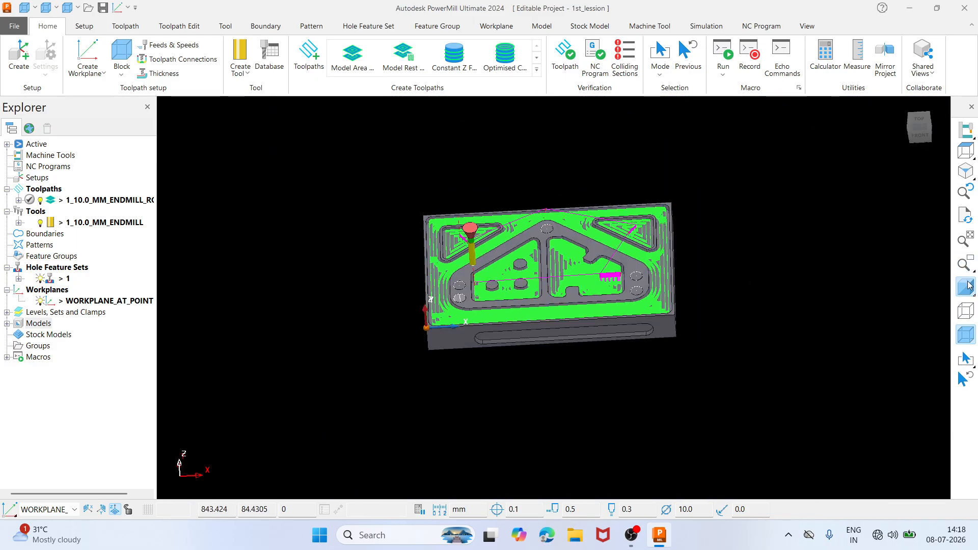
left_click(968, 311)
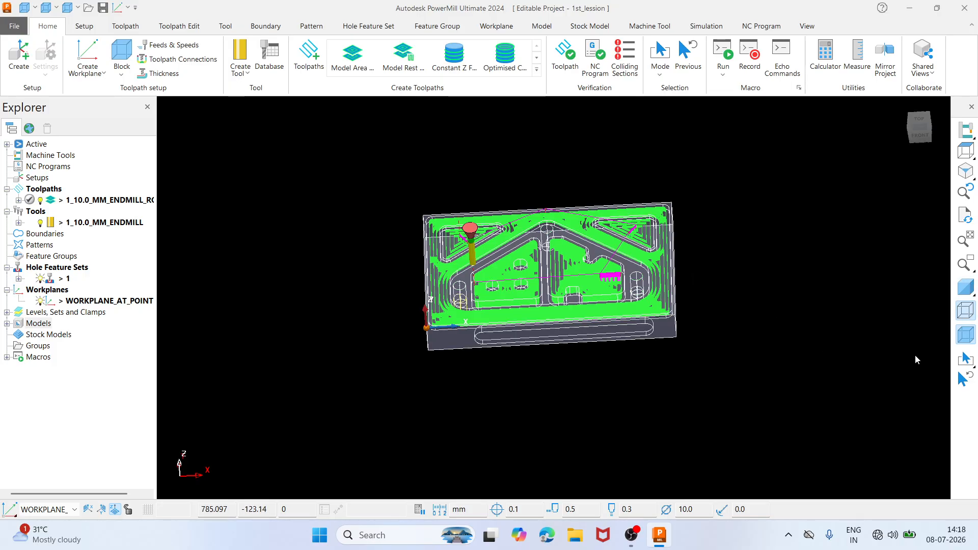
left_click(968, 288)
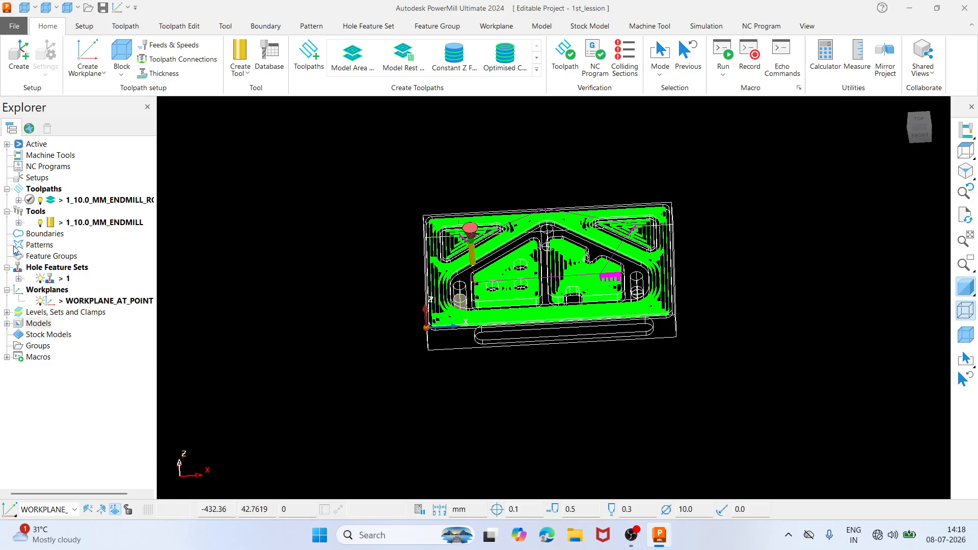
Deactivate the 10 mm end mill roughing toolpath and display the model shaded without wireframe
double_click(51, 197)
middle_click_drag(816, 346, 824, 298)
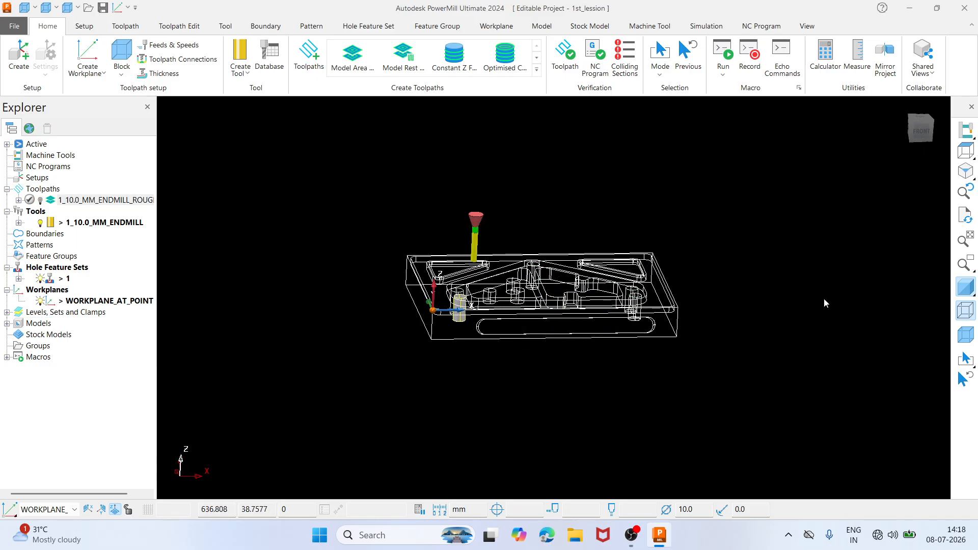
left_click(966, 310)
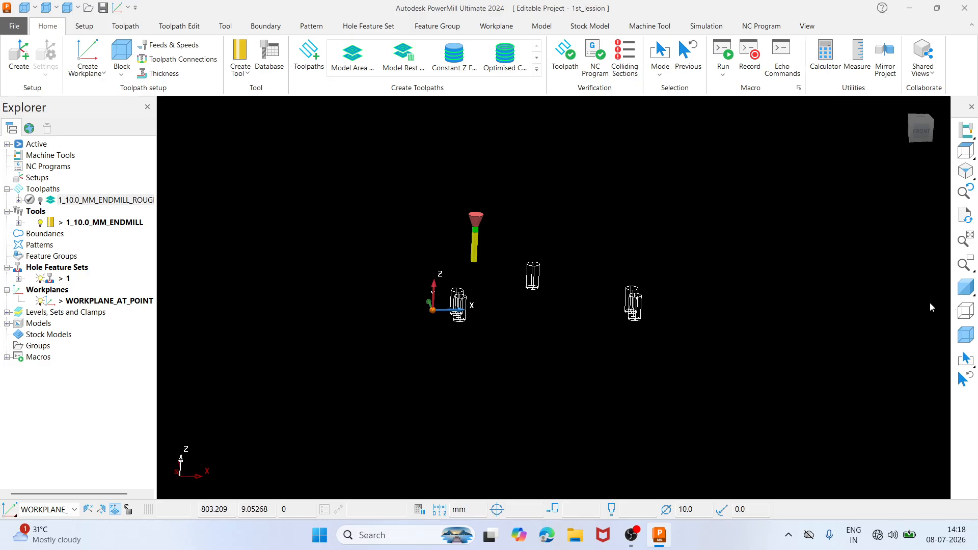
left_click(966, 286)
Examine the shaded plate's pockets, bosses and holes up close and as a whole
mouse_move(922, 301)
middle_mouse_down()
mouse_move(558, 360)
mouse_move(560, 368)
middle_mouse_up()
scroll(573, 284, "up", 5)
middle_click_drag(573, 283, 497, 344)
scroll(525, 279, "down", 3)
middle_click_drag(559, 258, 502, 388, "shift")
scroll(472, 219, "up", 5)
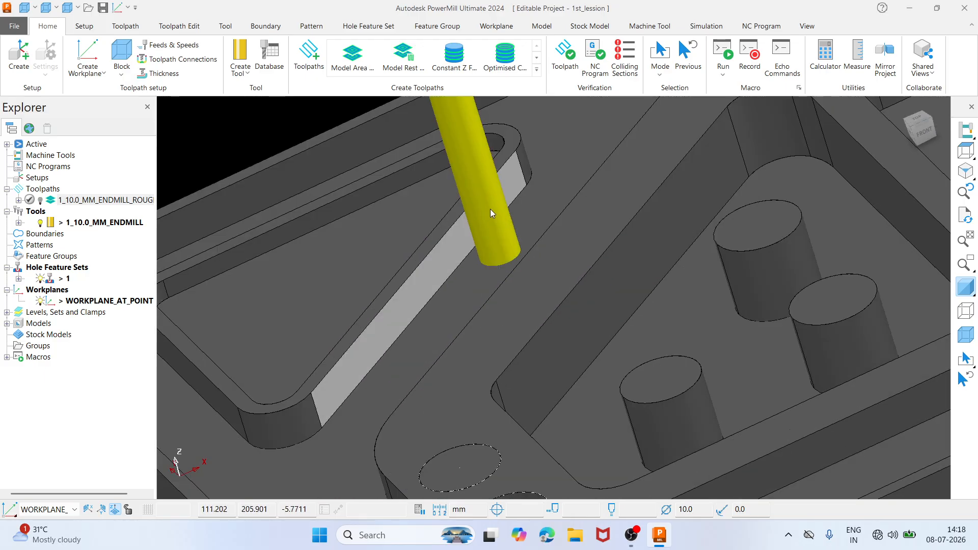
scroll(490, 209, "down", 5)
left_click(965, 152)
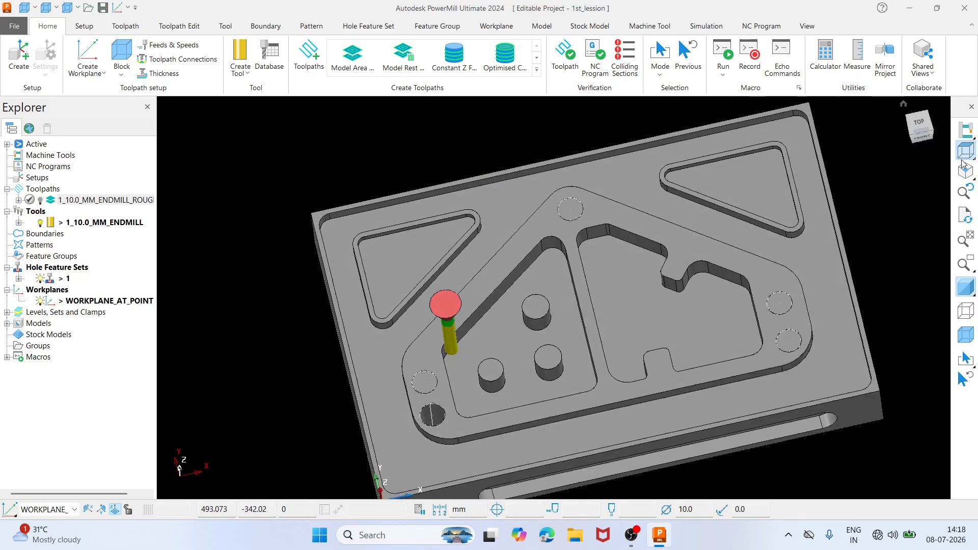
middle_click_drag(656, 345, 581, 245)
scroll(637, 258, "down", 4)
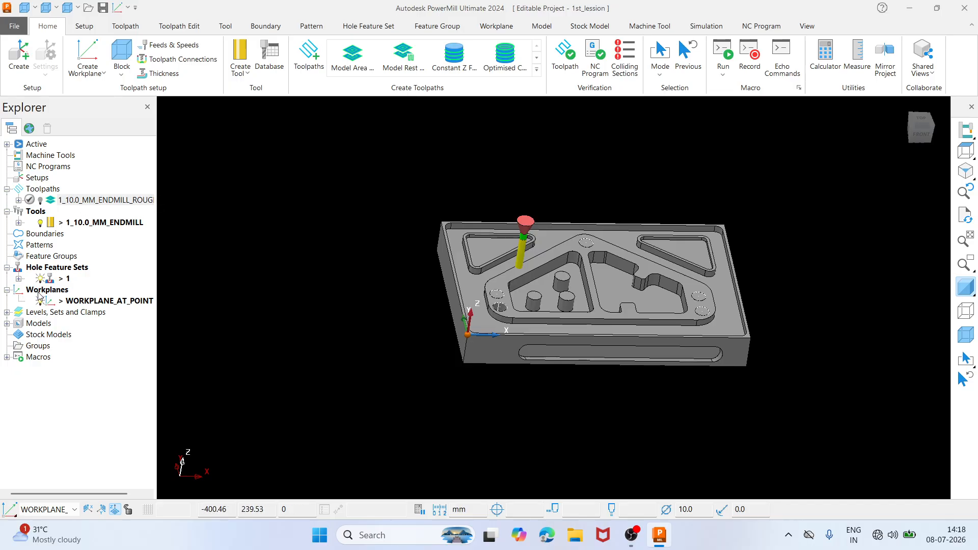
left_click(966, 150)
middle_click_drag(691, 199, 262, 192)
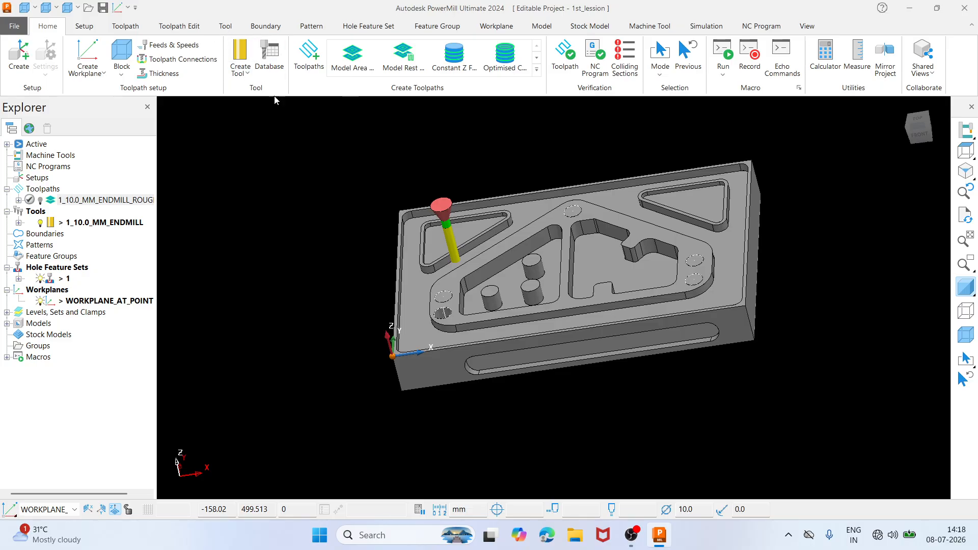
Create an end mill tool and name it 16.0_ENDMILL
left_click(250, 75)
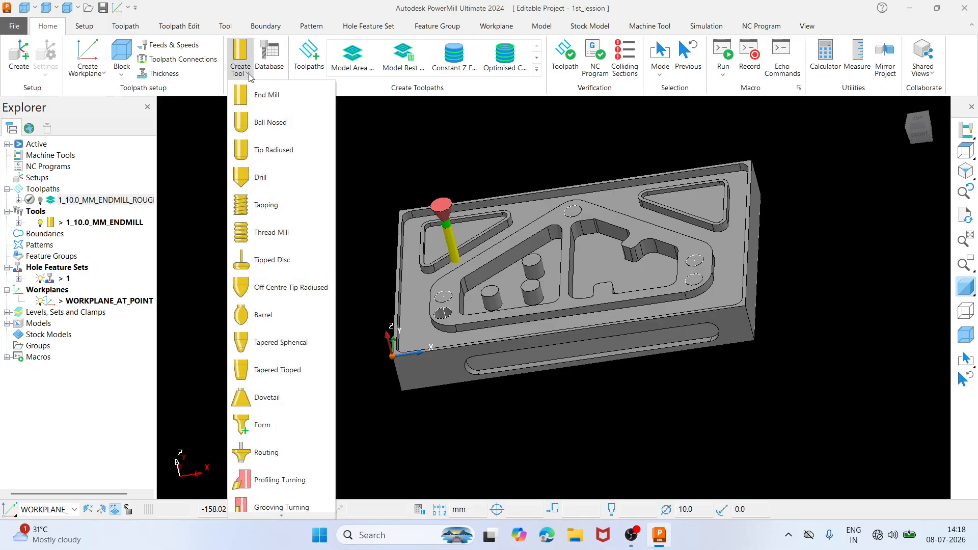
left_click(246, 99)
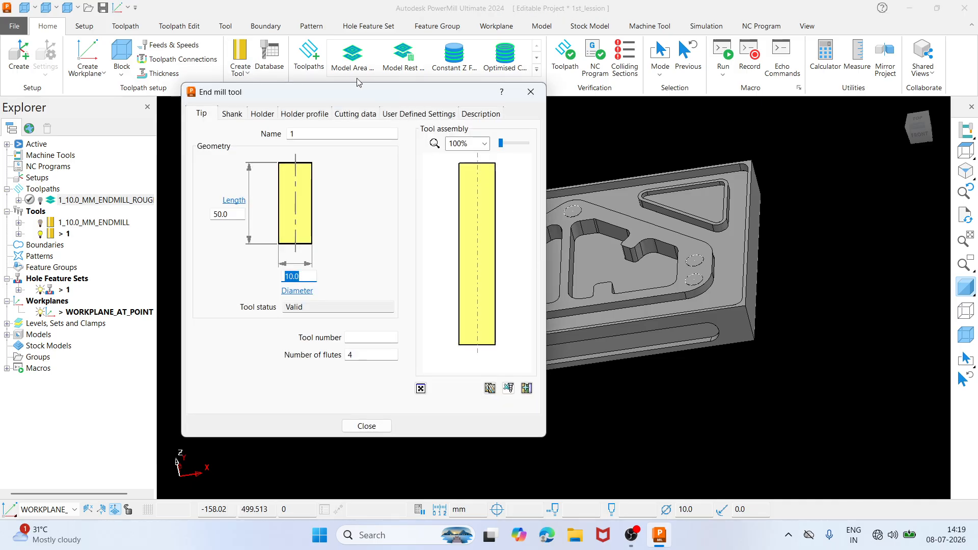
left_click_drag(357, 79, 438, 60)
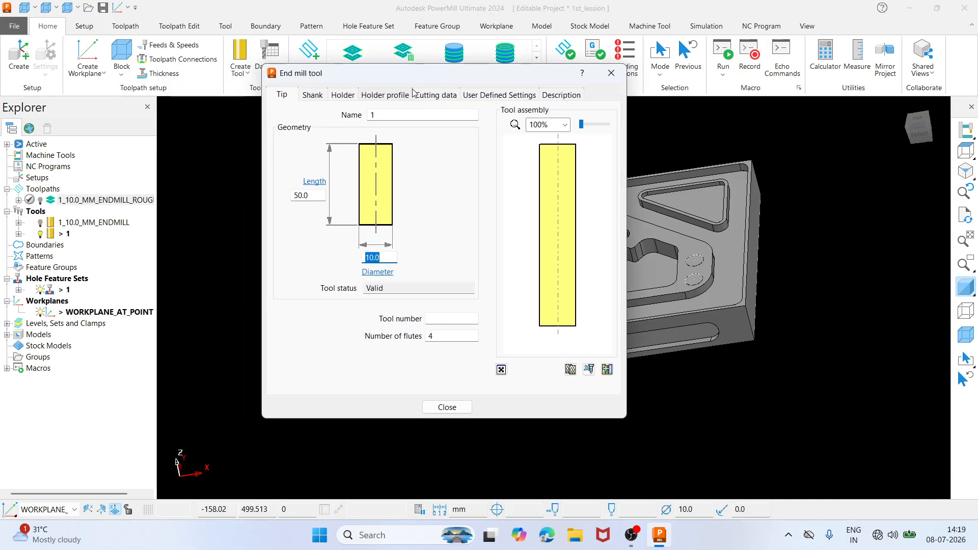
double_click(383, 115)
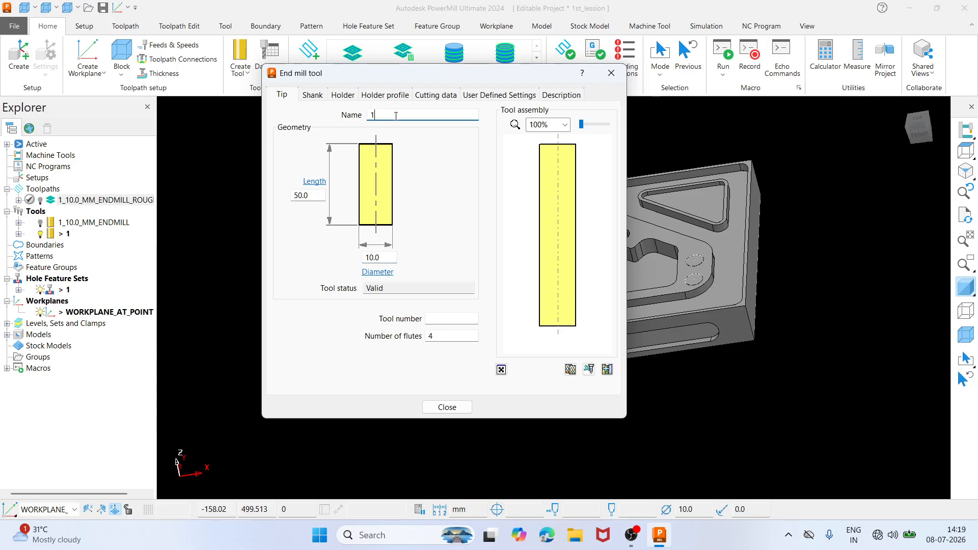
left_click_drag(396, 116, 364, 116)
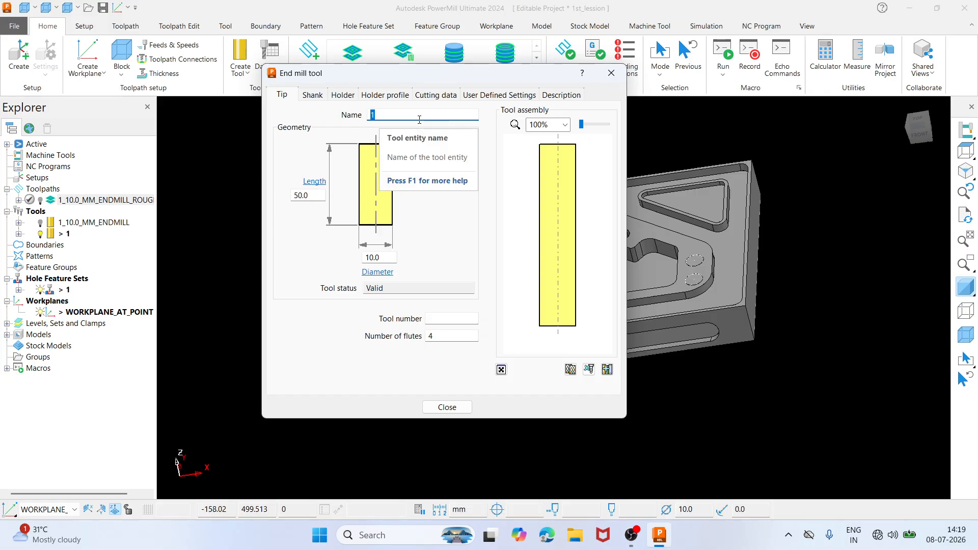
type("1")
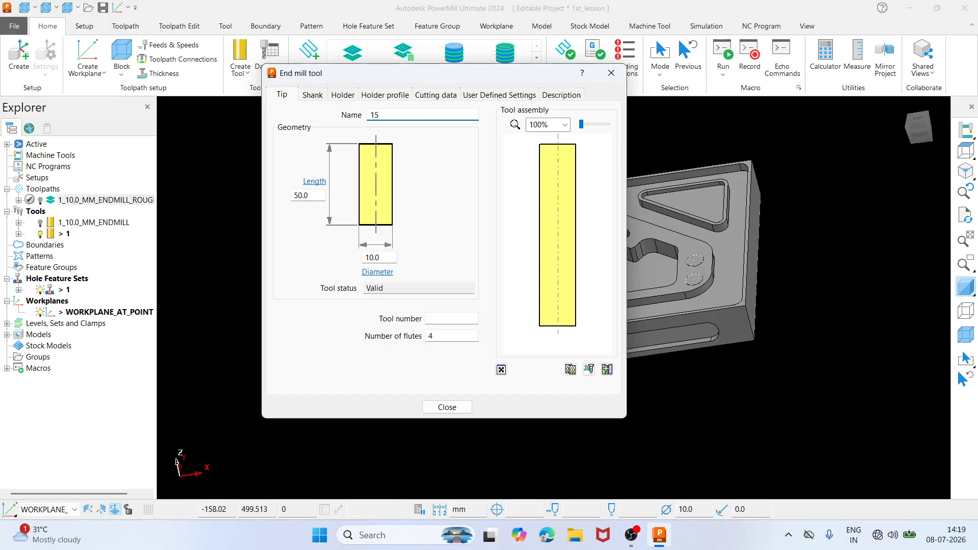
type("6")
type(".0")
type("_em")
type("DMILL")
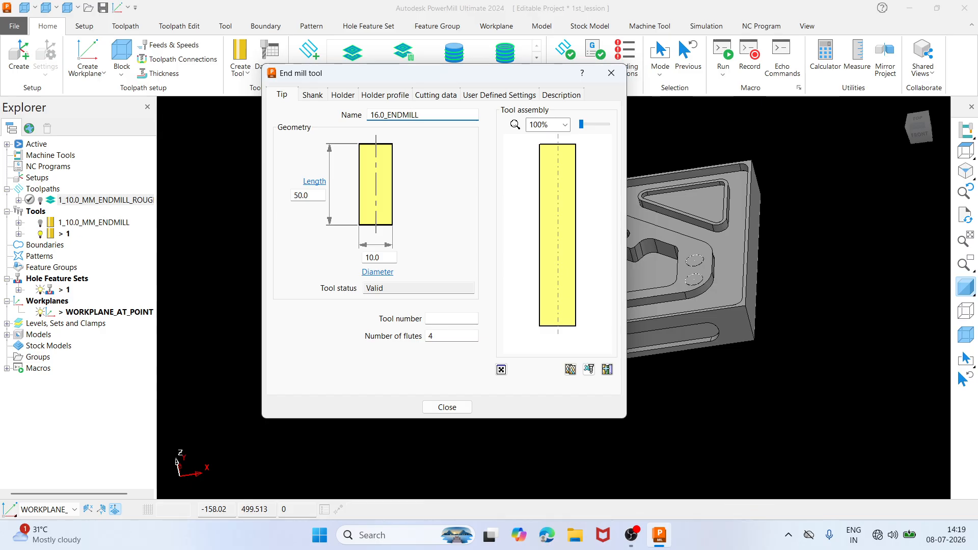
key("Return")
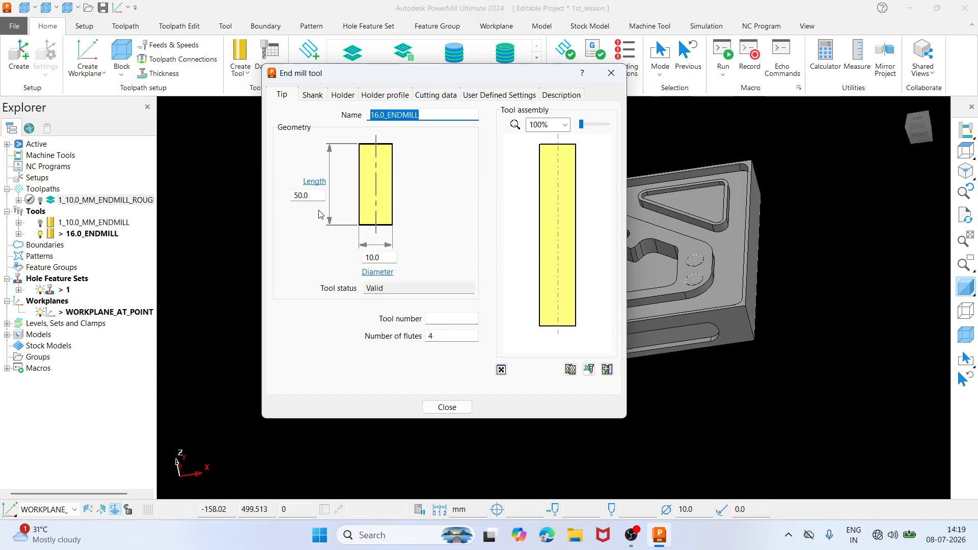
Try tip lengths of 100, 20 and 70 mm on the new end mill, and return the length to 50 mm
double_click(295, 196)
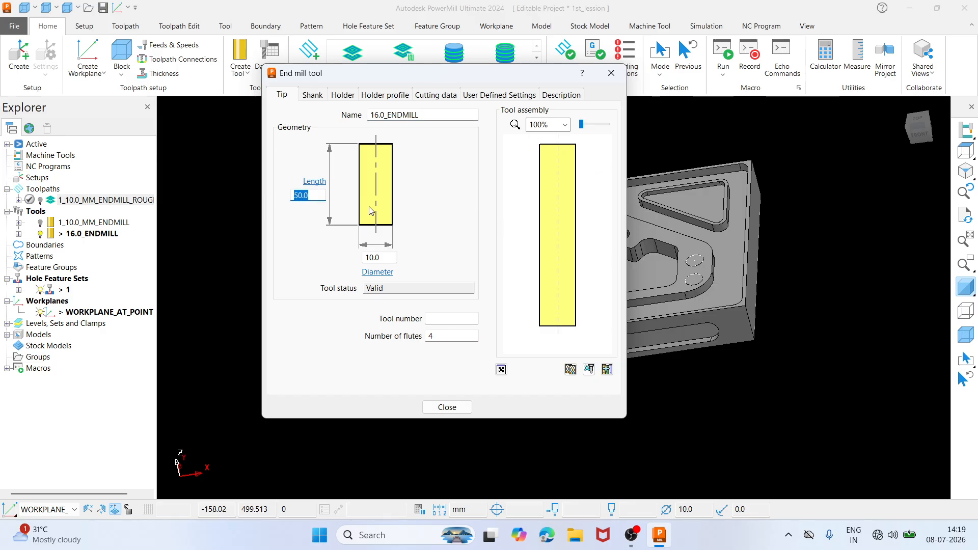
type("100")
key("Return")
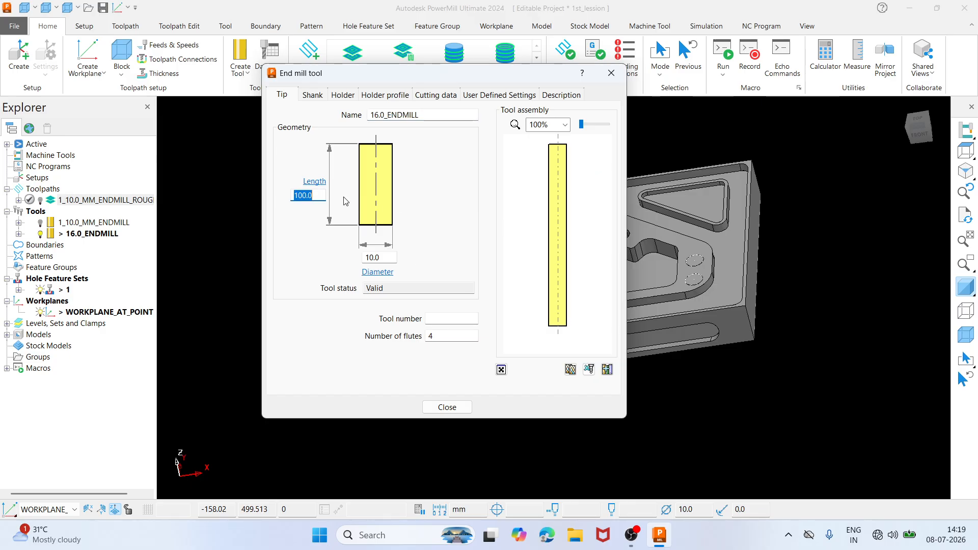
type("20")
key("Return")
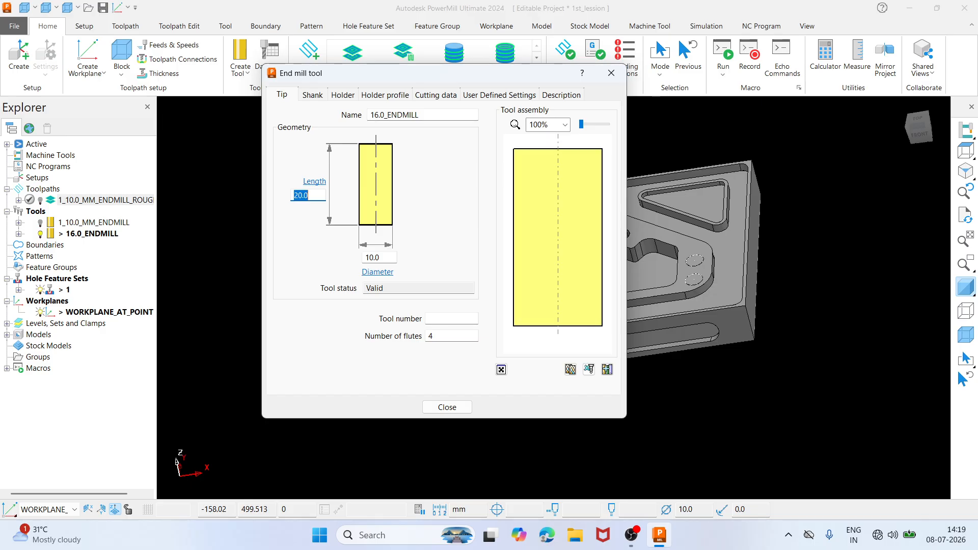
type("70.")
key("Return")
type("5")
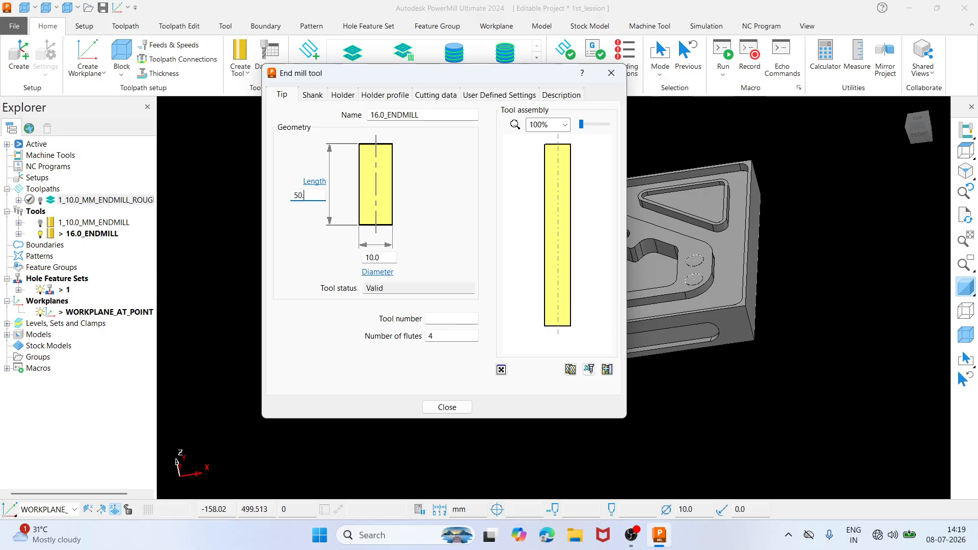
type("0.")
key("Return")
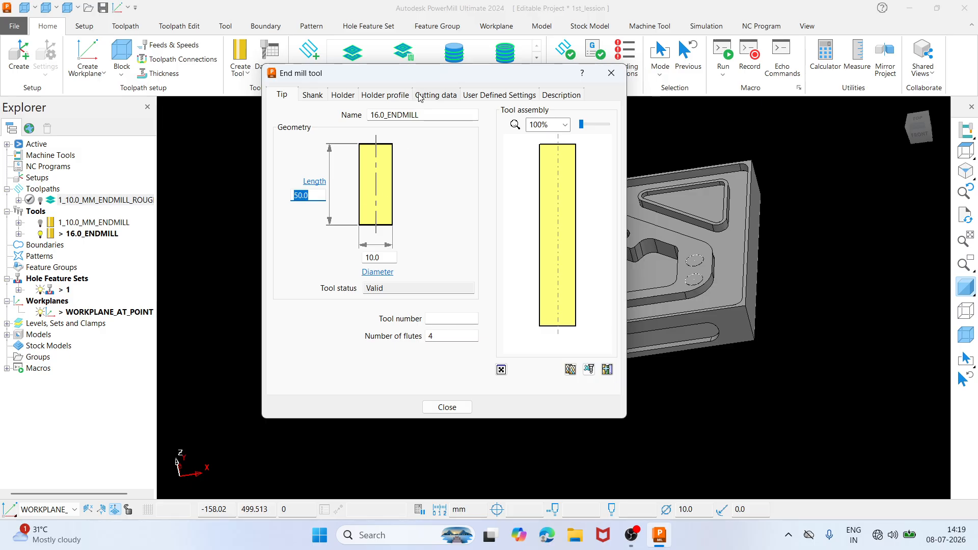
Set the new end mill's tool number to 2
left_click_drag(426, 73, 350, 68)
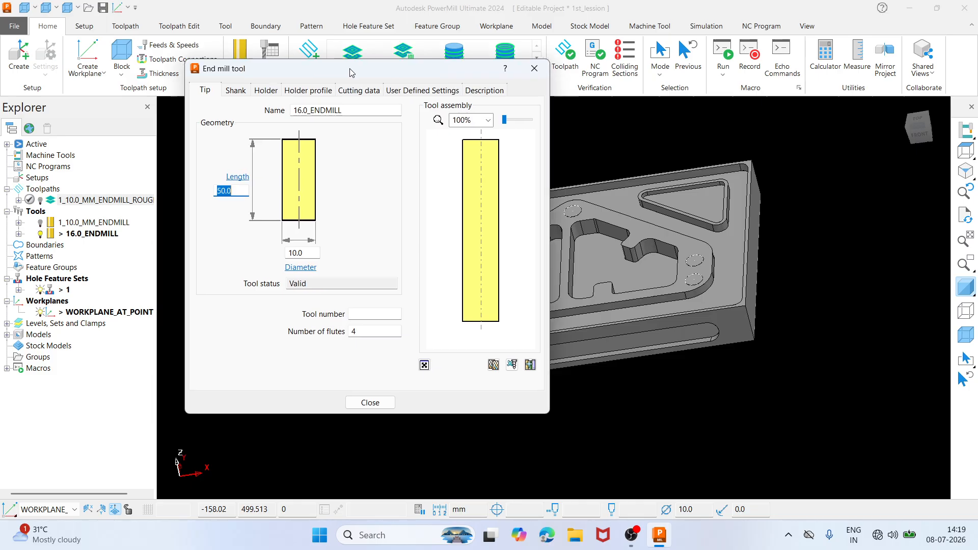
left_click(364, 314)
key("BackSpace")
key("Tab")
left_click_drag(349, 76, 393, 105)
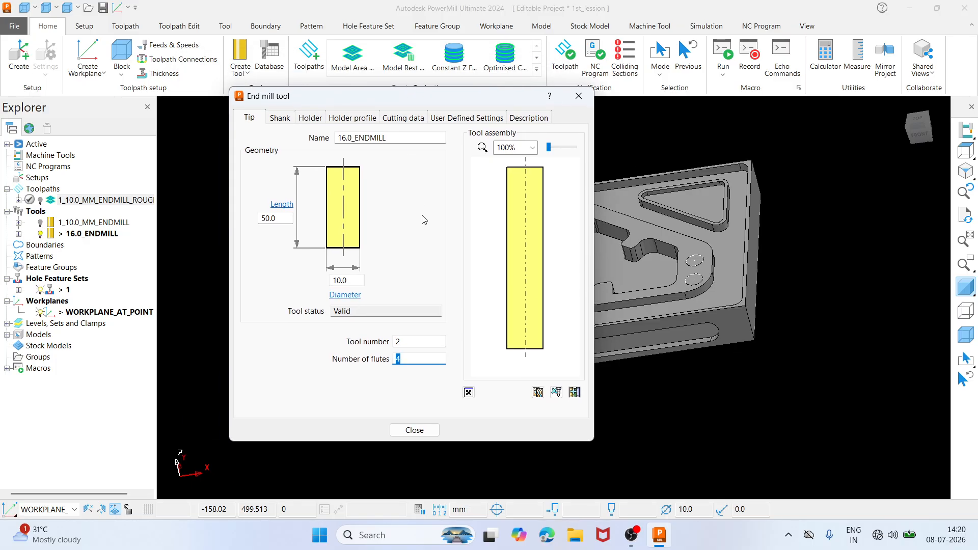
left_click(410, 360)
left_click_drag(394, 91, 328, 94)
Examine the new end mill above the plate in the 3D view
scroll(609, 230, "down", 3)
middle_click_drag(609, 229, 716, 250, "shift")
middle_click_drag(591, 301, 579, 299)
scroll(579, 299, "up", 6)
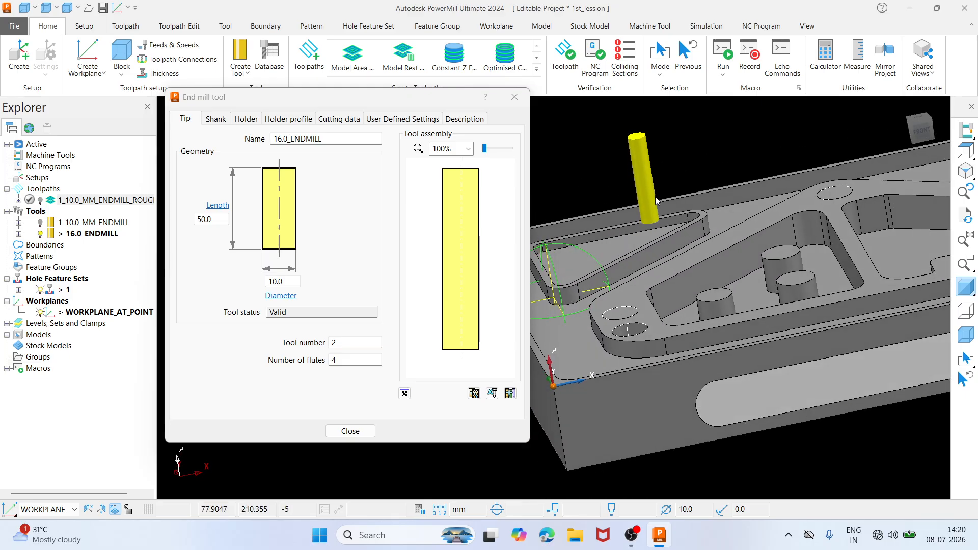
scroll(684, 262, "down", 5)
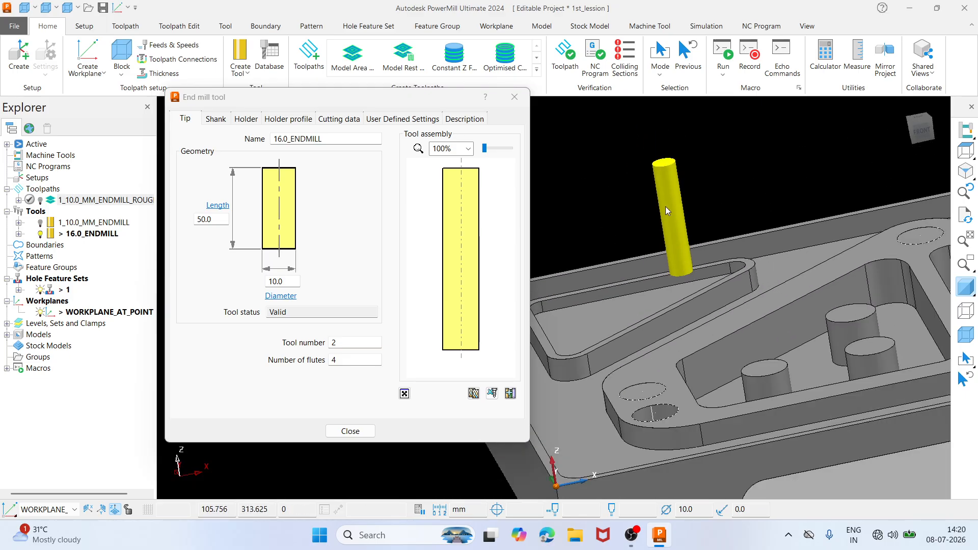
scroll(671, 243, "up", 6)
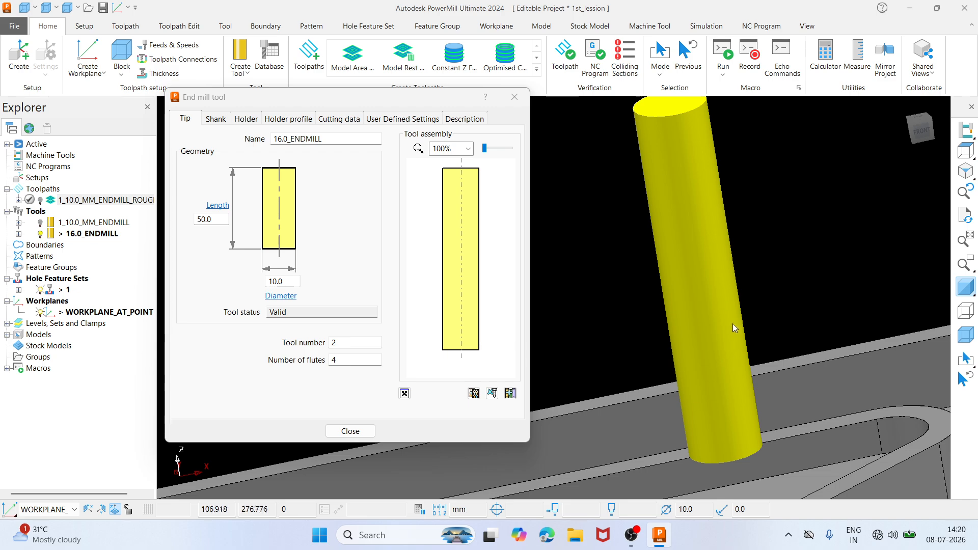
Add a shank component to the 16.0_ENDMILL tool
scroll(733, 323, "down", 3)
middle_click_drag(749, 309, 645, 290)
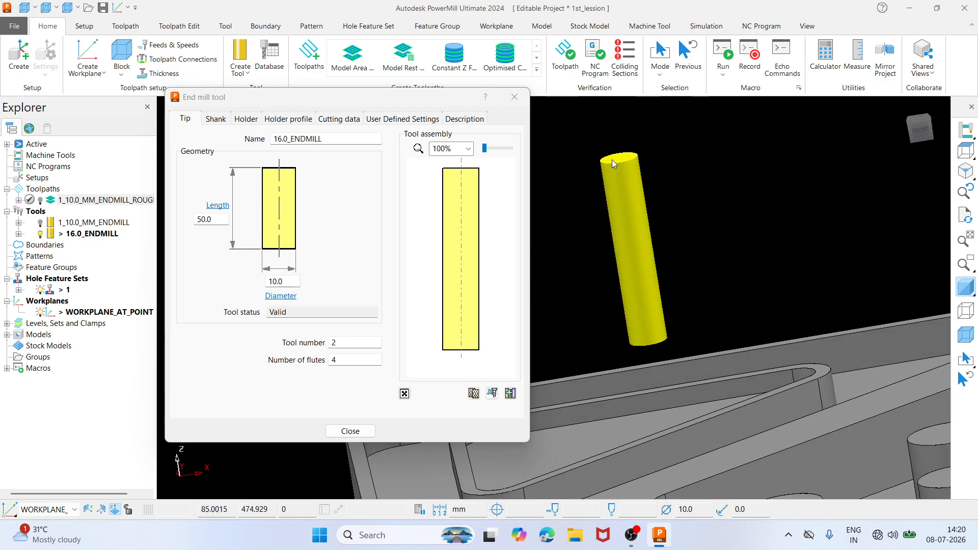
scroll(612, 167, "down", 4)
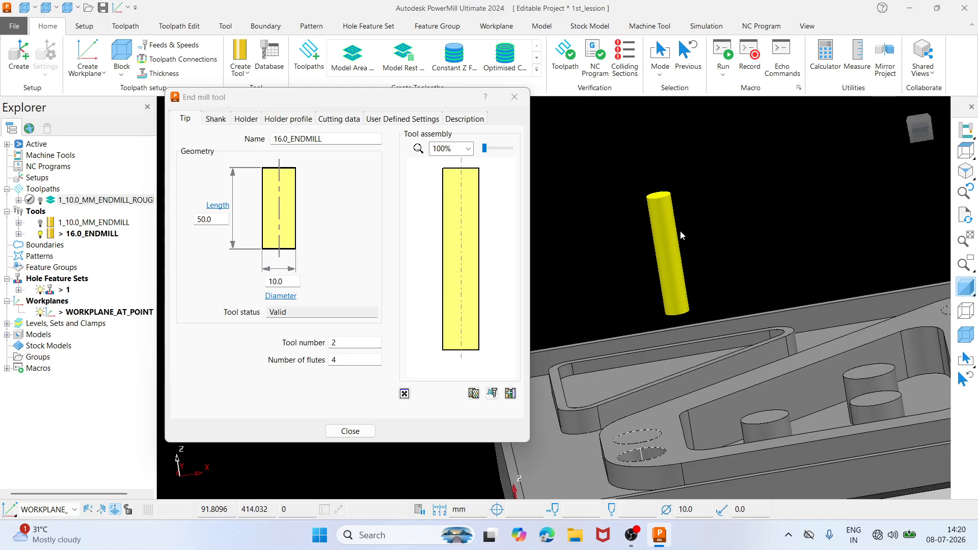
left_click(224, 122)
left_click(275, 174)
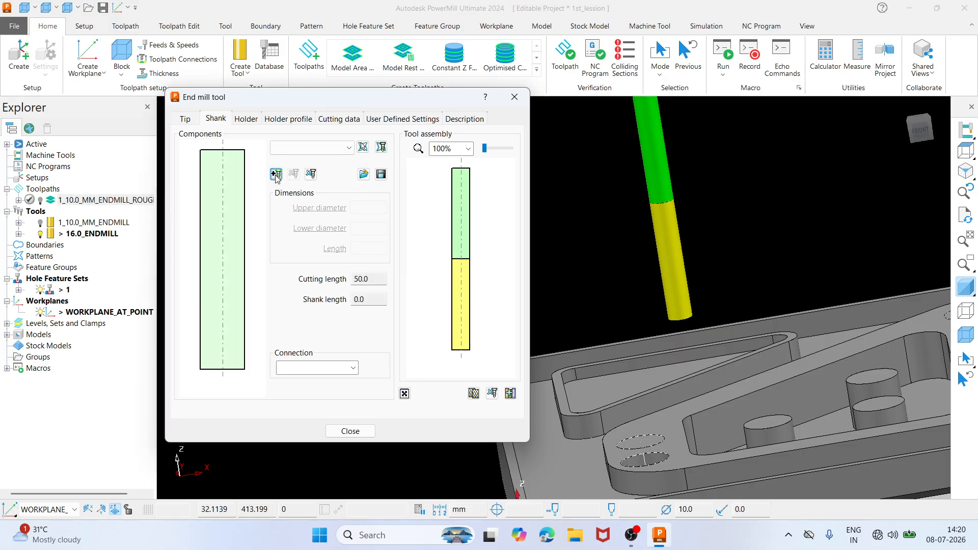
scroll(643, 225, "down", 2)
middle_click_drag(716, 194, 711, 245, "shift")
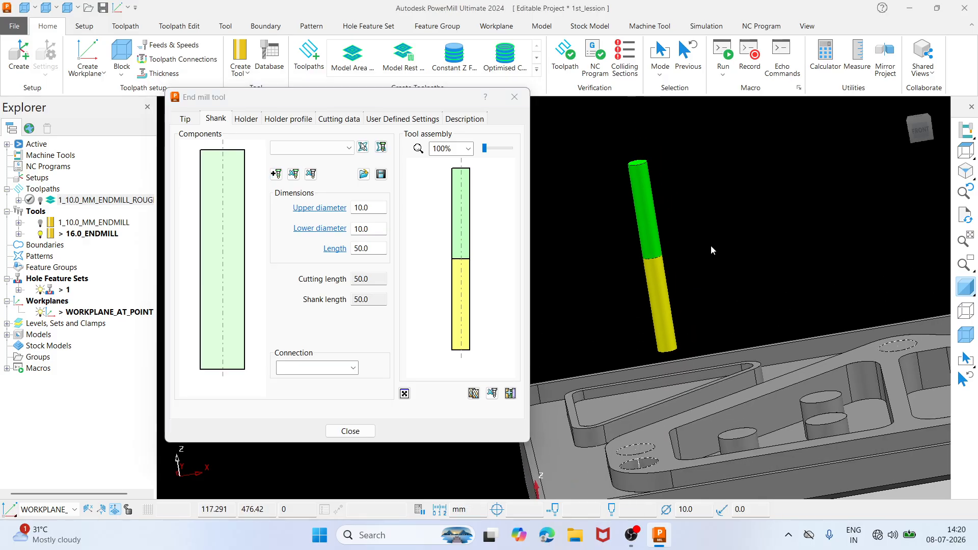
middle_click_drag(618, 214, 637, 212)
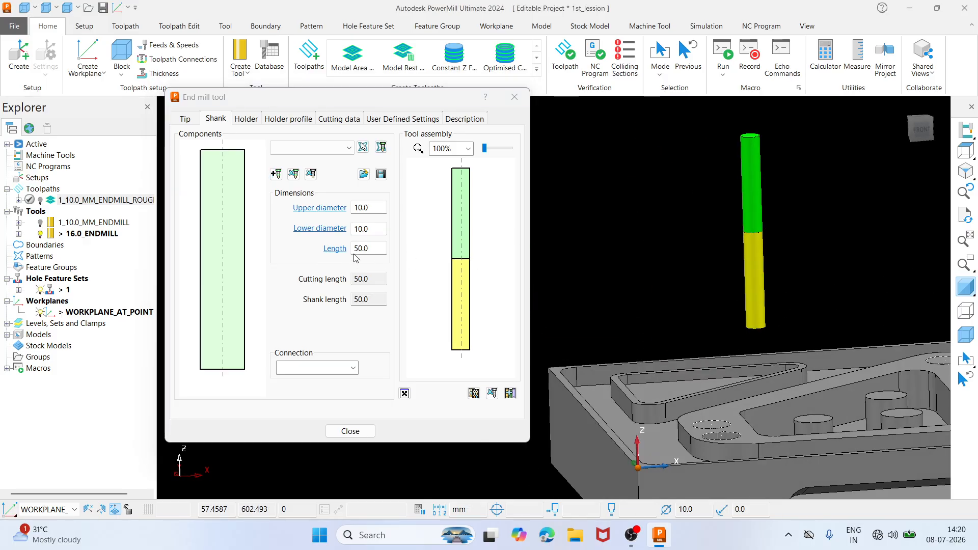
Set the length of the end mill's shank component to 10 mm
left_click(375, 247)
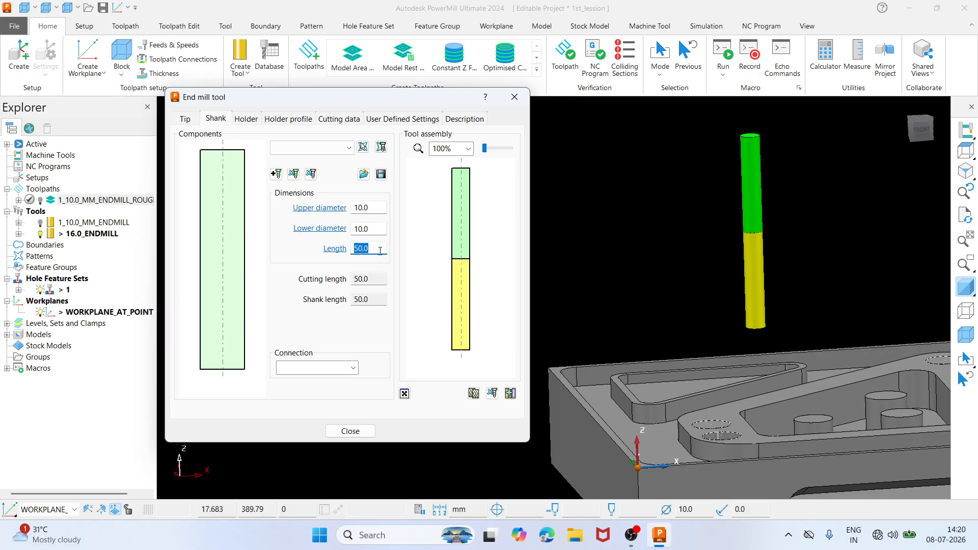
type("10")
key("Return")
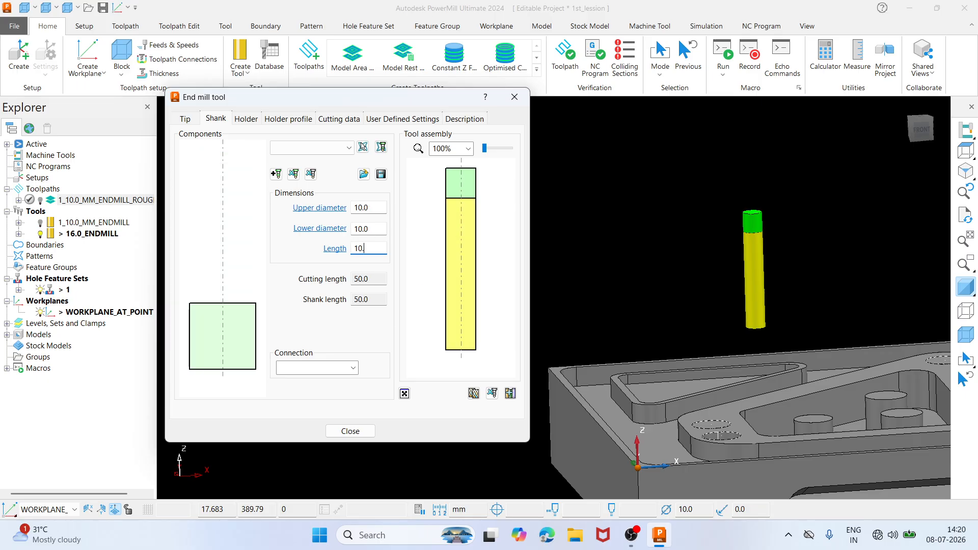
scroll(789, 218, "up", 3)
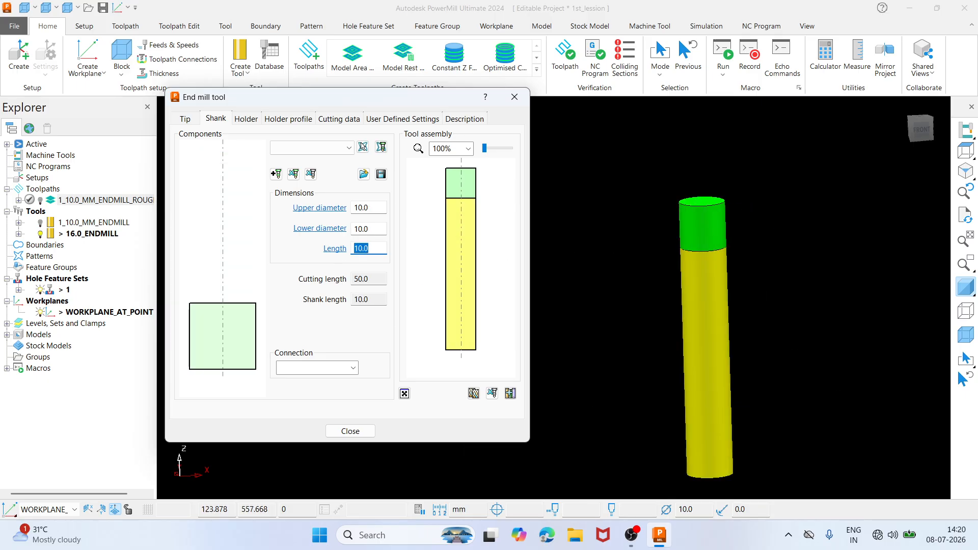
Try a lower diameter of 12 mm for the shank component
left_click(377, 230)
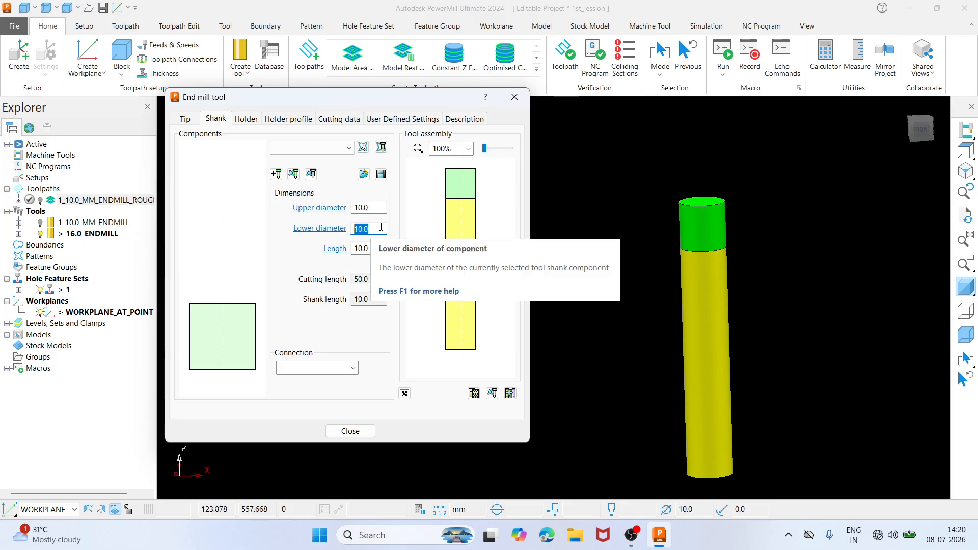
type("12")
key("Return")
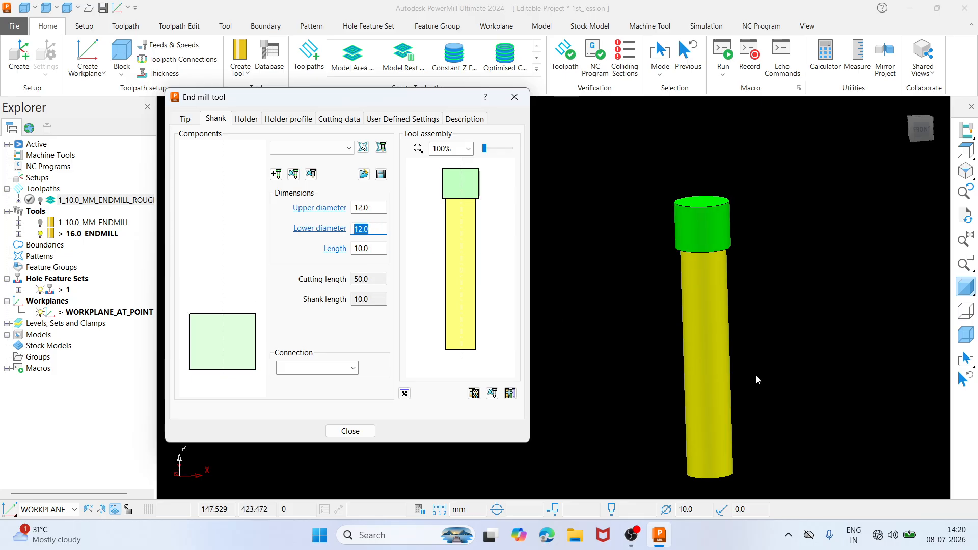
middle_click_drag(756, 375, 722, 290)
scroll(722, 290, "down", 3)
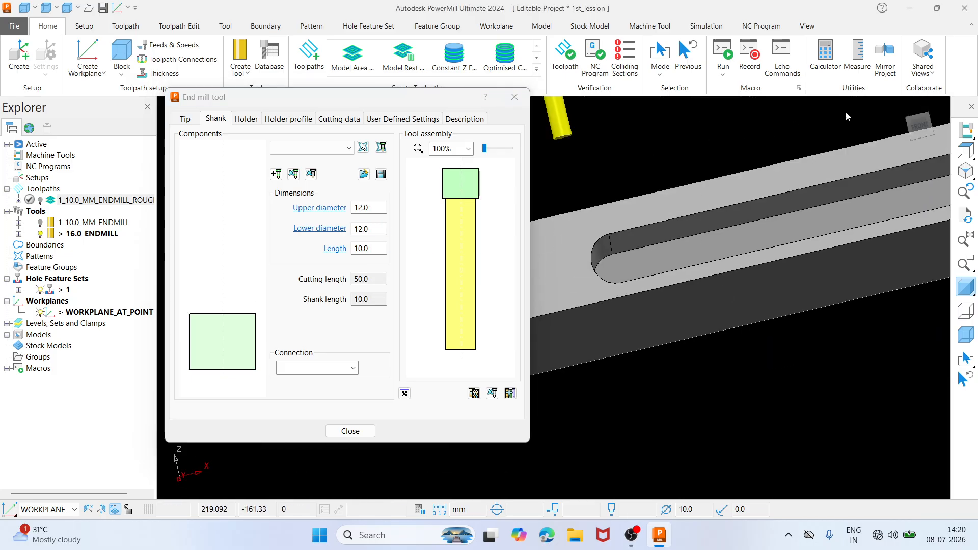
Examine the shanked end mill above the plate's pockets in the 3D view
left_click(966, 150)
mouse_move(606, 289)
middle_mouse_down()
mouse_move(892, 393)
mouse_move(785, 278)
mouse_move(794, 168)
middle_mouse_up()
scroll(794, 307, "up", 2)
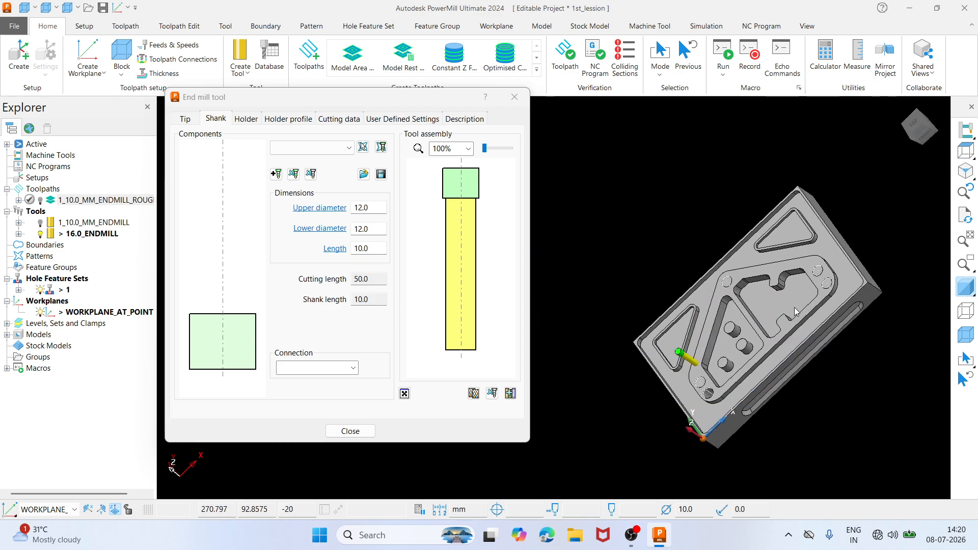
scroll(676, 415, "up", 2)
scroll(701, 322, "up", 2)
scroll(622, 269, "up", 2)
scroll(698, 215, "down", 2)
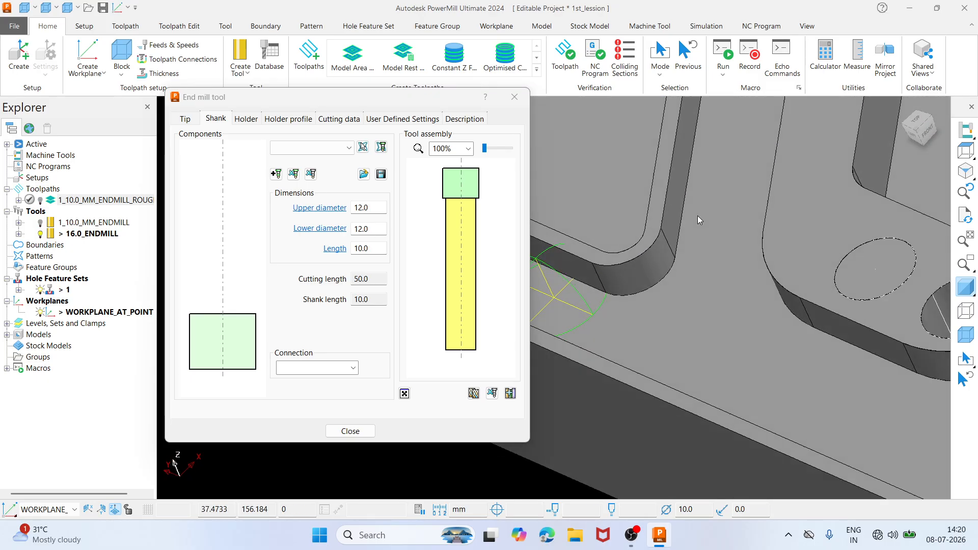
scroll(675, 283, "down", 2)
scroll(808, 262, "down", 2)
middle_click_drag(804, 280, 659, 303)
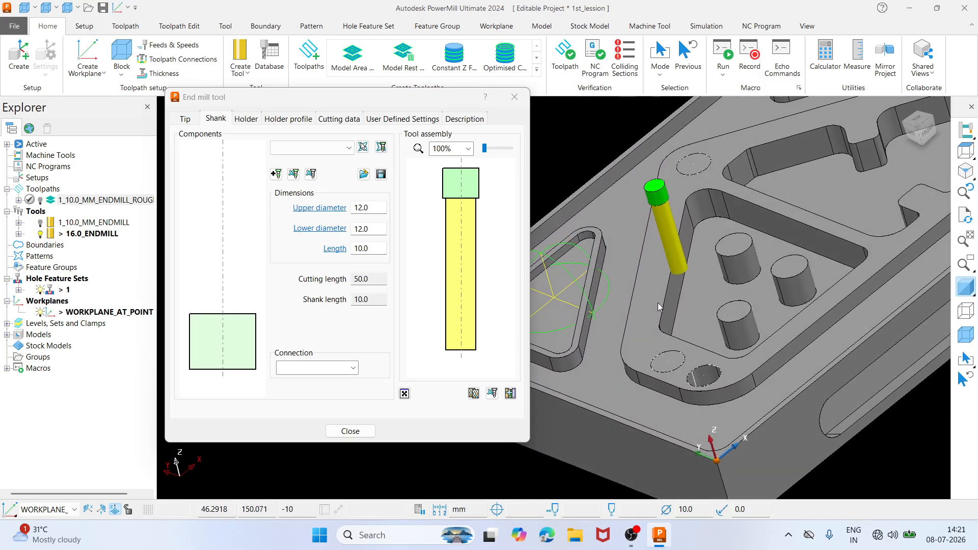
Try a shank diameter of 20 mm, and return the lower and upper diameters to 10 mm
double_click(381, 229)
type("20")
key("Return")
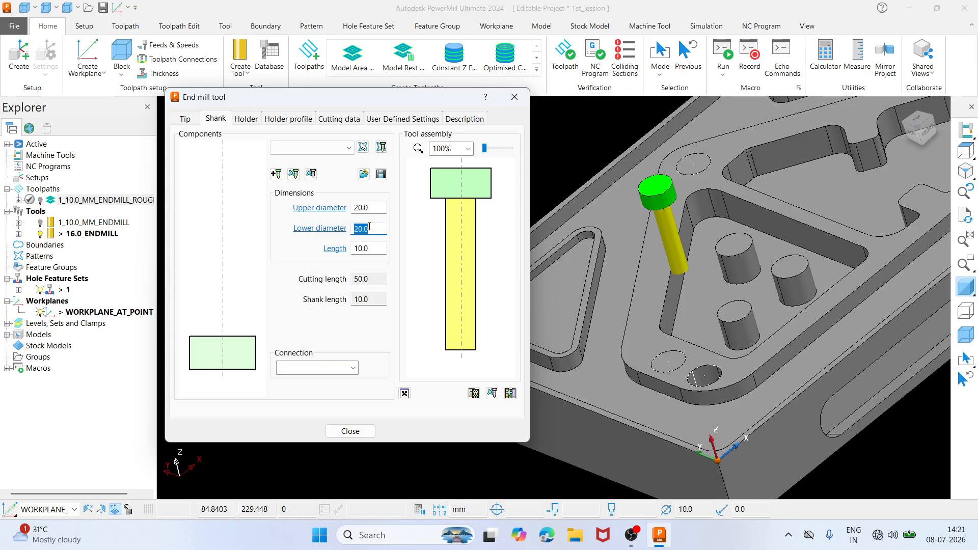
type("10")
key("Return")
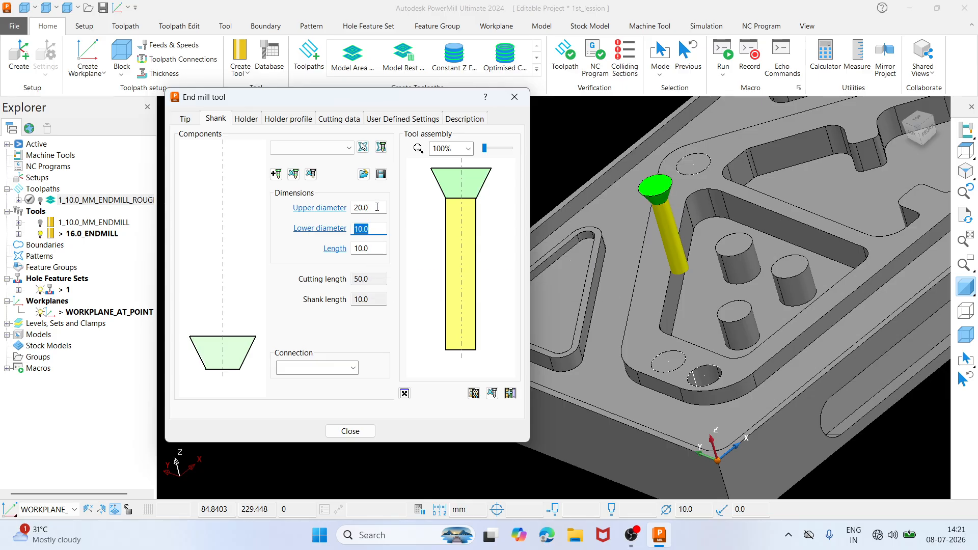
double_click(378, 206)
key("Return")
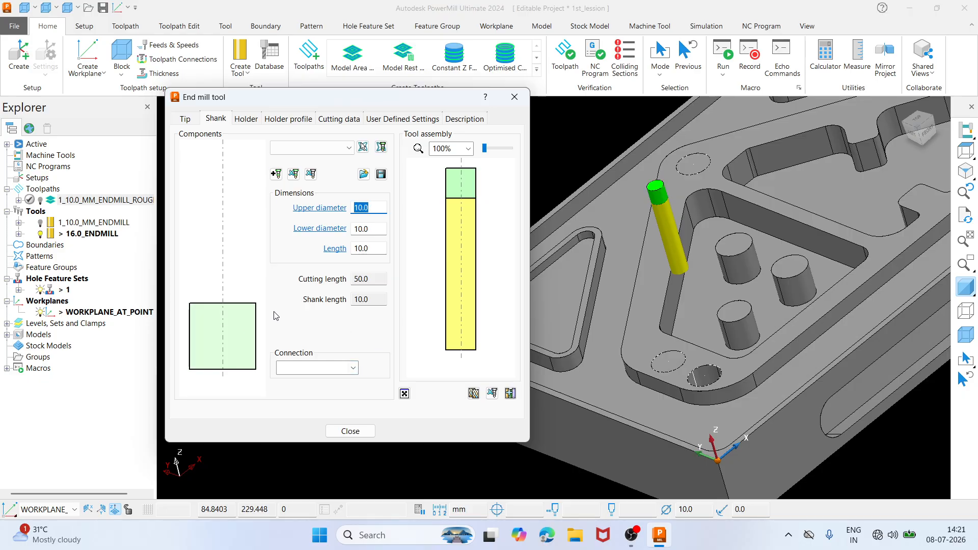
Add a holder component to the 16.0_ENDMILL tool
left_click(246, 119)
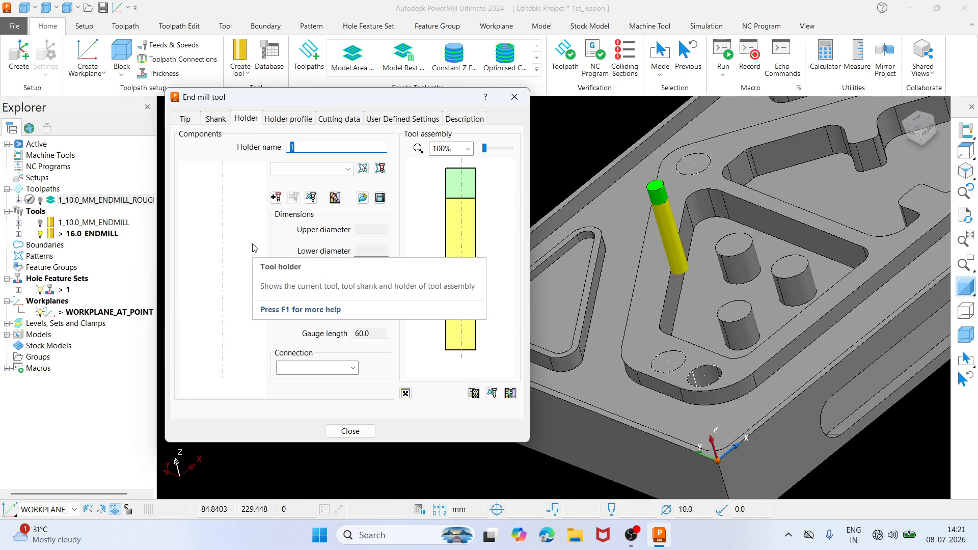
left_click(275, 199)
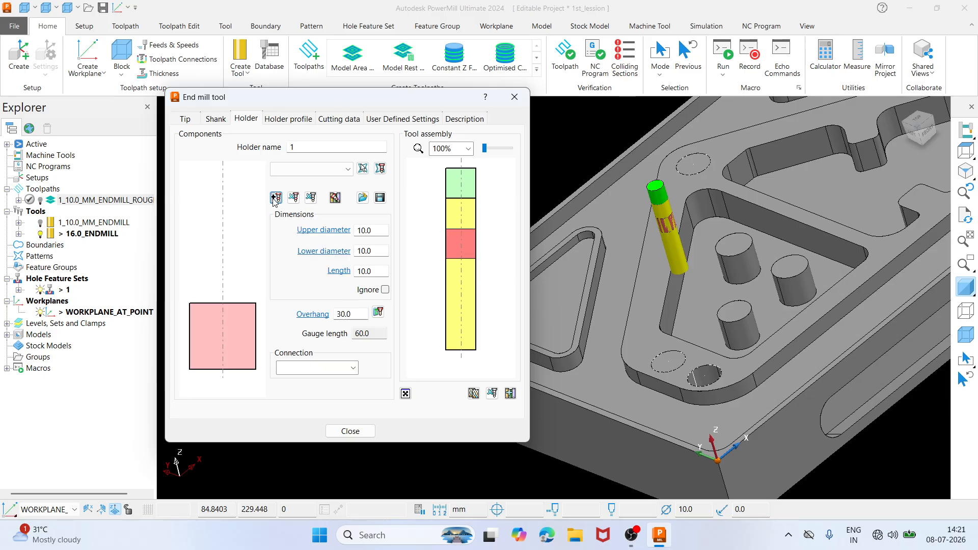
double_click(354, 314)
middle_click_drag(546, 314, 671, 203)
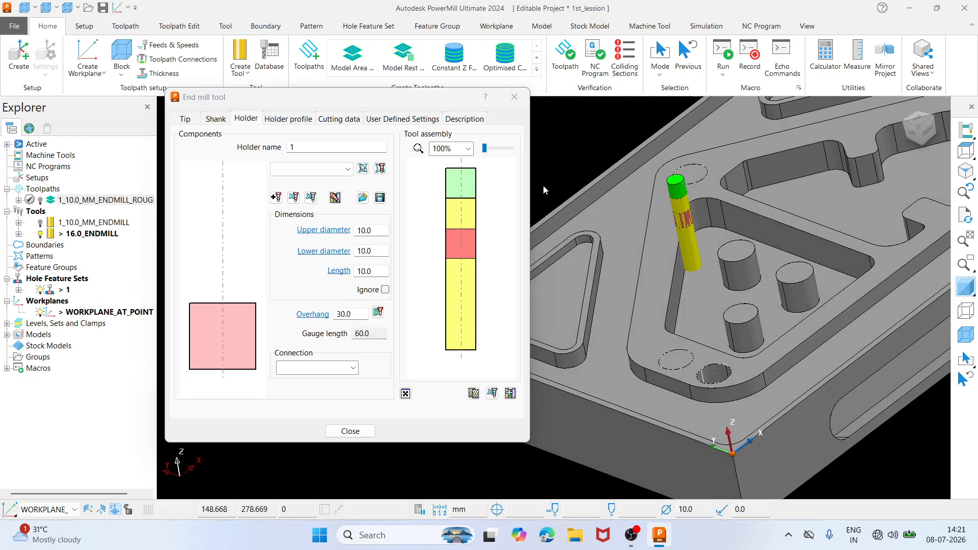
Check the end mill's tip and shank lengths, and set the holder's overhang to 60 mm
left_click(185, 119)
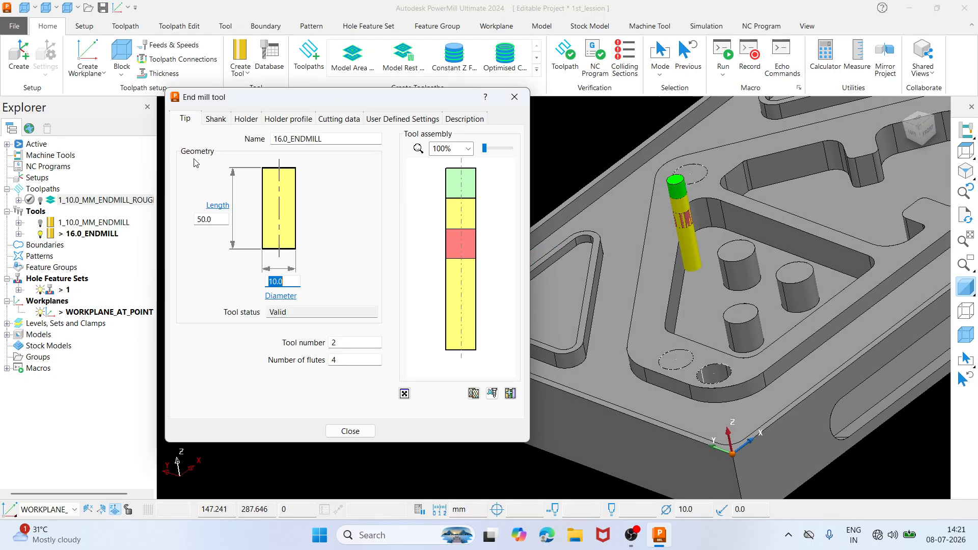
left_click(218, 217)
left_click(216, 119)
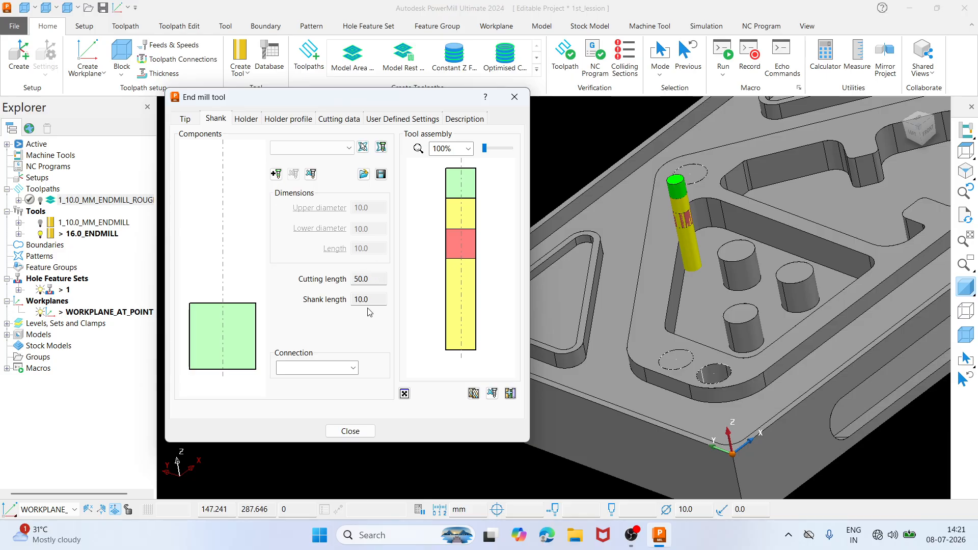
left_click(250, 122)
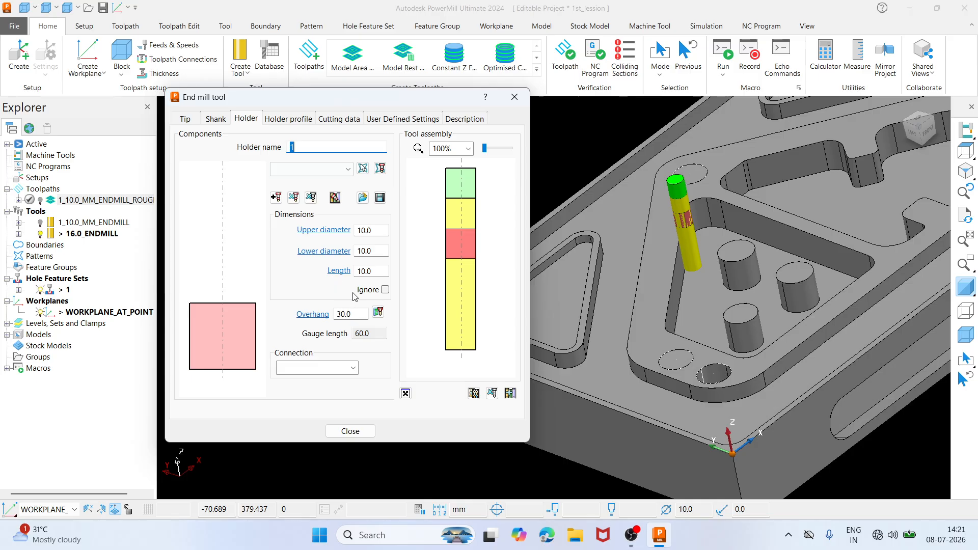
left_click_drag(359, 314, 334, 317)
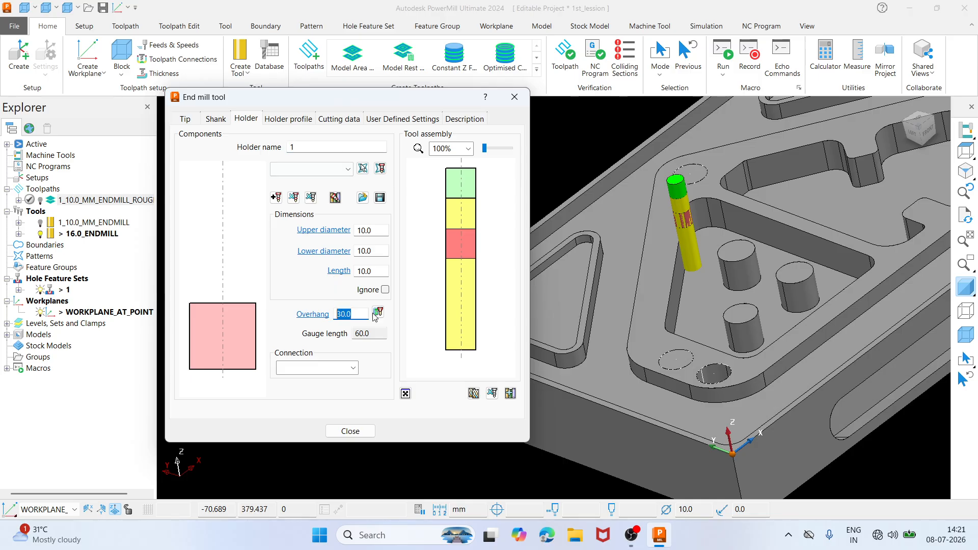
scroll(685, 228, "up", 5)
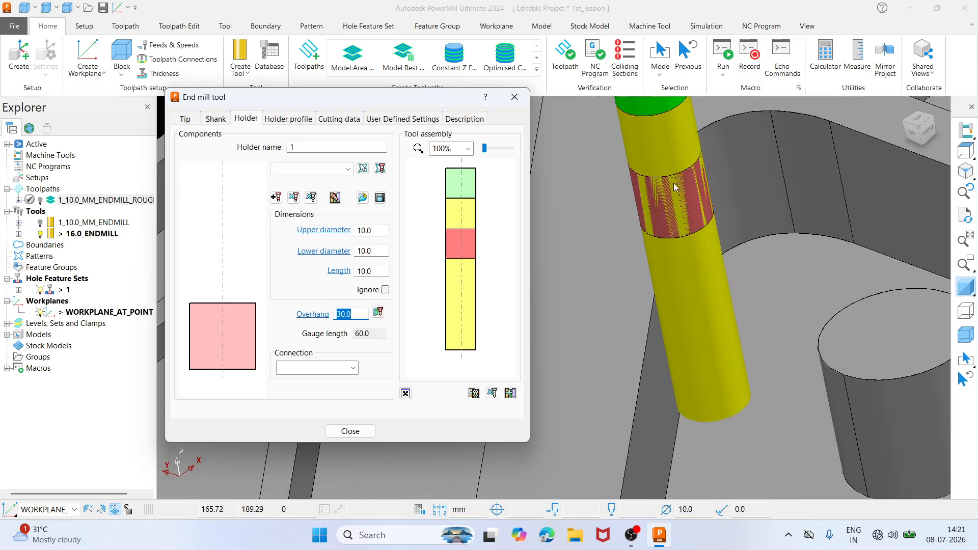
scroll(672, 184, "up", 3)
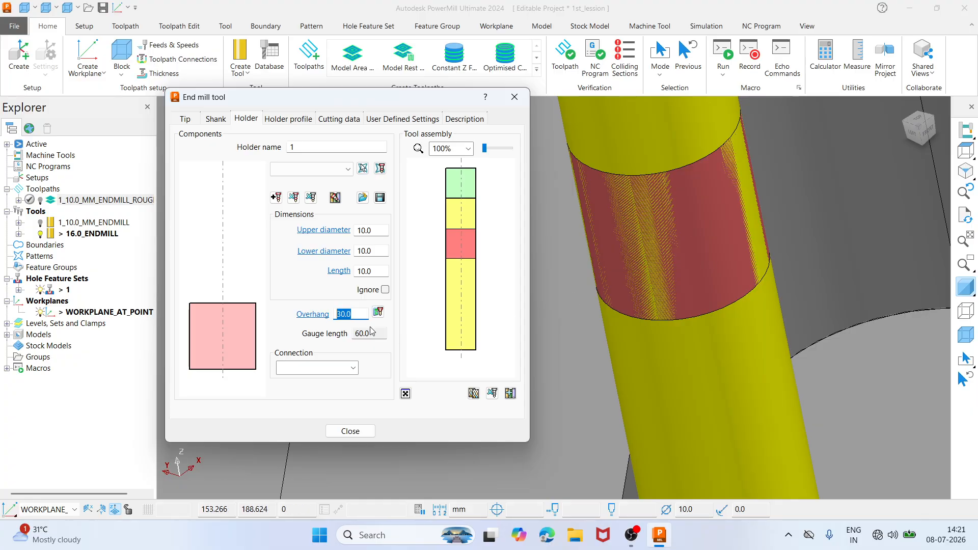
scroll(628, 288, "down", 6)
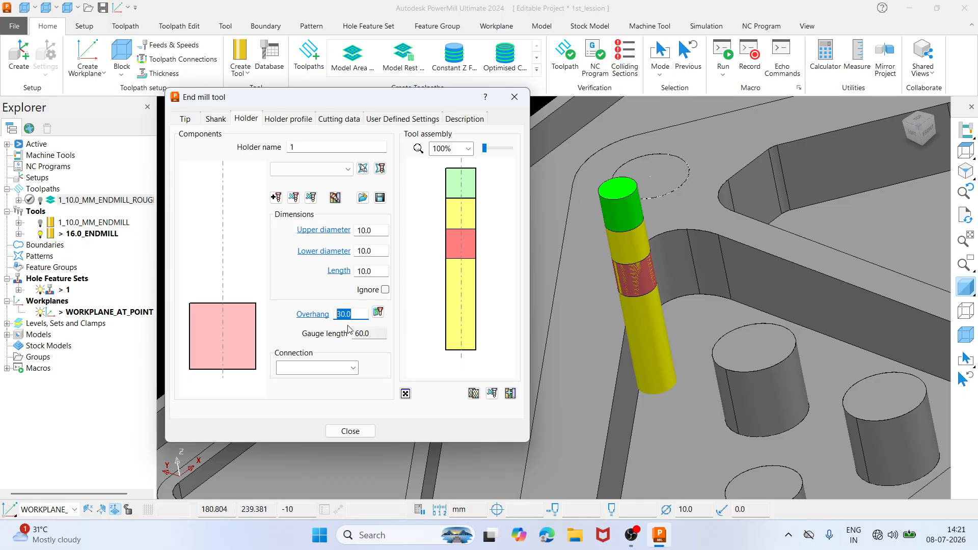
type("60.0")
key("Return")
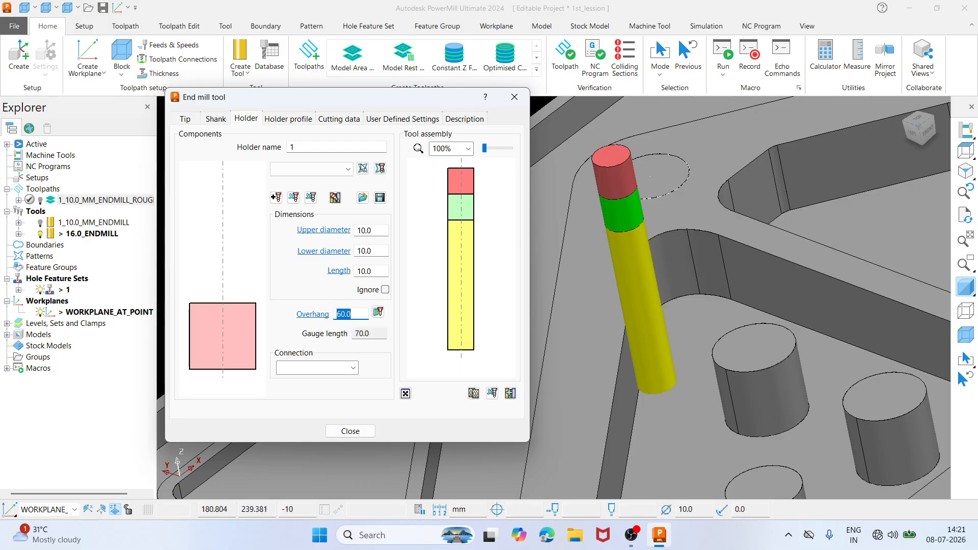
scroll(633, 199, "up", 3)
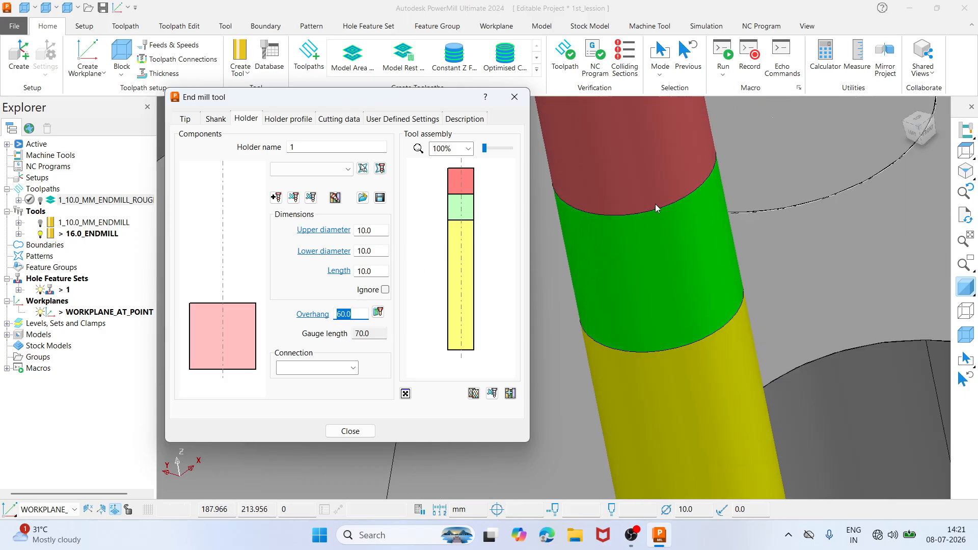
scroll(656, 201, "down", 2)
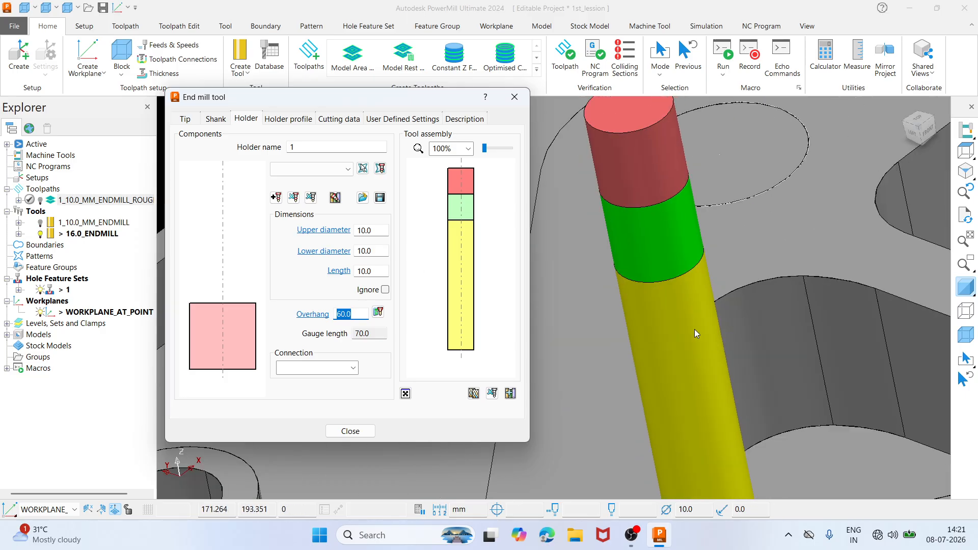
scroll(695, 329, "down", 2)
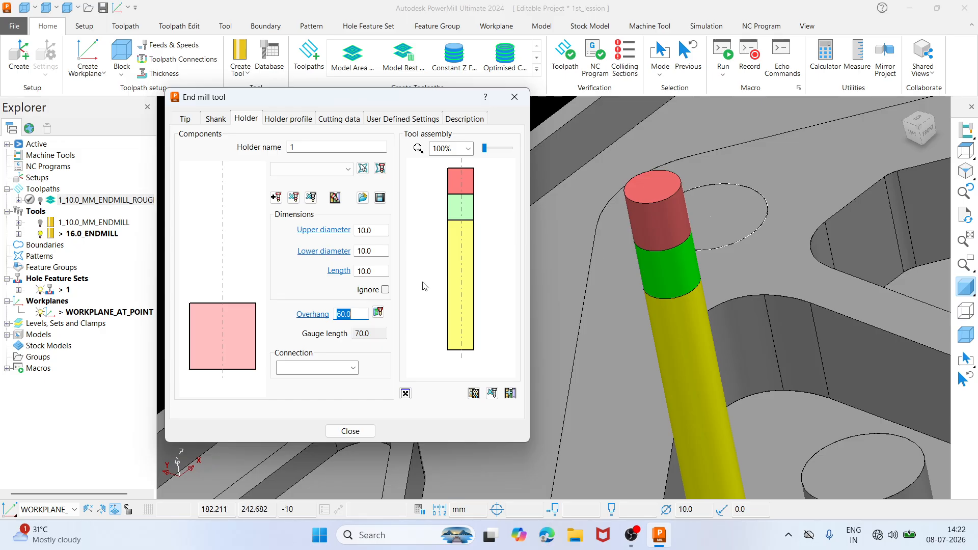
Set the holder component's length to 20 mm and its lower and upper diameters to 25 mm
double_click(377, 271)
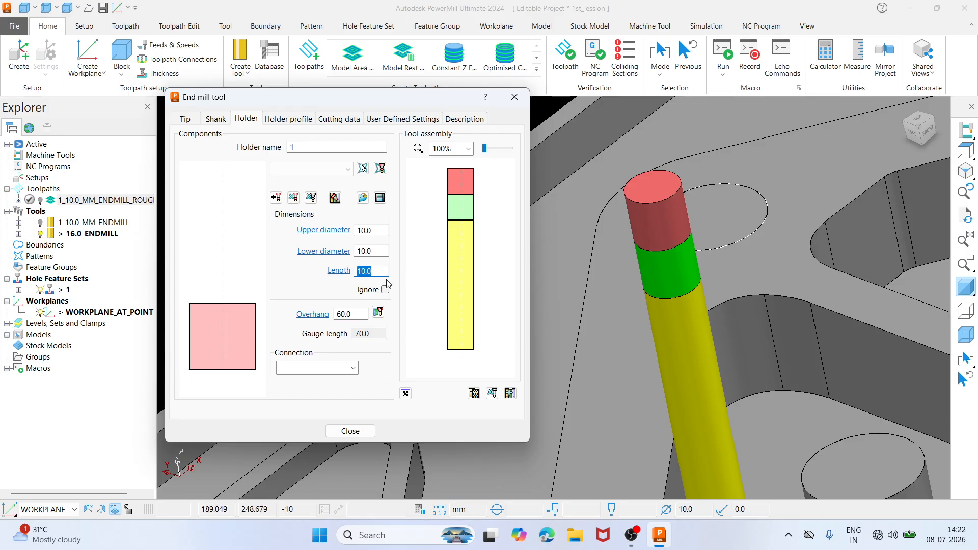
type("20")
key("Return")
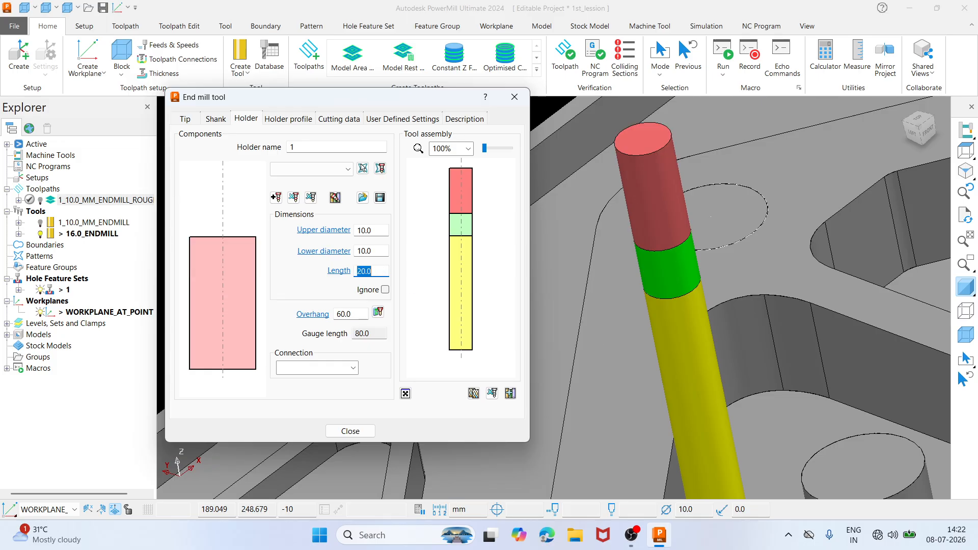
left_click(376, 252)
type("25.")
key("Return")
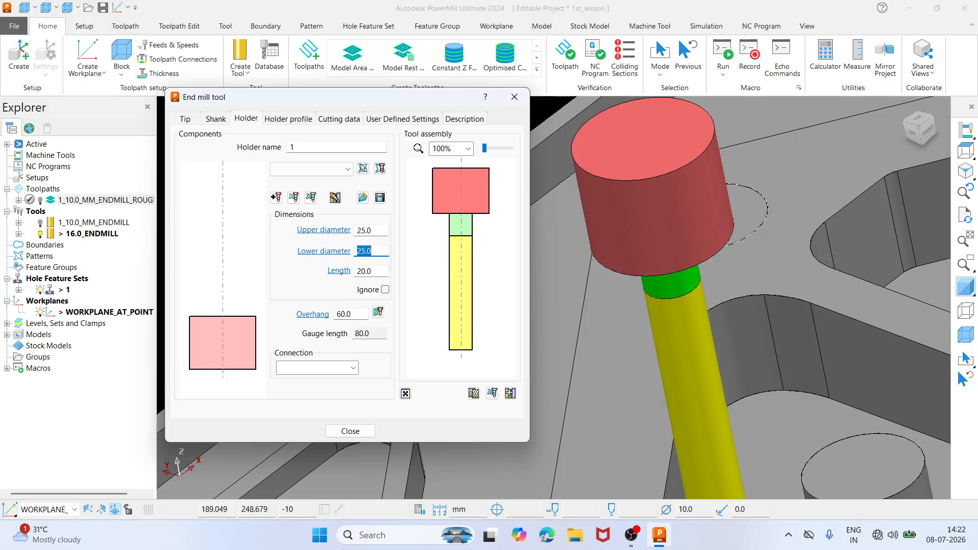
scroll(621, 244, "down", 3)
middle_click_drag(622, 243, 655, 264)
scroll(656, 264, "down", 3)
middle_click_drag(643, 301, 577, 263)
scroll(546, 180, "up", 4)
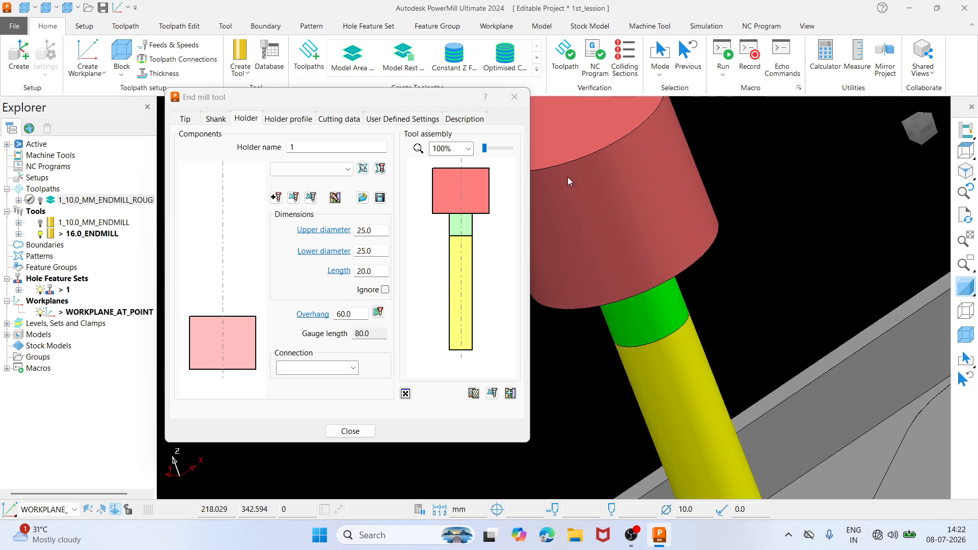
Set the lower diameter of the end mill's holder to 16 mm
scroll(568, 177, "down", 3)
middle_click_drag(559, 160, 680, 282)
scroll(745, 324, "down", 1)
scroll(745, 324, "up", 3)
scroll(680, 285, "down", 2)
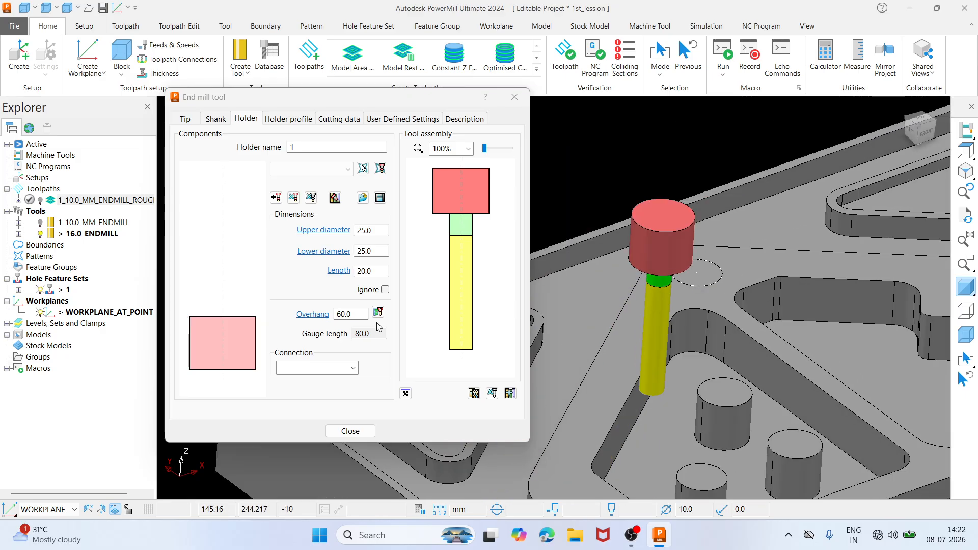
double_click(375, 249)
type("1")
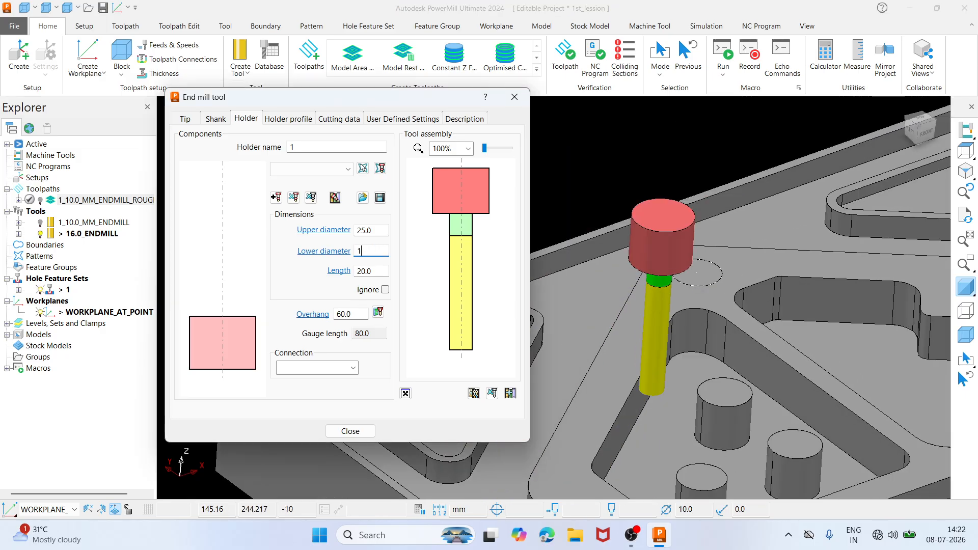
type("6.")
key("Return")
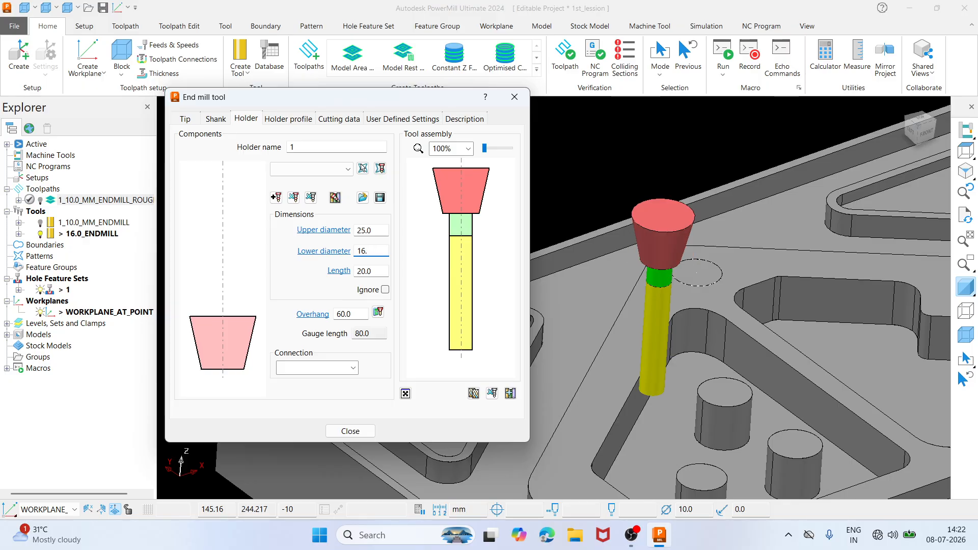
Set the end mill holder's upper diameter to 40 mm and close the tool definition
double_click(380, 234)
type("40")
key("Return")
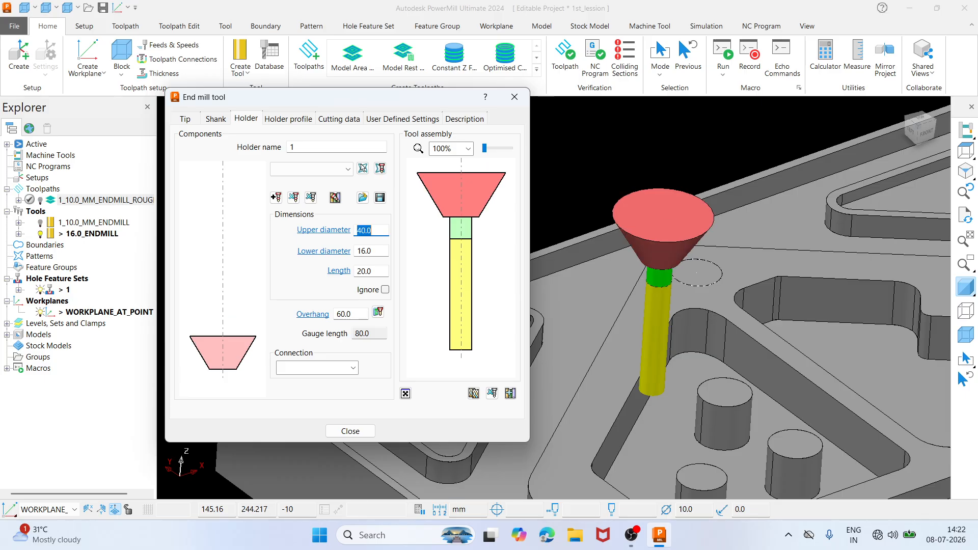
middle_click_drag(629, 261, 686, 274)
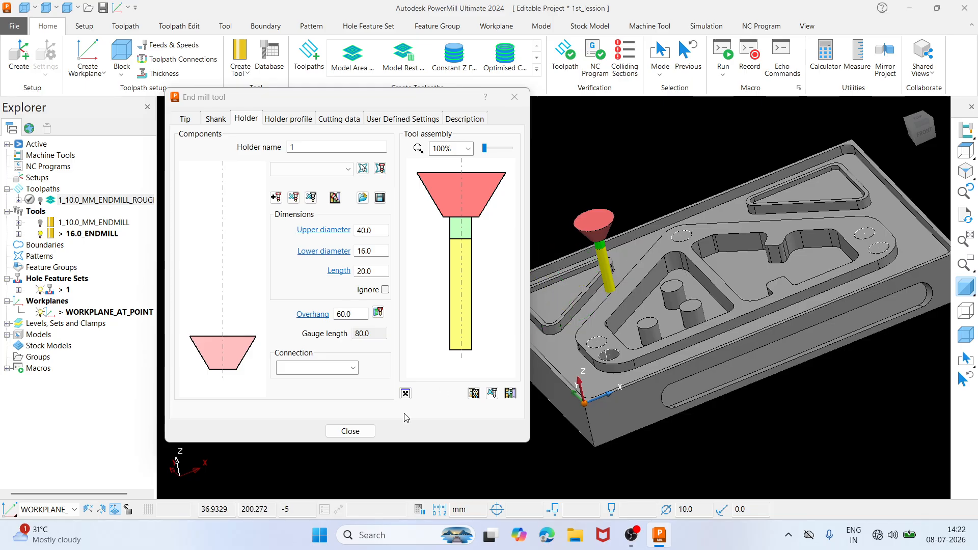
left_click(350, 431)
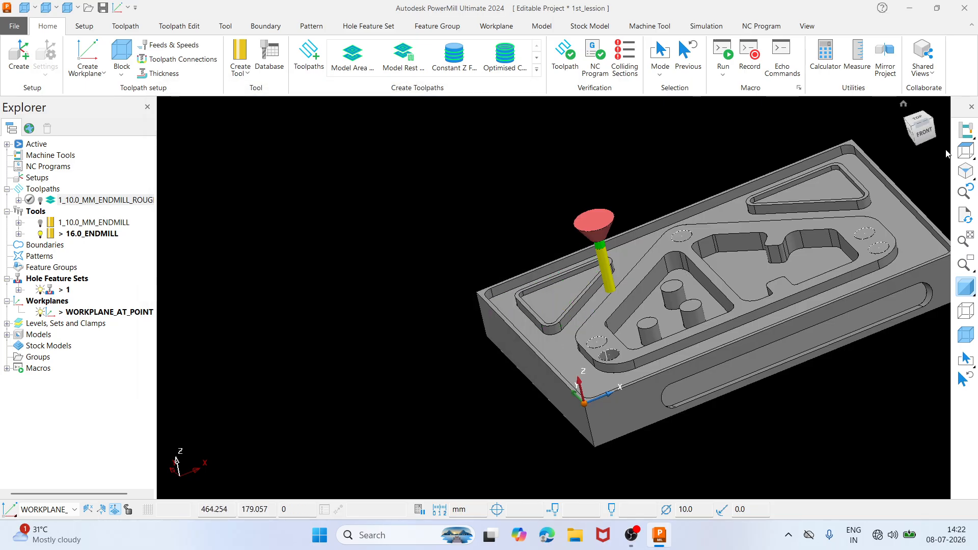
Inspect the finished end mill assembly above the plate, including the junction between shank and holder
left_click(966, 152)
middle_click_drag(570, 328, 339, 256)
scroll(340, 257, "up", 5)
scroll(408, 265, "down", 5)
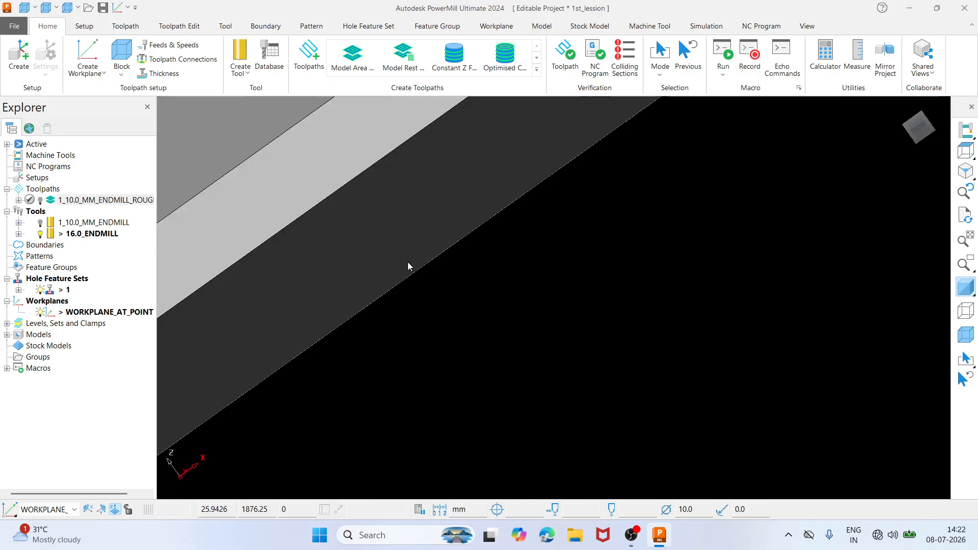
left_click(967, 151)
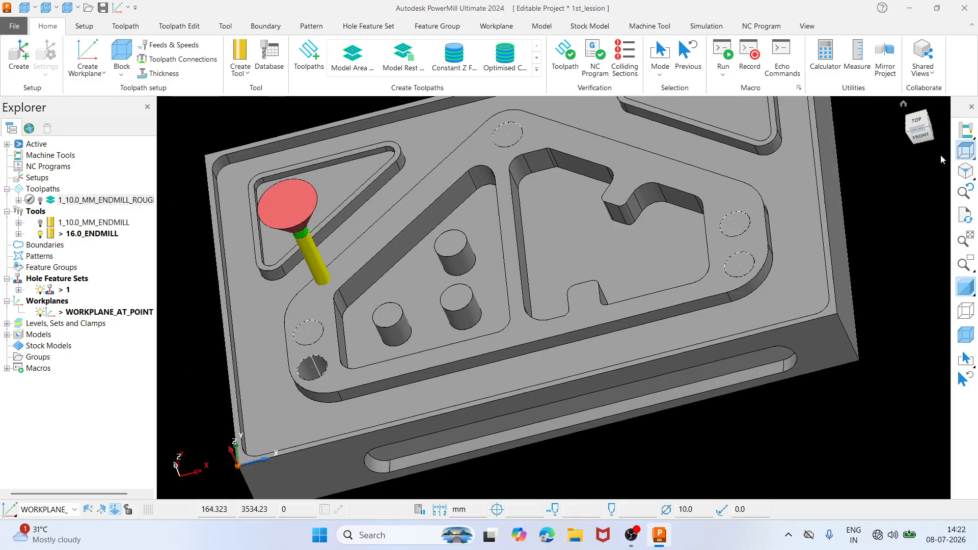
middle_click_drag(540, 306, 735, 299)
scroll(736, 305, "up", 5)
scroll(622, 206, "down", 3)
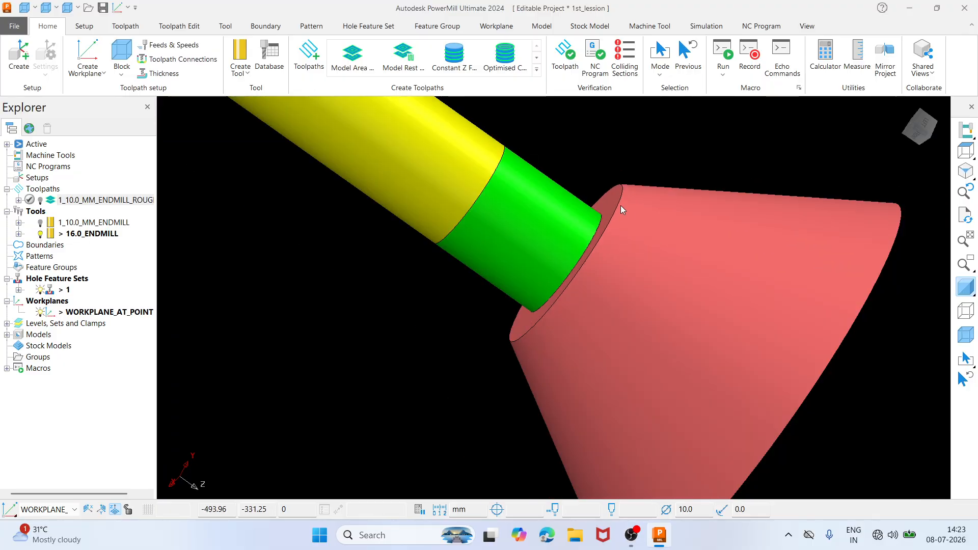
scroll(622, 205, "up", 4)
left_click(965, 152)
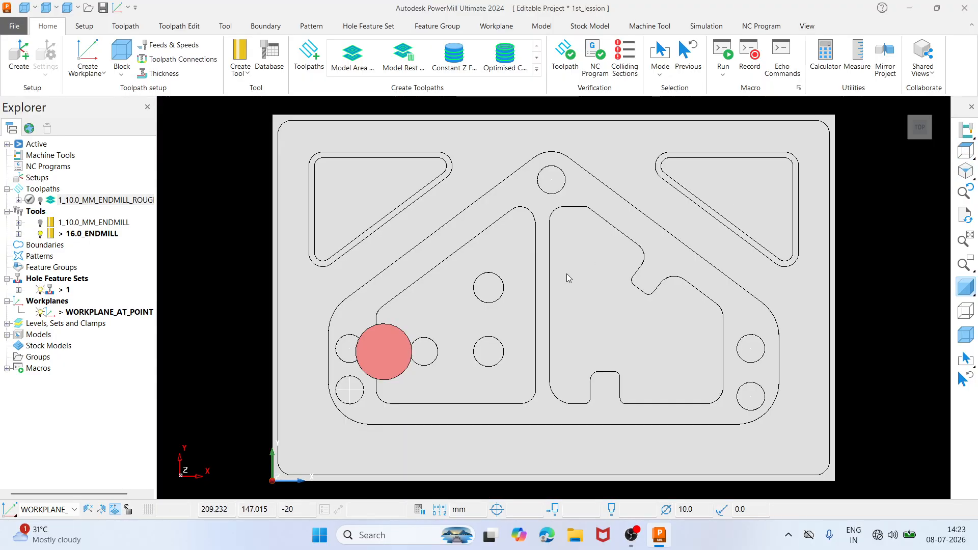
middle_click_drag(567, 274, 469, 138)
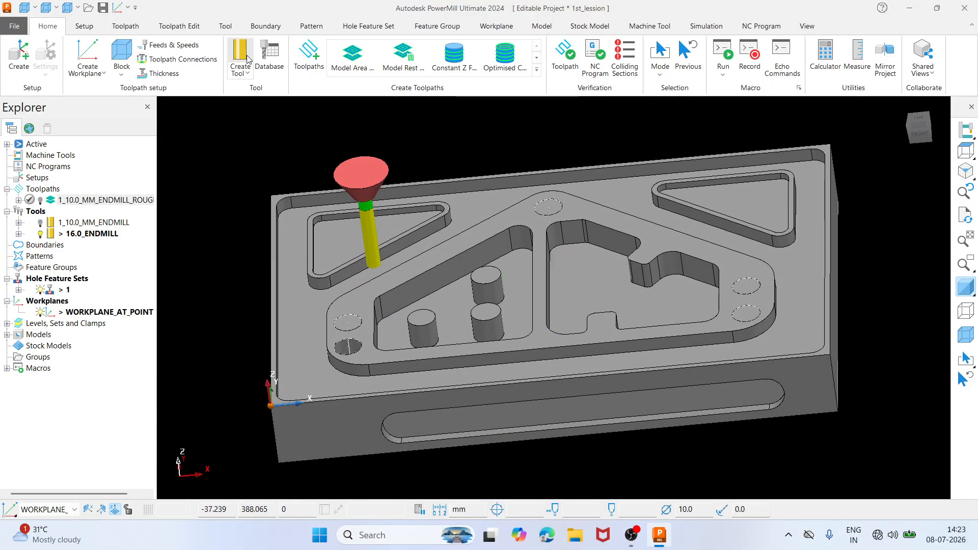
Open the tool database search for creating a tool, look over its search settings, and close it
right_click(40, 213)
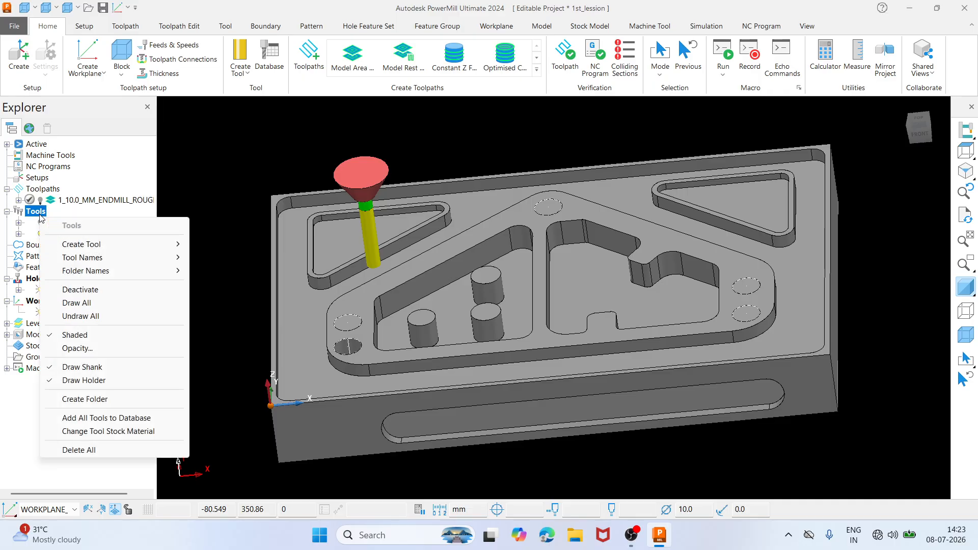
mouse_move(112, 250)
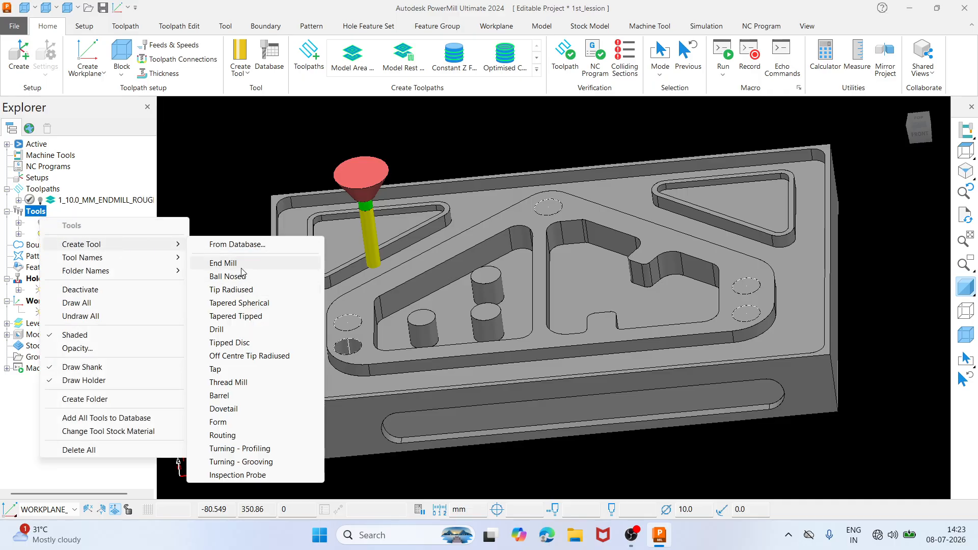
left_click(218, 245)
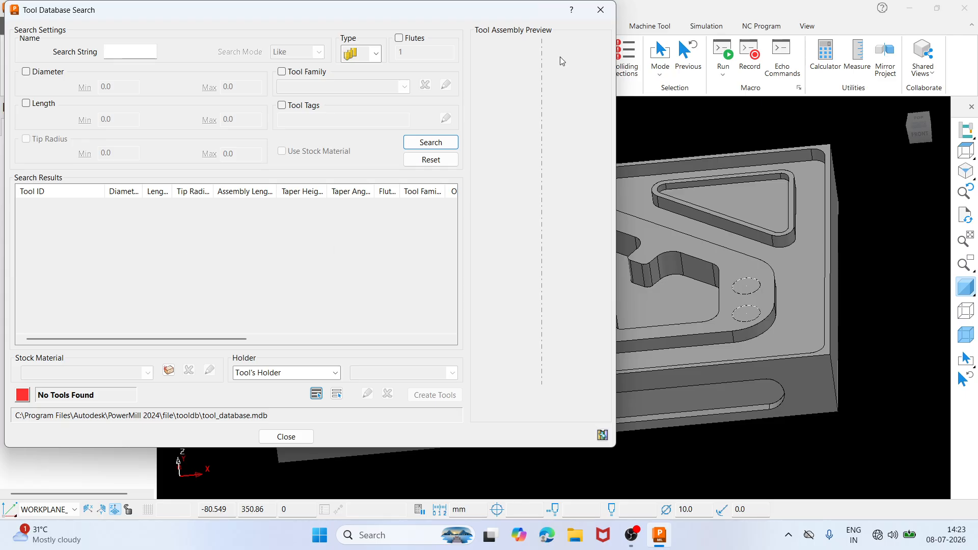
left_click(601, 10)
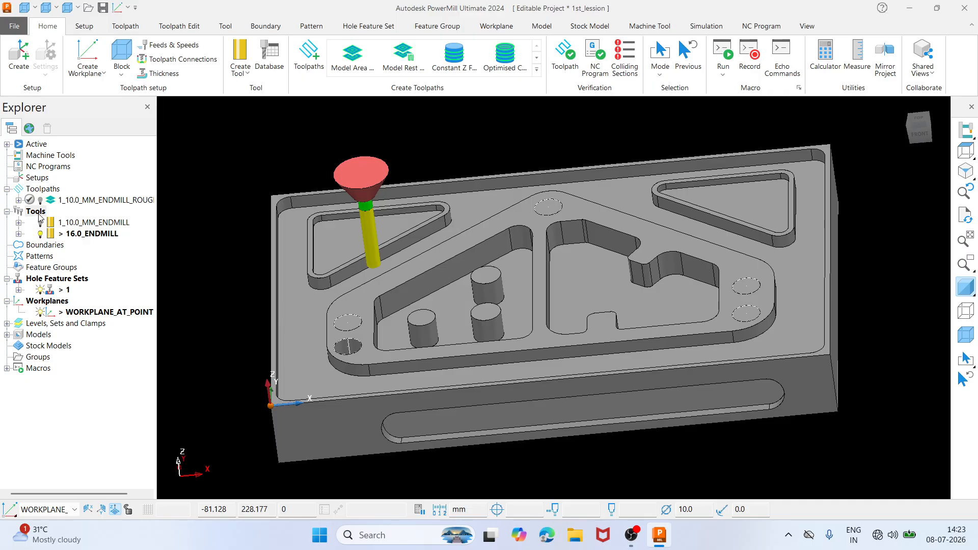
Create a Drill tool with a full length of 50 mm and a diameter of 8.5 mm
right_click(37, 211)
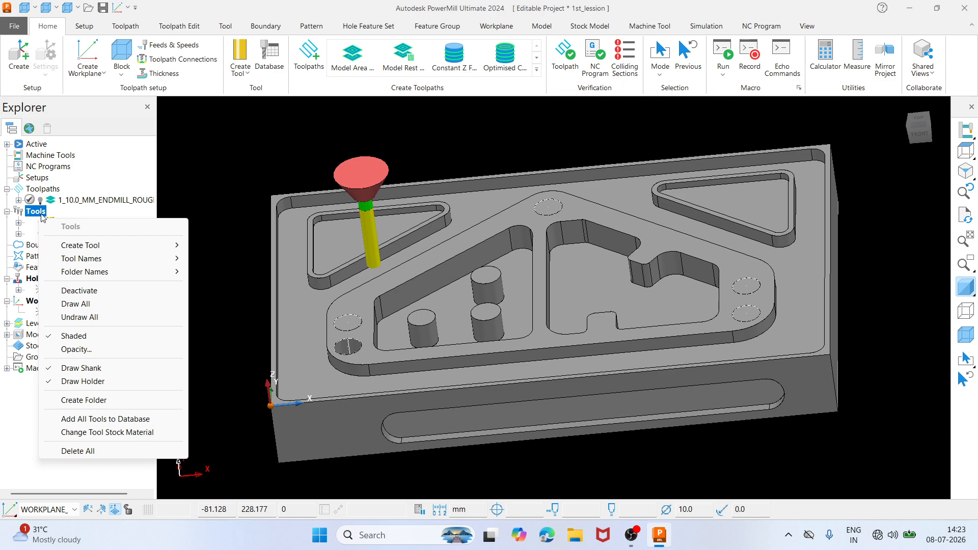
mouse_move(102, 250)
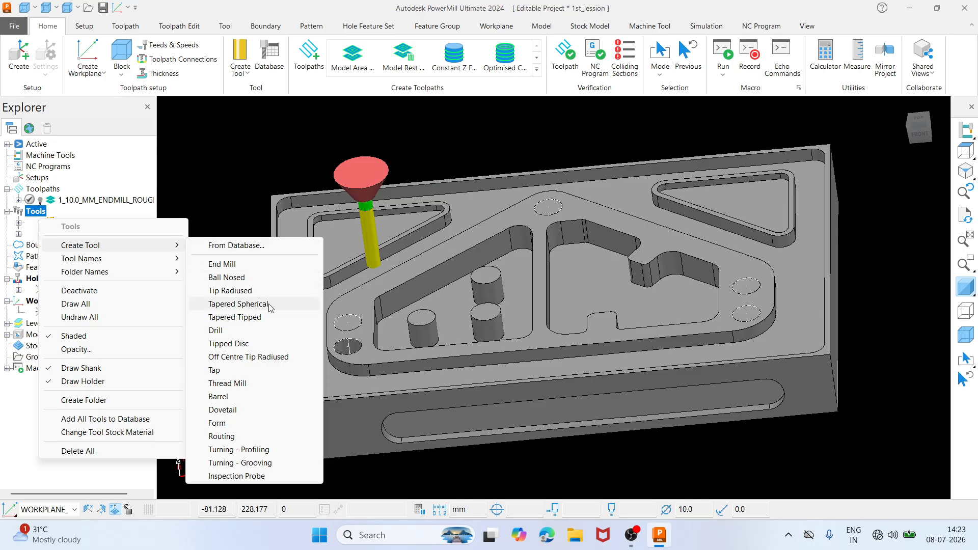
left_click(216, 331)
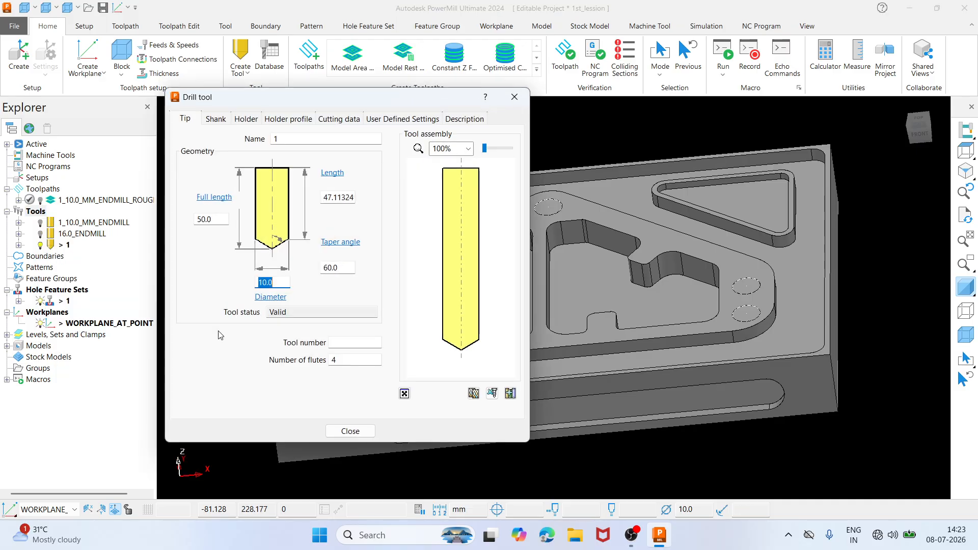
left_click_drag(250, 105, 291, 105)
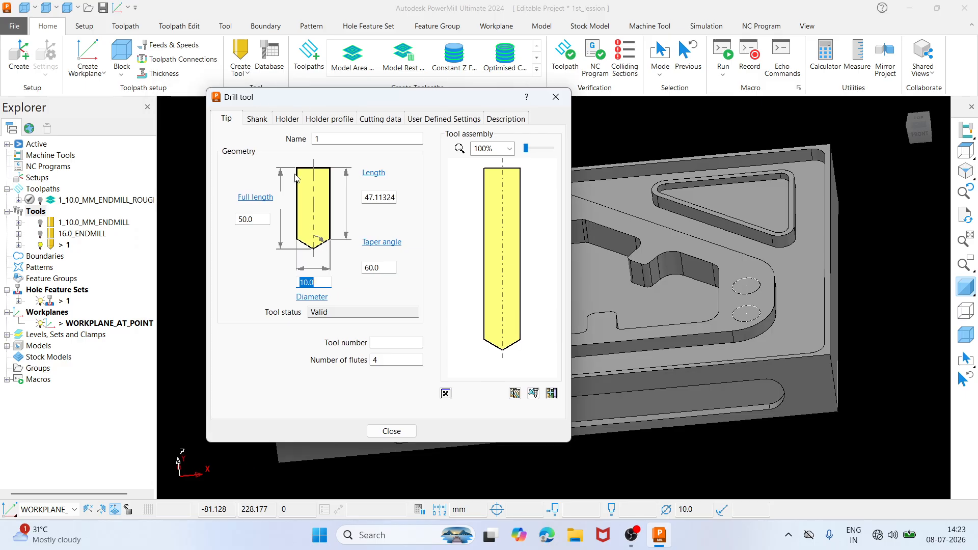
double_click(259, 220)
type("5")
key("Return")
double_click(317, 282)
type("8.5")
key("Return")
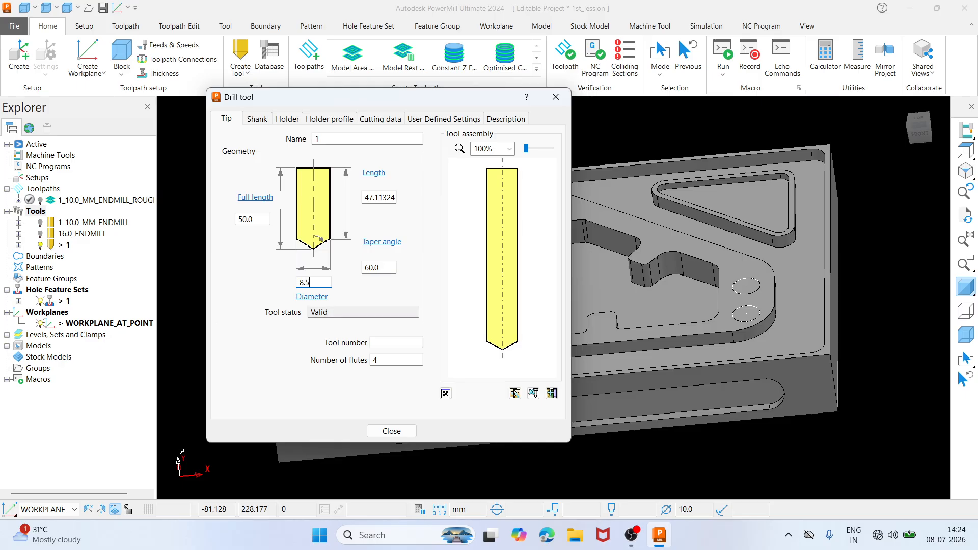
Set the drill's tool number to 3 and its number of flutes to 1
left_click(385, 342)
key("BackSpace")
type("1")
key("Return")
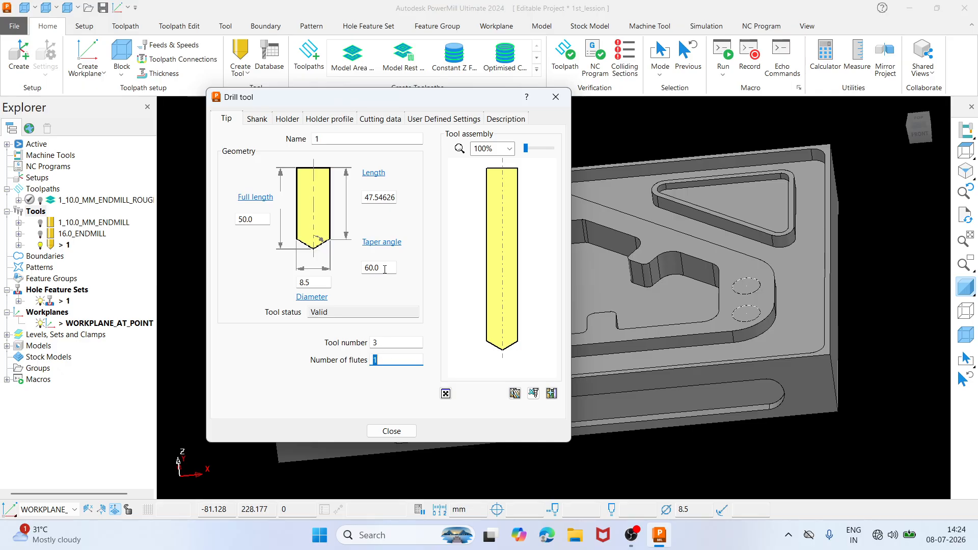
Set the drill's taper angle to 70 degrees and name the tool 8.5_DRILL
left_click(385, 269)
type("70.0")
key("Return")
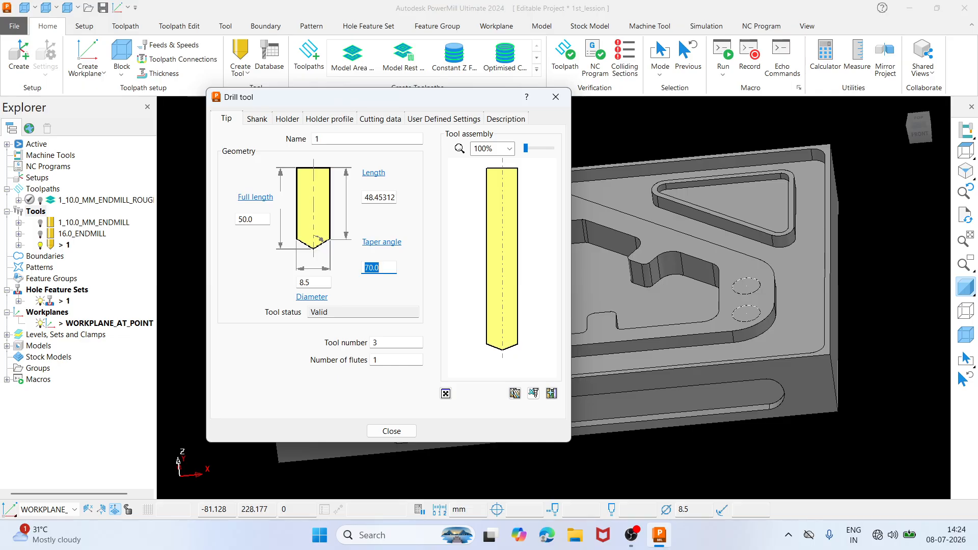
left_click(327, 139)
type("8.5_DRILL")
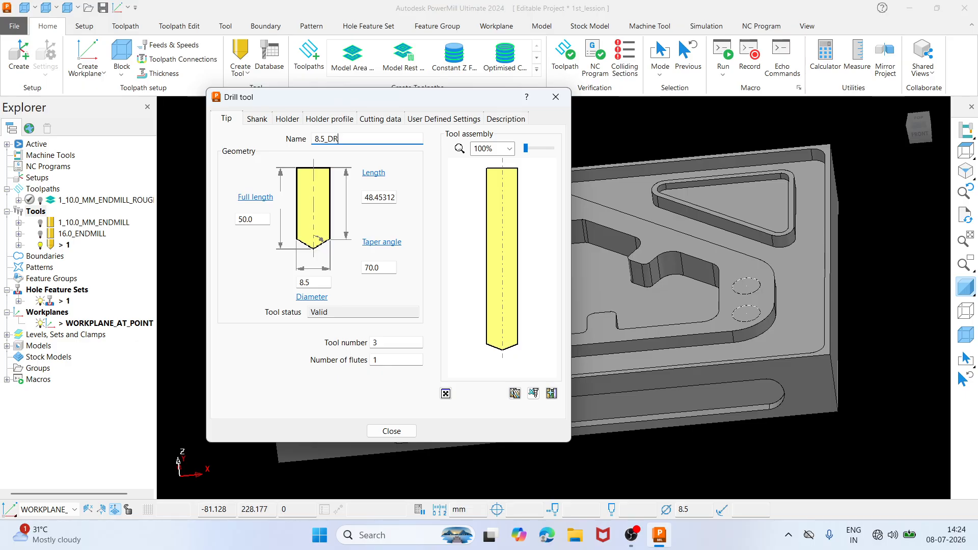
key("Return")
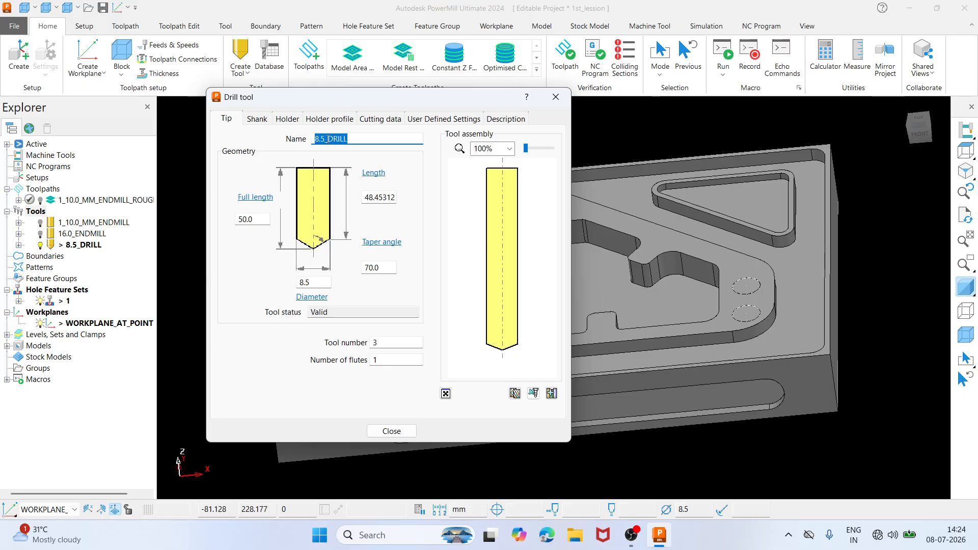
Add a shank component to the drill and set its length to 10 mm
left_click(257, 119)
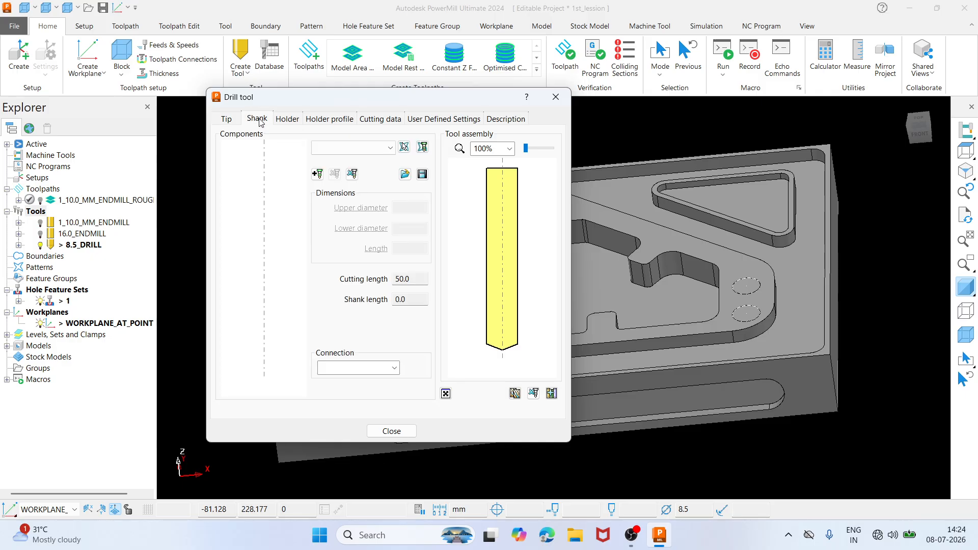
left_click(317, 174)
left_click(414, 249)
double_click(414, 250)
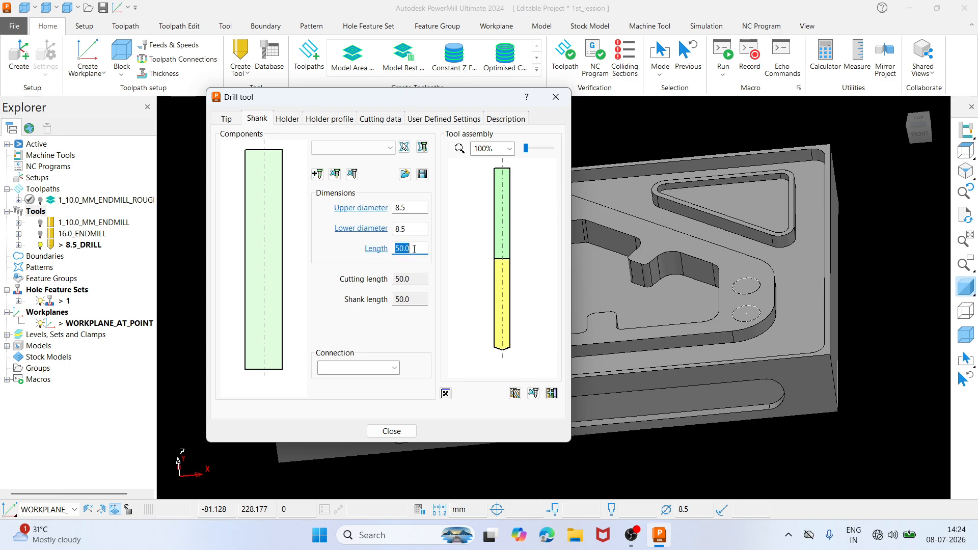
type("10")
key("Return")
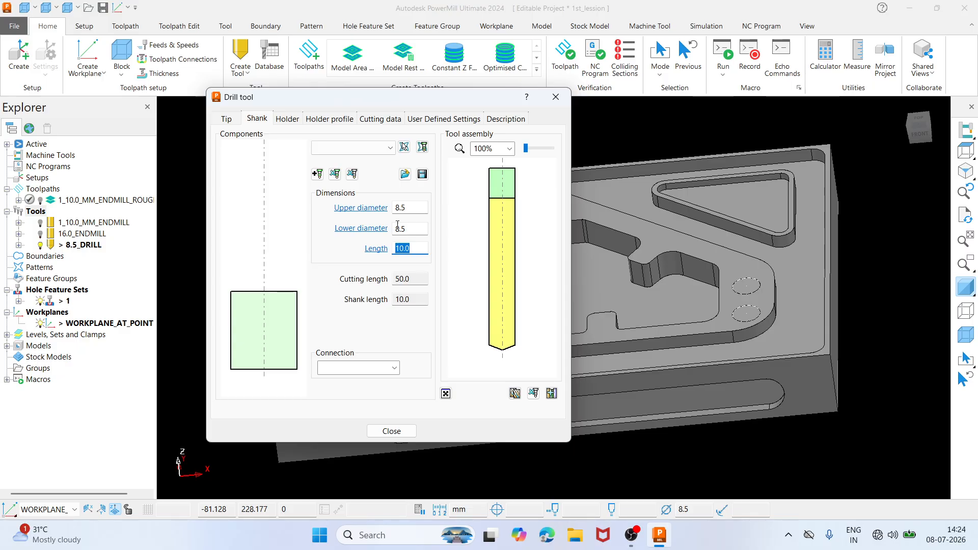
Add a single holder component to the drill and set the overhang to 60 mm
left_click(288, 121)
left_click(317, 198)
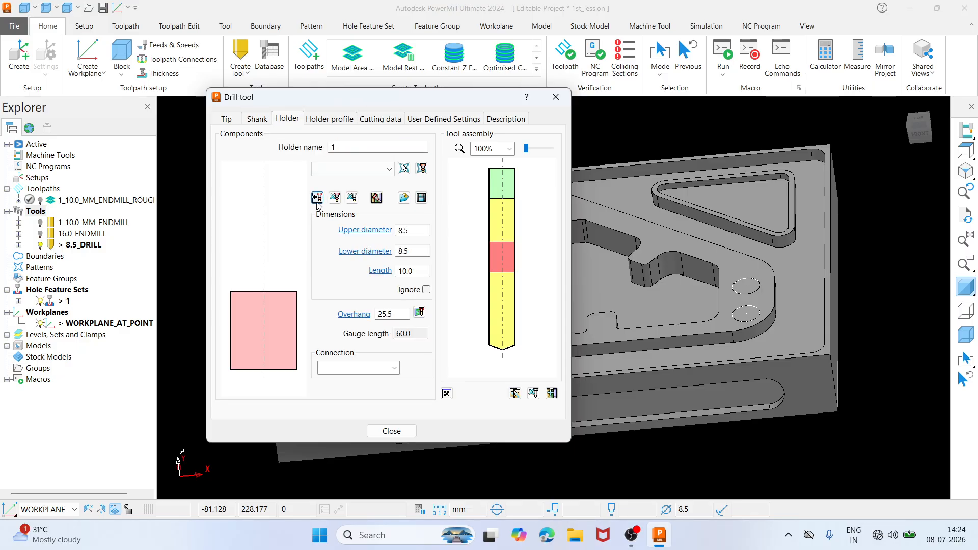
left_click(317, 197)
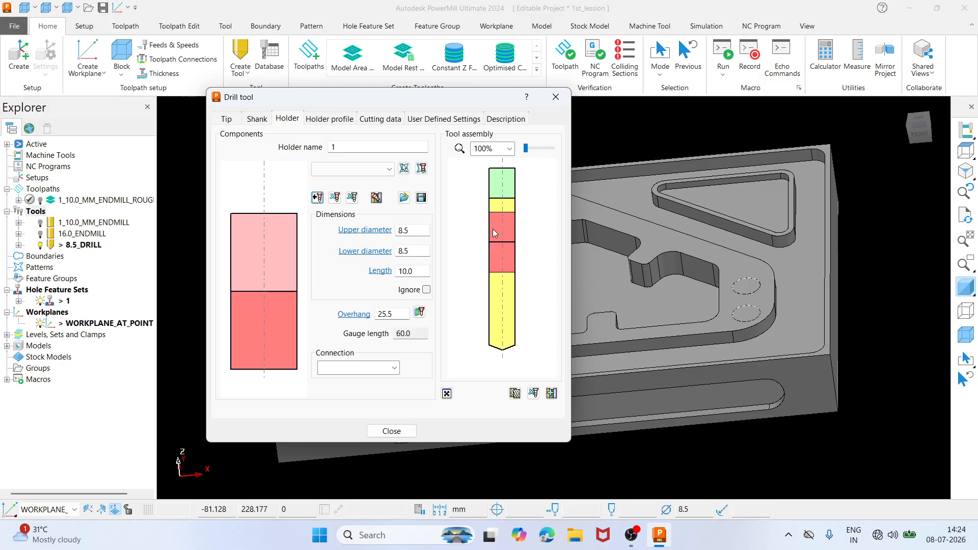
left_click(352, 198)
left_click(317, 198)
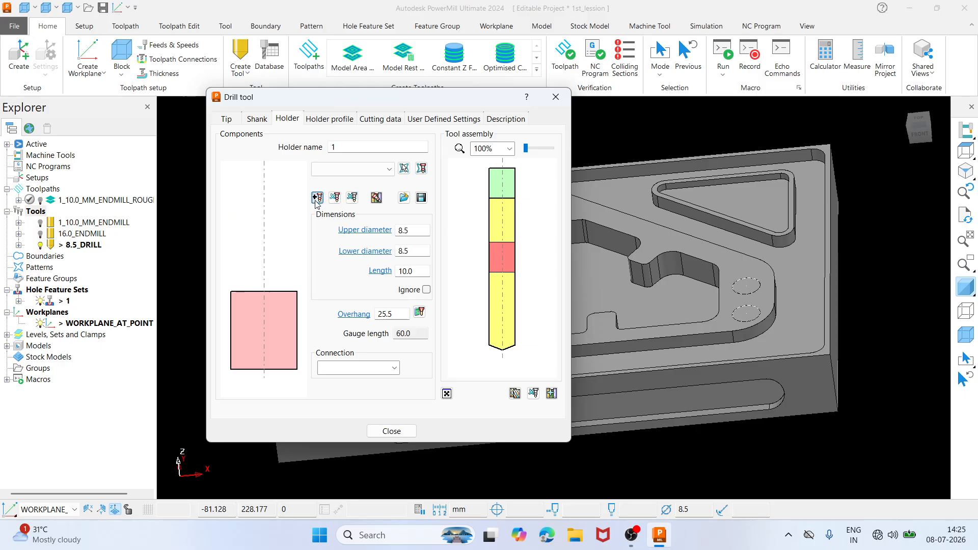
double_click(395, 314)
type("60")
key("Return")
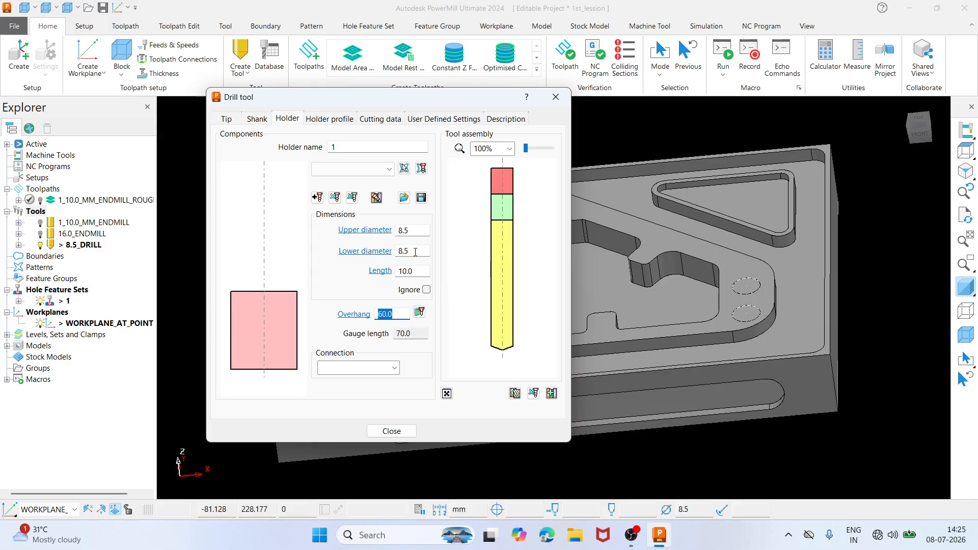
Set the drill holder's length to 20 mm and upper diameter to 25 mm, close the definition, and inspect the assembly
double_click(416, 270)
type("20")
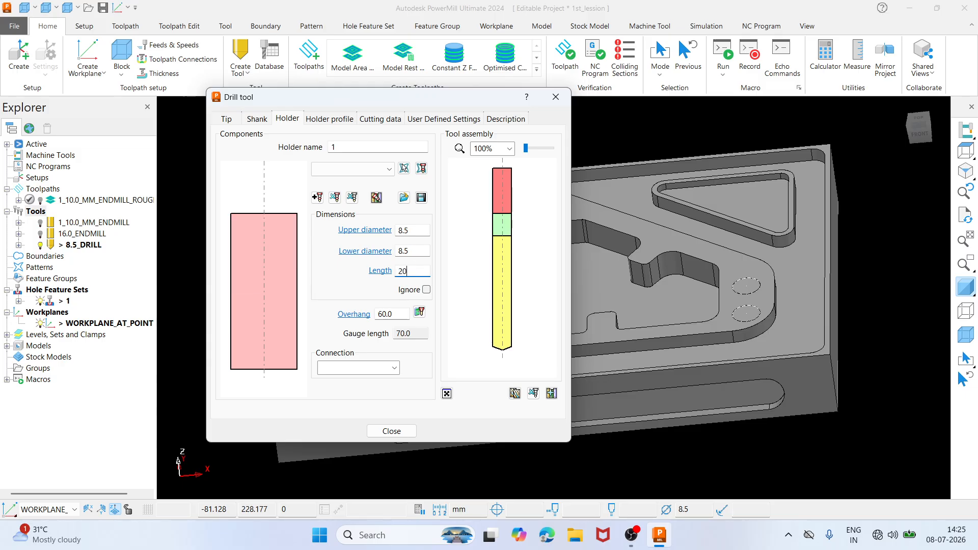
key("Return")
double_click(424, 232)
type("25")
key("Return")
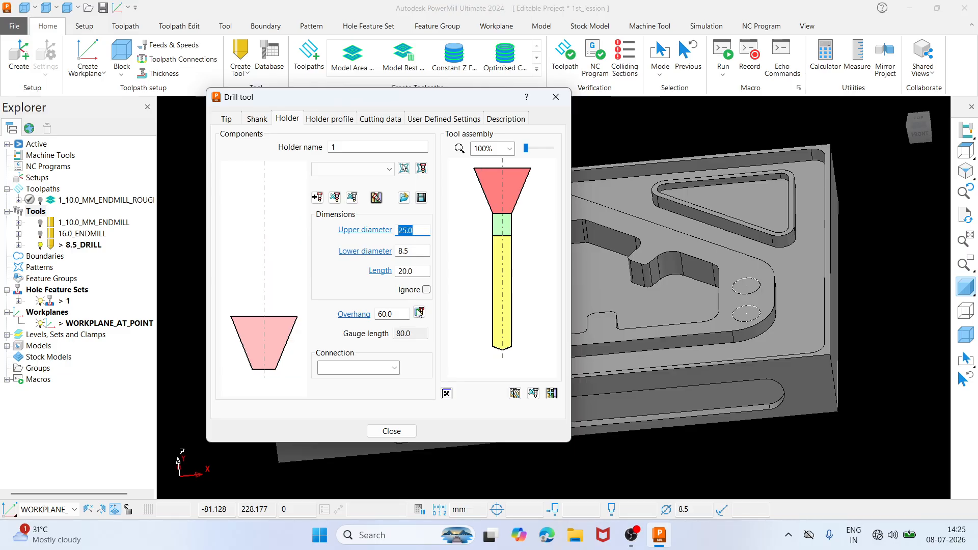
left_click(392, 431)
scroll(371, 187, "up", 3)
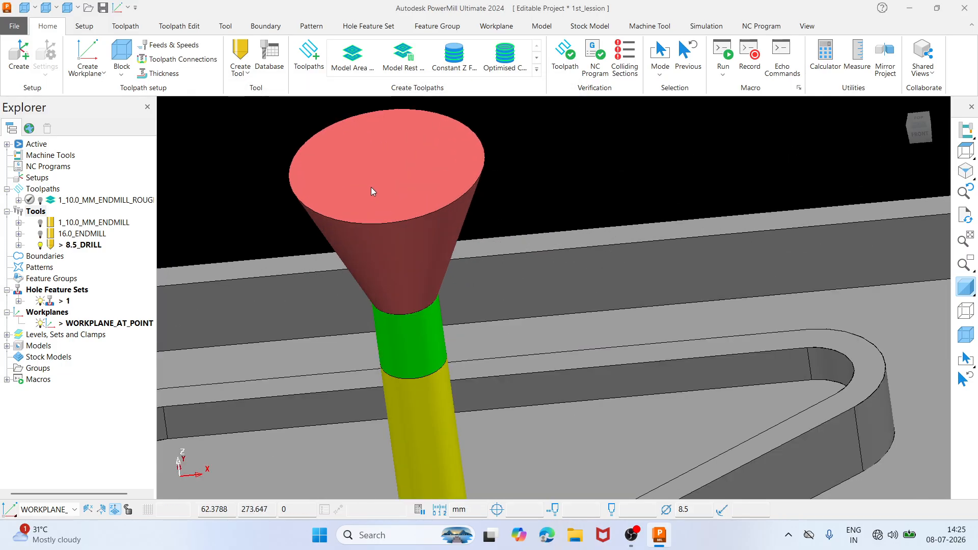
scroll(448, 248, "up", 2)
scroll(447, 248, "down", 4)
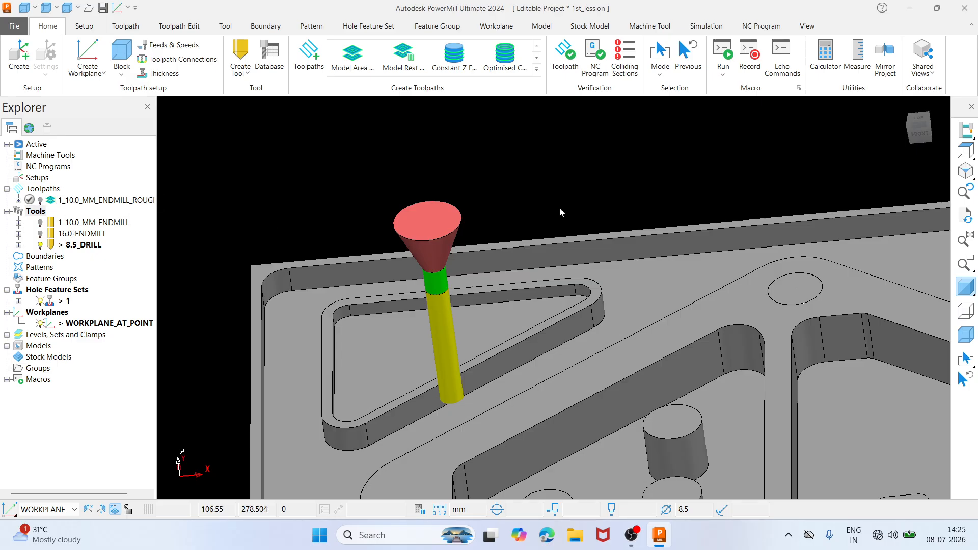
Select the four capping surfaces that cover the remaining closed holes in the plate
left_click(966, 150)
left_click(966, 171)
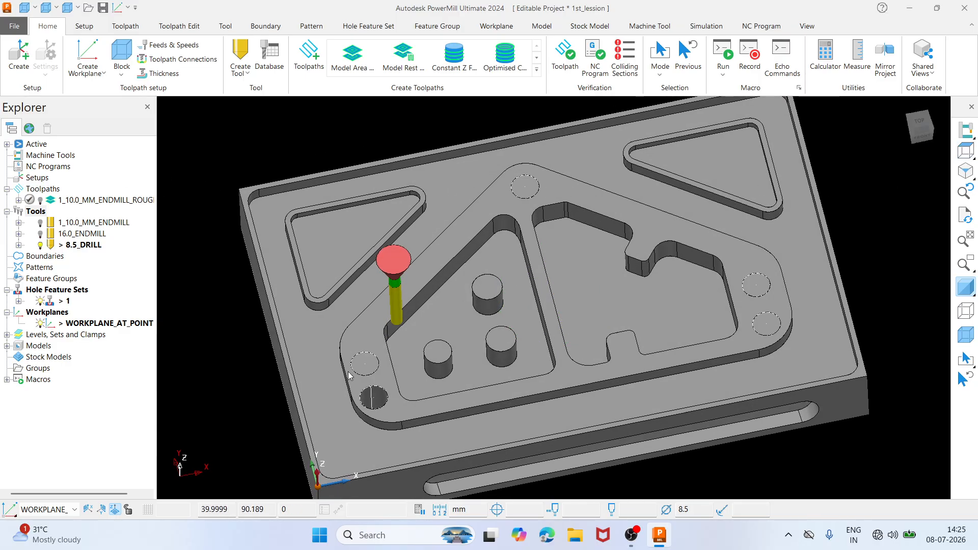
scroll(375, 357, "up", 3)
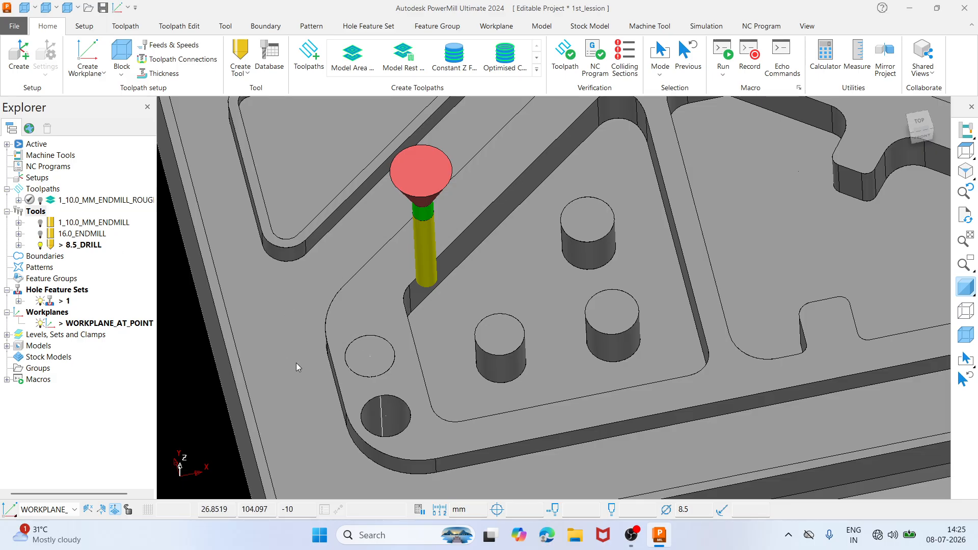
left_click(375, 355)
scroll(600, 281, "down", 3)
scroll(591, 322, "down", 1)
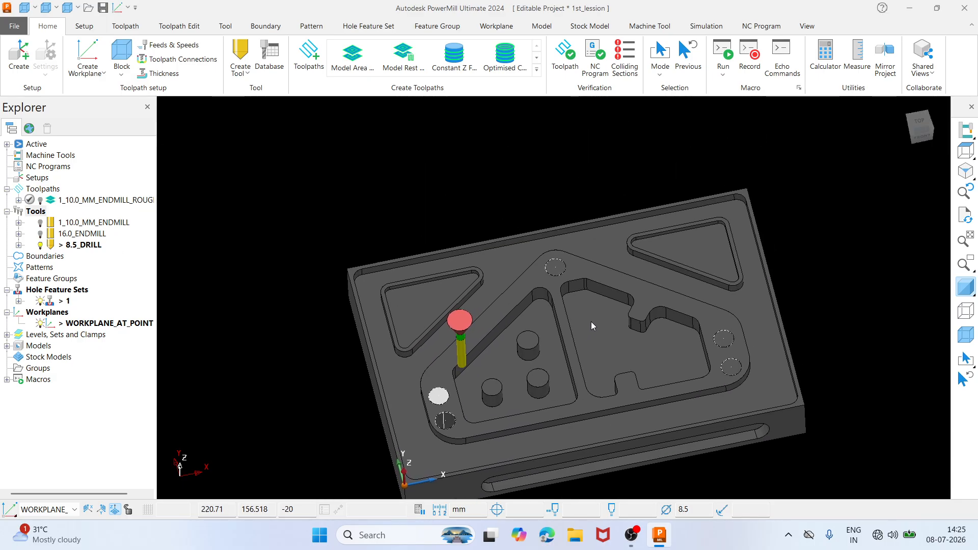
scroll(571, 296, "up", 3)
left_click(556, 269)
scroll(632, 304, "down", 3)
scroll(775, 338, "up", 3)
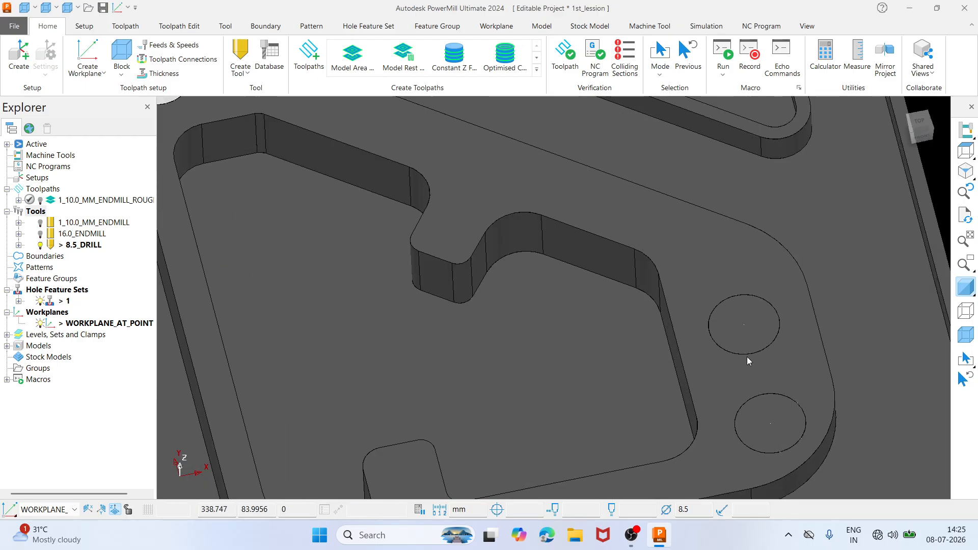
left_click(748, 347)
left_click(778, 417)
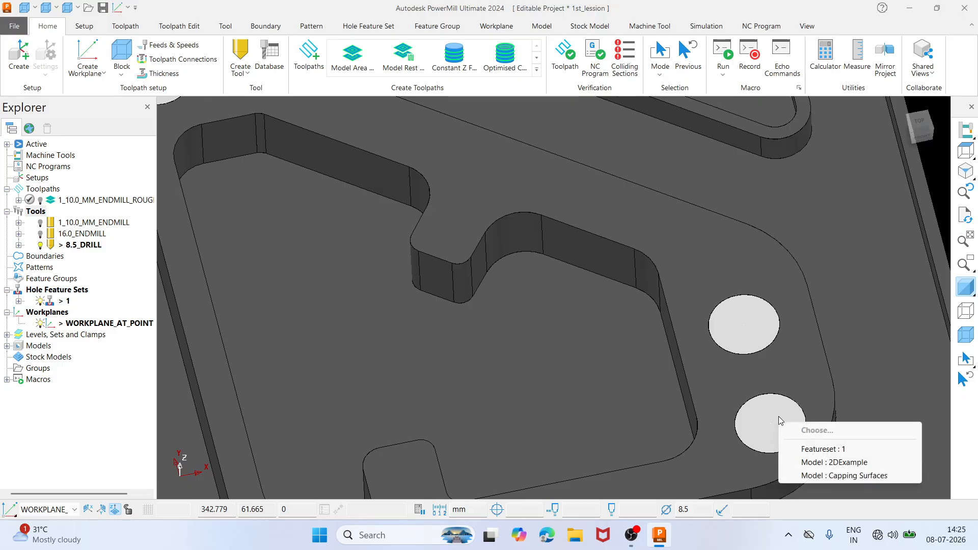
Try to delete the selected surfaces through the 2DExample model
left_click(814, 450)
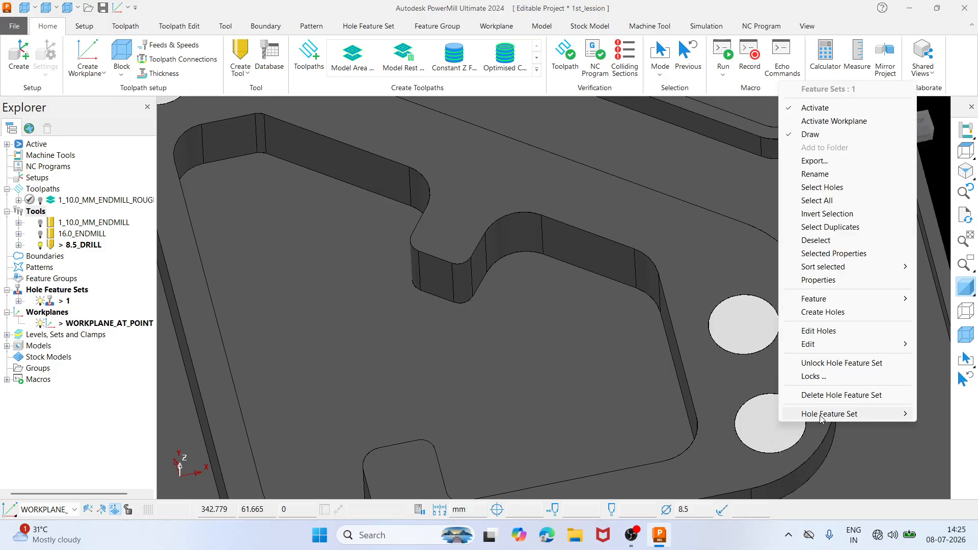
left_click(738, 344)
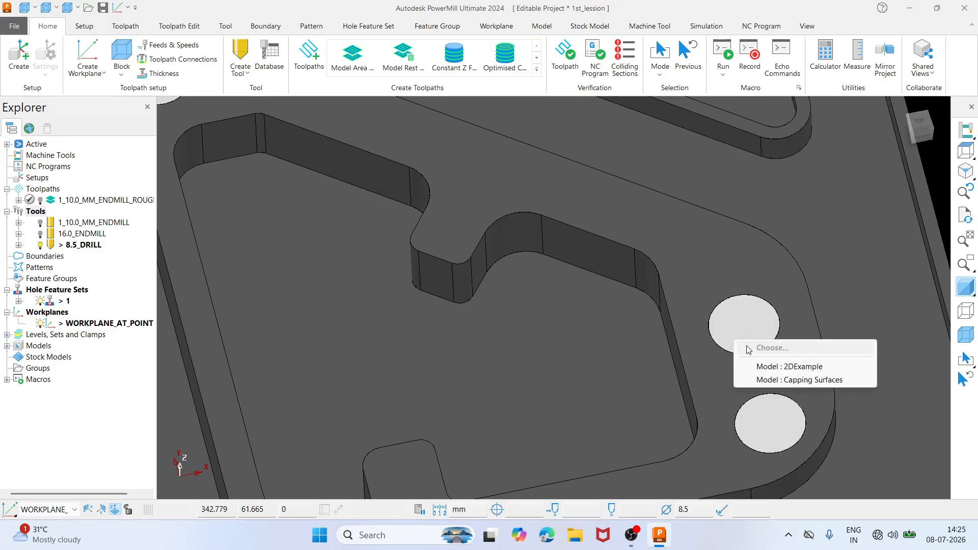
left_click(800, 368)
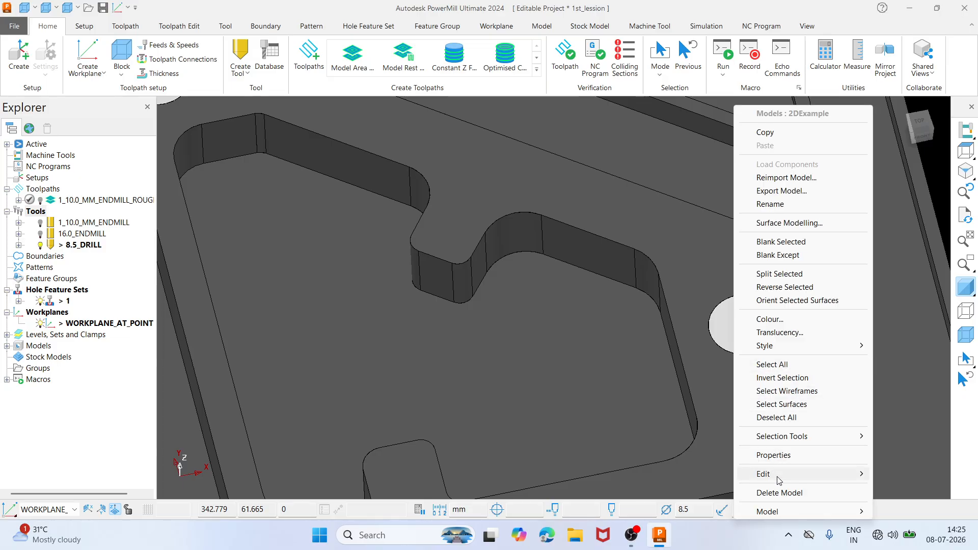
mouse_move(780, 474)
left_click(694, 519)
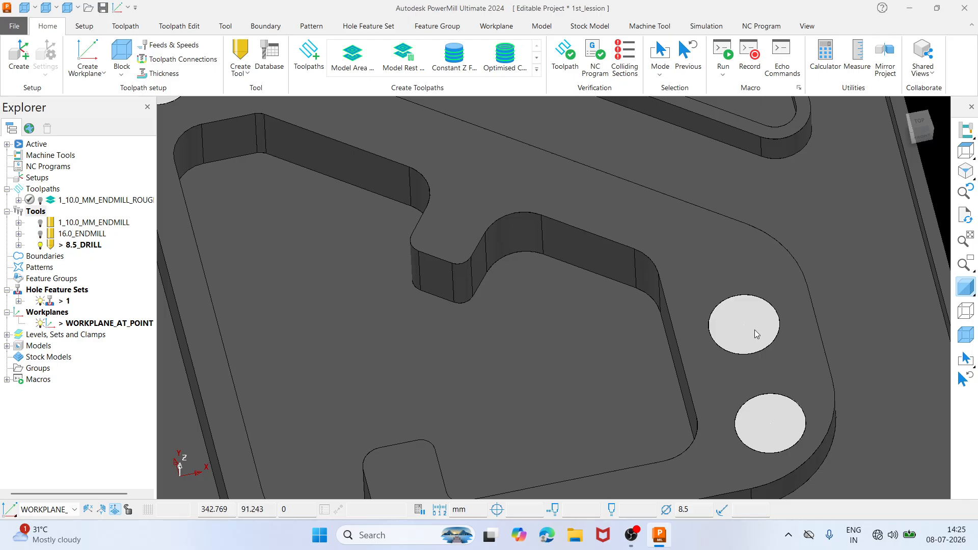
Delete the selected hole caps from the Capping Surfaces model
right_click(754, 330)
left_click(791, 372)
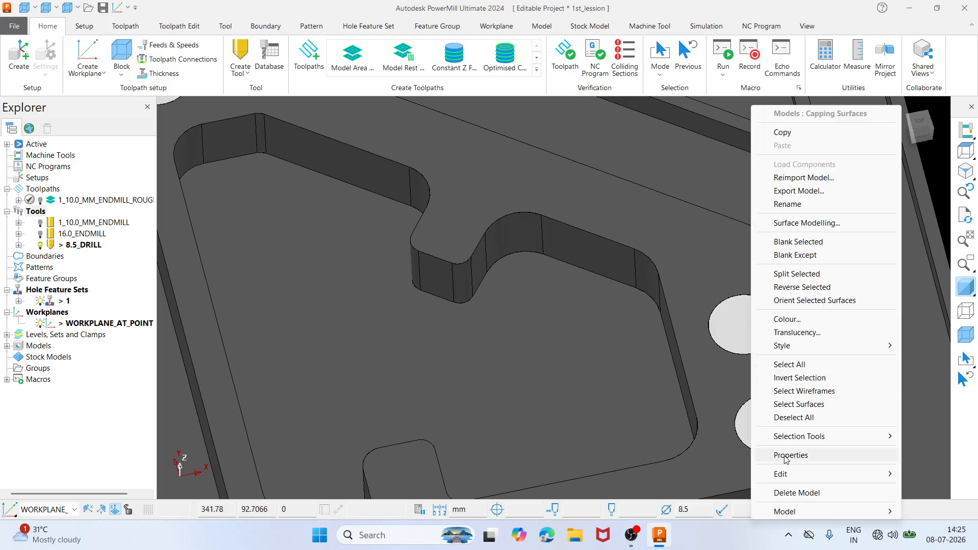
mouse_move(779, 474)
left_click(706, 519)
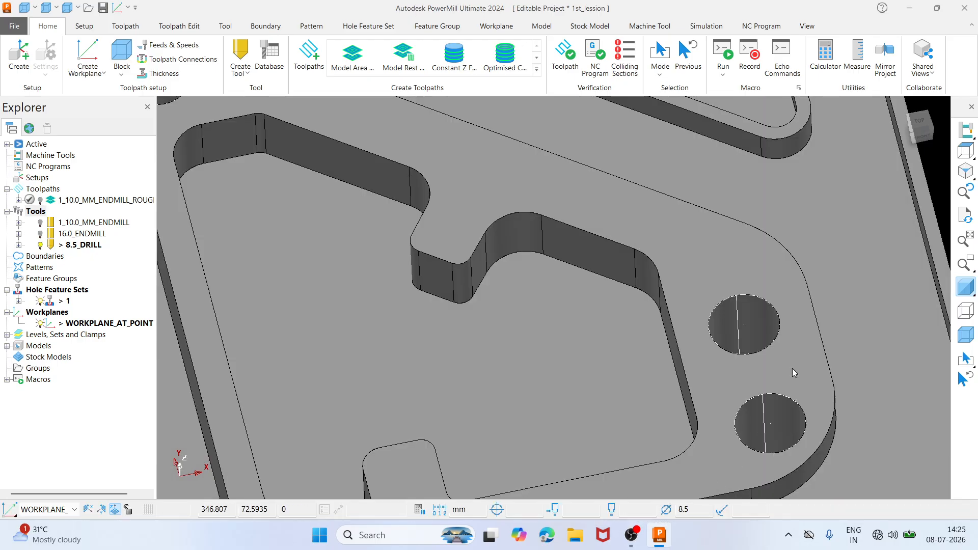
Create a new toolpath with the Model Area Clearance strategy from the 3D Area Clearance category
left_click(967, 155)
middle_click_drag(393, 345, 479, 283)
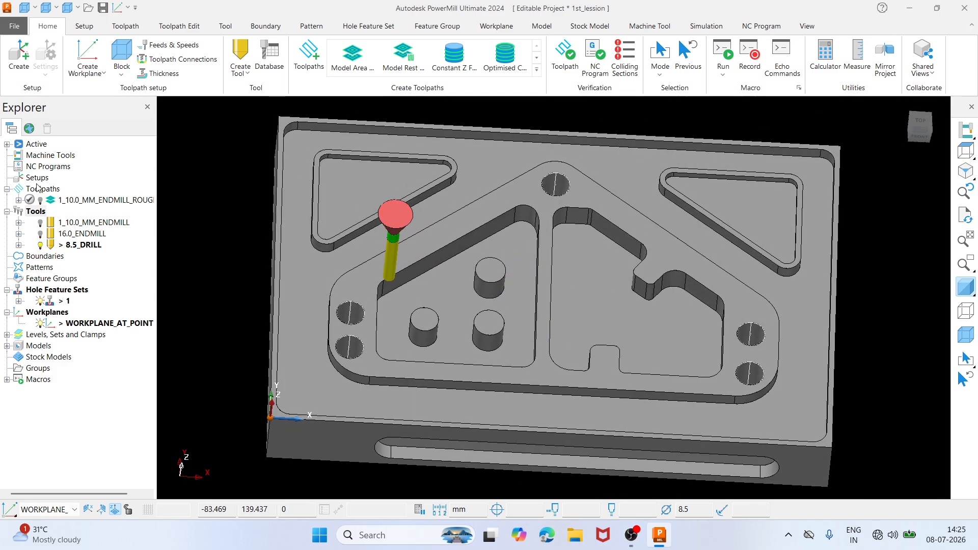
right_click(54, 191)
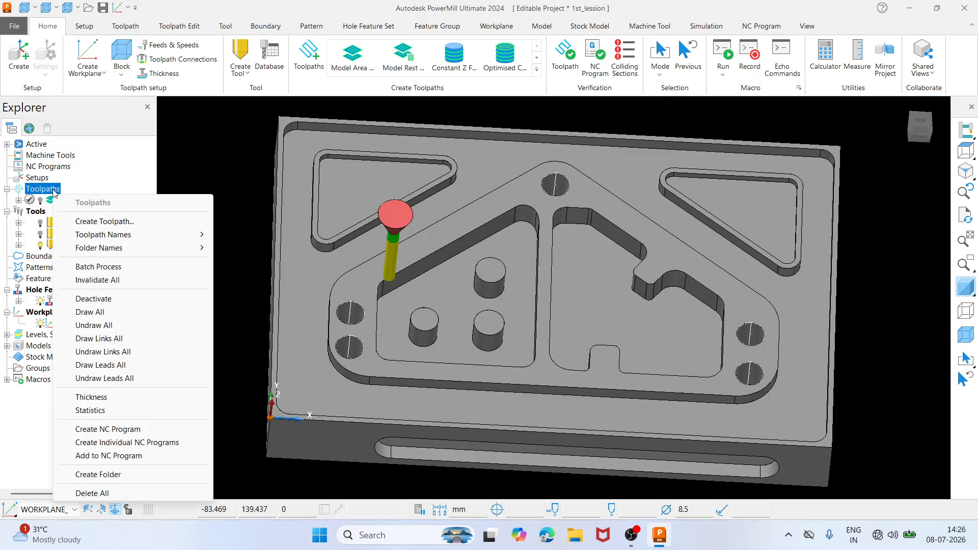
left_click(115, 222)
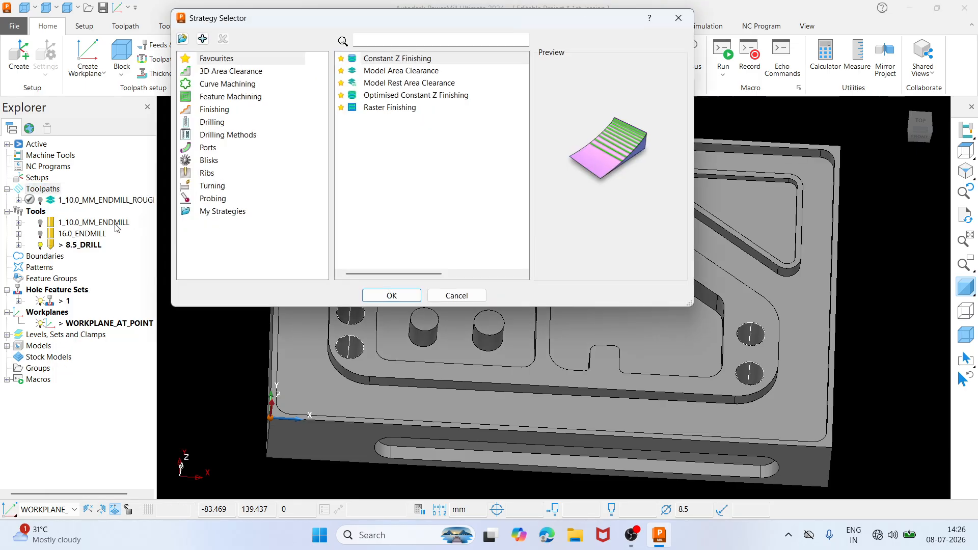
left_click(245, 73)
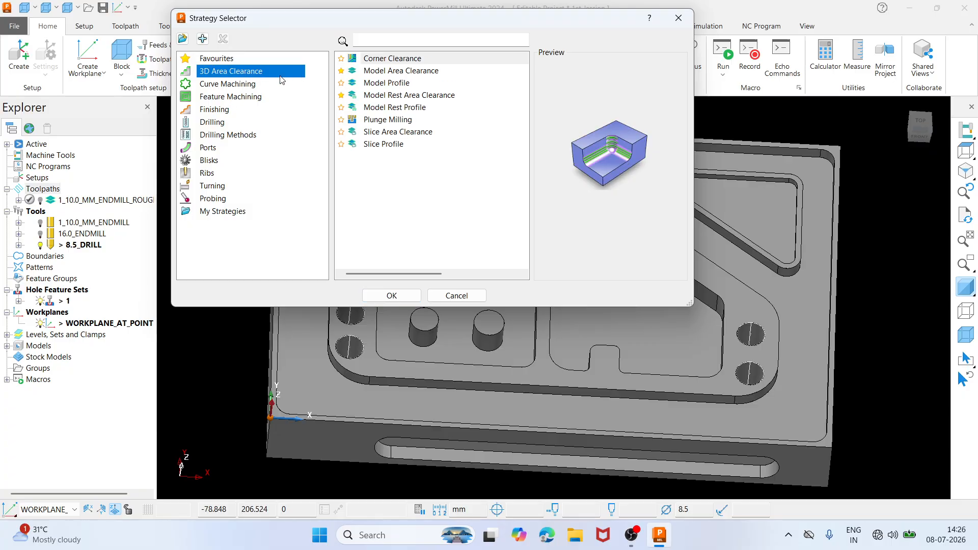
left_click(387, 72)
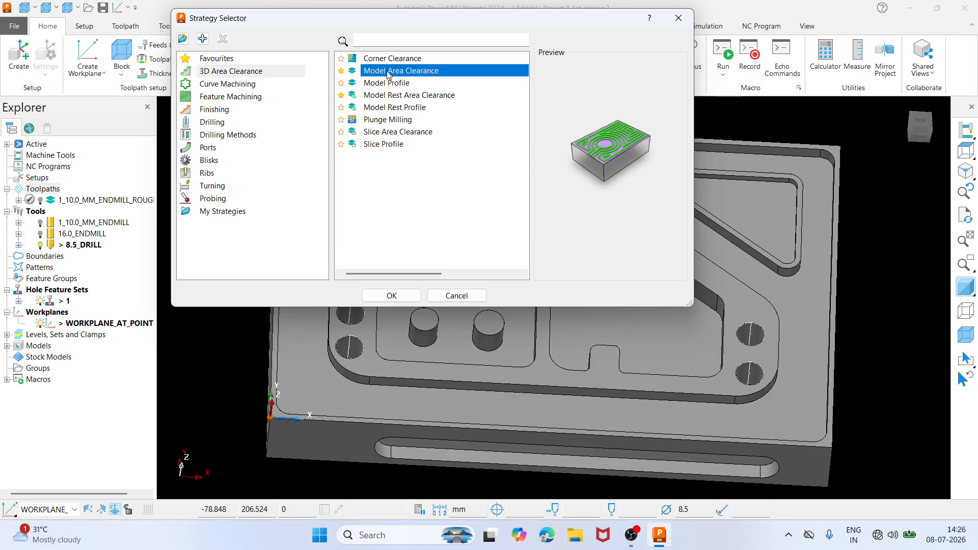
left_click(391, 296)
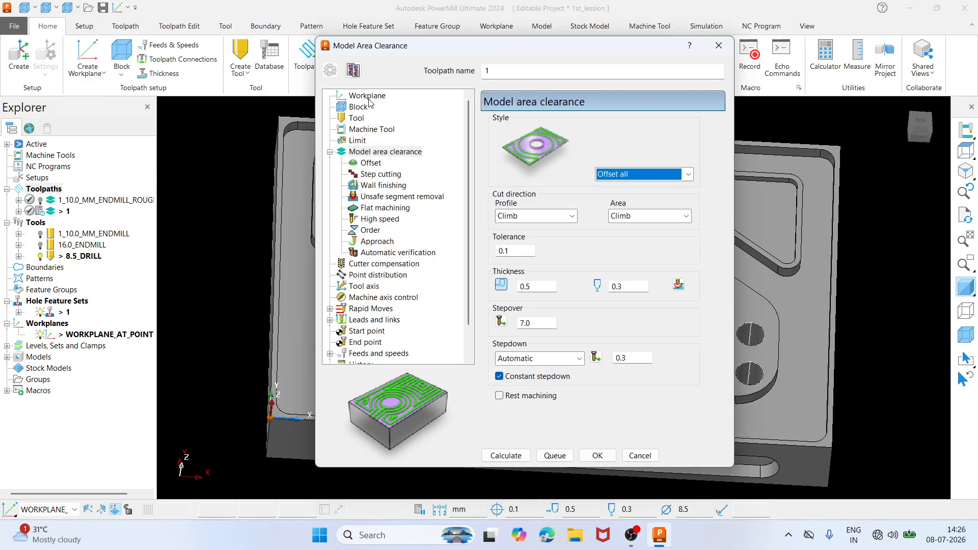
Check that the toolpath uses WORKPLANE_AT_POINT and calculate its box block from the model
left_click(370, 98)
left_click(603, 144)
left_click(604, 143)
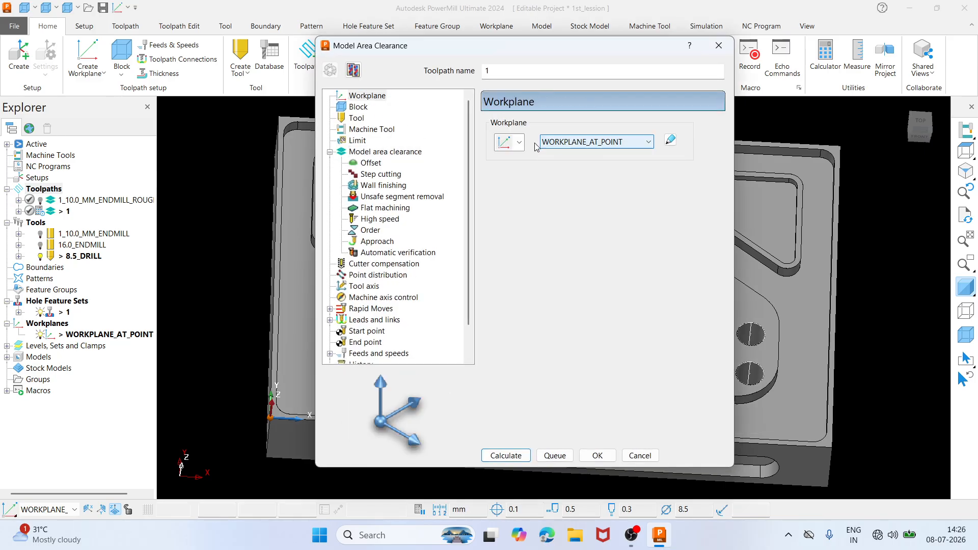
left_click(359, 107)
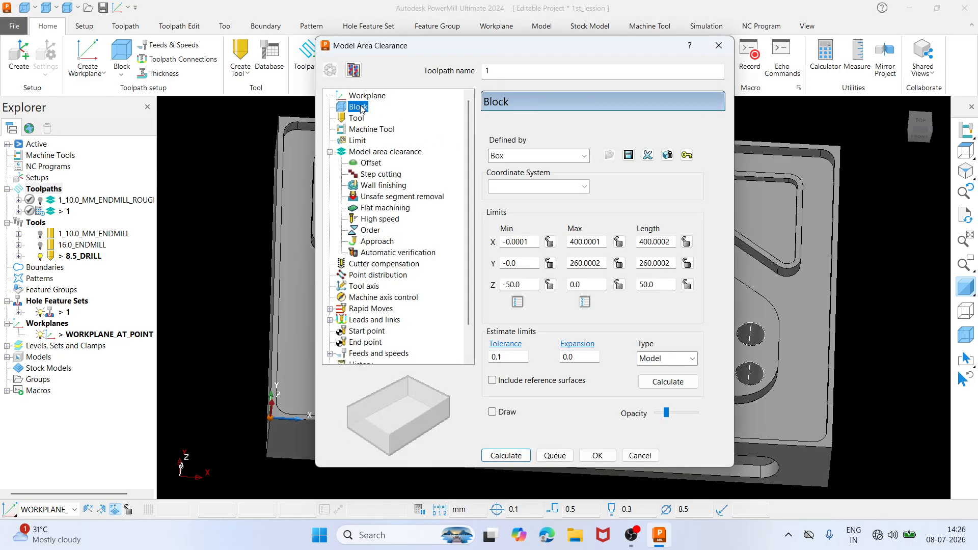
left_click(667, 383)
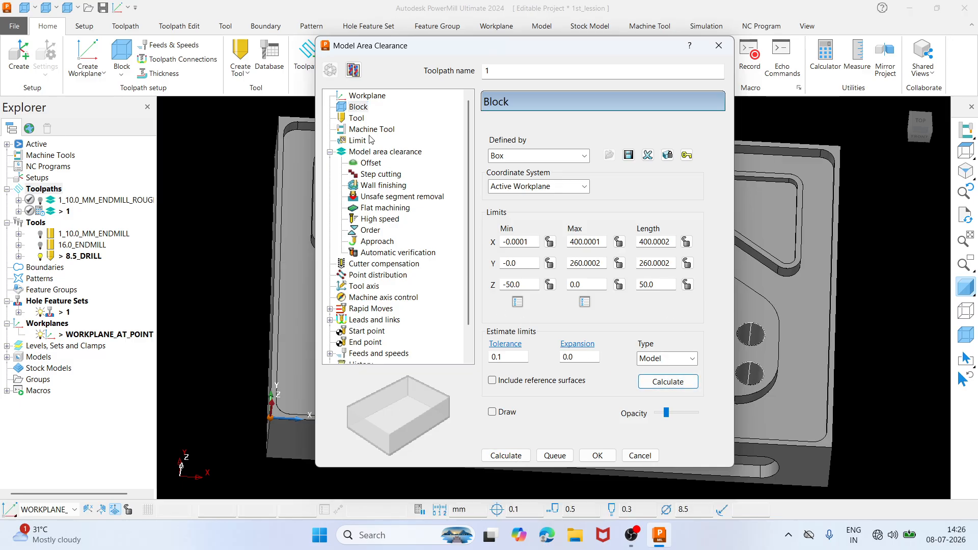
Create a tip radiused tool for the toolpath with a 25 mm diameter and a 2 mm tip radius
left_click(358, 118)
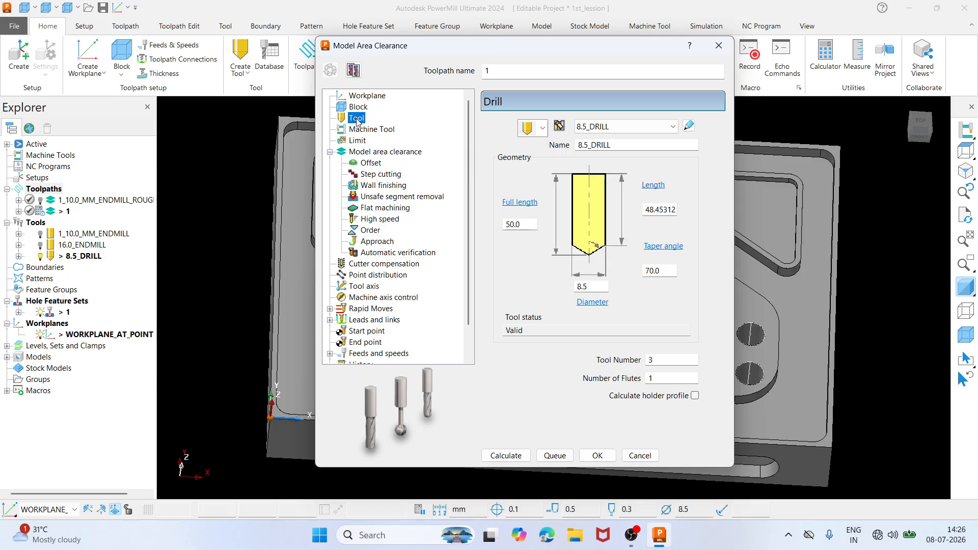
left_click(543, 129)
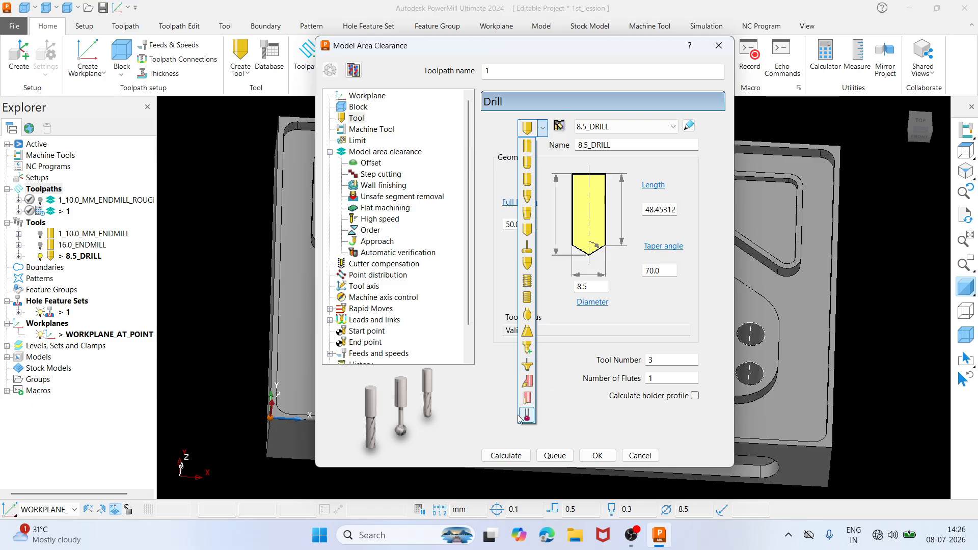
left_click(528, 179)
double_click(602, 285)
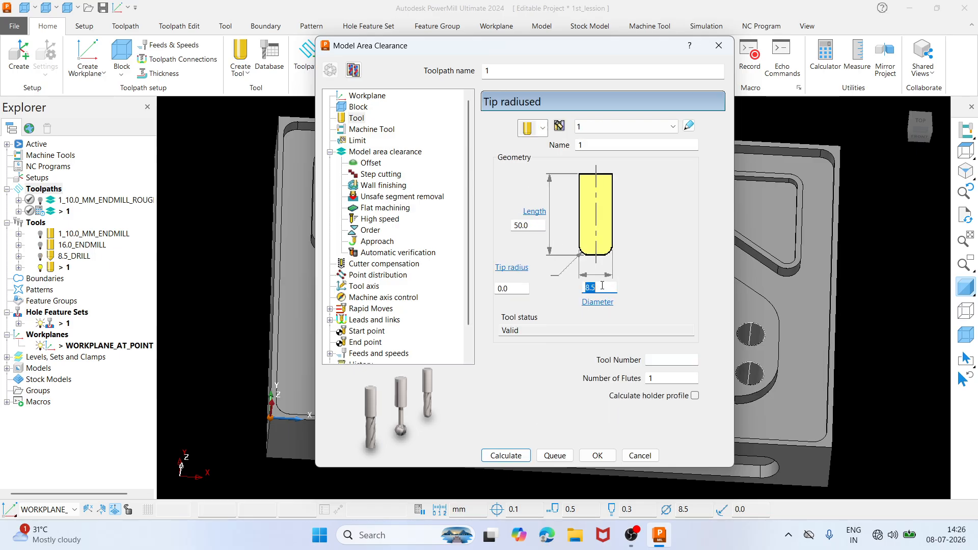
type("25")
key("Return")
double_click(512, 288)
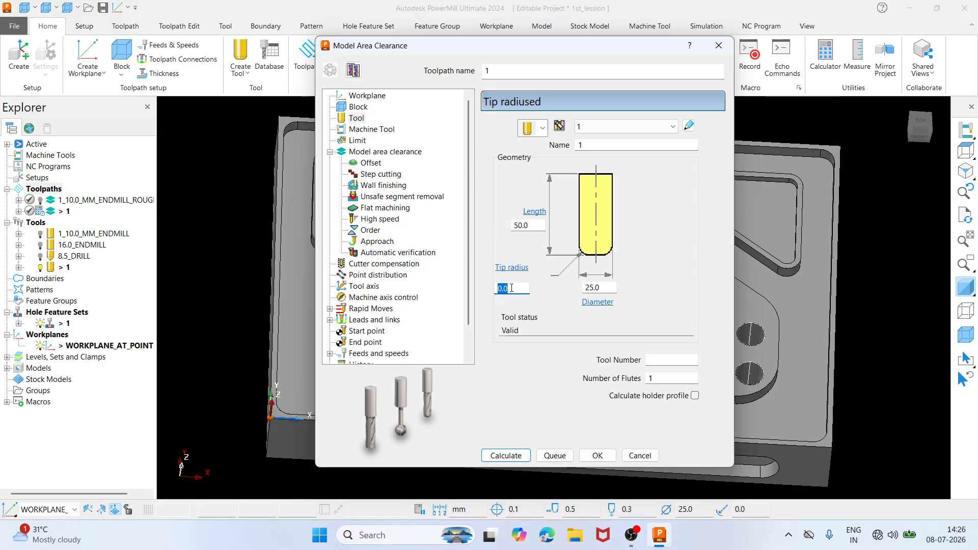
type("2")
key("Return")
Give the tip radiused tool number 4 and set it to 3 flutes
left_click(654, 358)
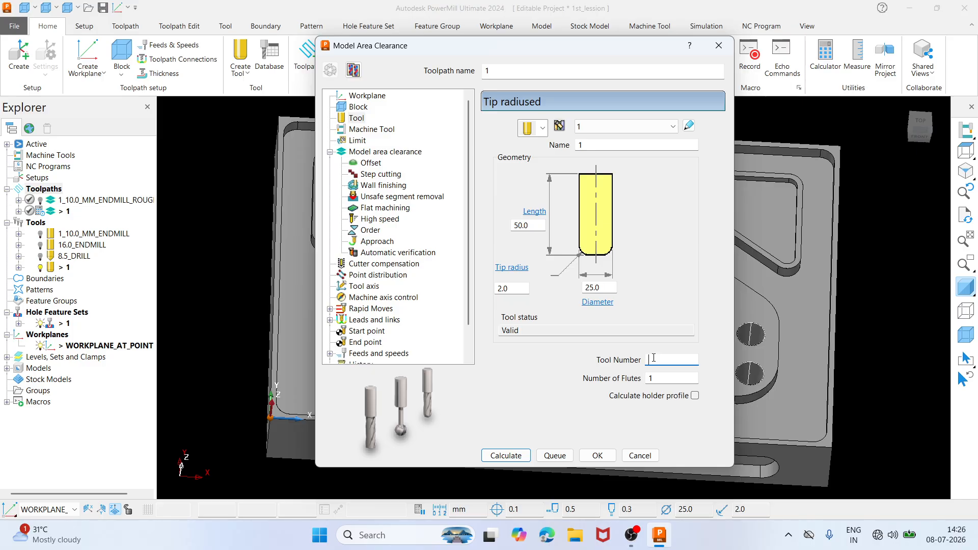
type("4")
key("Return")
left_click(661, 376)
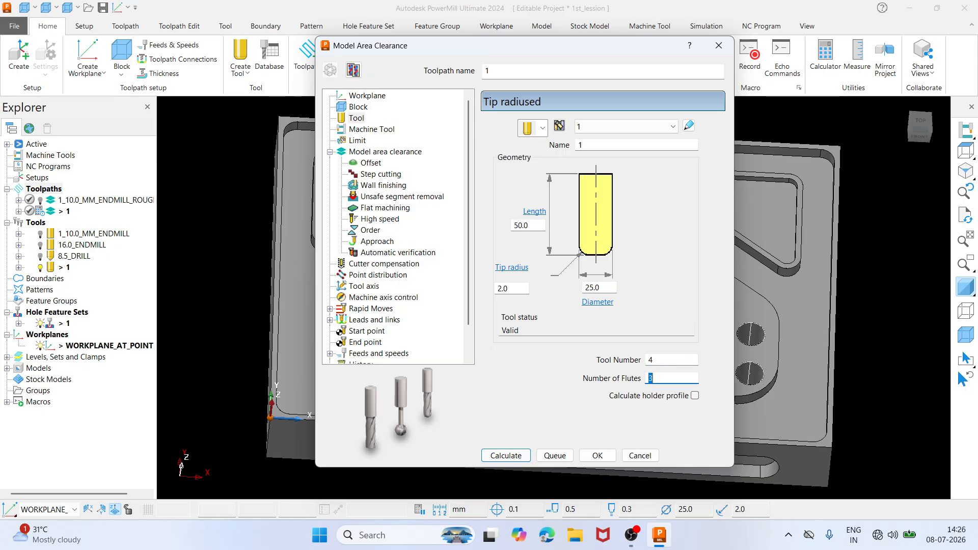
Name the tool 25.0_R2.0_INSERT_CUTTER_ROUGH and copy the same name to the toolpath
left_click(587, 144)
type("25.0_R2.0_INSERT_CUTTER_")
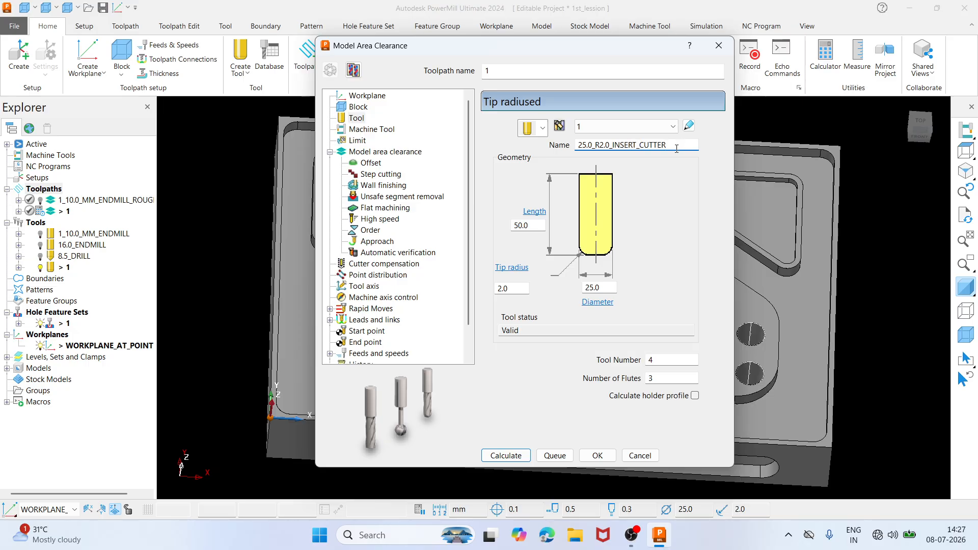
type("ROUGH")
key("Return")
key("ctrl+c")
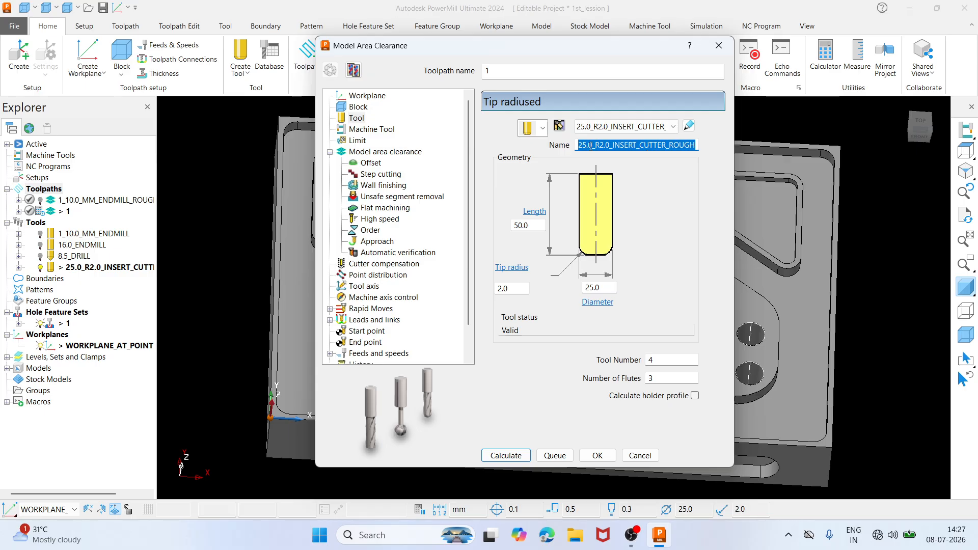
double_click(492, 72)
key("ctrl+v")
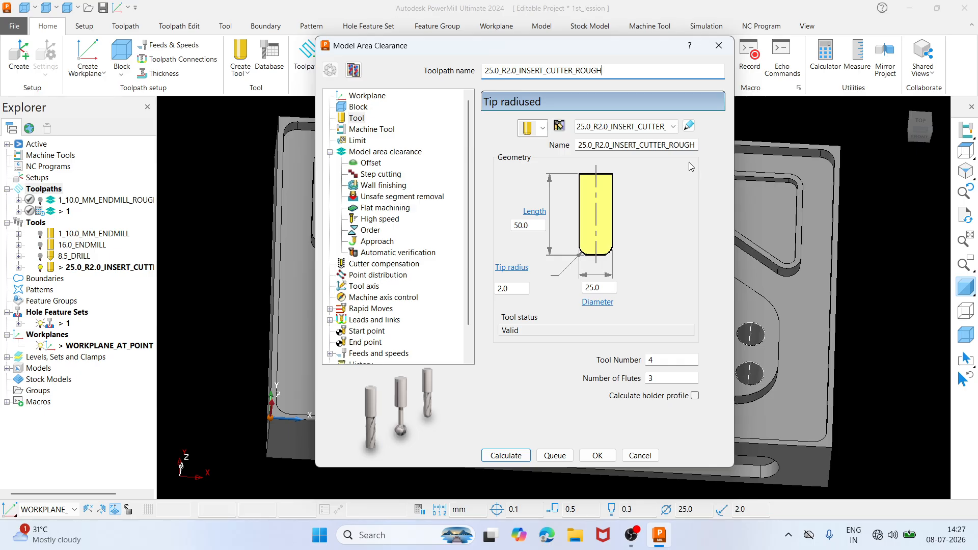
Open the insert cutter's definition, add a shank component and set its length to 10 mm
left_click(690, 126)
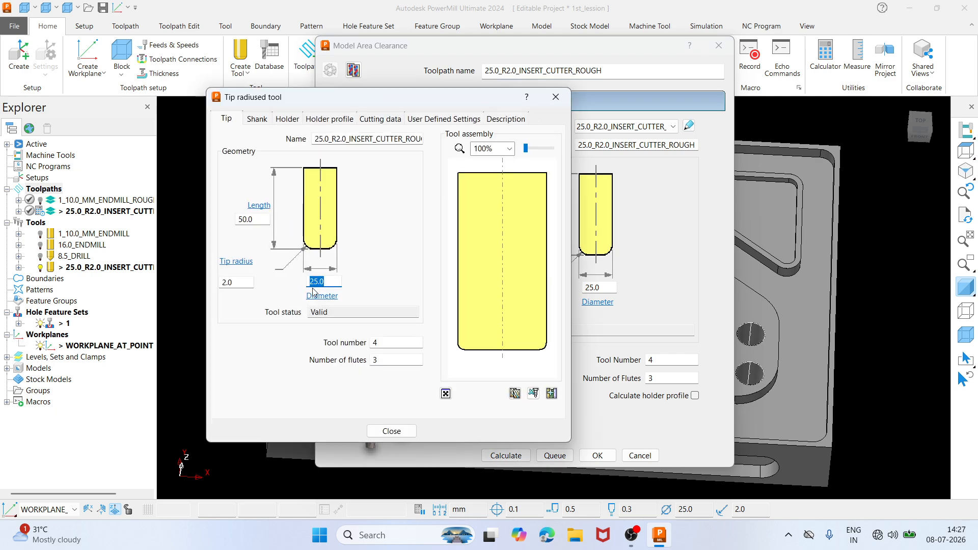
left_click(260, 120)
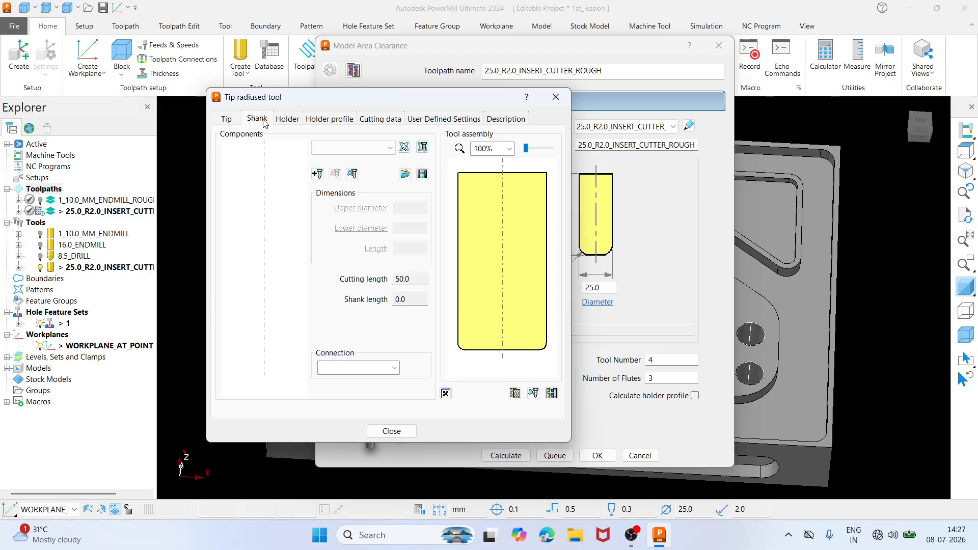
left_click(317, 174)
left_click(416, 249)
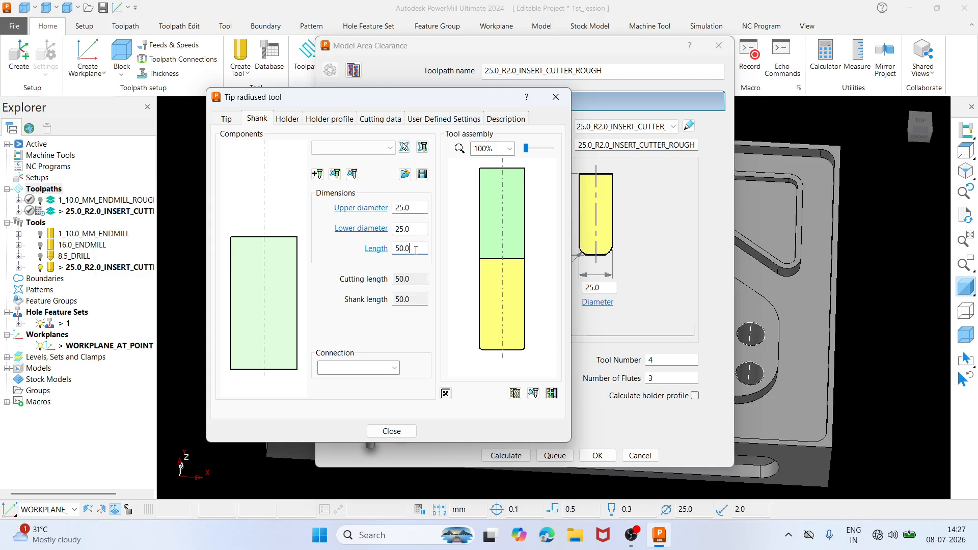
double_click(416, 249)
type("10")
key("Return")
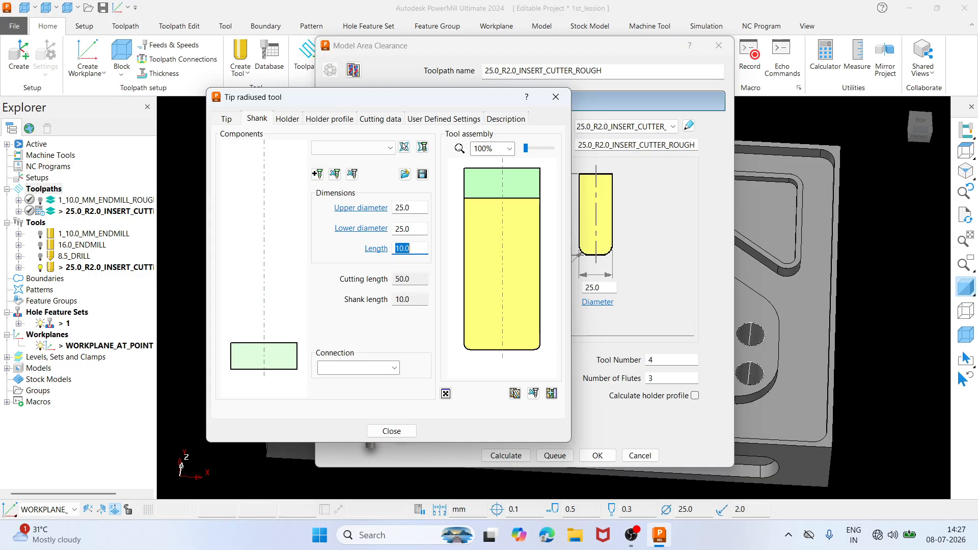
Add a holder component to the insert cutter
left_click(287, 119)
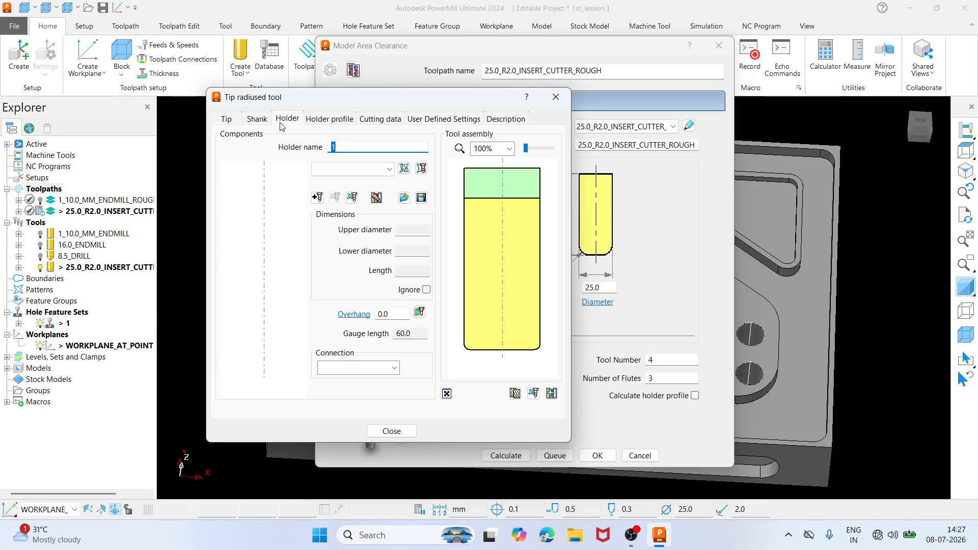
left_click(317, 197)
left_click(398, 315)
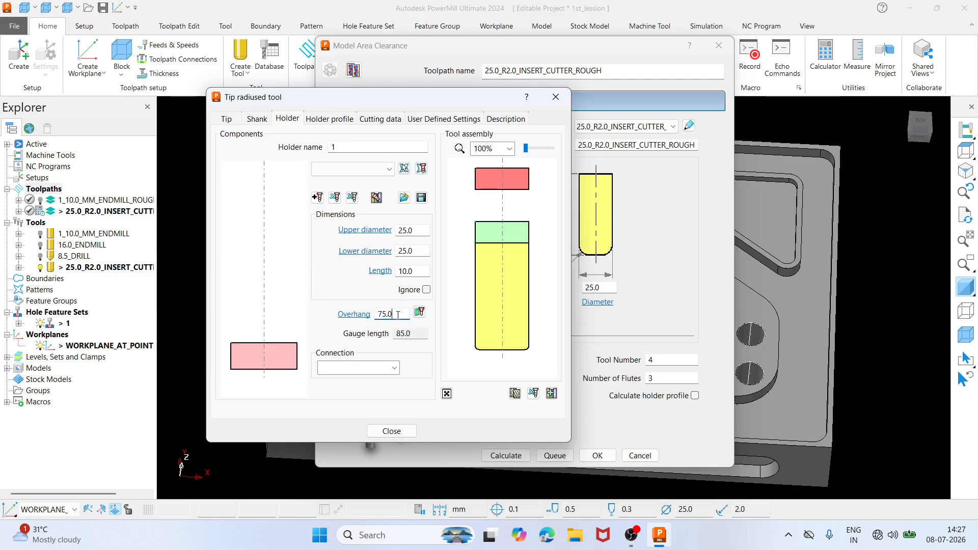
Check the insert cutter's tip and shank dimensions, and set the holder overhang to 60 mm
double_click(398, 314)
left_click(226, 119)
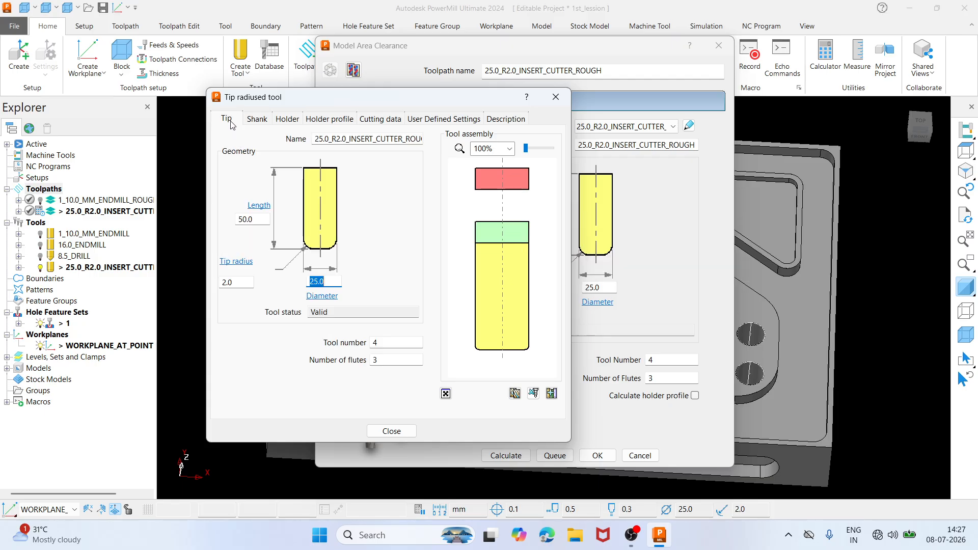
left_click(257, 120)
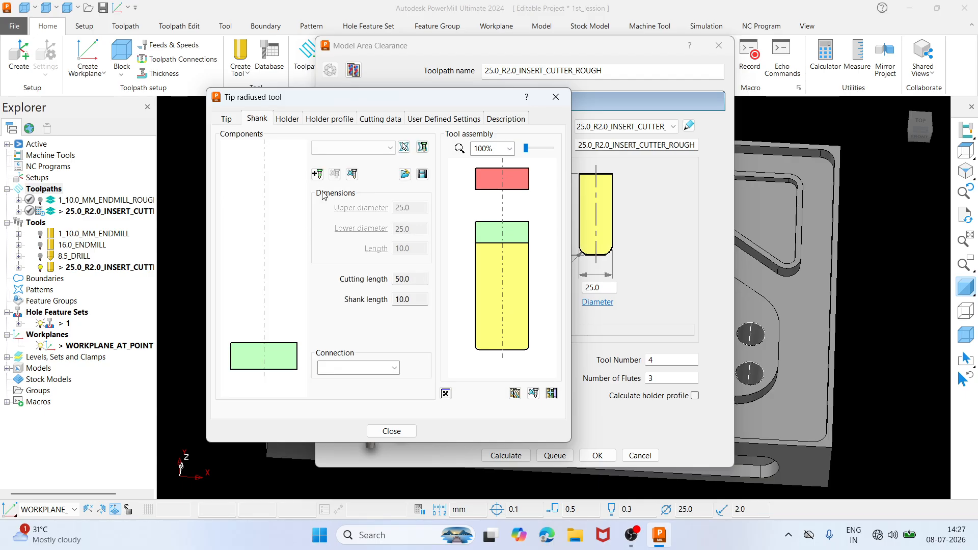
left_click(287, 119)
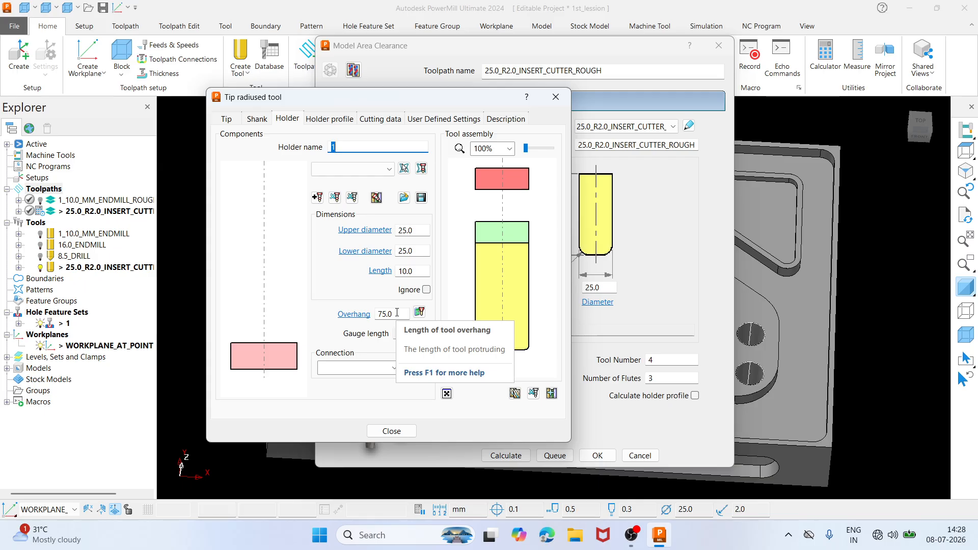
left_click(230, 120)
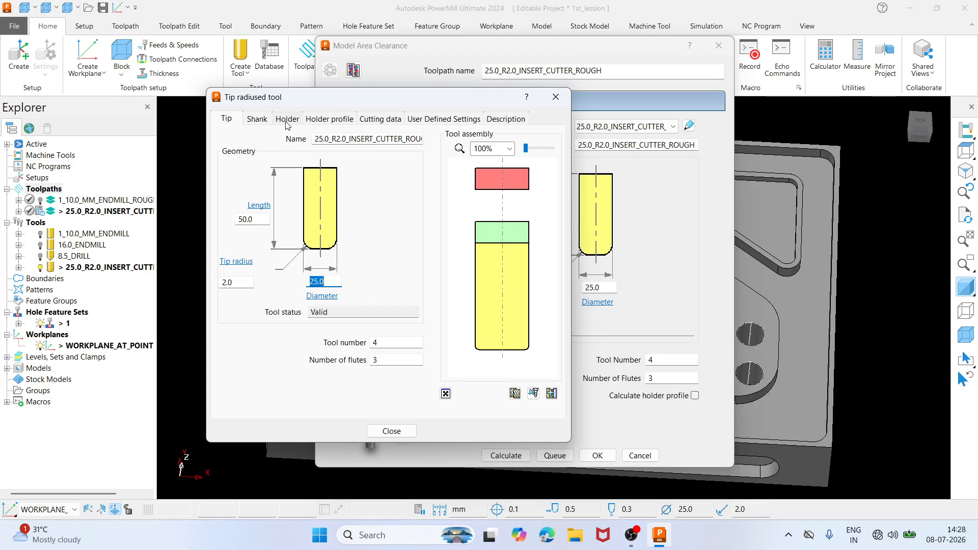
left_click(256, 120)
left_click(287, 120)
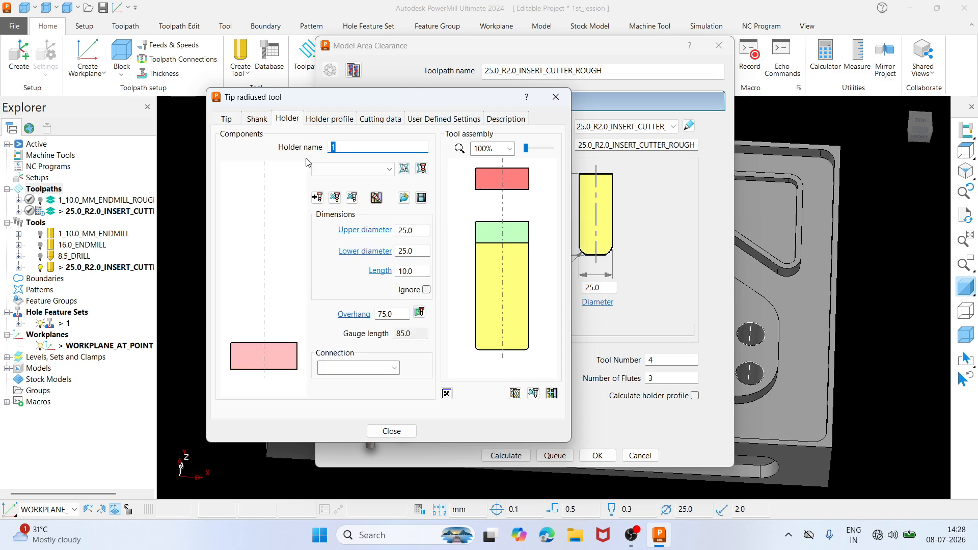
left_click_drag(402, 314, 368, 314)
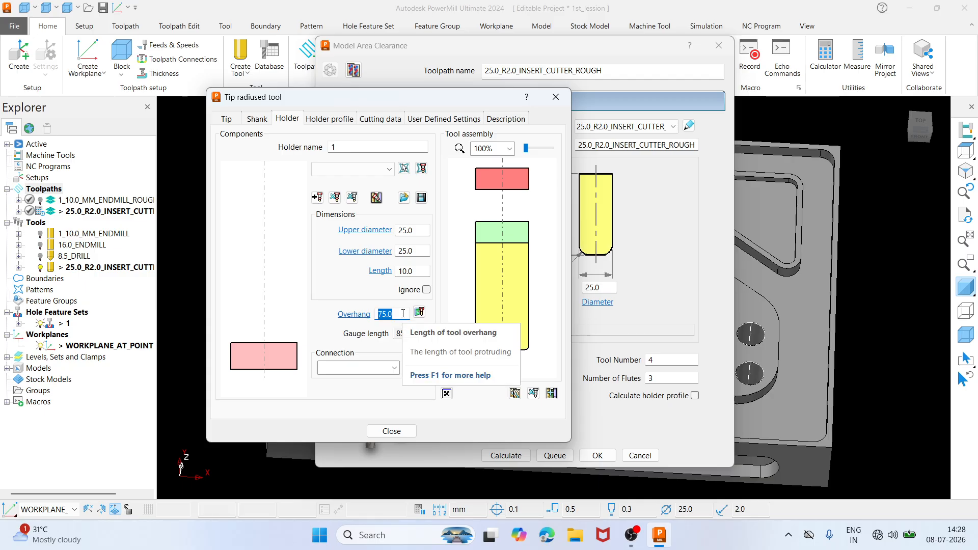
type("60.0")
key("Return")
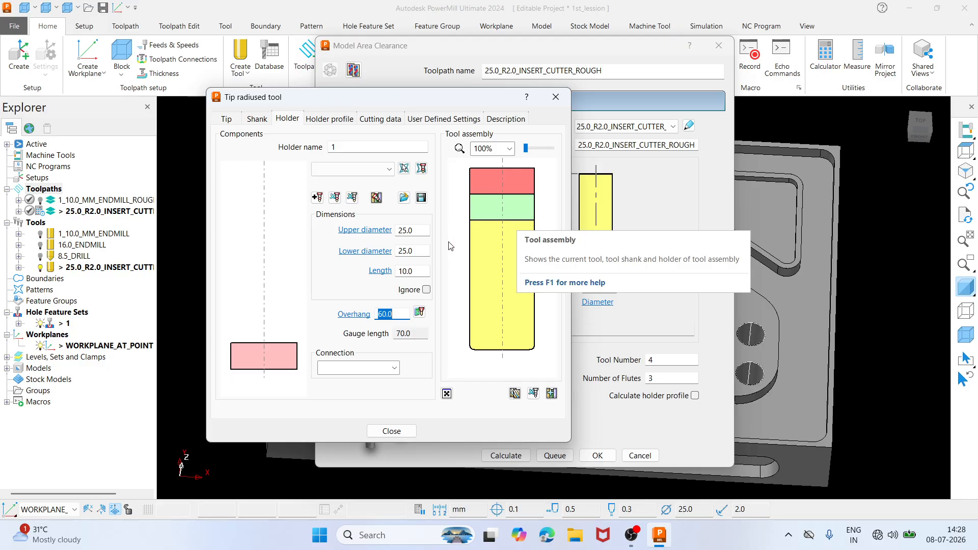
Set the holder's length to 20 mm and its upper diameter to 40 mm, and close the tool definition
double_click(415, 271)
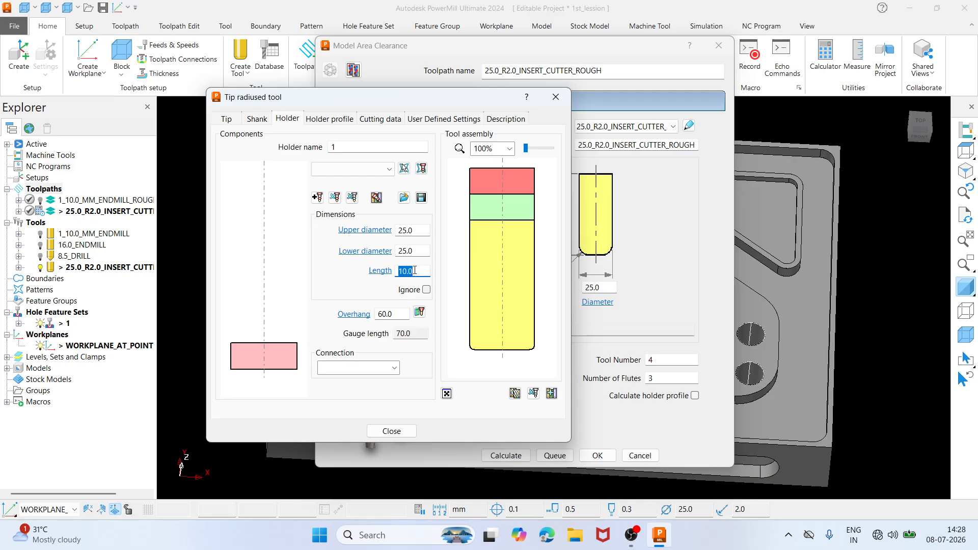
type("20.0")
key("Return")
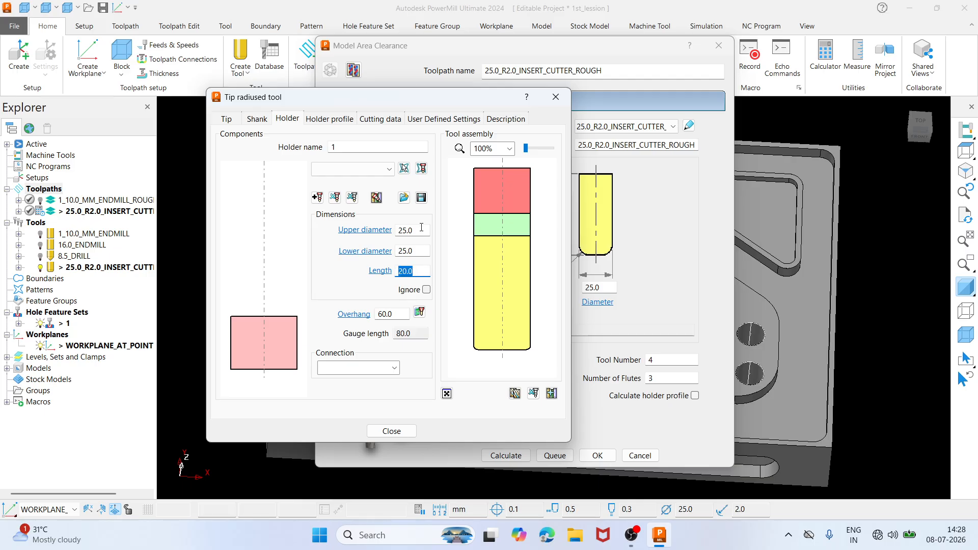
double_click(421, 228)
type("40")
key("Return")
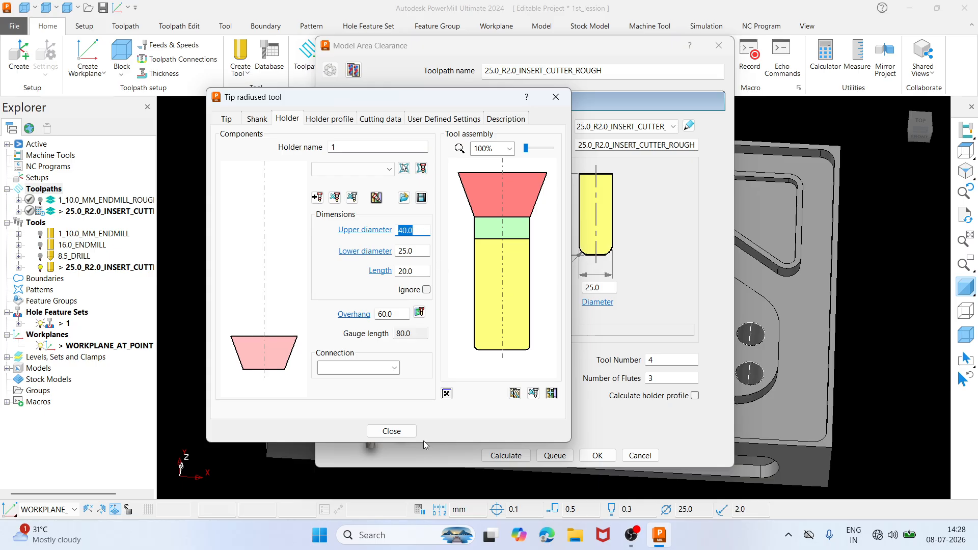
left_click(392, 432)
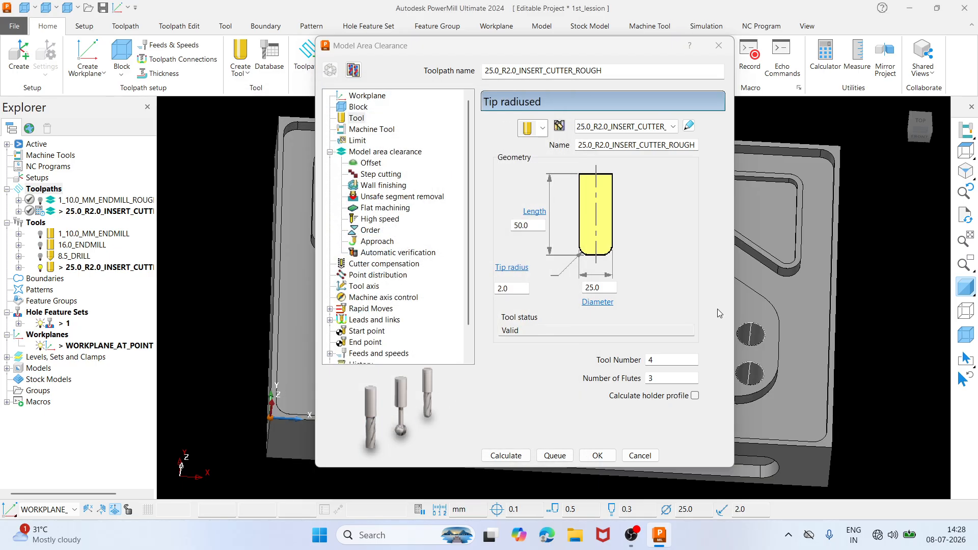
Examine the insert cutter's tip, shank and holder assembly against the plate model
scroll(757, 293, "down", 5)
middle_click_drag(747, 275, 864, 368, "shift")
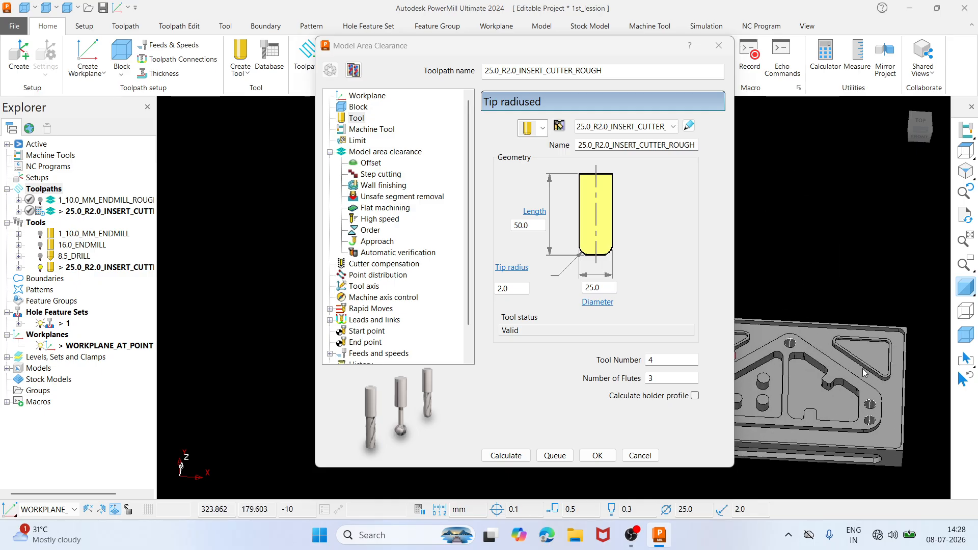
left_click_drag(503, 48, 331, 88)
scroll(783, 421, "up", 5)
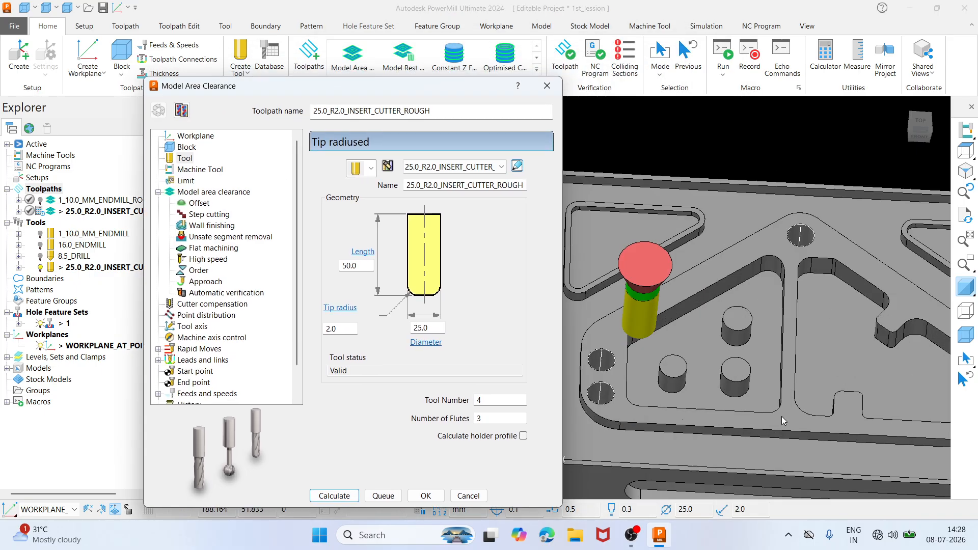
middle_click_drag(723, 395, 708, 322)
middle_click_drag(714, 221, 741, 285, "shift")
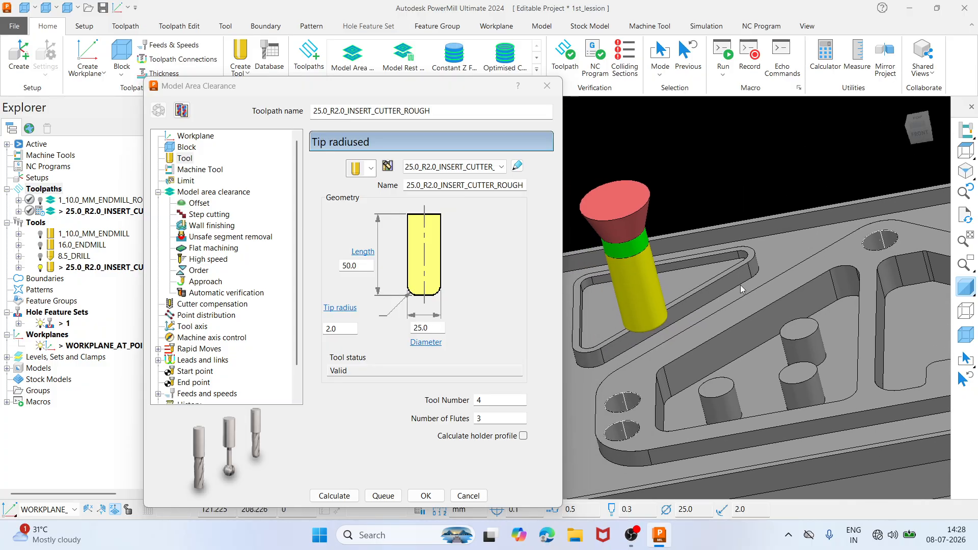
scroll(626, 235, "up", 4)
scroll(636, 219, "down", 3)
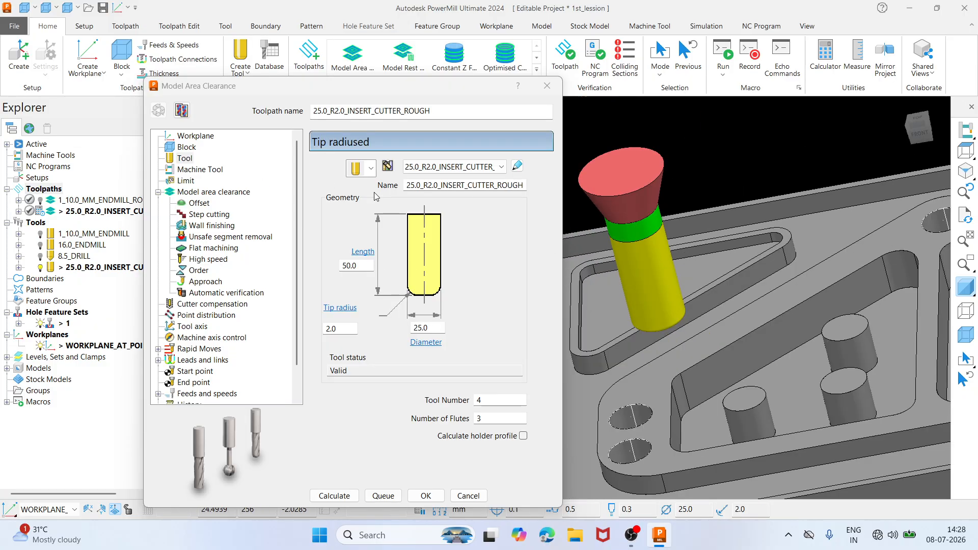
Limit the tool centre to the block edge and choose the boundary's limit mode
left_click(201, 171)
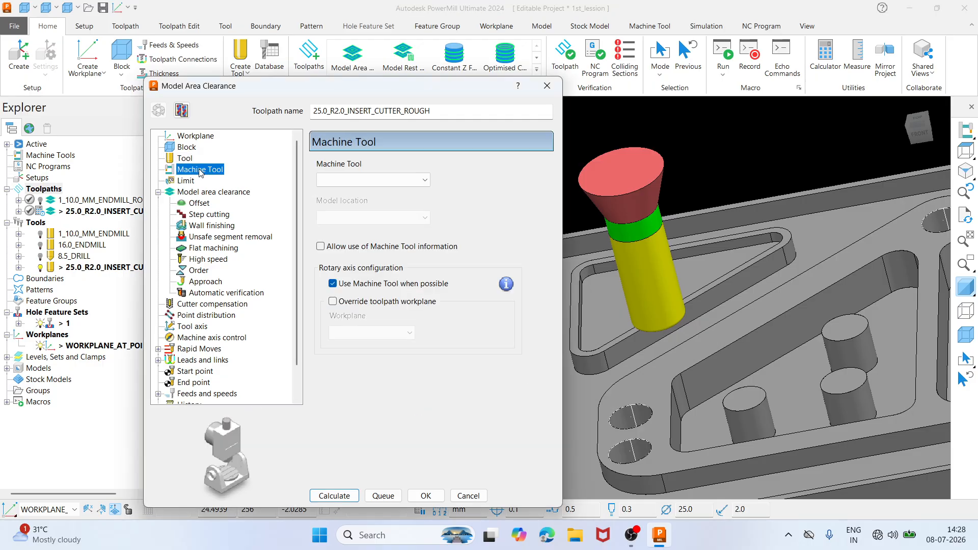
left_click(196, 182)
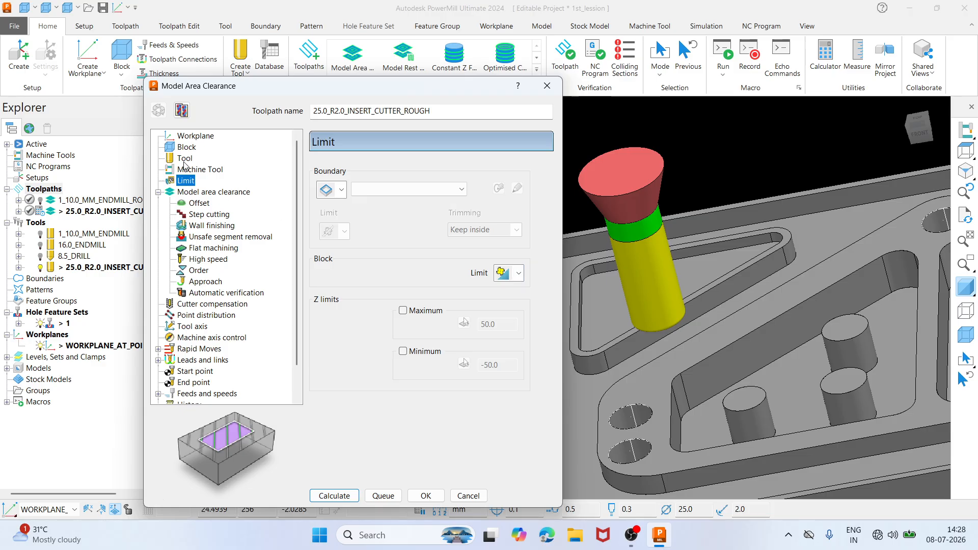
left_click(519, 273)
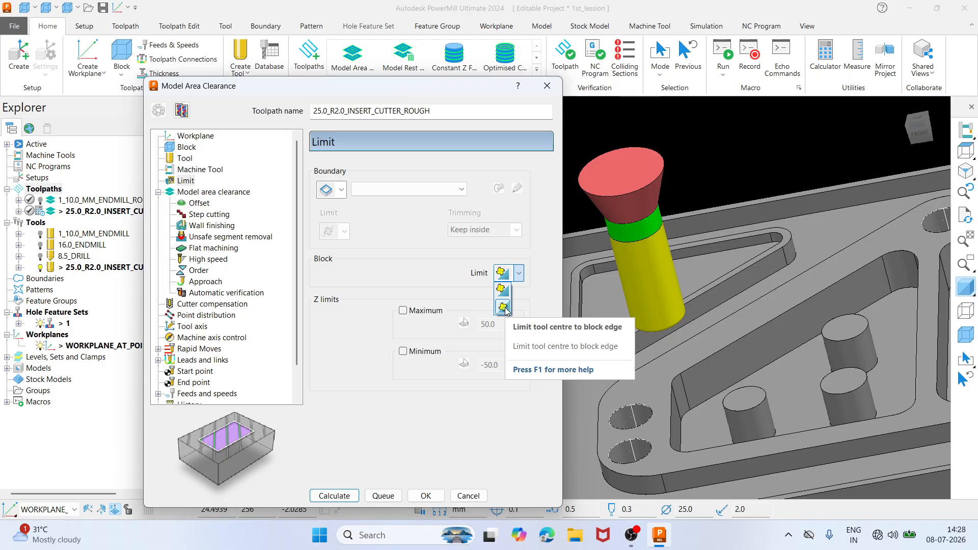
left_click(504, 308)
left_click(344, 233)
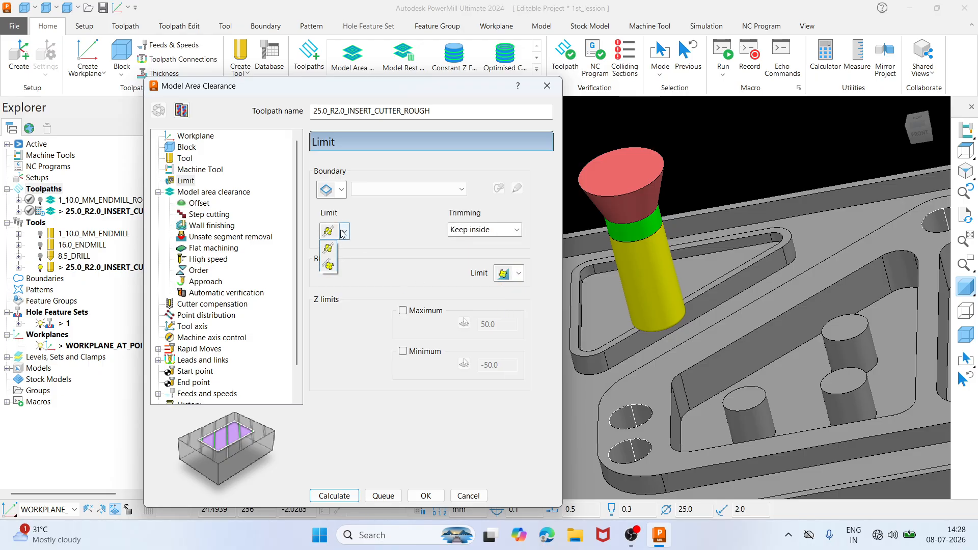
left_click(328, 264)
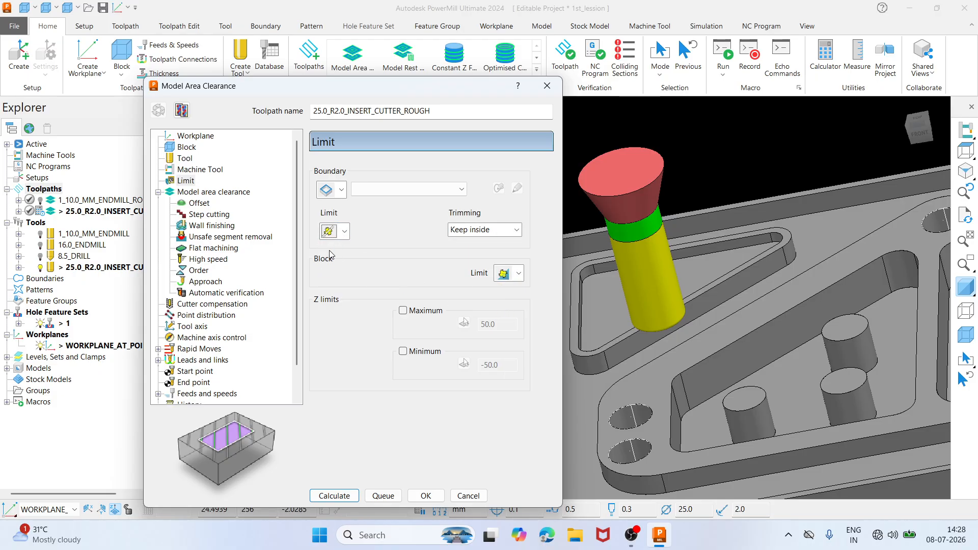
Set the area clearance stepover to 18 mm and the stepdown to 0.5 mm
left_click(213, 193)
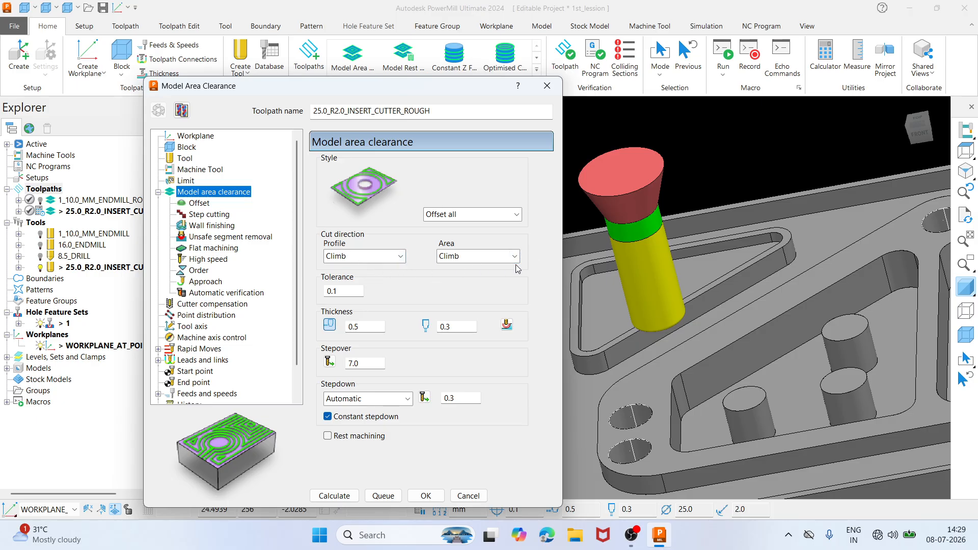
double_click(363, 327)
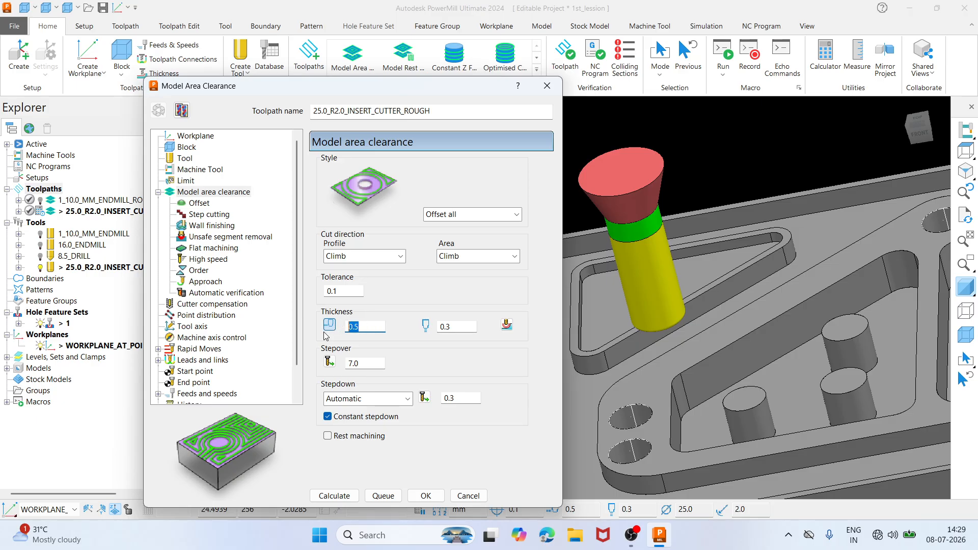
double_click(455, 327)
left_click(376, 365)
left_click_drag(376, 365, 347, 371)
type("20")
key("Return")
type("18")
key("Return")
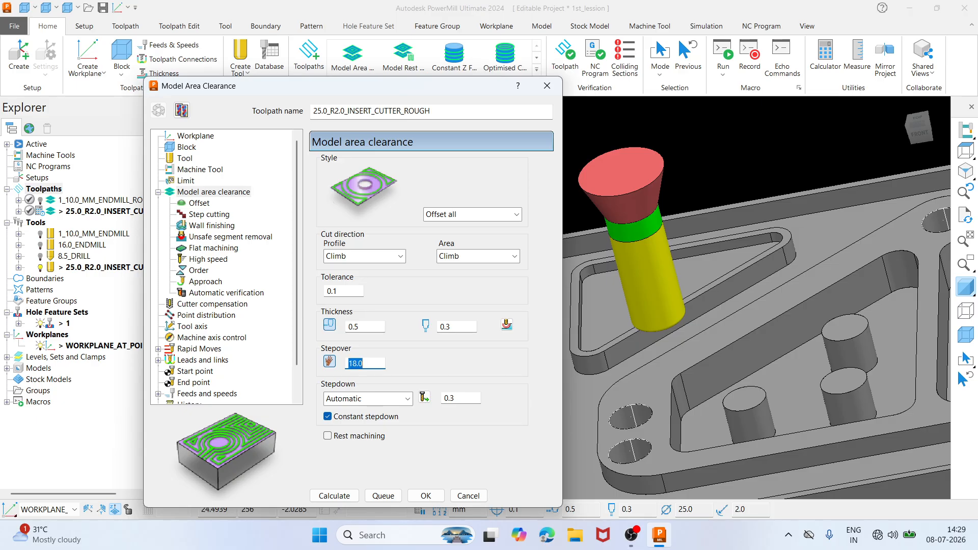
left_click(458, 400)
type("0.5")
key("Return")
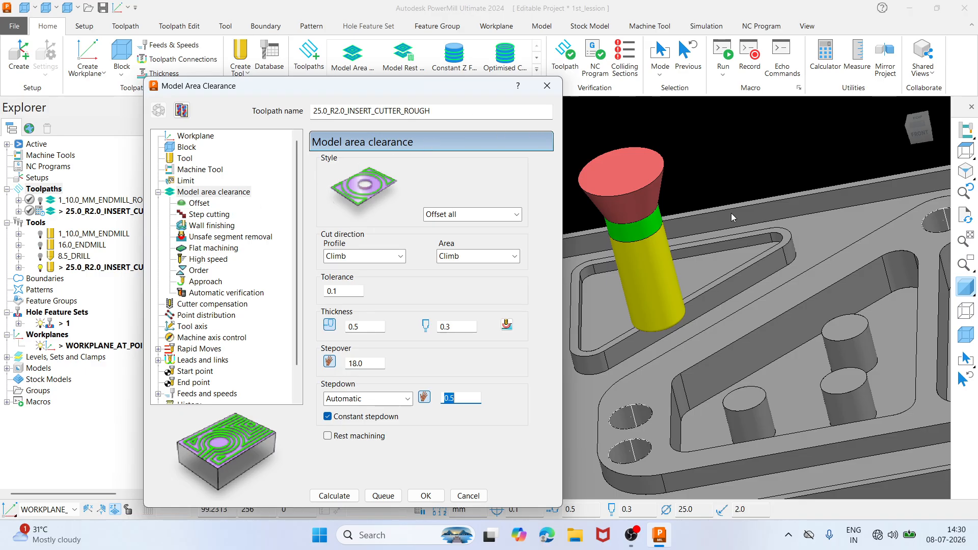
Turn off Maintain cut direction in the offset settings and set the offset direction to Outside in
left_click(205, 206)
left_click(327, 185)
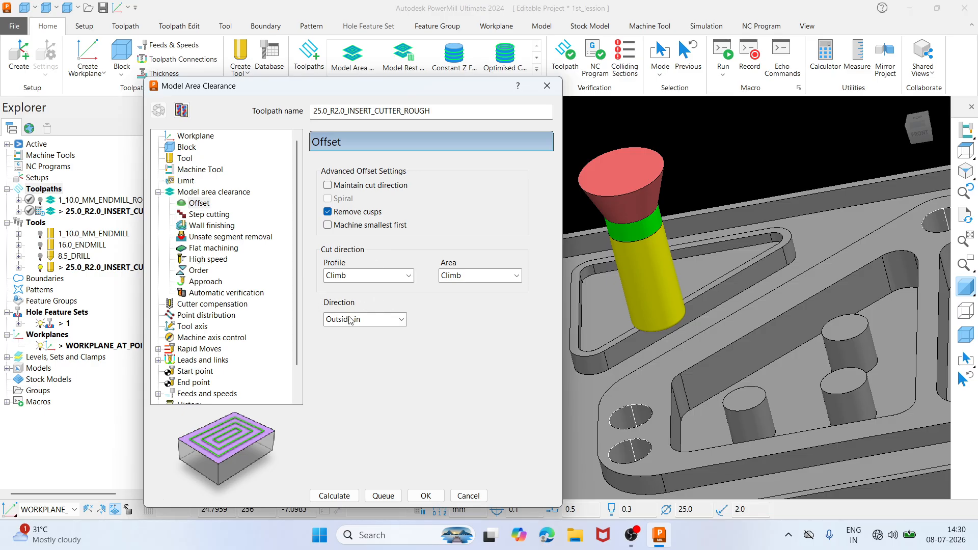
left_click(390, 320)
left_click(364, 355)
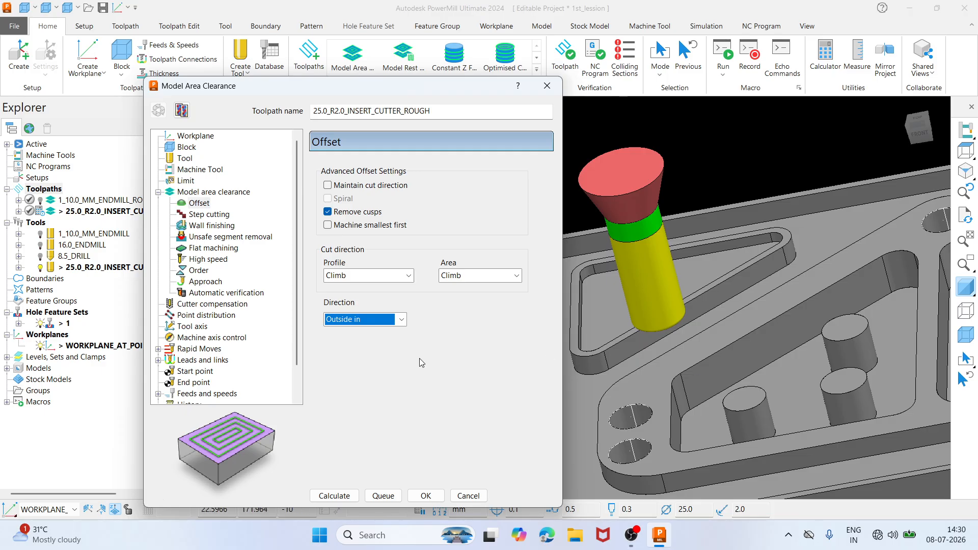
Turn off Fillet corners and Raceline smoothing in the toolpath's High speed settings
left_click(221, 217)
left_click(209, 226)
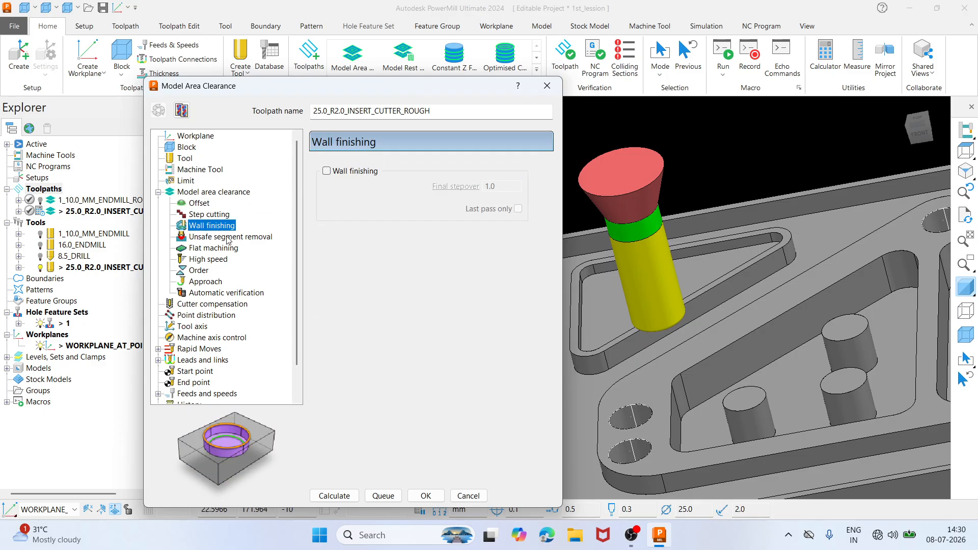
left_click(229, 237)
left_click(218, 249)
left_click(209, 259)
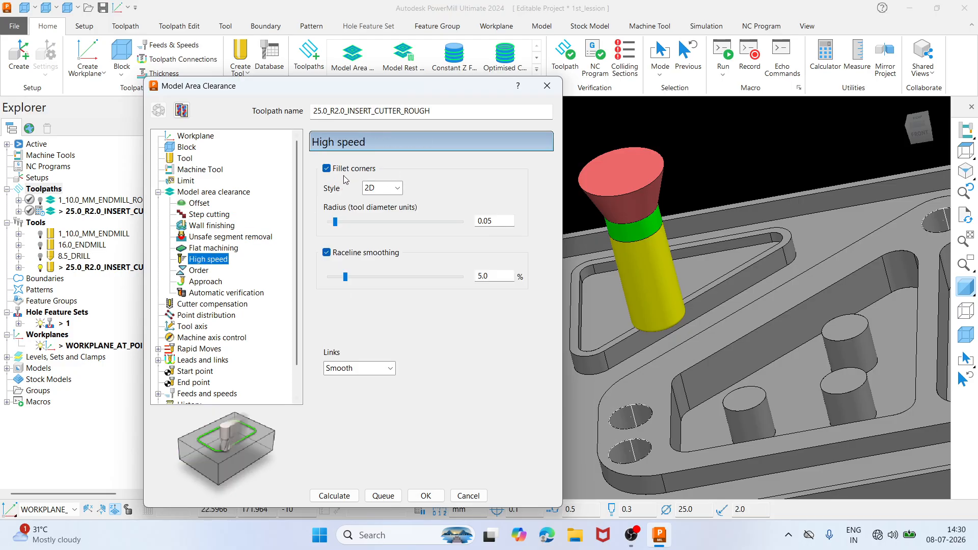
left_click(326, 168)
left_click(326, 253)
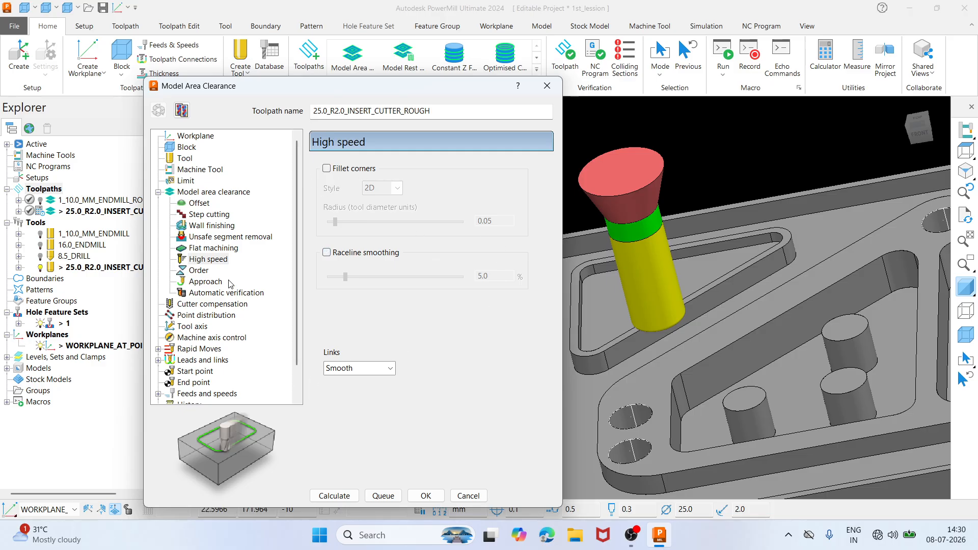
Review the Order and Approach settings and calculate the toolpath without approaches from outside
left_click(198, 270)
left_click(206, 282)
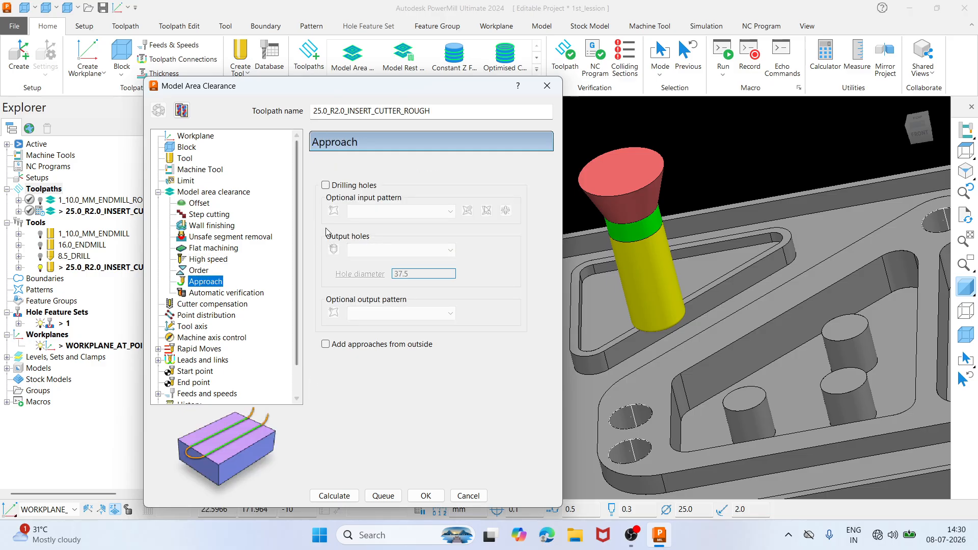
left_click(198, 272)
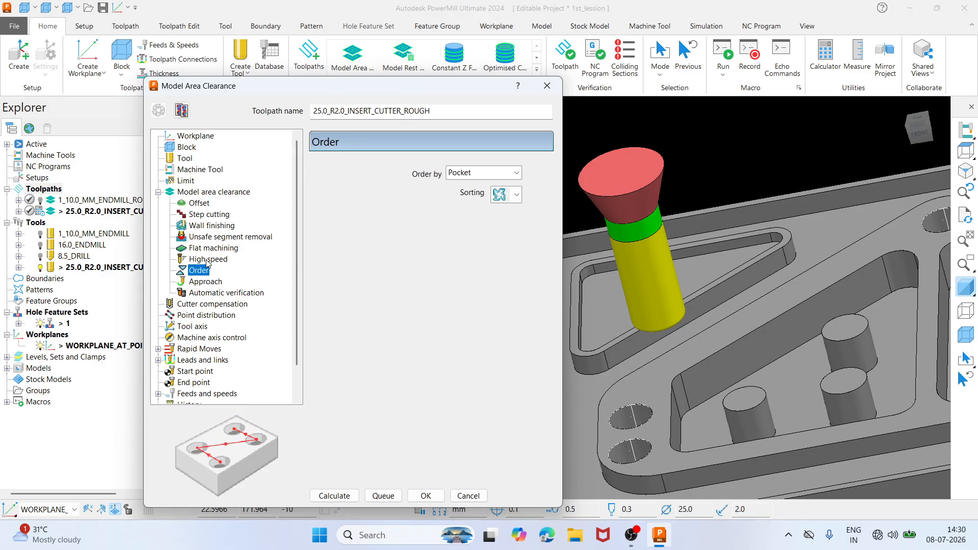
left_click(207, 260)
left_click(211, 282)
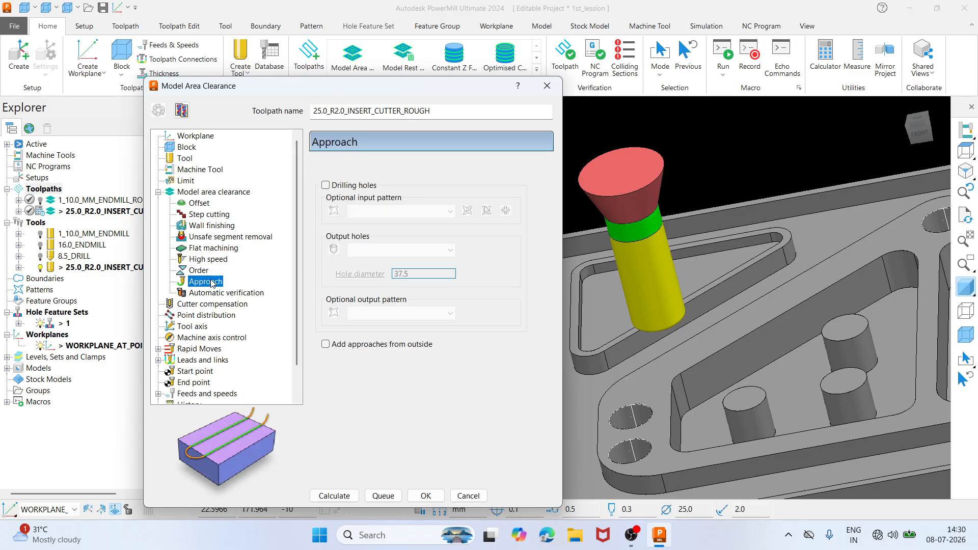
left_click(326, 345)
left_click(326, 345)
left_click(342, 502)
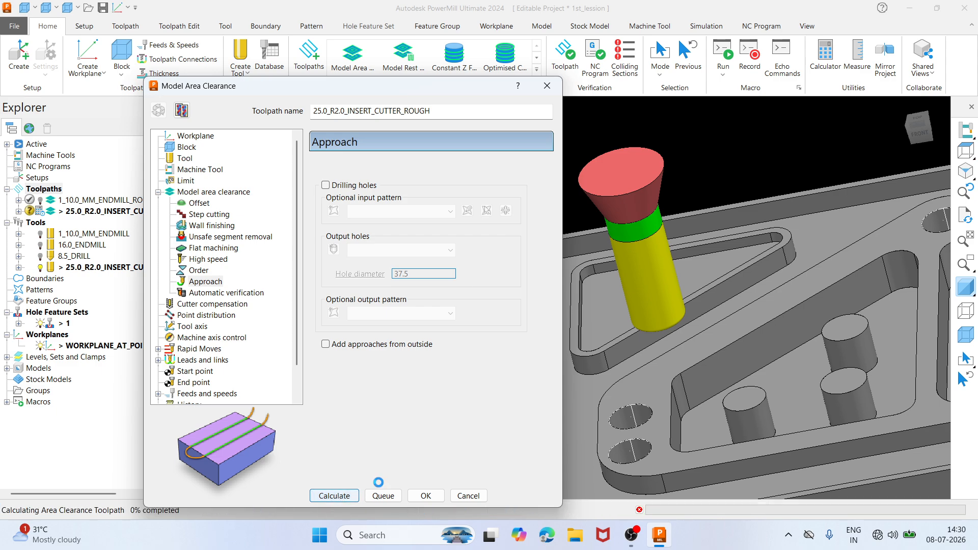
Close the area clearance settings and examine the calculated 25.0_R2.0_INSERT_CUTTER_ROUGH toolpath across the plate's pockets
left_click(461, 497)
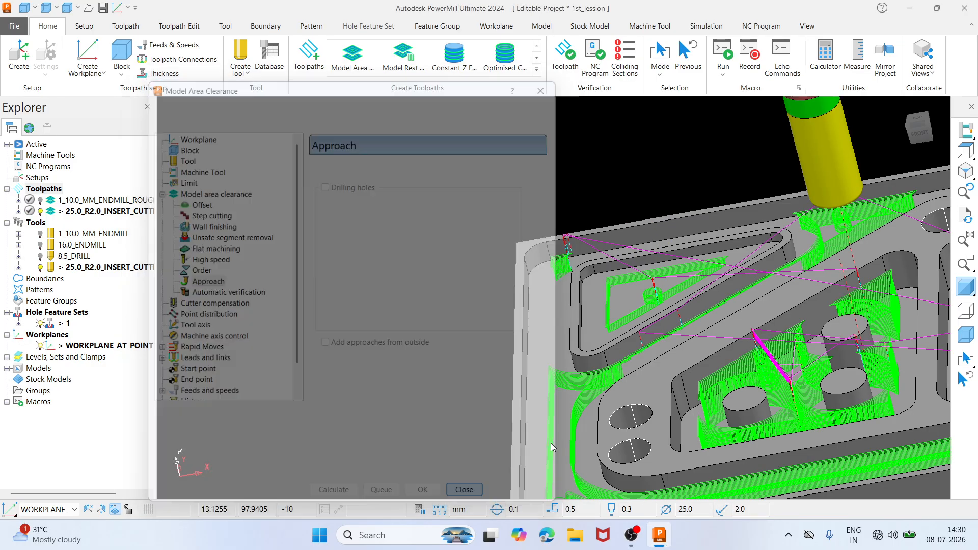
left_click(966, 151)
middle_click_drag(555, 281, 515, 264)
scroll(516, 264, "up", 5)
scroll(516, 263, "down", 3)
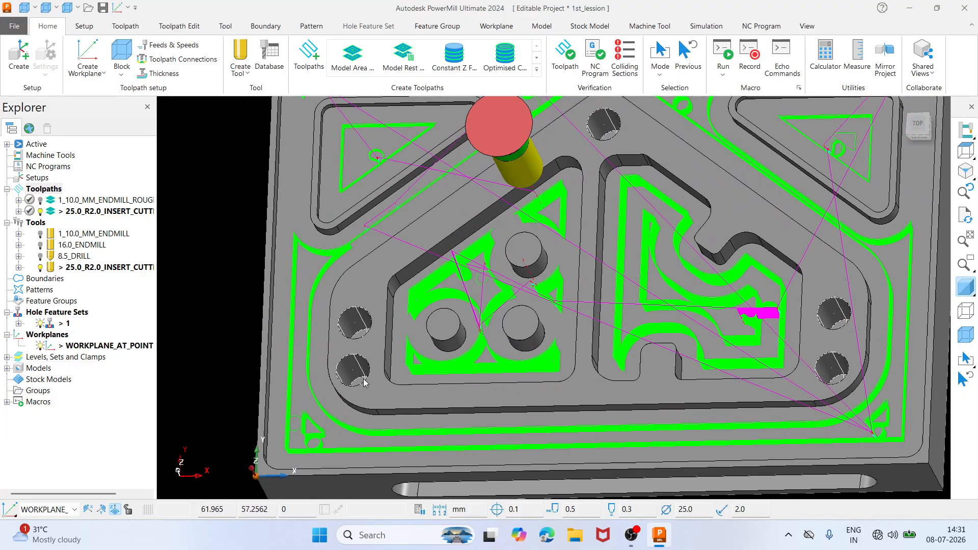
Activate the 1_10.0_MM_ENDMILL_ROUGH toolpath and examine its coverage of the pockets and holes
double_click(102, 200)
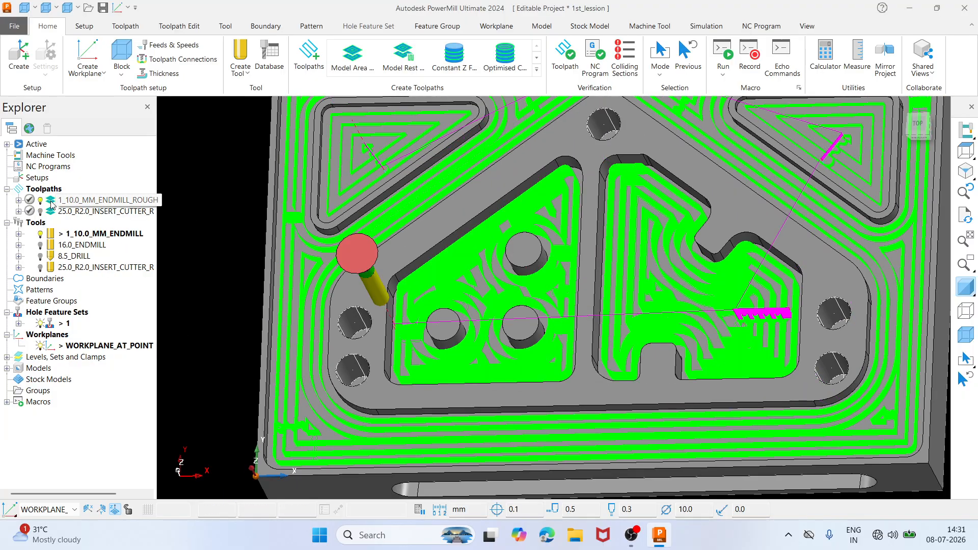
scroll(386, 332, "up", 2)
scroll(386, 332, "down", 3)
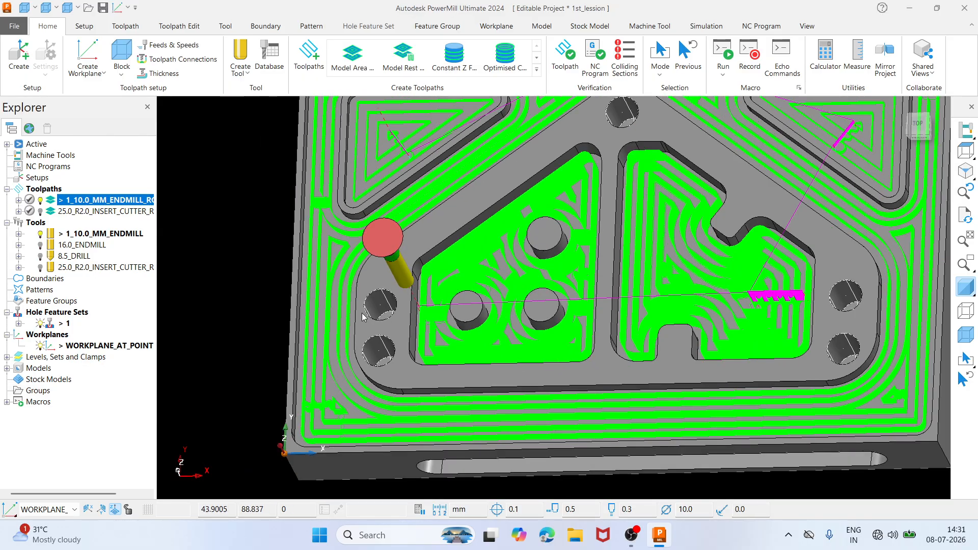
scroll(398, 298, "up", 4)
scroll(397, 298, "down", 6)
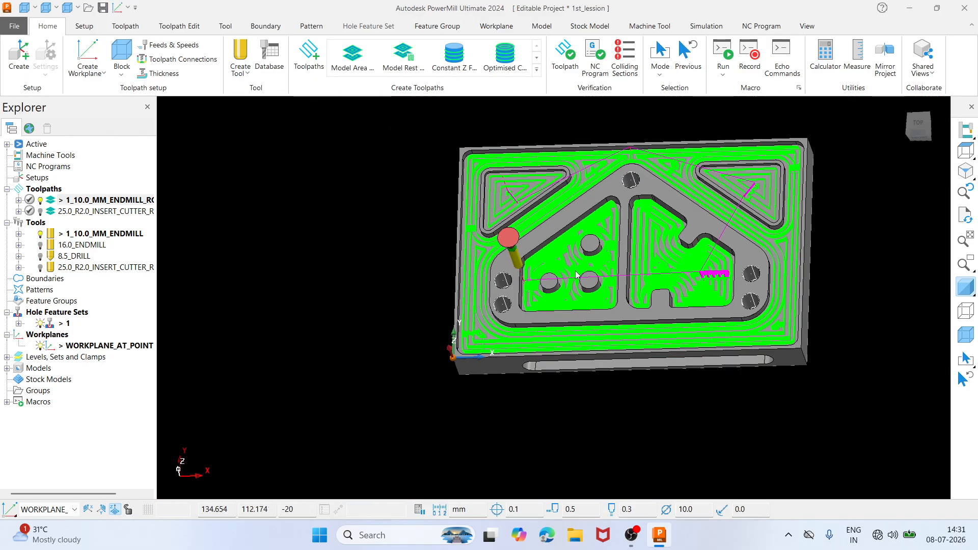
middle_click_drag(577, 275, 687, 253)
scroll(525, 288, "up", 3)
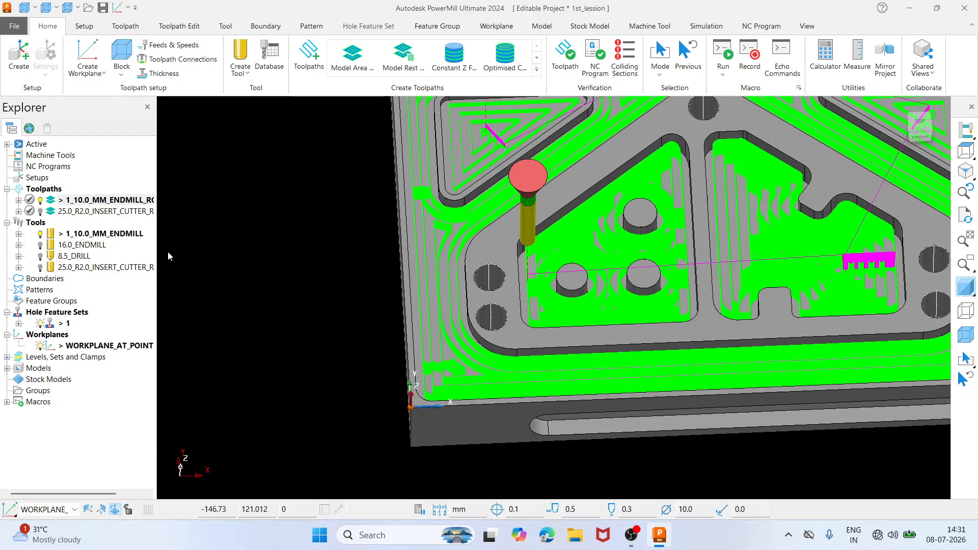
Reopen the 1_10.0_MM_ENDMILL_ROUGH toolpath for editing, set its stepdown to 0.25 mm and recalculate it
right_click(57, 200)
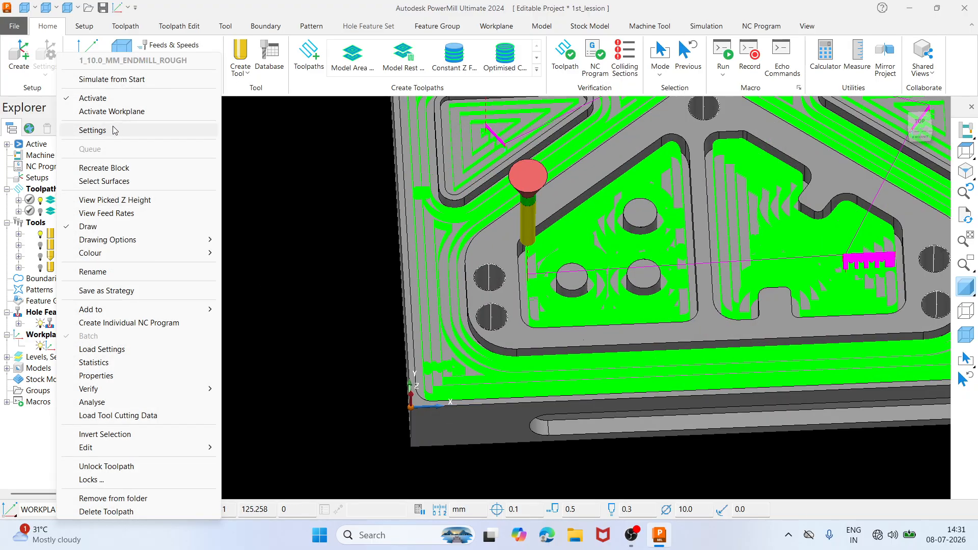
left_click(114, 130)
left_click(159, 110)
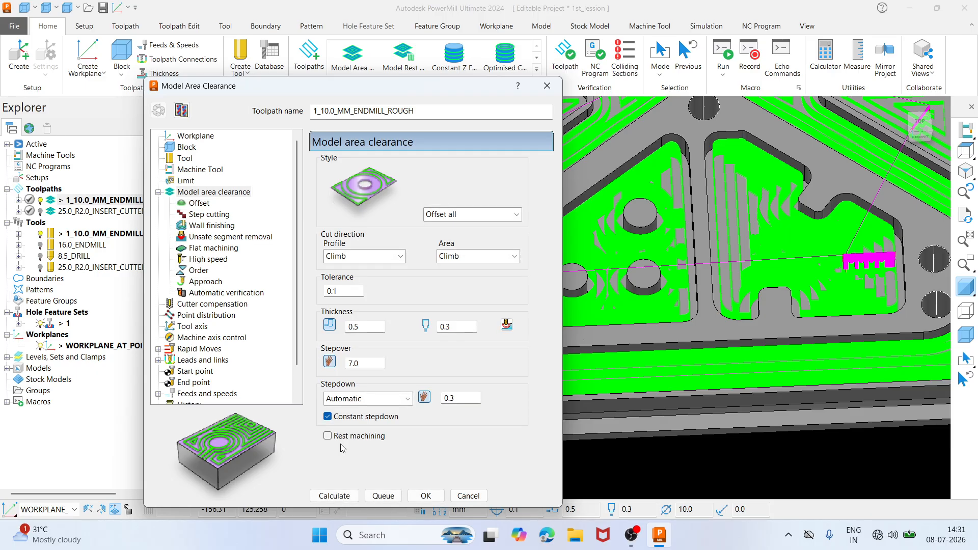
left_click(336, 495)
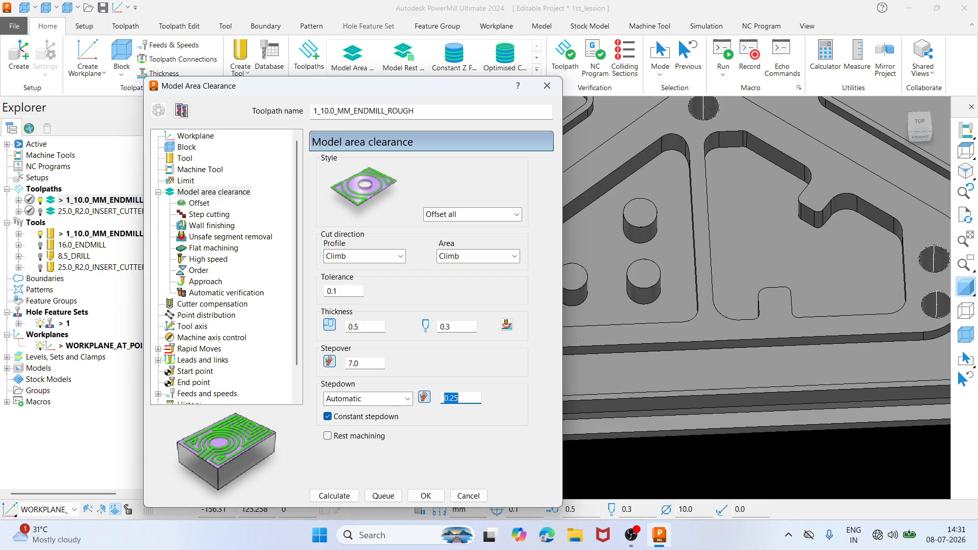
left_click(341, 498)
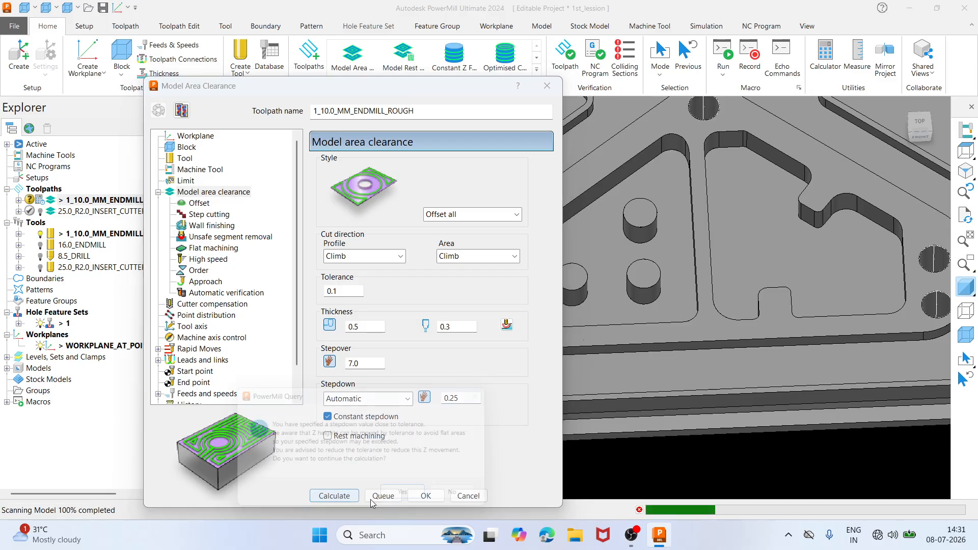
left_click(410, 501)
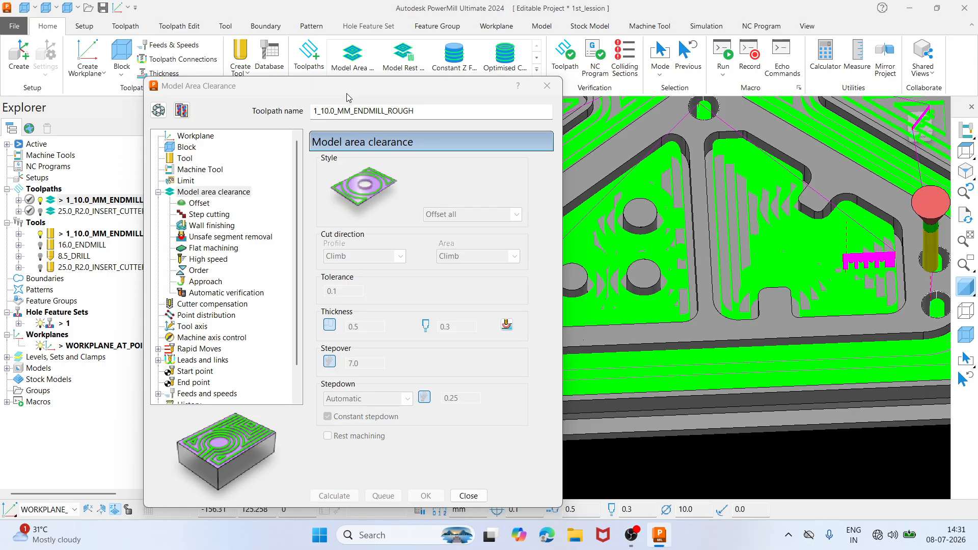
left_click_drag(347, 93, 311, 32)
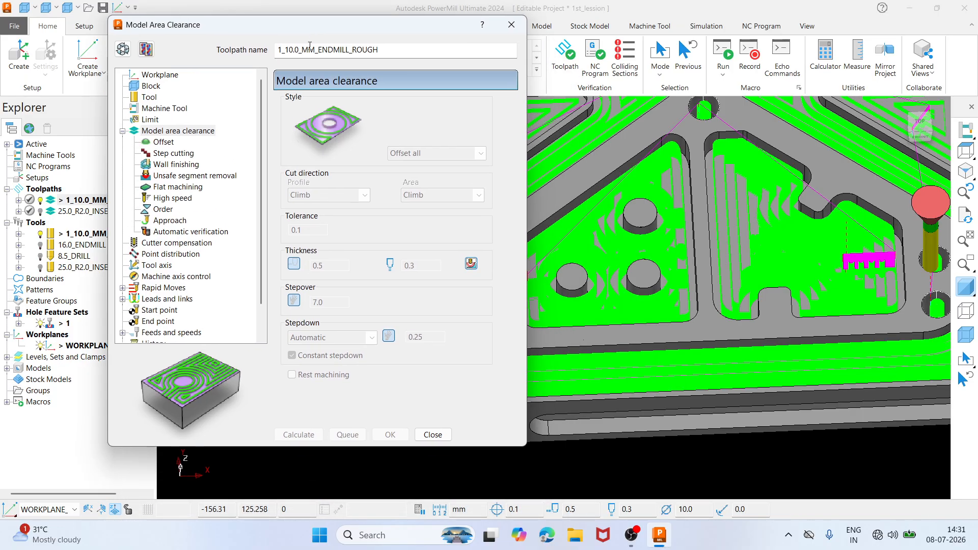
left_click(433, 435)
Examine the recalculated 10 mm endmill toolpath inside the round holes at both ends of the plate
left_click(967, 151)
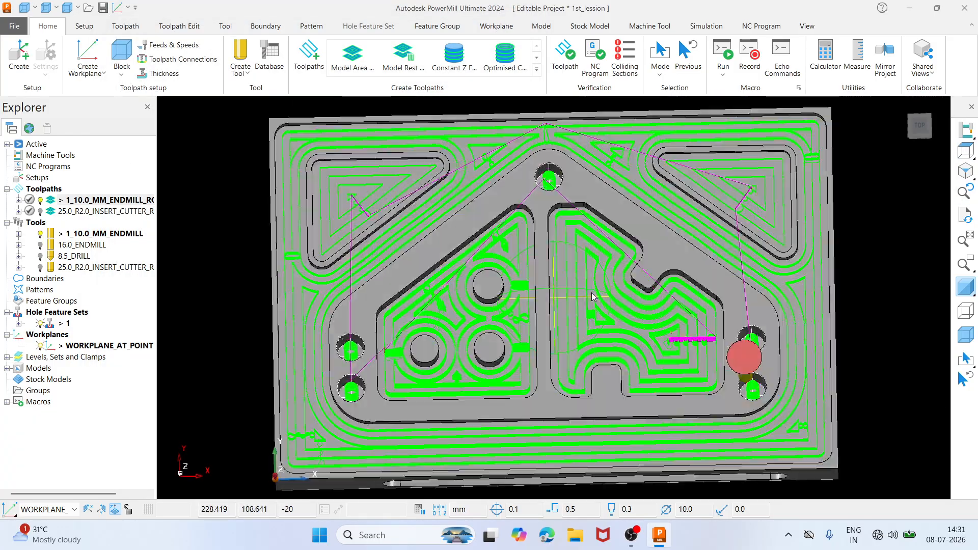
scroll(344, 346, "up", 5)
scroll(344, 346, "up", 3)
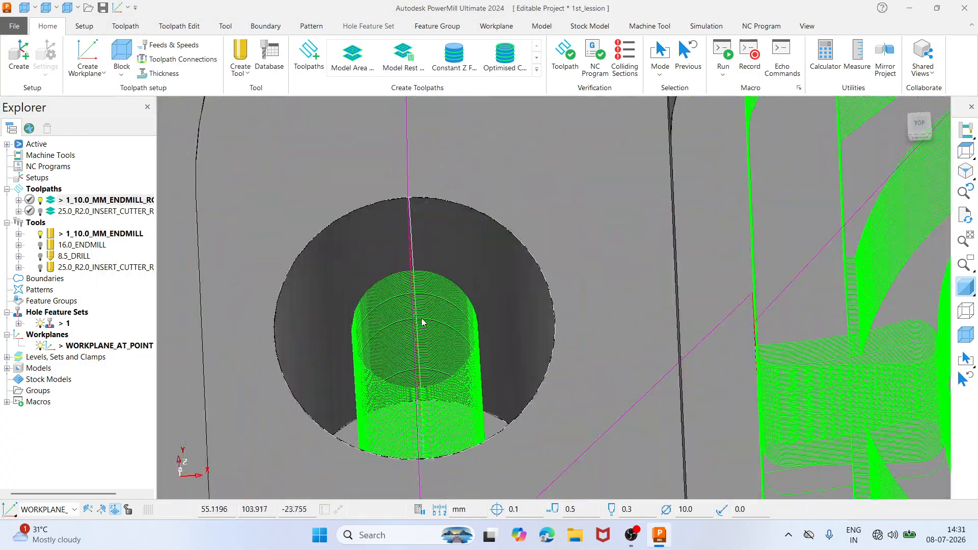
scroll(426, 349, "down", 6)
middle_click_drag(430, 356, 420, 341)
scroll(421, 378, "up", 5)
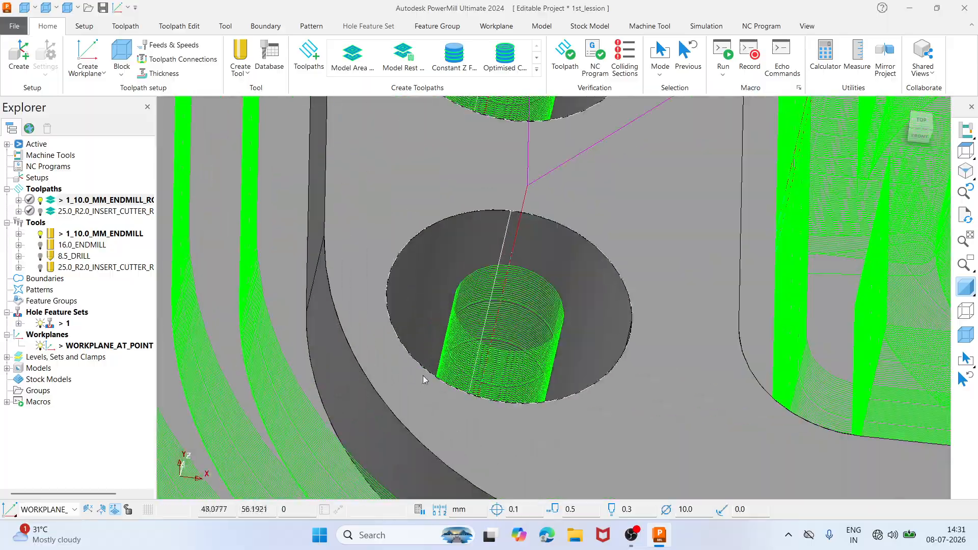
scroll(529, 267, "down", 8)
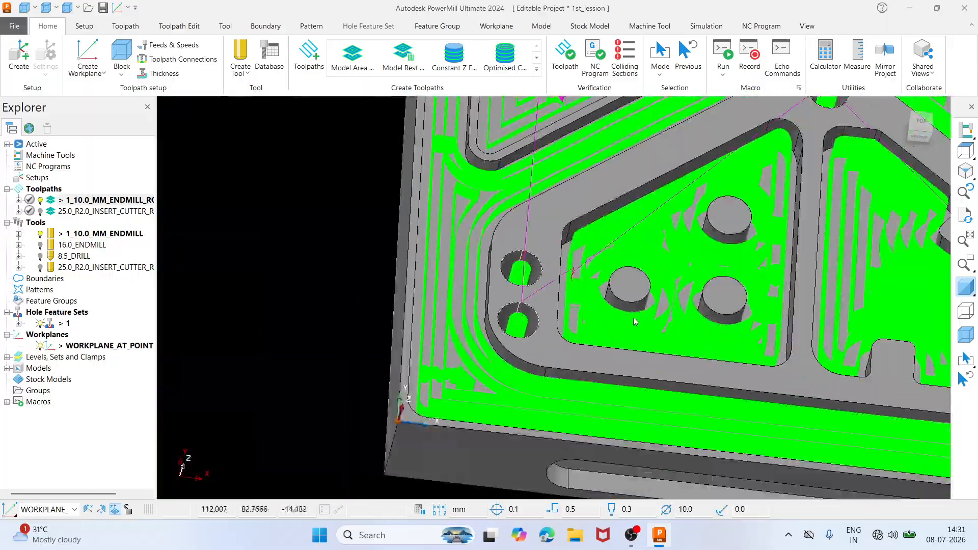
left_click(966, 151)
scroll(717, 254, "down", 1)
middle_click_drag(604, 347, 631, 306)
scroll(751, 357, "up", 8)
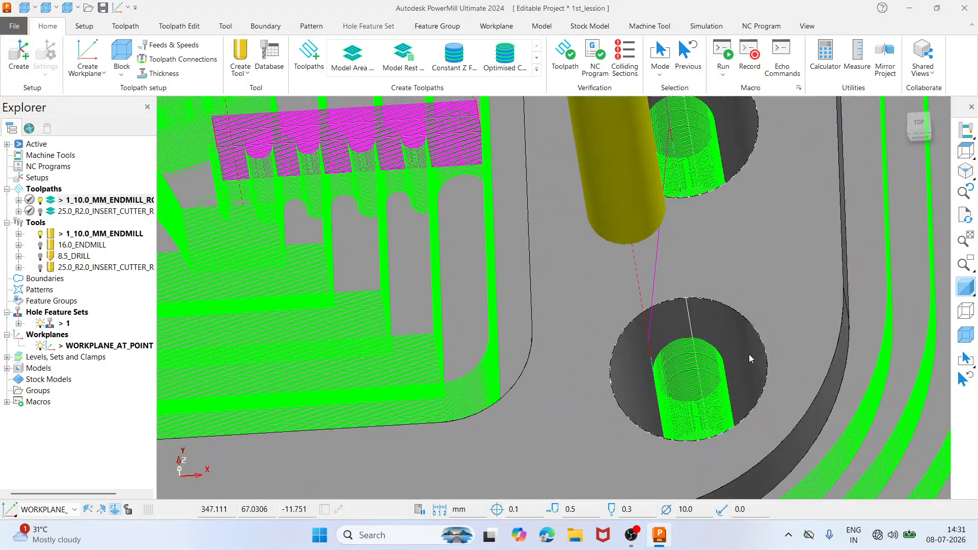
middle_click_drag(750, 355, 669, 458)
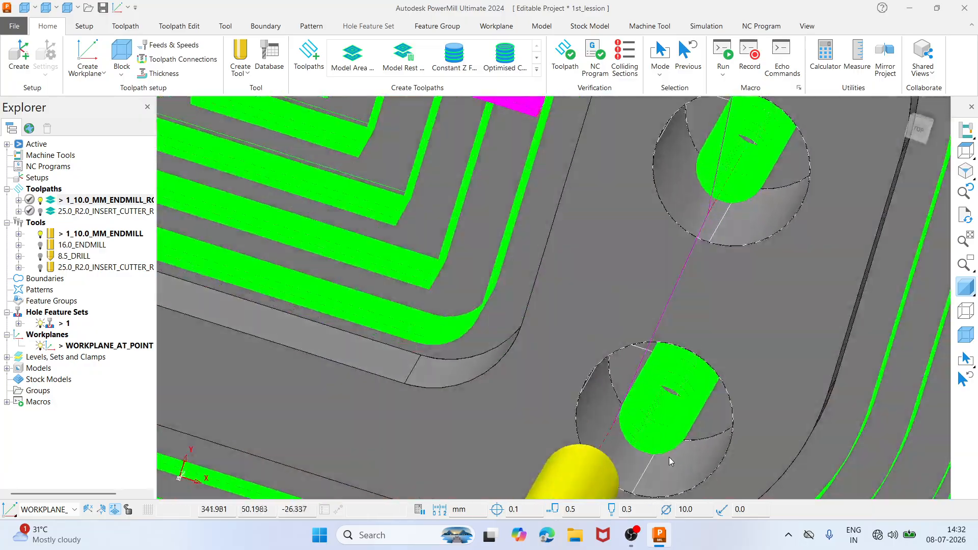
scroll(700, 313, "down", 4)
middle_click_drag(702, 311, 725, 225)
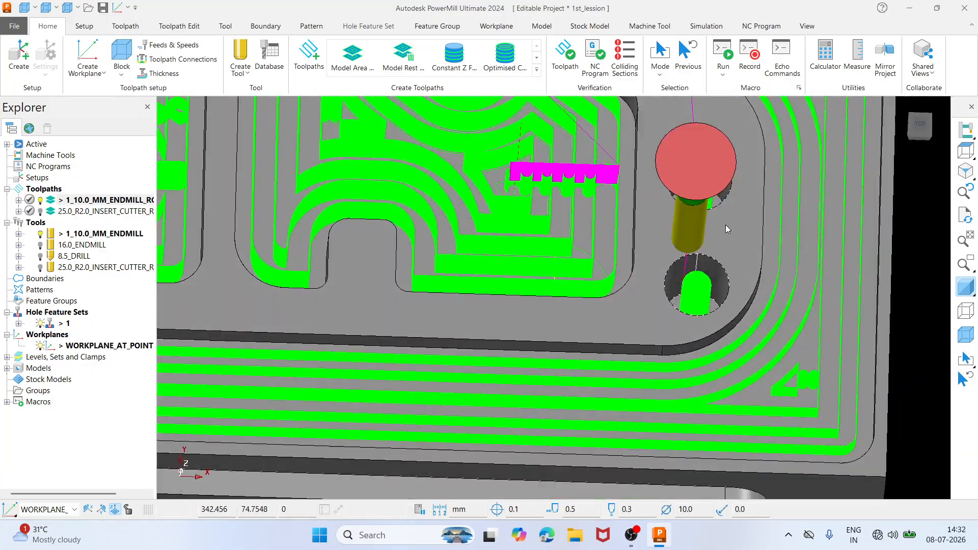
left_click(965, 150)
mouse_move(680, 271)
middle_mouse_down()
mouse_move(695, 298)
mouse_move(692, 259)
middle_mouse_up()
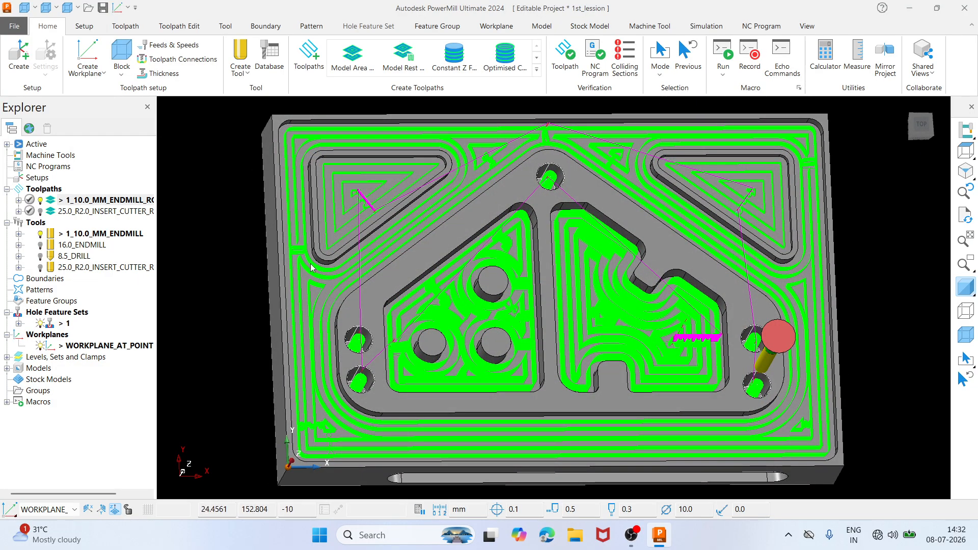
Activate the 25.0_R2.0_INSERT_CUTTER_ROUGH toolpath and examine its passes and links in the pockets, corners and holes
double_click(87, 211)
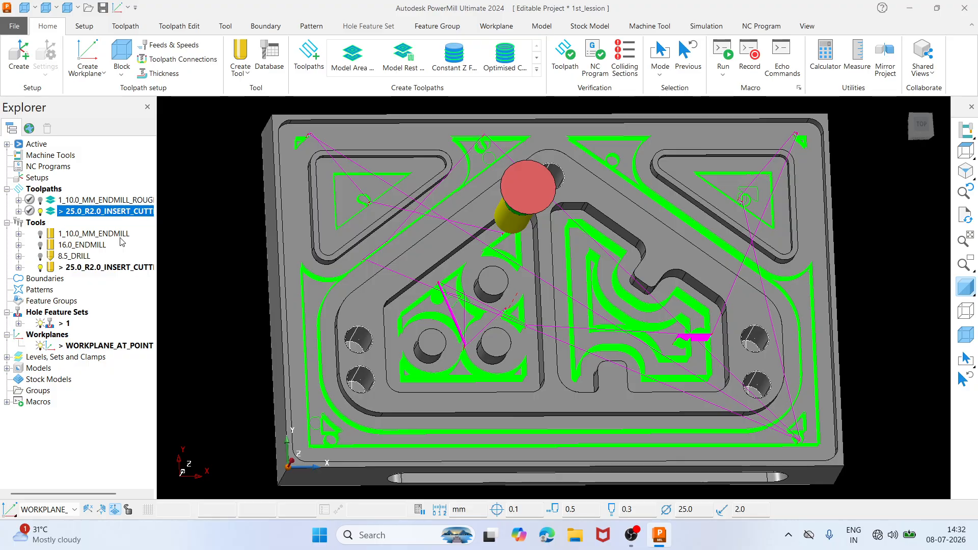
middle_click_drag(507, 308, 402, 245)
scroll(622, 332, "up", 6)
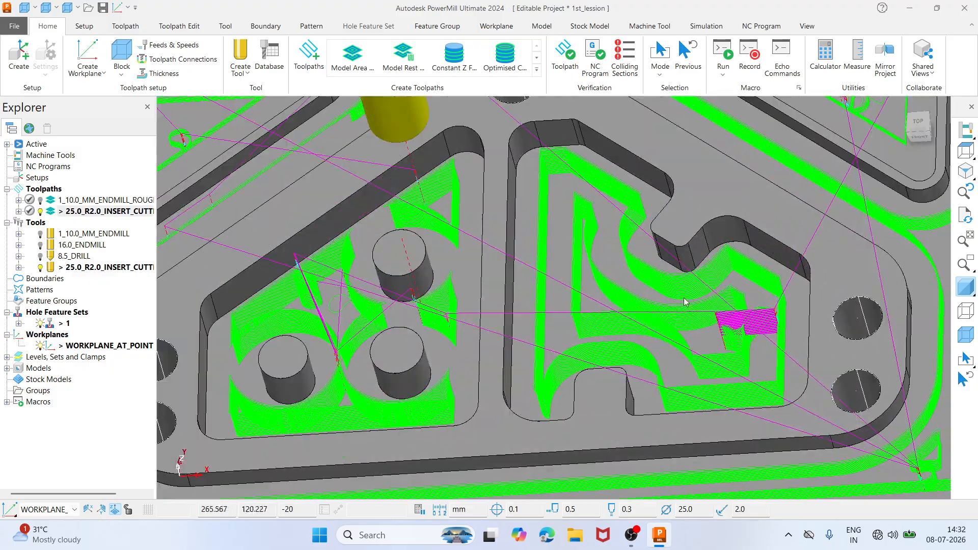
scroll(697, 230, "down", 3)
scroll(697, 231, "down", 5)
scroll(481, 196, "up", 5)
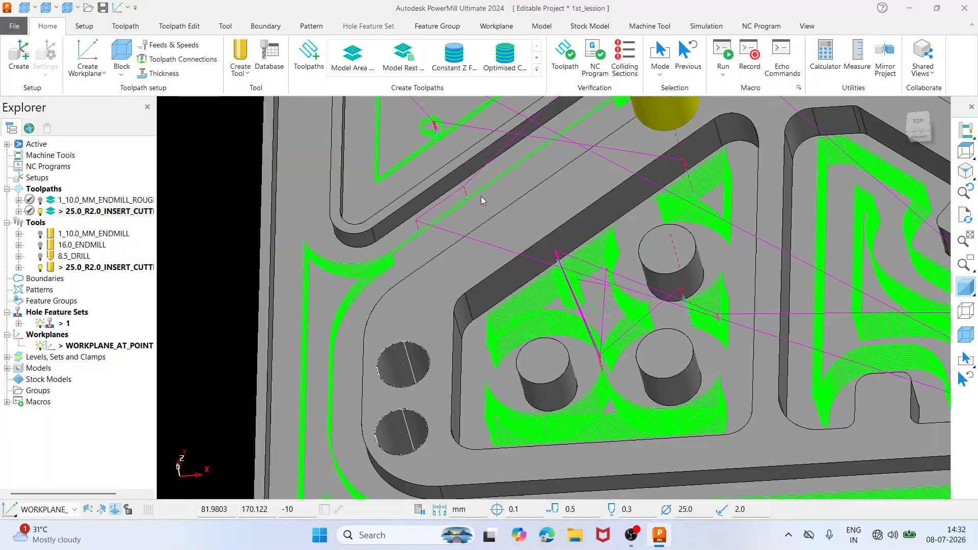
scroll(441, 143, "down", 5)
middle_click_drag(473, 126, 579, 154)
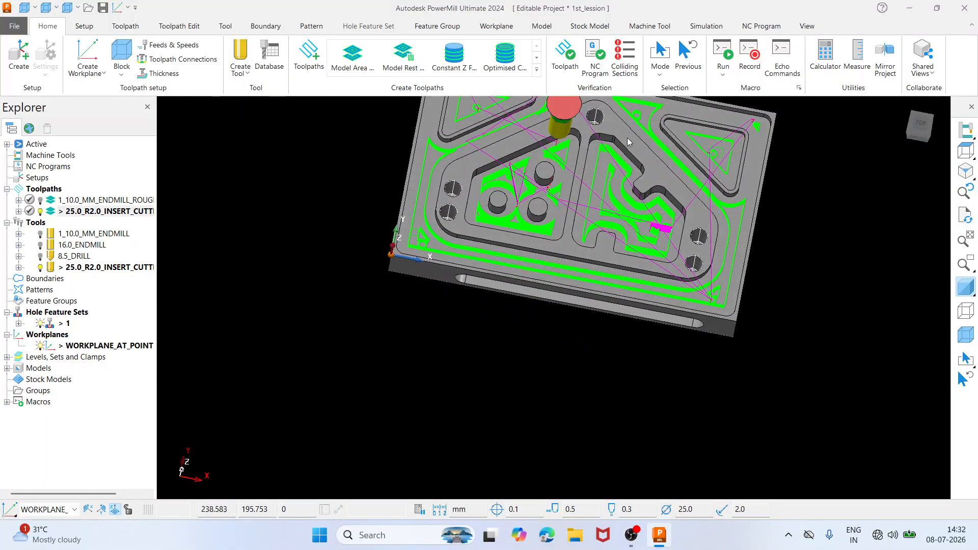
middle_click_drag(534, 117, 567, 233, "shift")
scroll(437, 168, "up", 5)
scroll(438, 182, "down", 4)
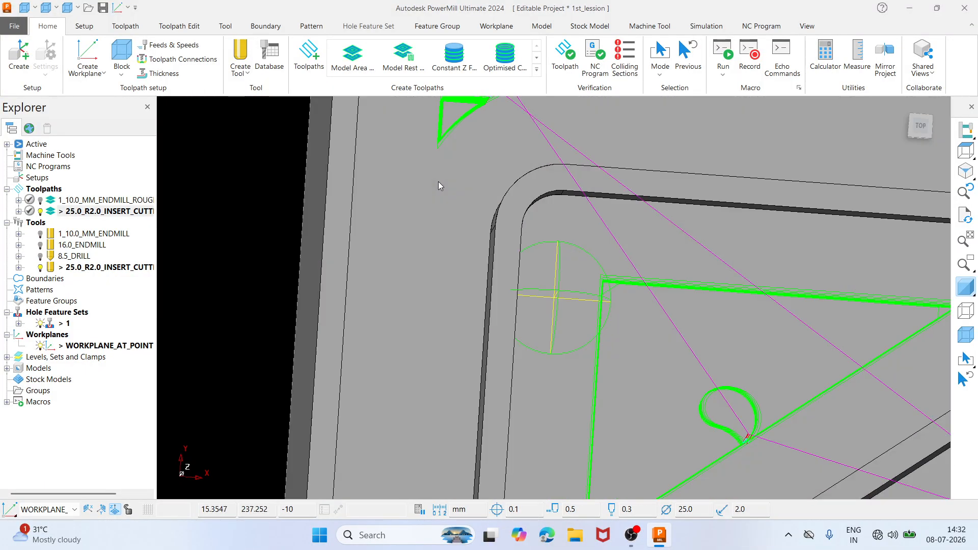
scroll(588, 411, "up", 6)
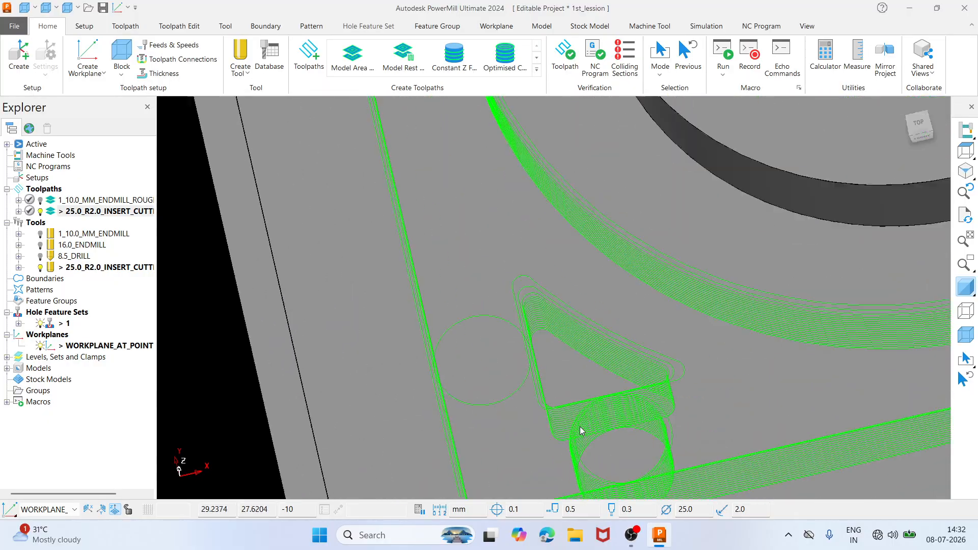
scroll(588, 410, "down", 1)
left_click(966, 151)
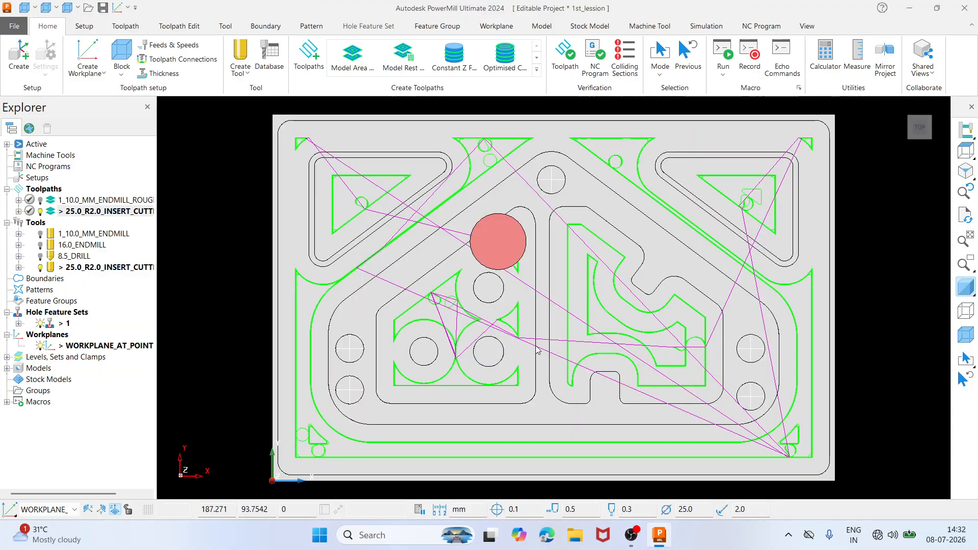
middle_click_drag(522, 348, 505, 247)
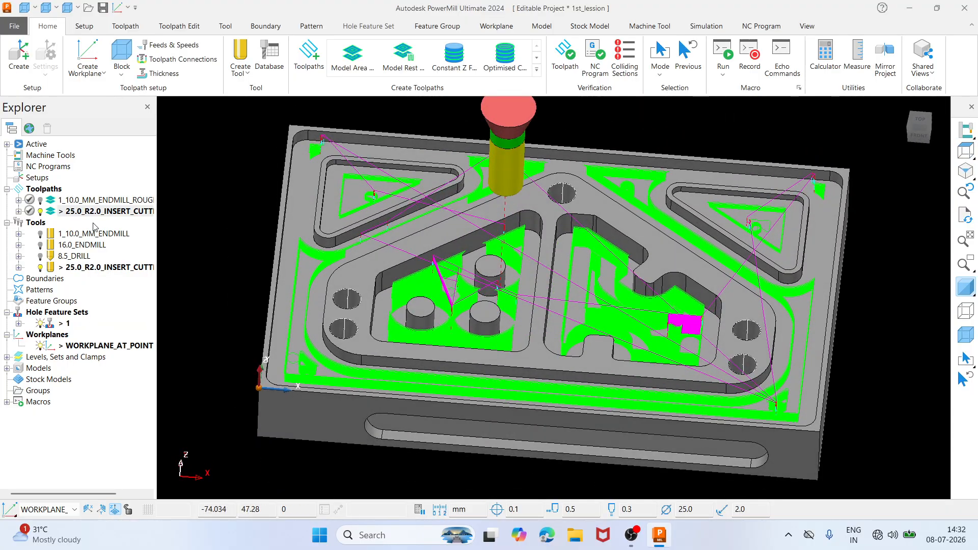
left_click(966, 151)
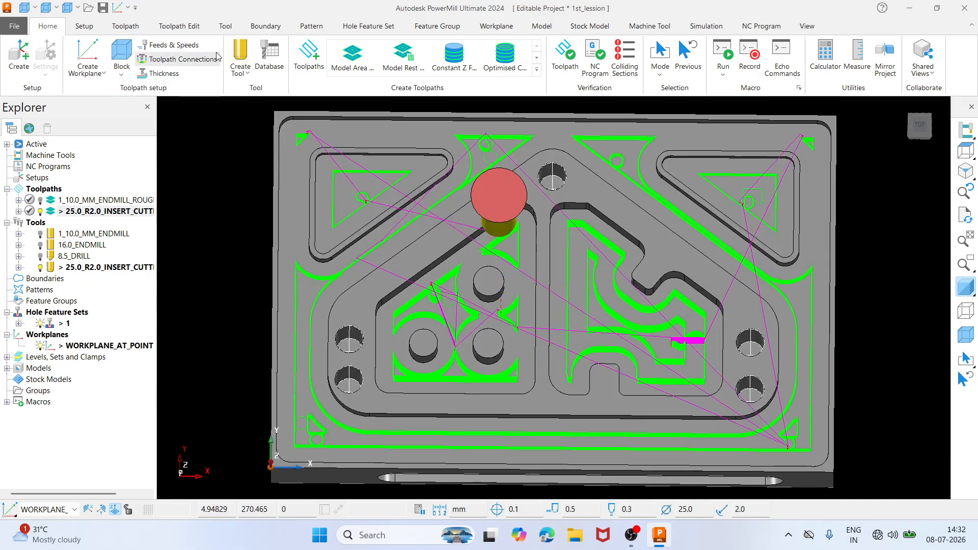
Apply a Plane safe area with 50 mm rapid height and 5 mm plunge height in the toolpath connections
left_click(178, 27)
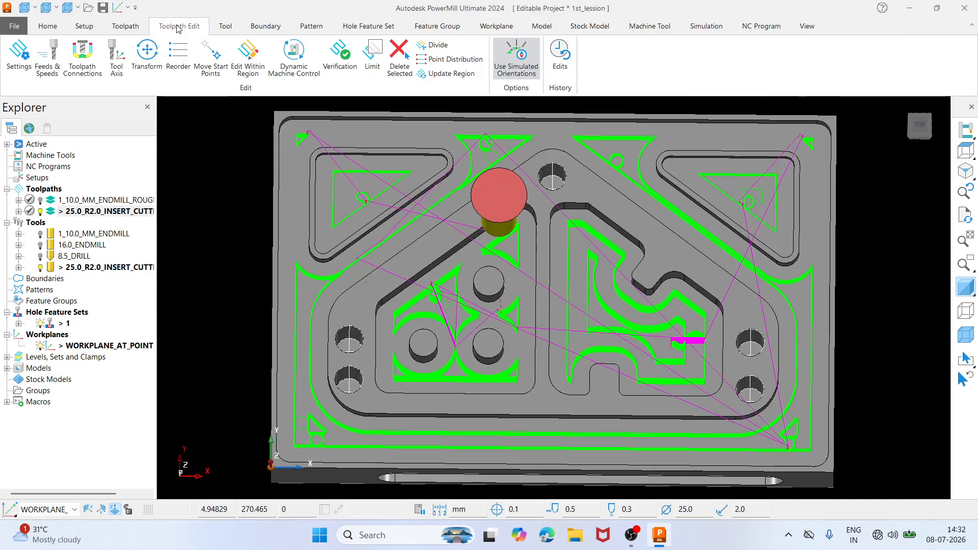
left_click(84, 59)
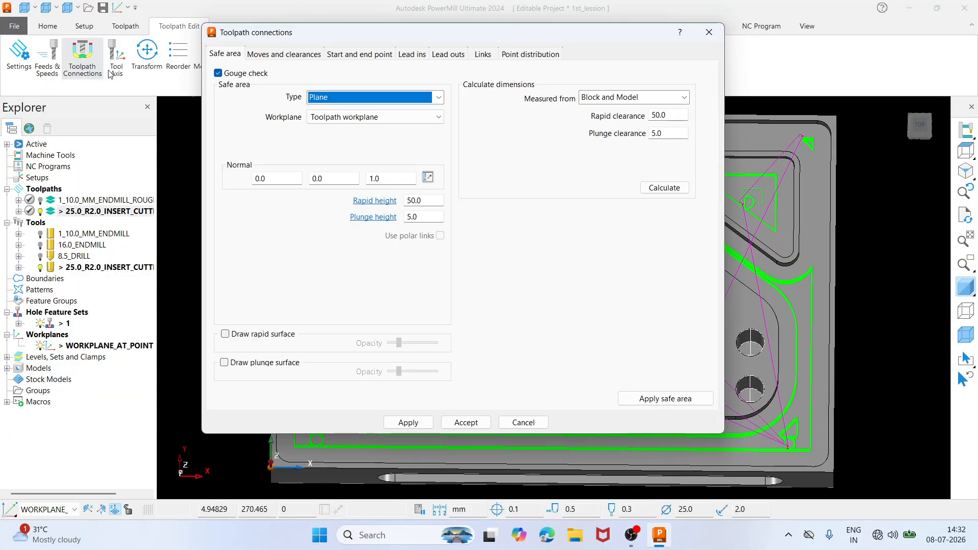
left_click(226, 55)
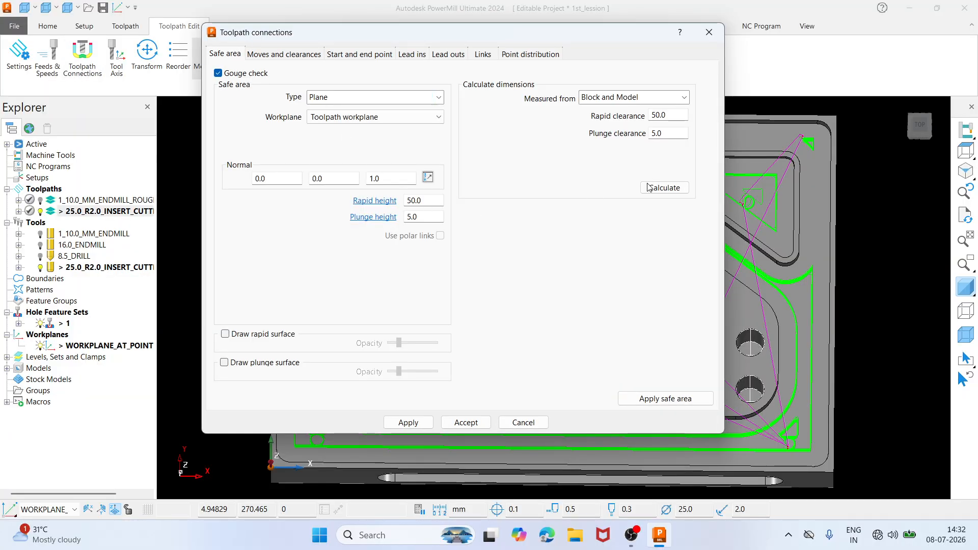
left_click(693, 396)
Apply First point safe as the toolpath's start point and Last point safe as its end point
left_click(338, 55)
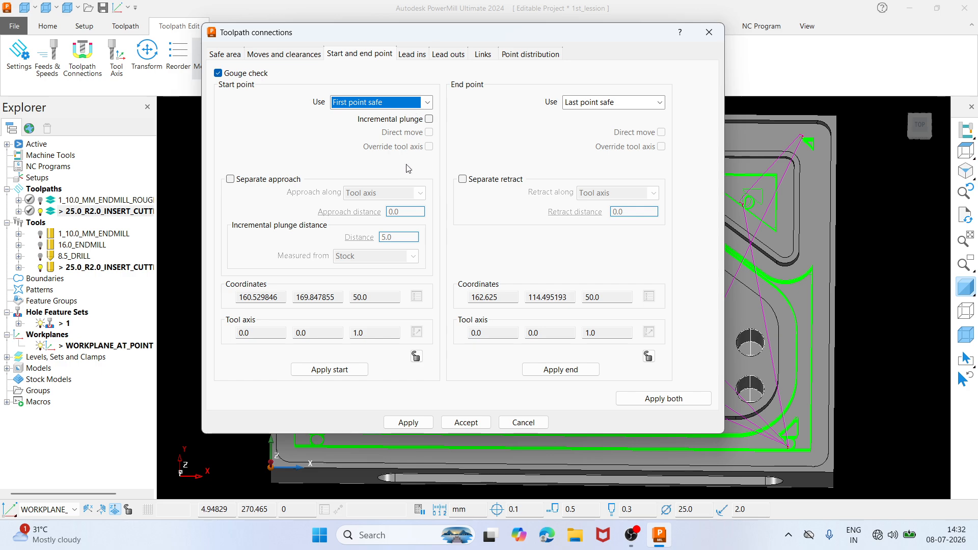
left_click(340, 369)
left_click(559, 370)
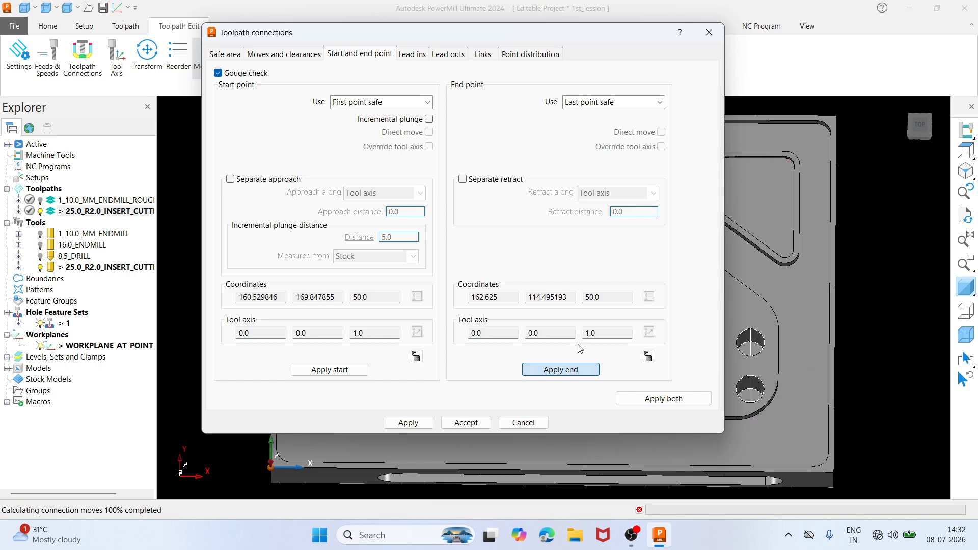
left_click(665, 398)
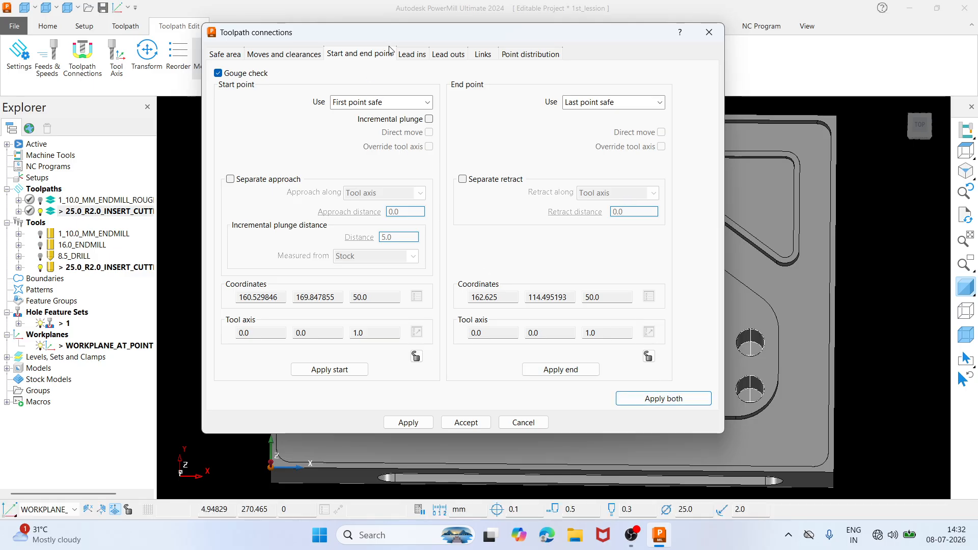
Apply lead ins of None and a Safe default link to the toolpath, and accept the toolpath connections
left_click(412, 54)
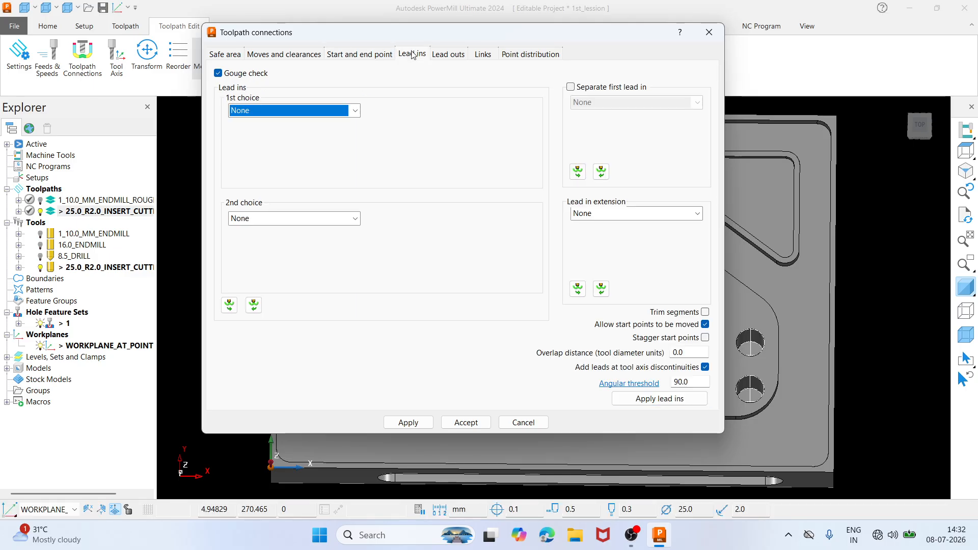
left_click(650, 399)
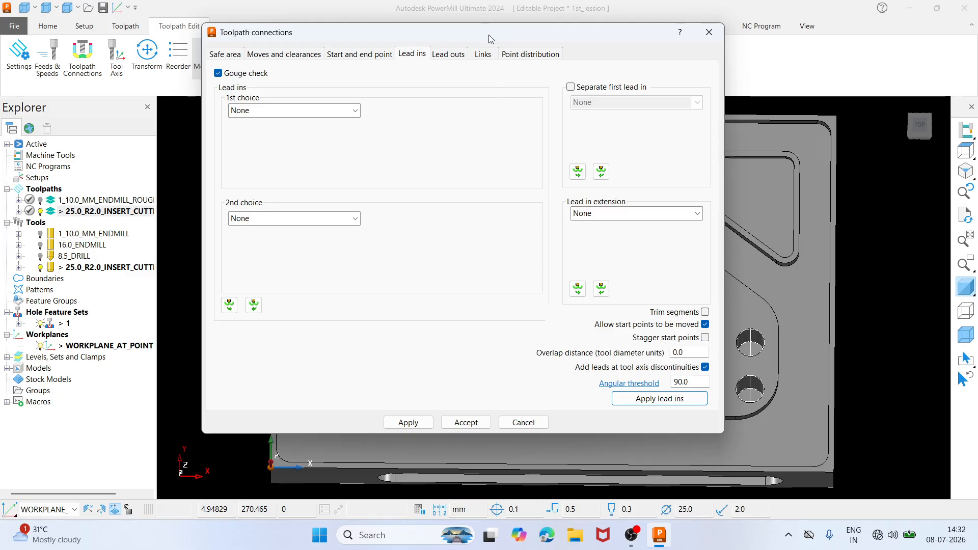
left_click(481, 56)
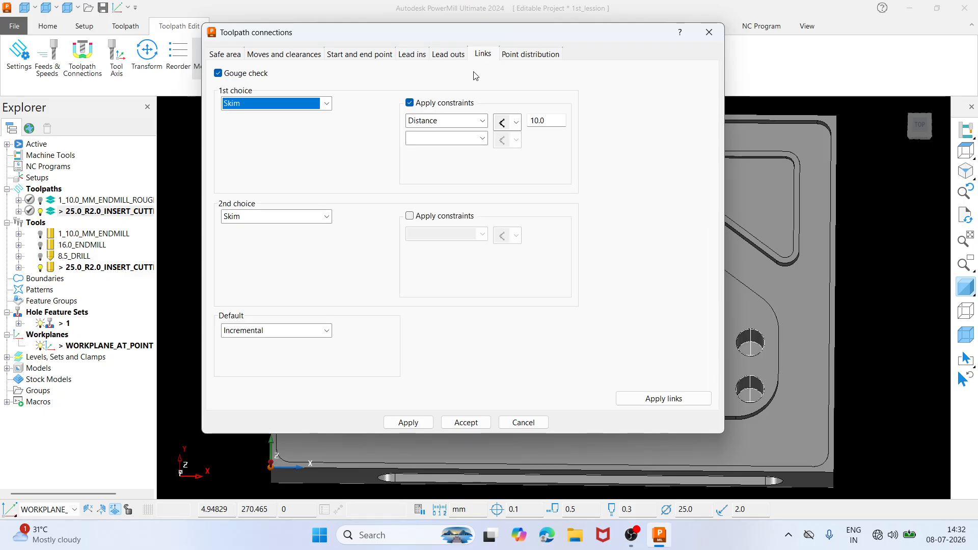
left_click(300, 336)
left_click(261, 344)
left_click(646, 400)
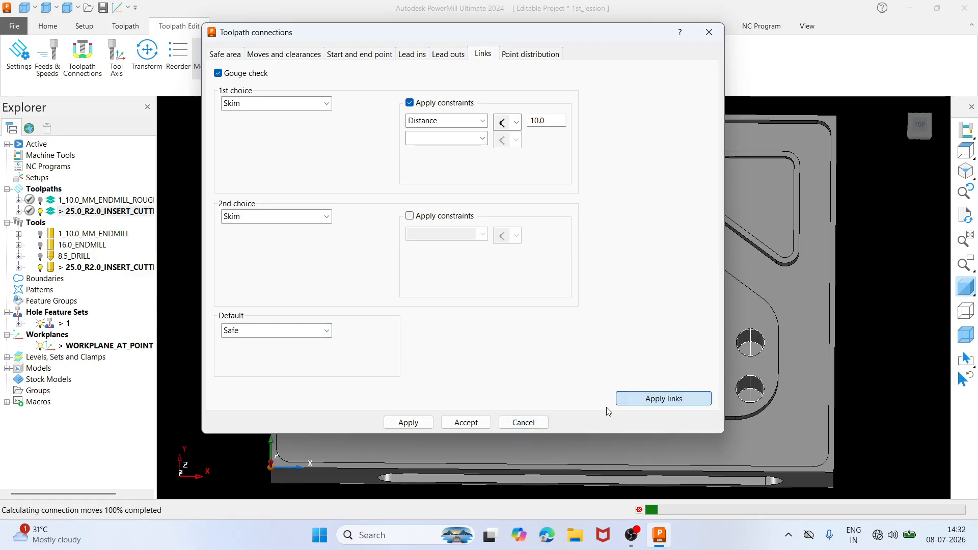
left_click(408, 422)
left_click(465, 423)
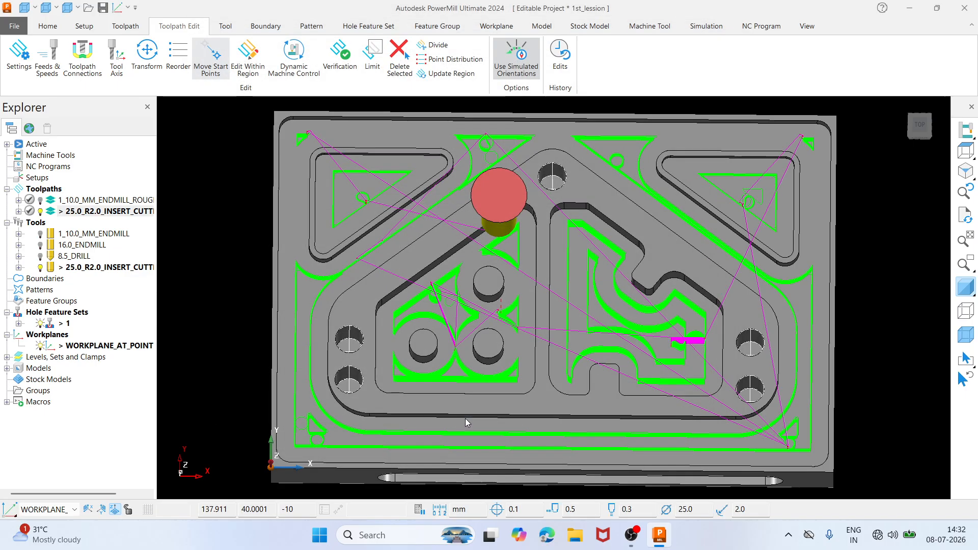
Set the insert cutter toolpath's spindle speed to 2250 rpm and cutting feed rate to 1600 mm/min, and apply the feeds and speeds
left_click(963, 192)
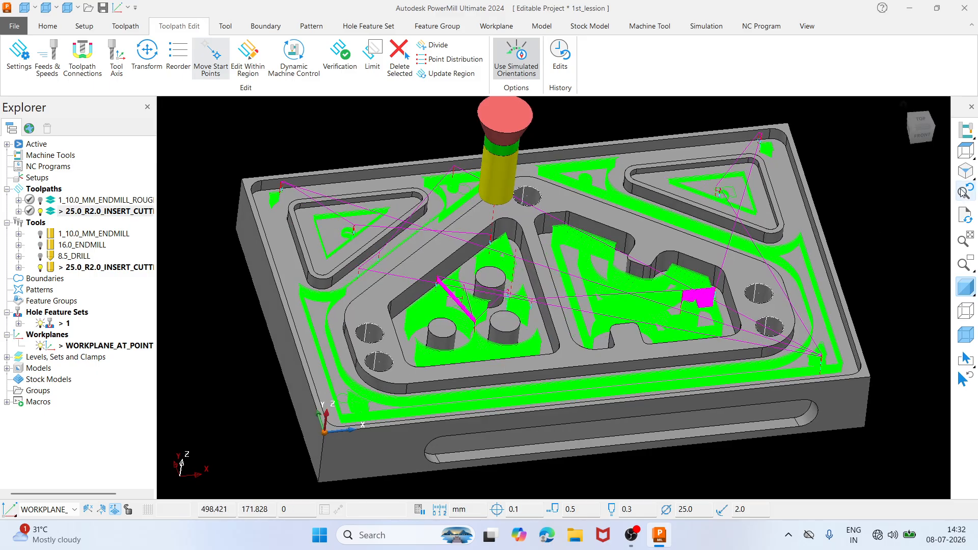
left_click(963, 152)
middle_click_drag(637, 329, 489, 290)
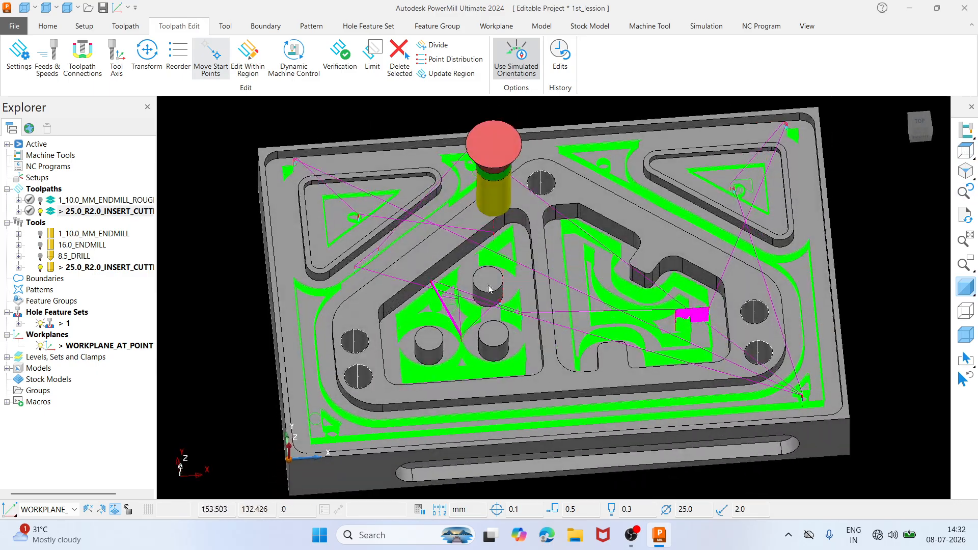
left_click(46, 56)
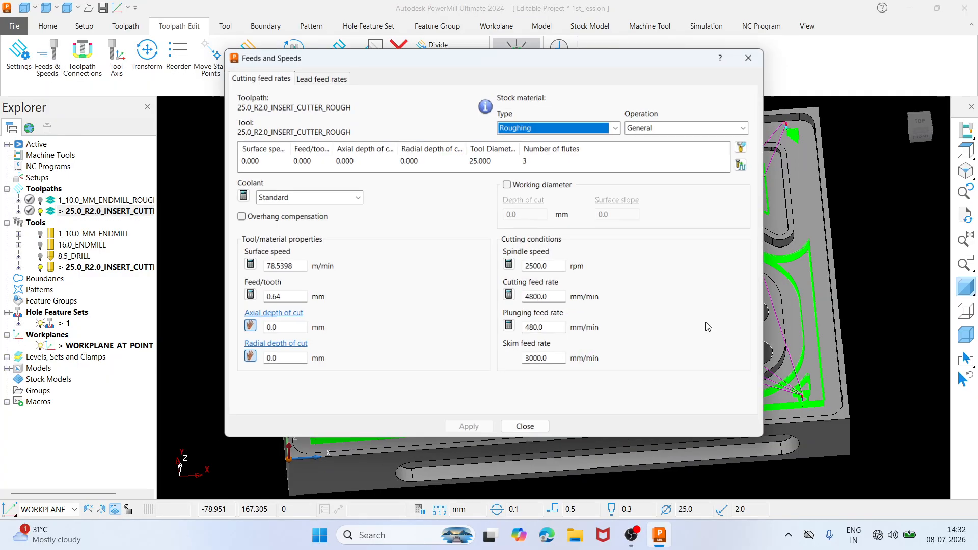
left_click(559, 269)
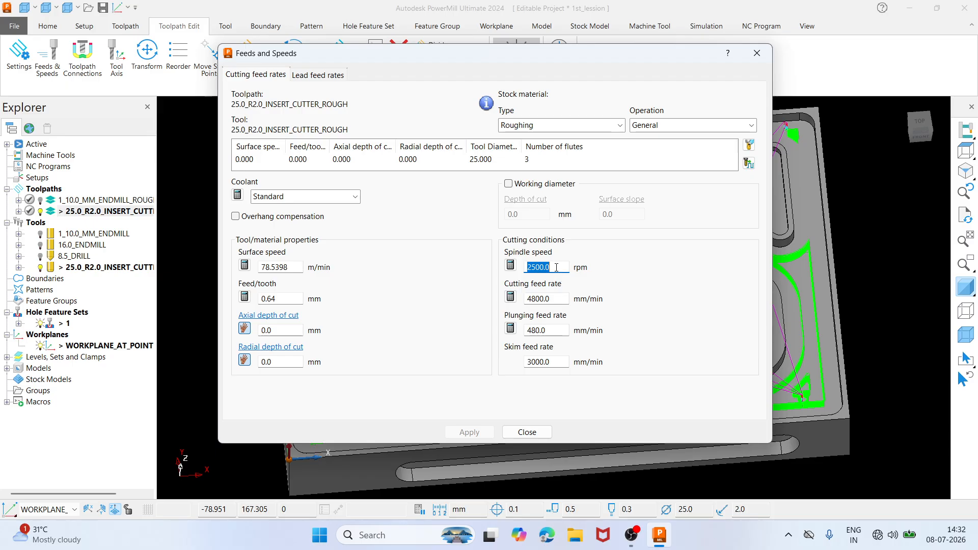
type("2250")
key("Return")
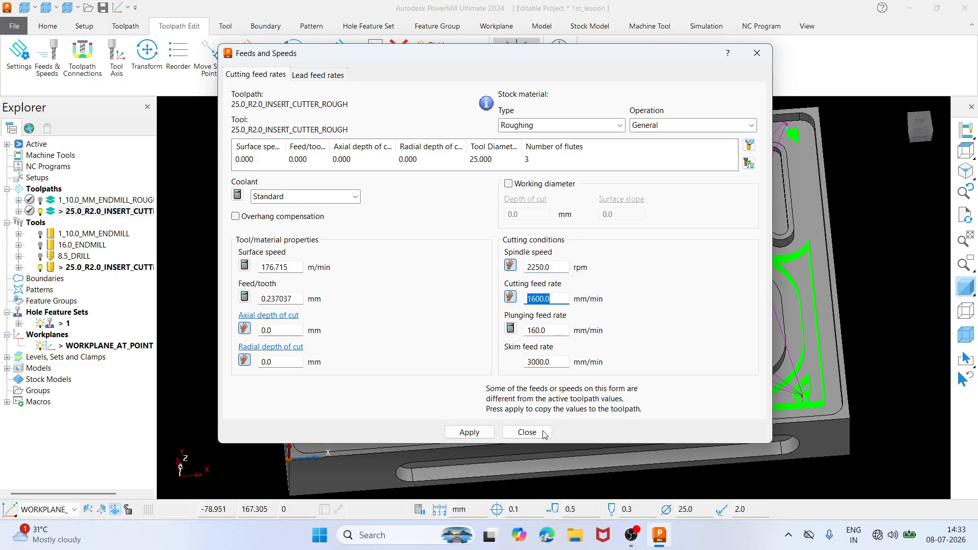
left_click(469, 432)
left_click(527, 432)
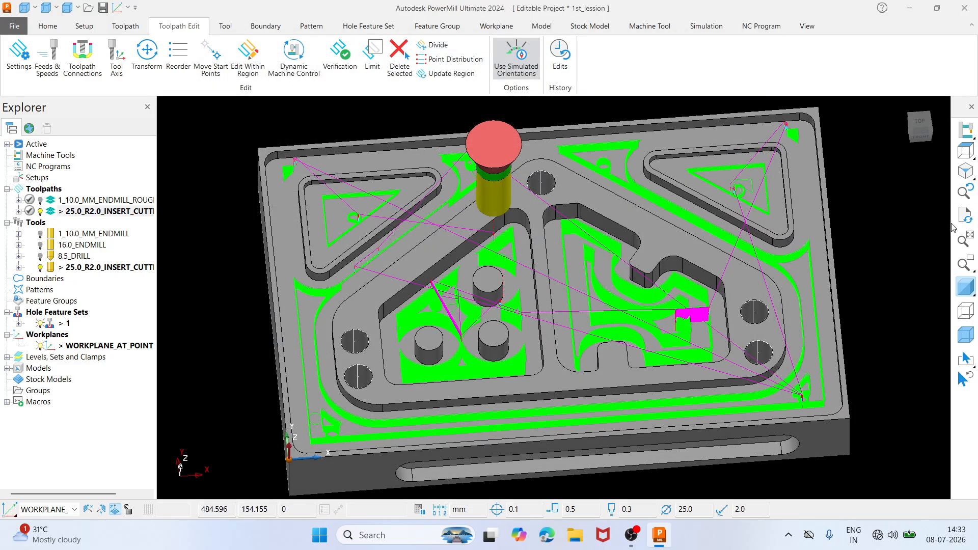
Load the 25.0_R2.0_INSERT_CUTTER_ROUGH toolpath for simulation from its start, with the plate shown in an isometric view
left_click(969, 150)
middle_click_drag(626, 358, 635, 296)
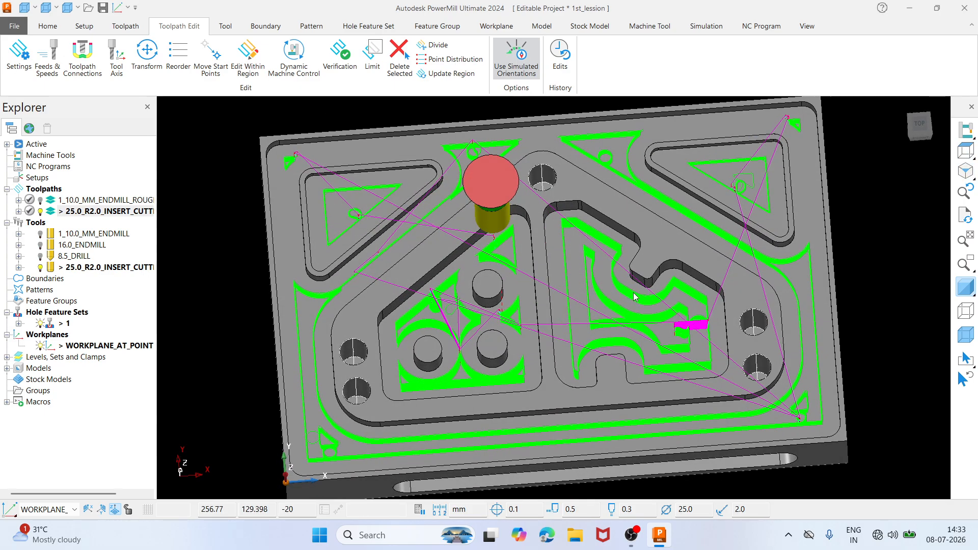
scroll(634, 296, "down", 1)
middle_click_drag(470, 330, 543, 277)
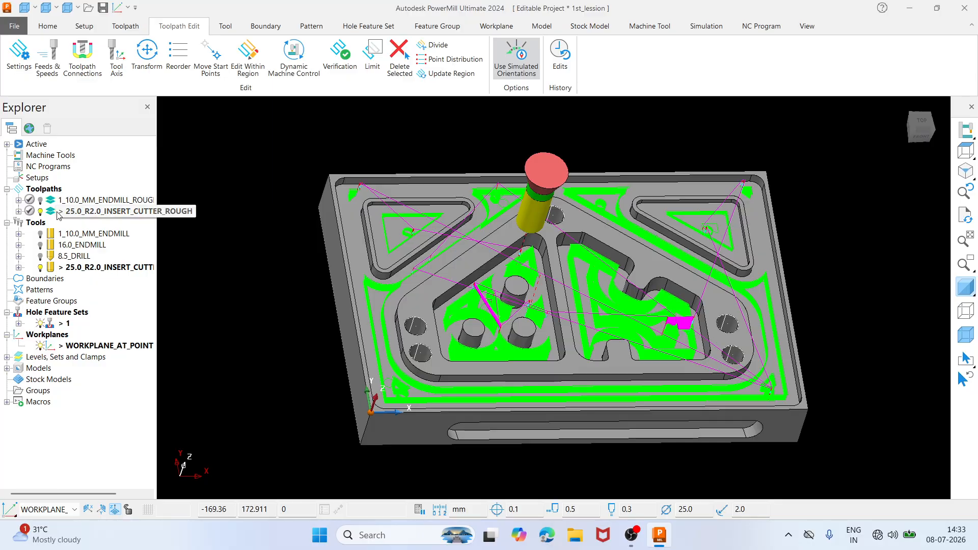
left_click(49, 28)
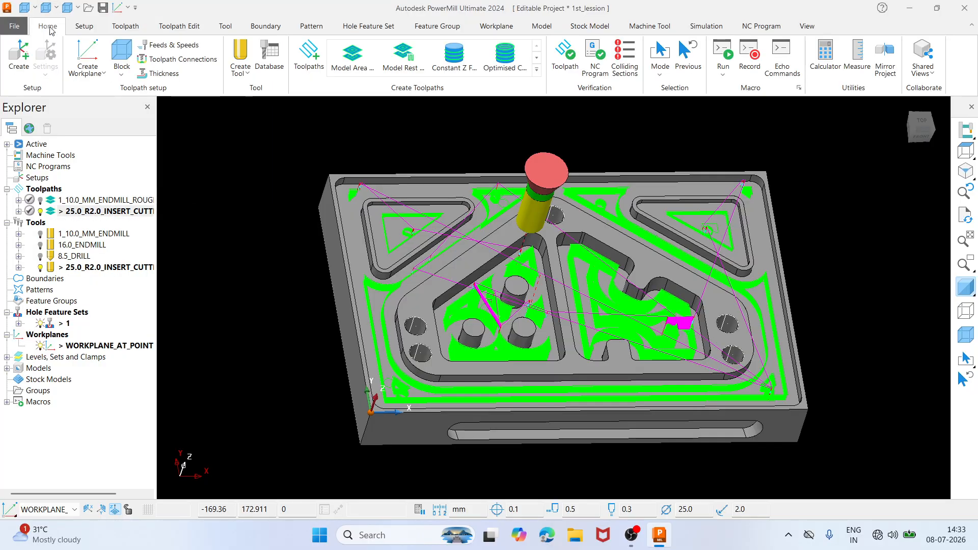
left_click(966, 172)
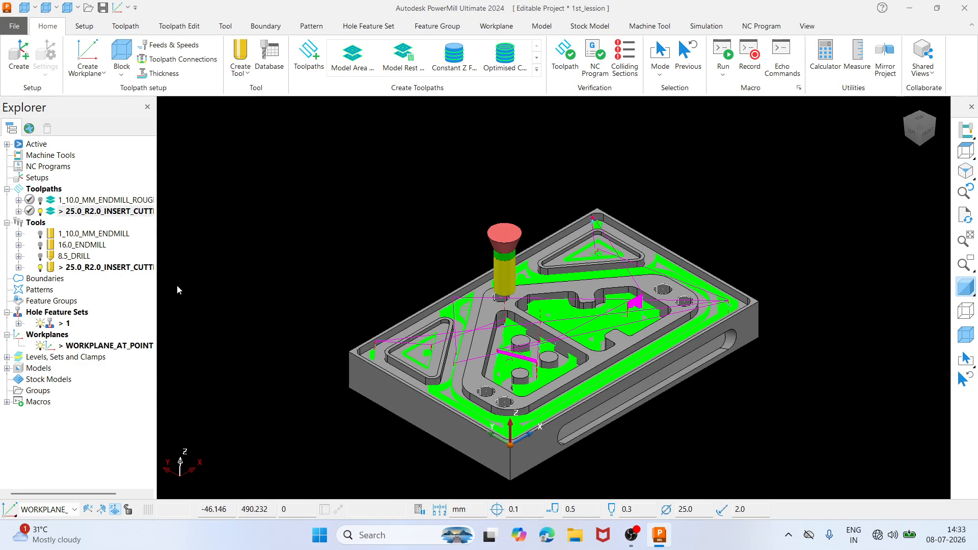
right_click(58, 214)
left_click(142, 79)
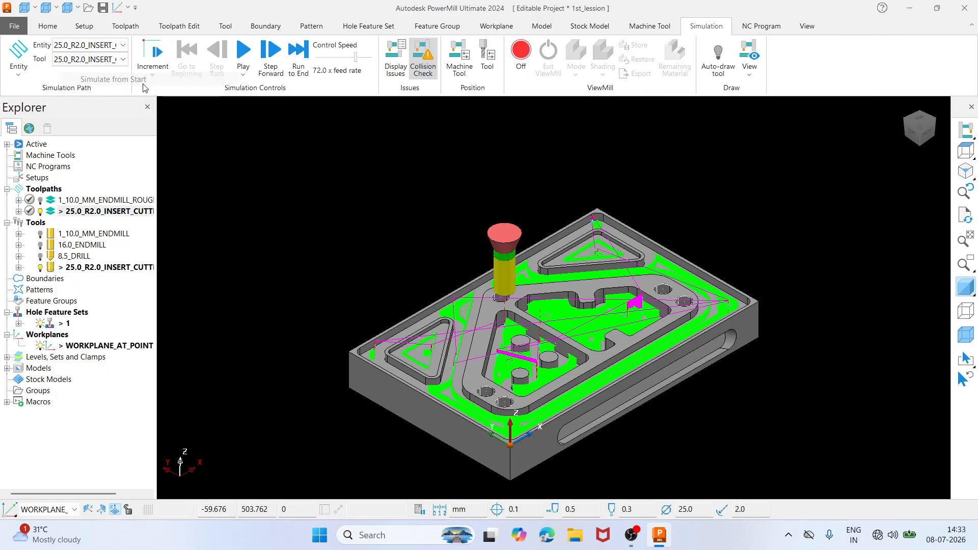
Turn on ViewMill with Rainbow shading in Fixed direction mode and play the simulation of the 25.0_R2.0_INSERT_CUTTER_ROUGH toolpath
left_click(525, 54)
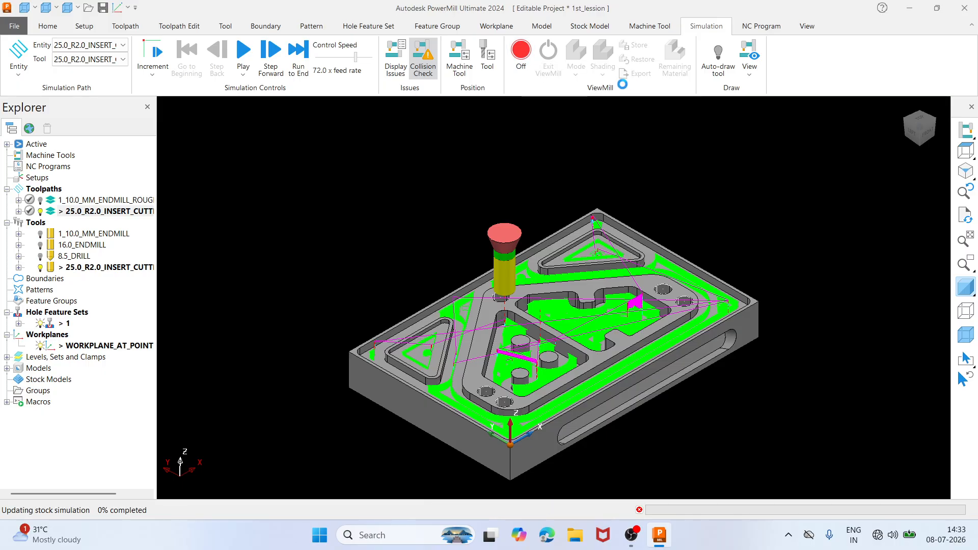
left_click(603, 61)
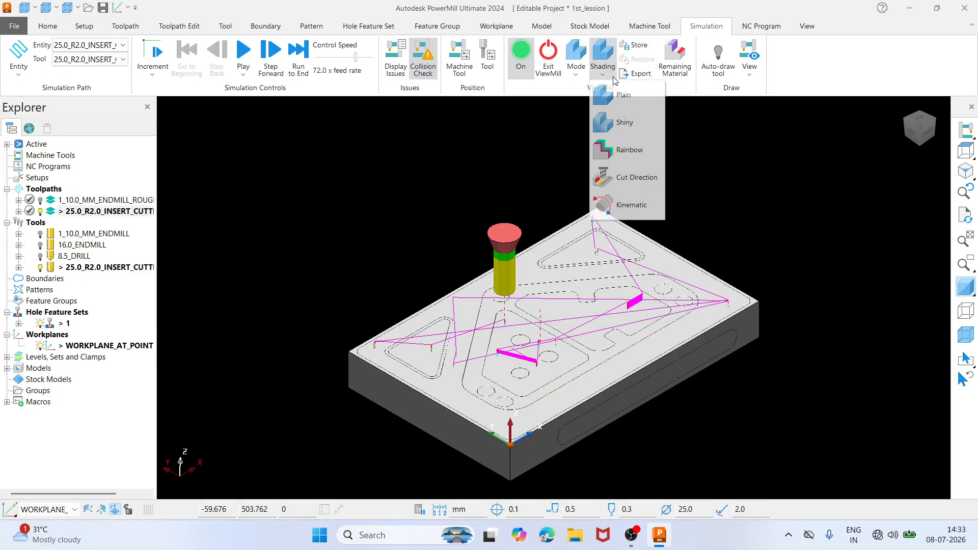
left_click(641, 131)
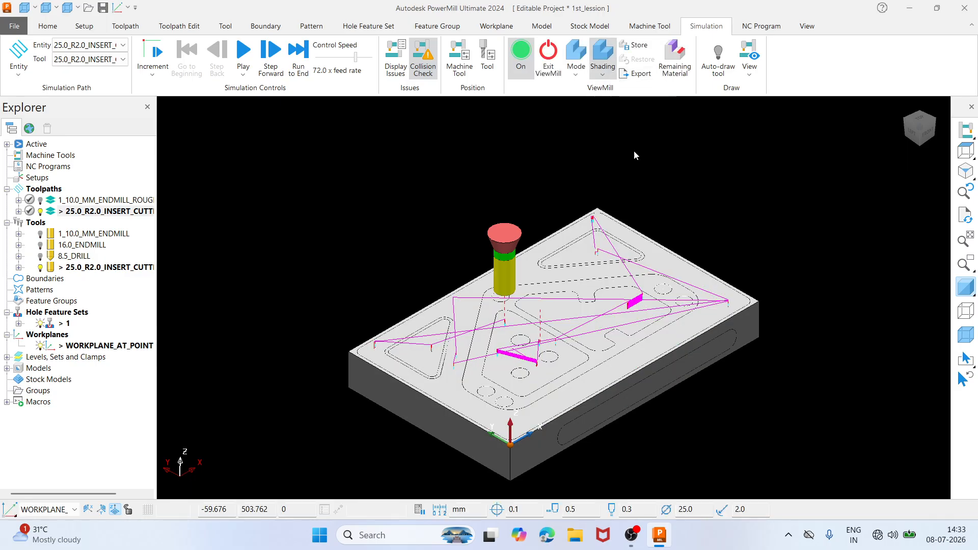
left_click(576, 76)
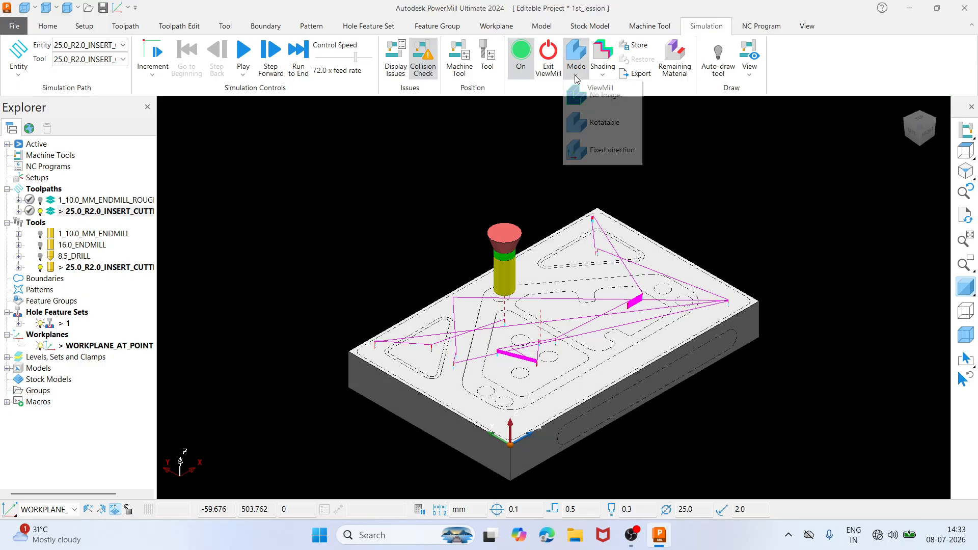
left_click(579, 151)
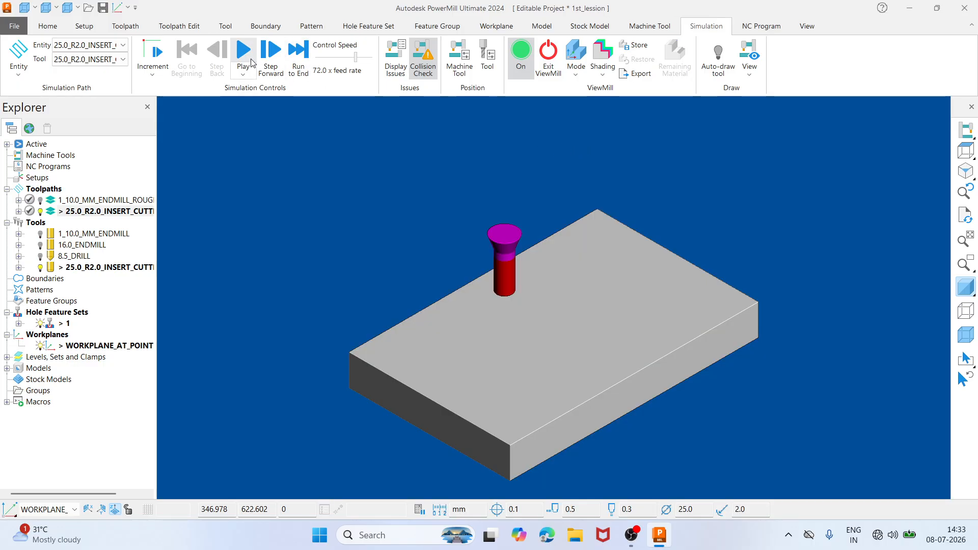
left_click(271, 65)
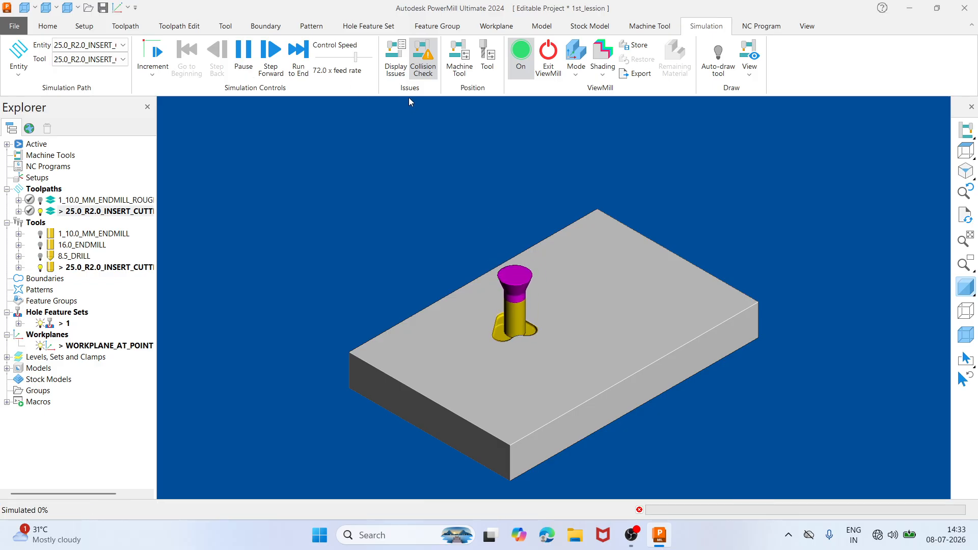
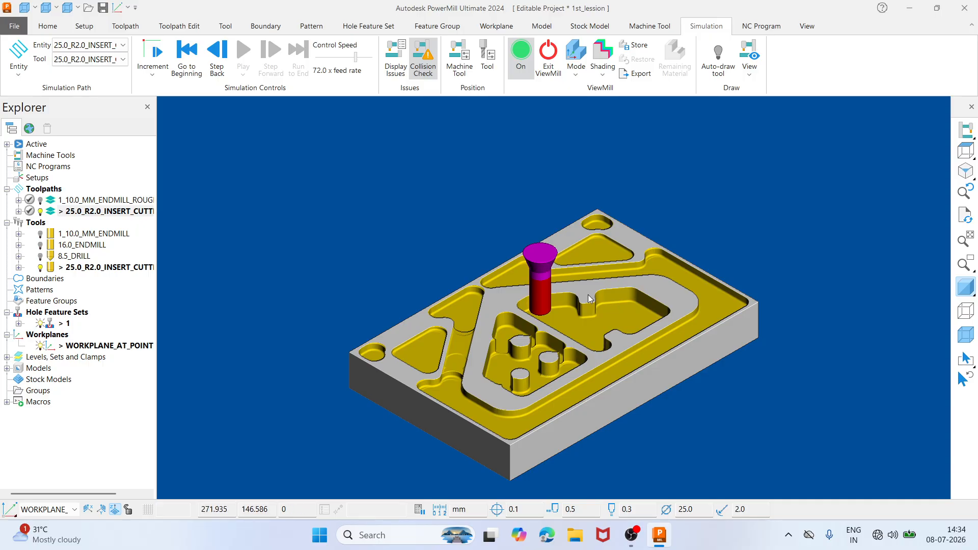
Examine the simulated stock's pockets, bosses and corners from several angles, including the top view, for material left by the roughing
middle_click_drag(568, 283, 611, 277)
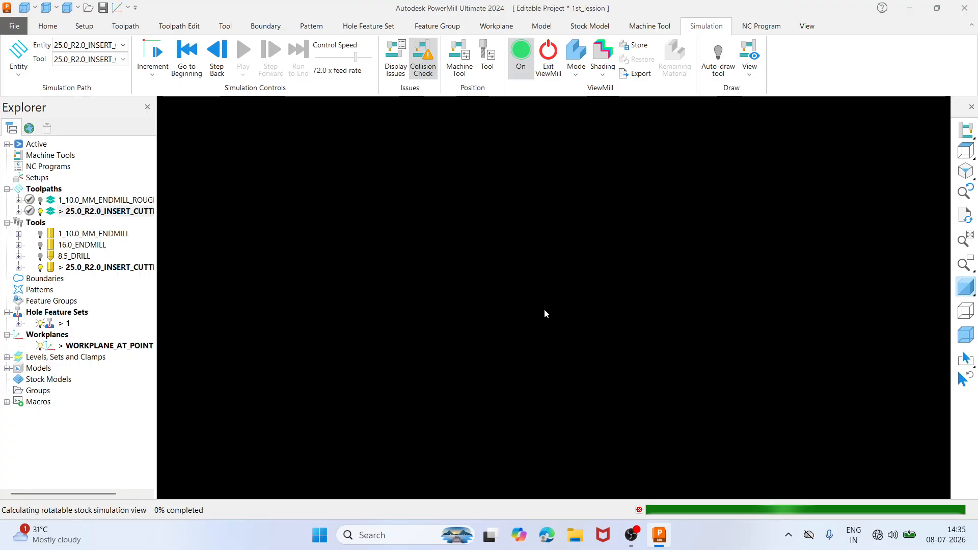
scroll(546, 317, "up", 8)
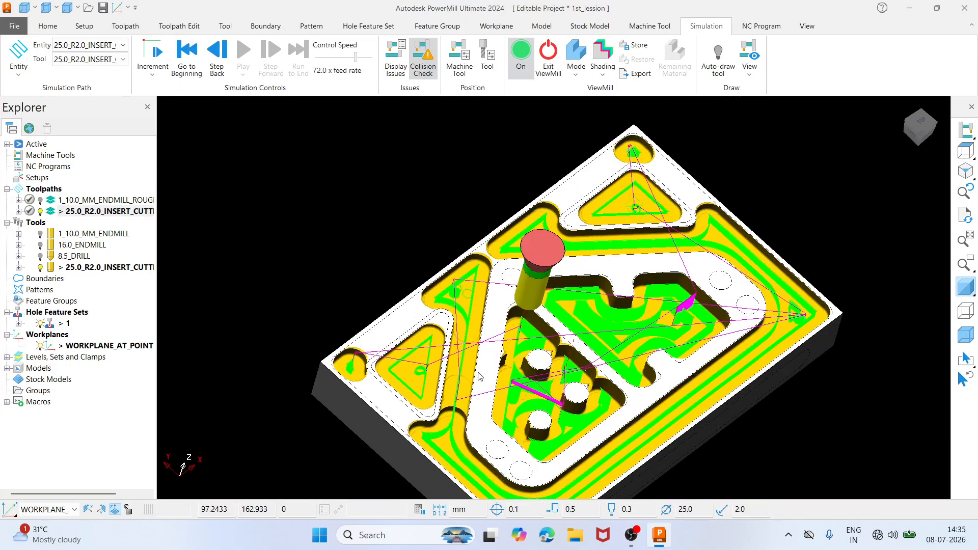
scroll(544, 298, "up", 5)
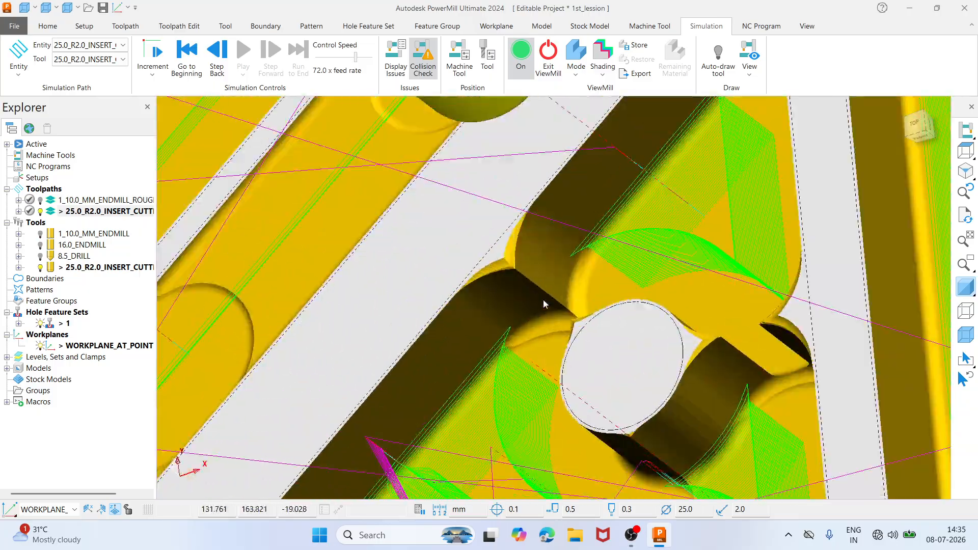
scroll(546, 279, "down", 4)
scroll(560, 290, "down", 8)
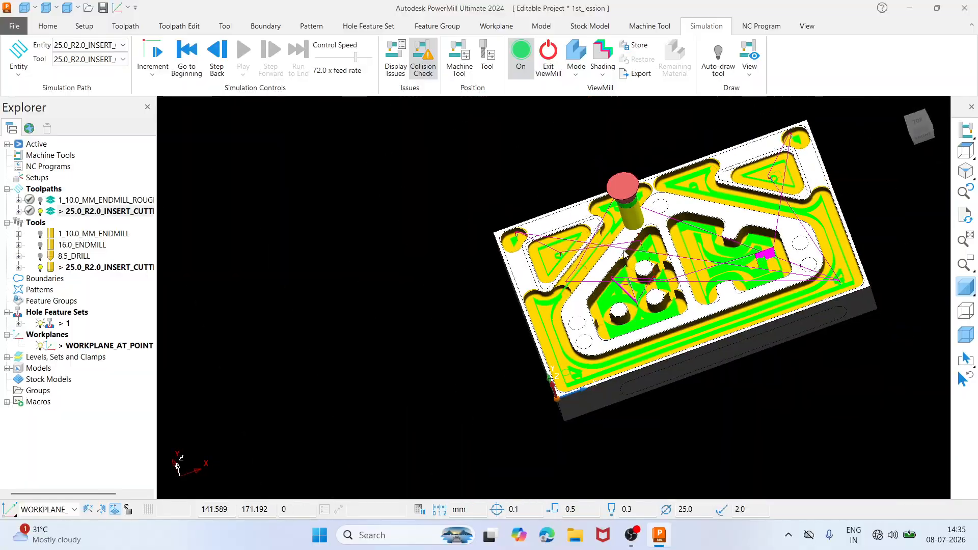
middle_click_drag(624, 253, 702, 253)
scroll(533, 241, "up", 7)
scroll(481, 243, "down", 6)
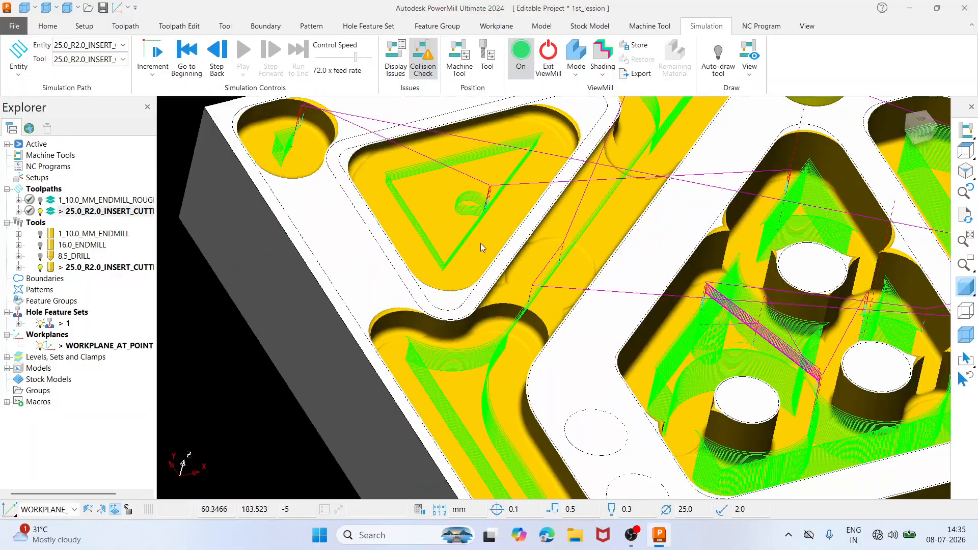
scroll(297, 256, "up", 5)
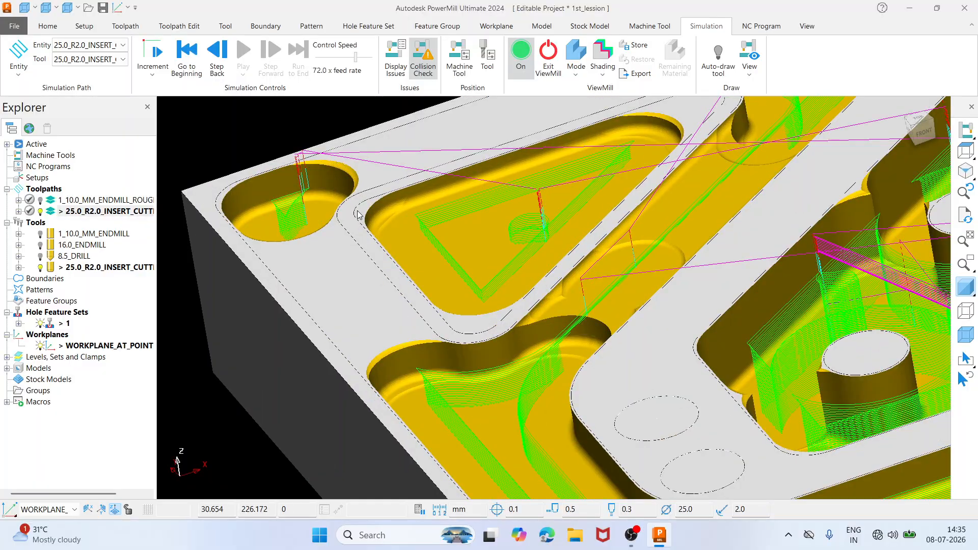
left_click(965, 152)
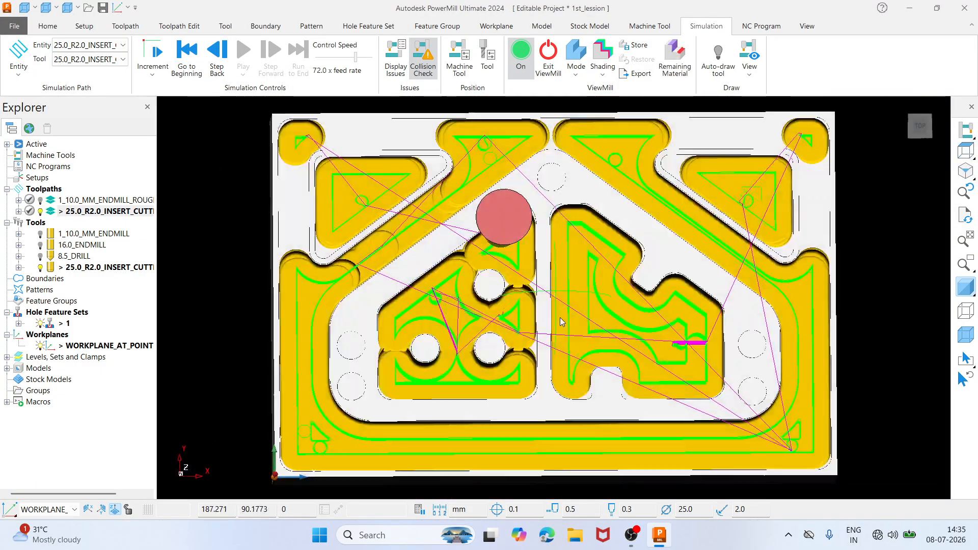
middle_click_drag(561, 321, 627, 174)
Exit ViewMill and discard the stock simulation to return to the shaded model with its toolpath
left_click(549, 55)
left_click(531, 89)
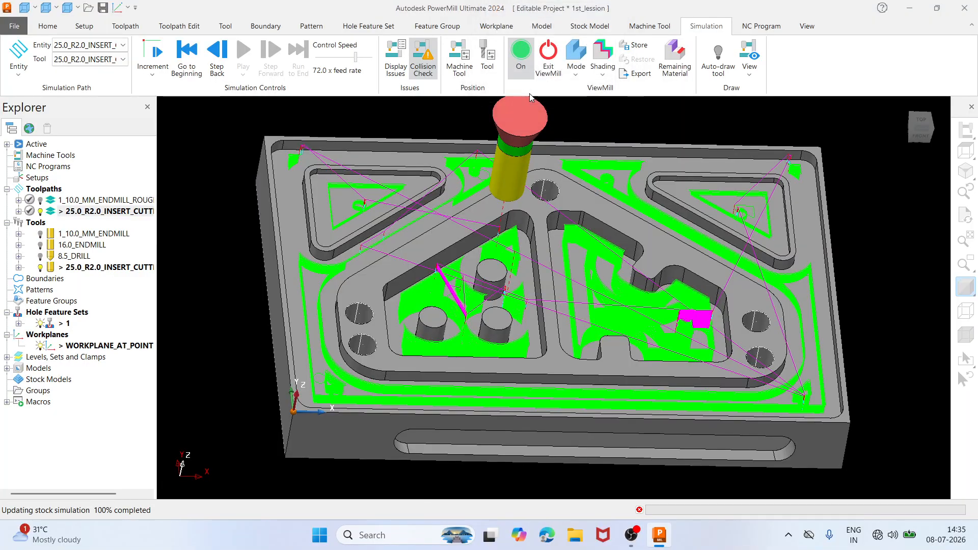
middle_click_drag(528, 191, 483, 213)
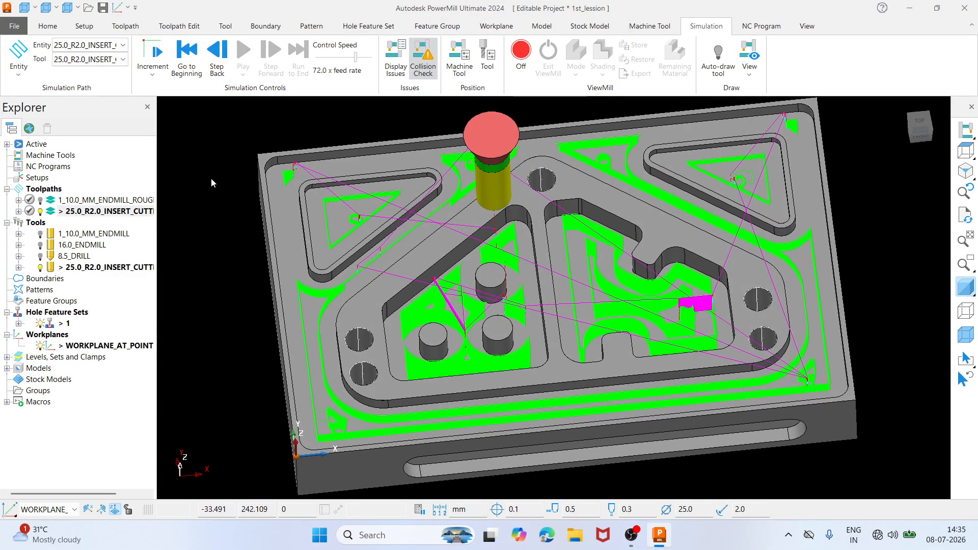
Hide and redisplay the 25.0_R2.0_INSERT_CUTTER_ROUGH toolpath to compare its passes with the pockets and bosses of the bare model
left_click(41, 211)
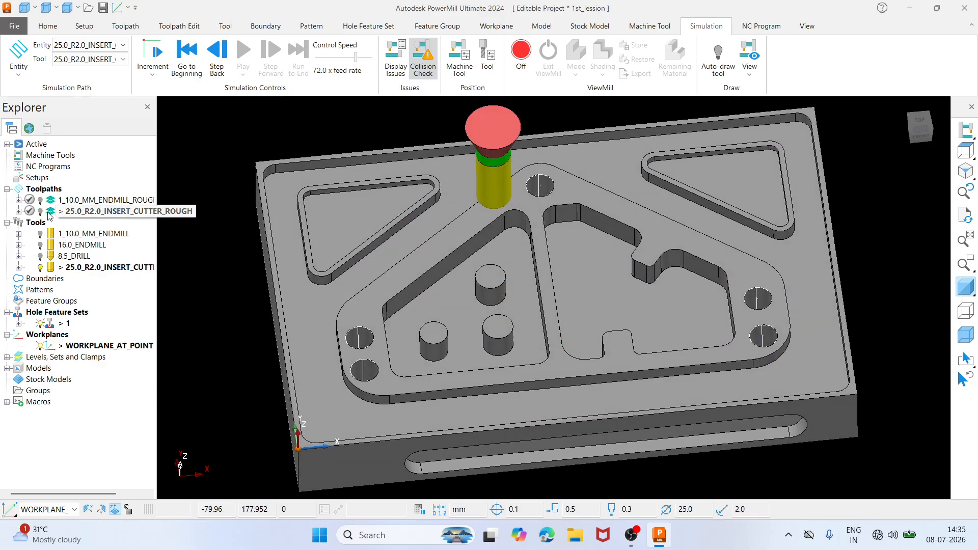
left_click(41, 212)
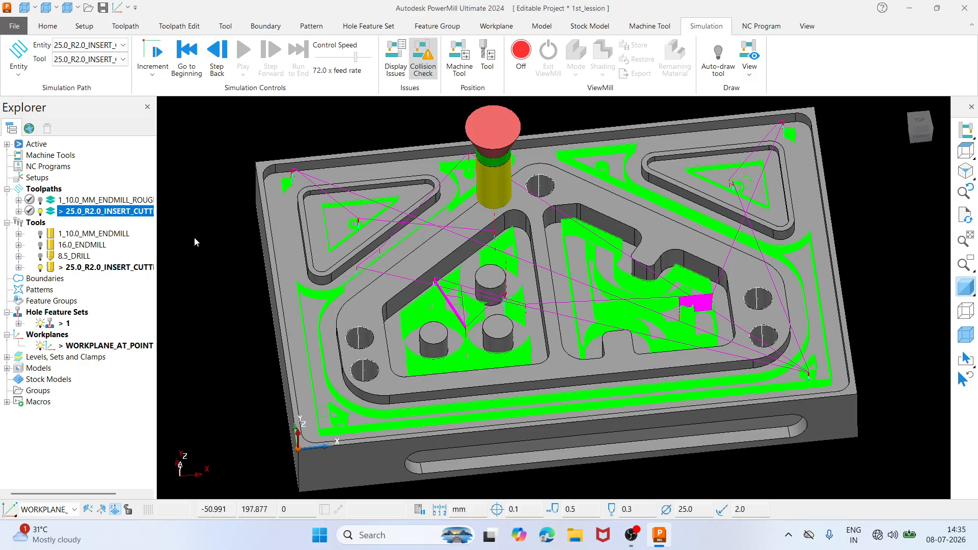
scroll(427, 318, "up", 5)
scroll(308, 211, "down", 10)
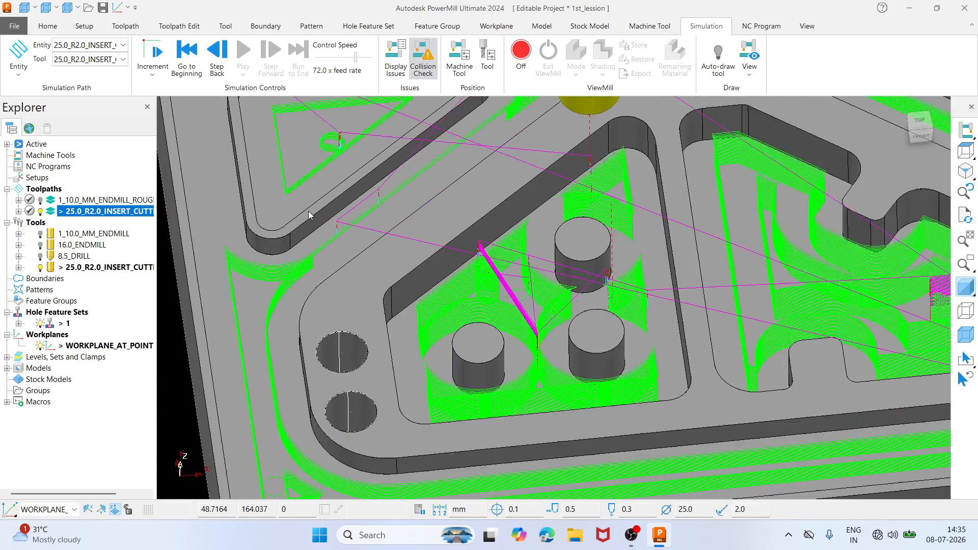
scroll(322, 218, "up", 5)
scroll(214, 204, "down", 3)
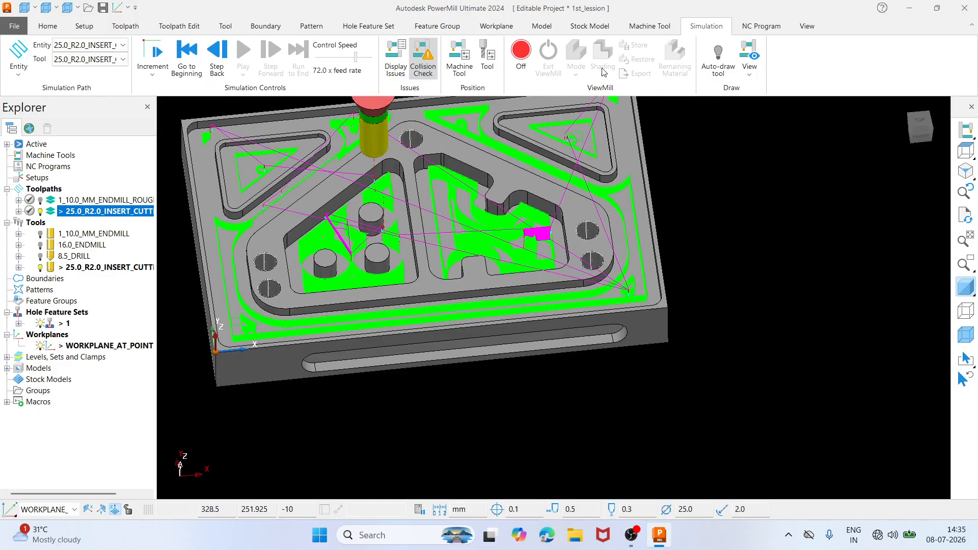
Measure the corner radii of the pocket containing the three round bosses with the Radius measuring tool
left_click(47, 26)
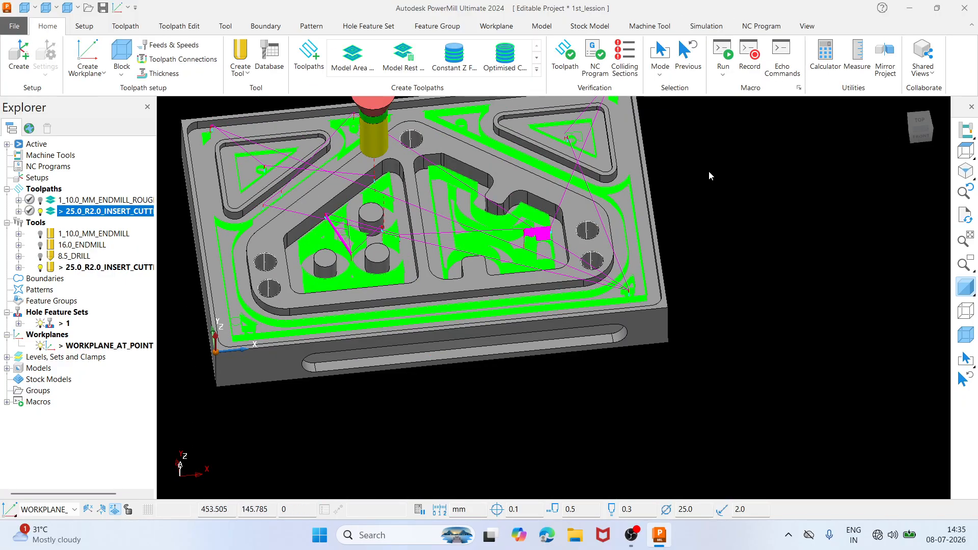
left_click(858, 56)
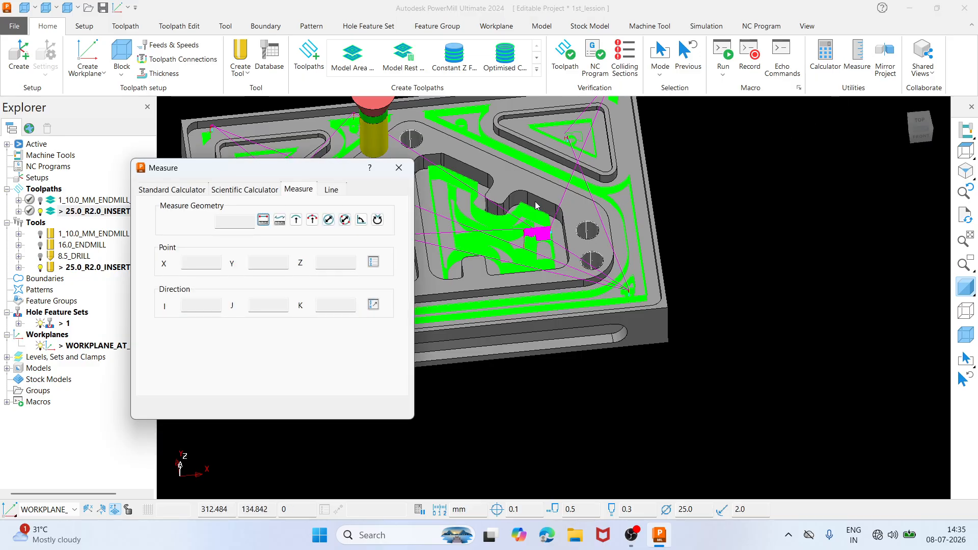
left_click(301, 225)
left_click(965, 151)
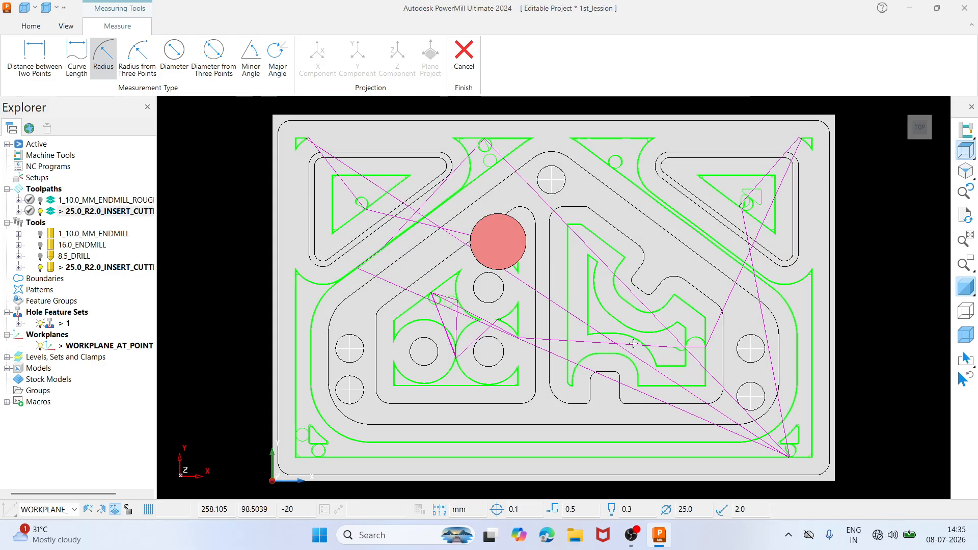
middle_click_drag(634, 343, 531, 319)
scroll(402, 393, "up", 3)
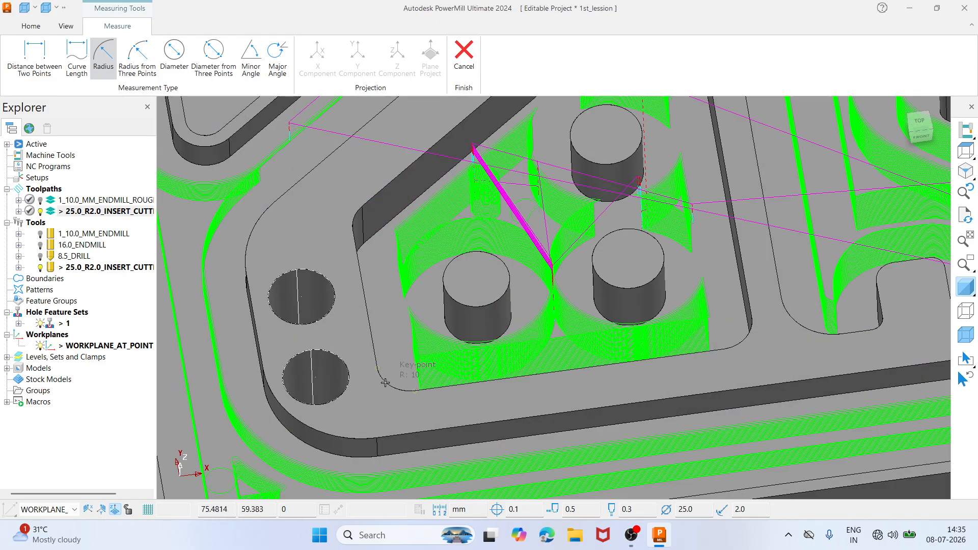
scroll(370, 270, "up", 8)
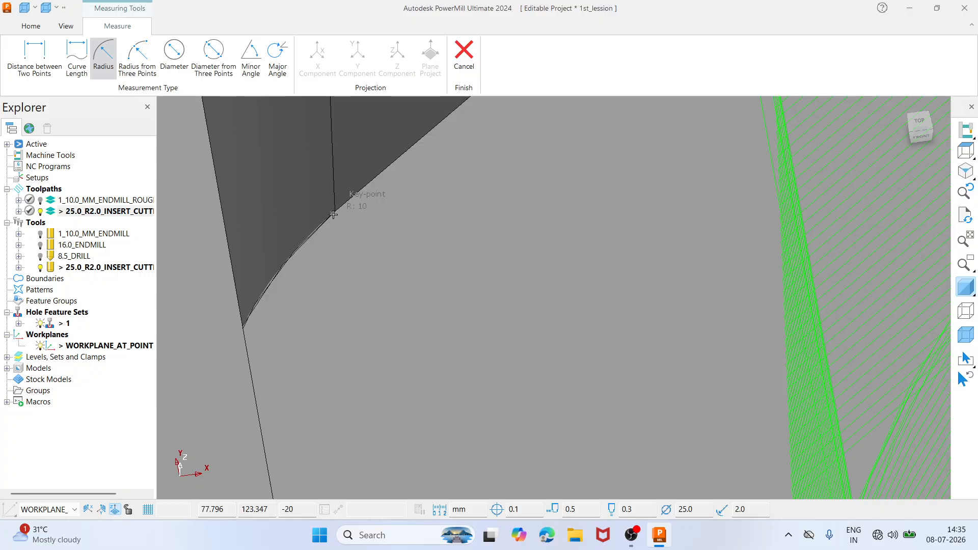
scroll(333, 215, "down", 5)
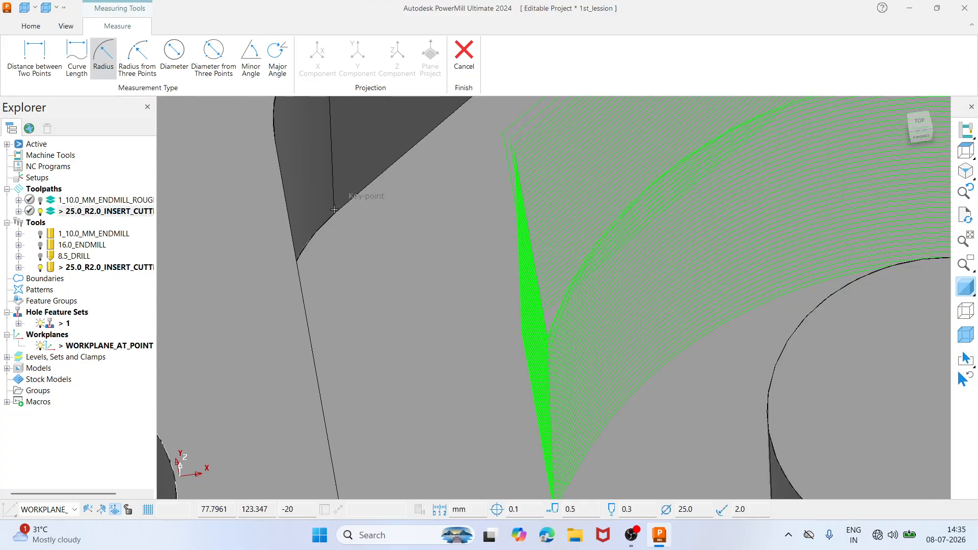
scroll(315, 158, "down", 5)
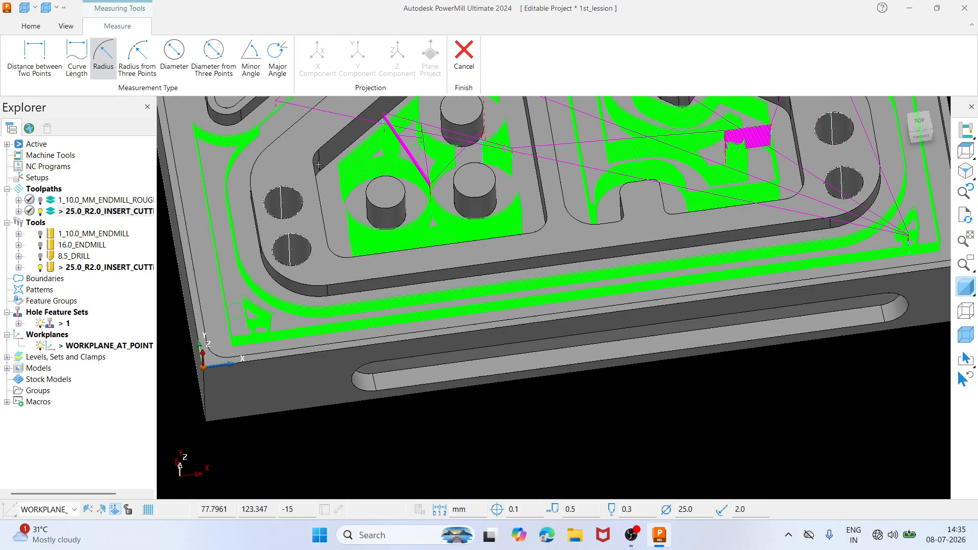
Measure the radius of the rounded corner at the narrow end of the pocket containing the three round bosses
middle_click_drag(456, 213, 416, 410, "shift")
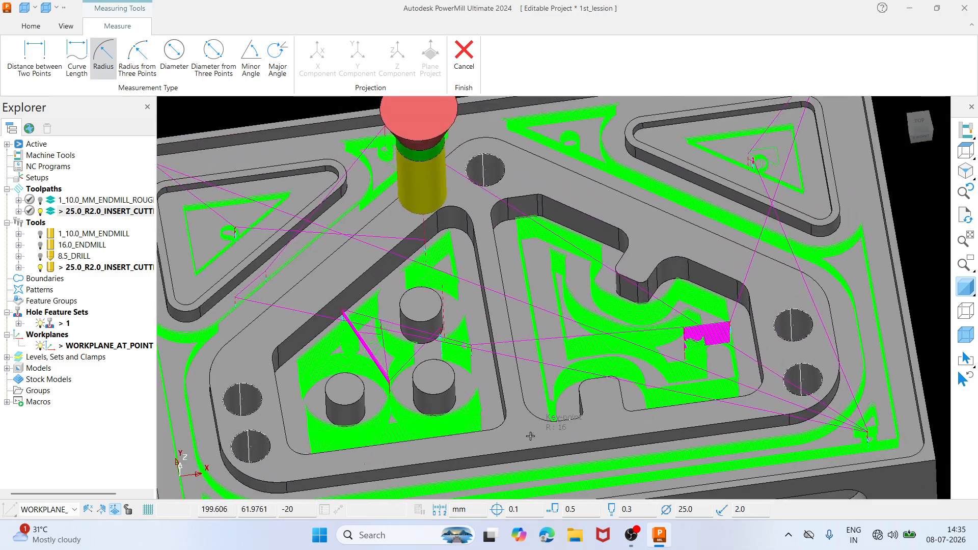
scroll(531, 437, "up", 5)
scroll(454, 318, "down", 7)
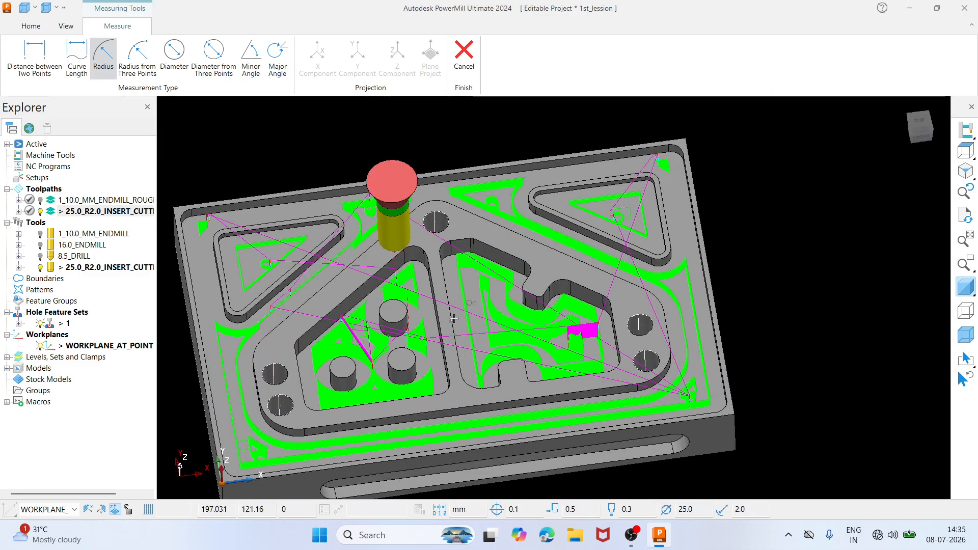
scroll(440, 308, "up", 5)
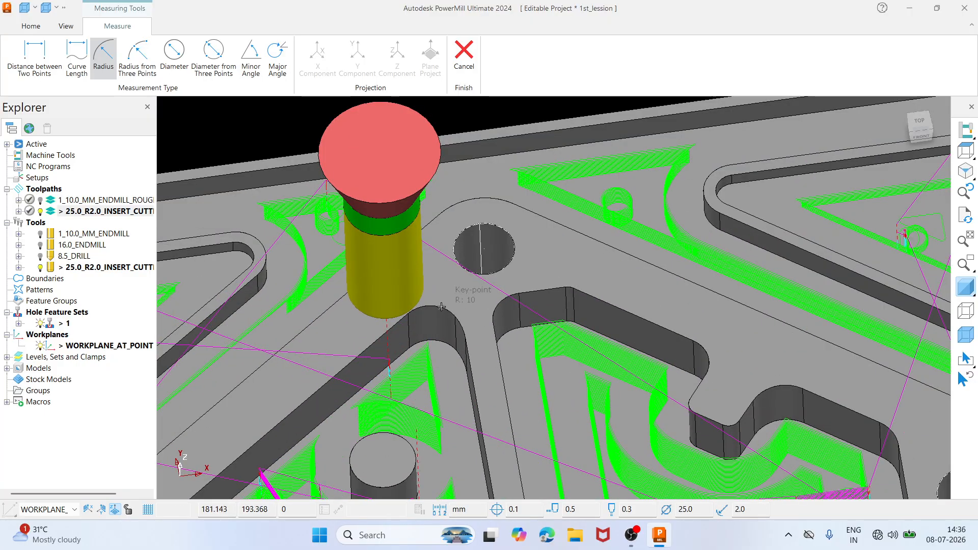
scroll(371, 343, "down", 5)
Measure the corner radii along the larger neighbouring pocket's rear wall, from its small corner to the rounded recess
scroll(399, 324, "up", 8)
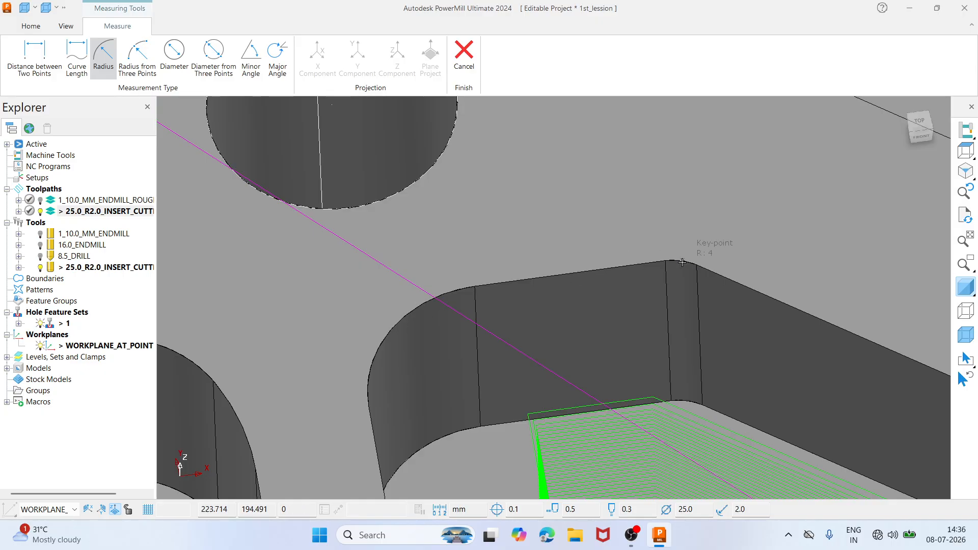
scroll(682, 262, "up", 2)
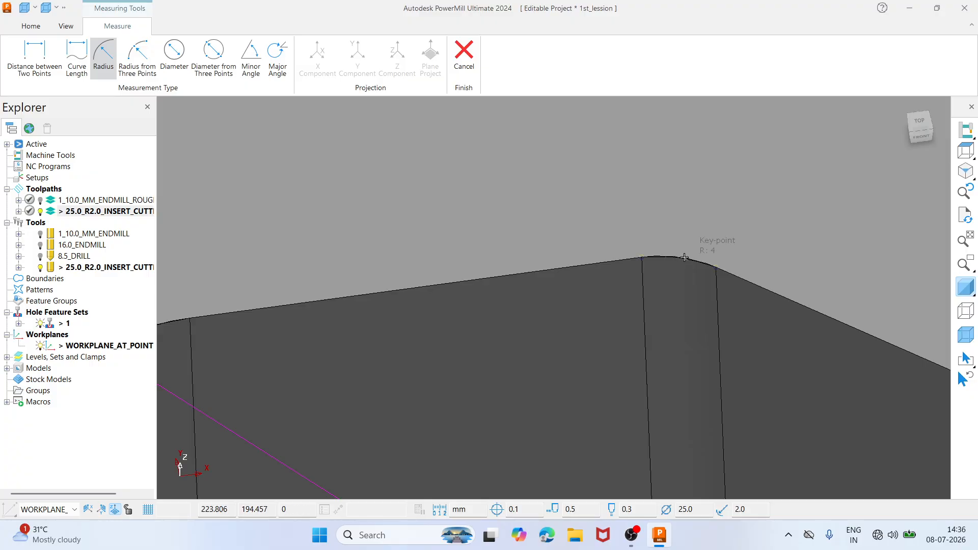
scroll(684, 258, "down", 5)
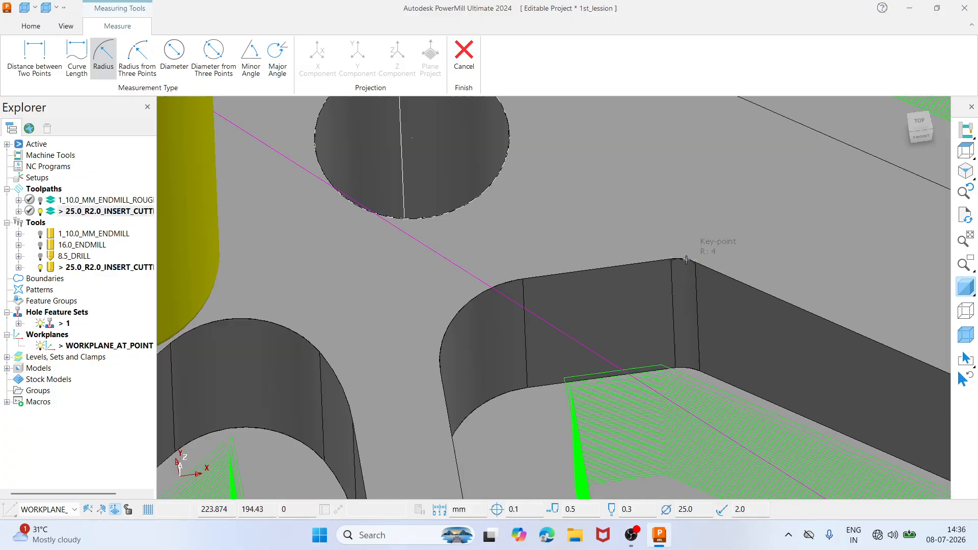
scroll(698, 265, "up", 3)
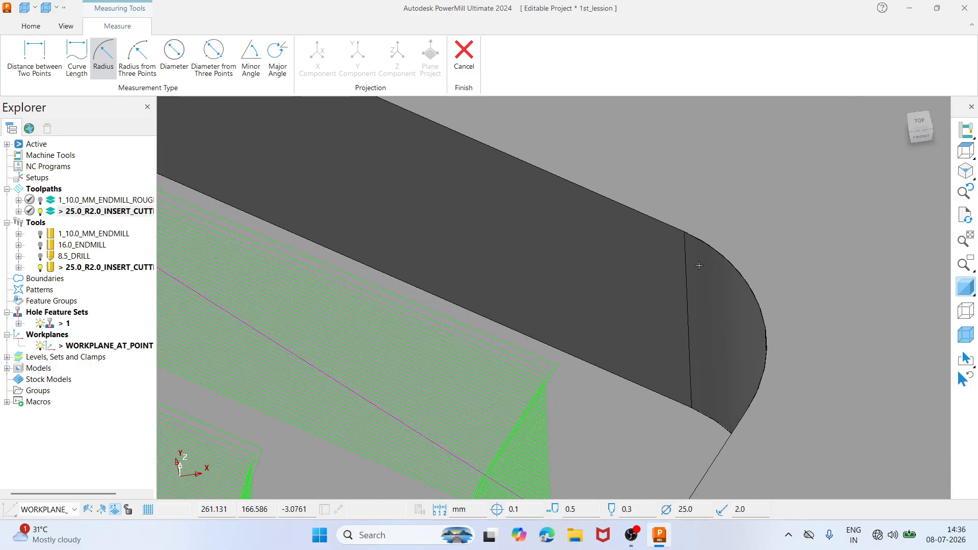
scroll(733, 257, "down", 3)
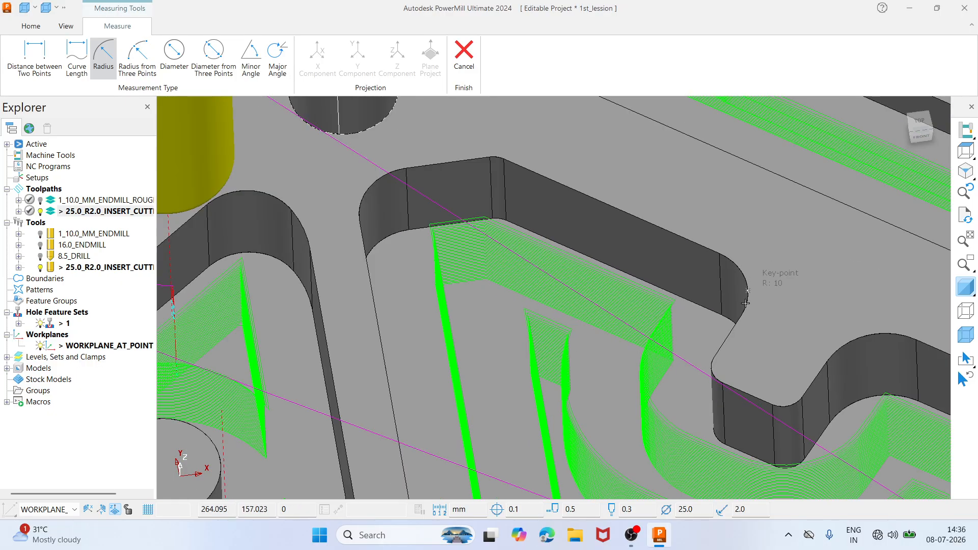
scroll(737, 344, "up", 3)
scroll(687, 317, "down", 3)
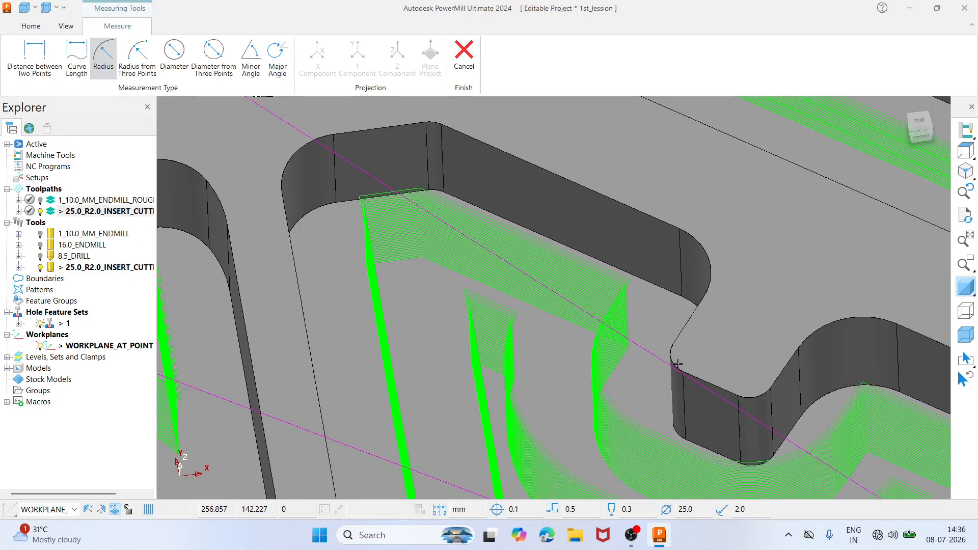
Measure the corner radii of the protrusion on the larger pocket's rear wall and the concave arc beside it
scroll(708, 326, "up", 3)
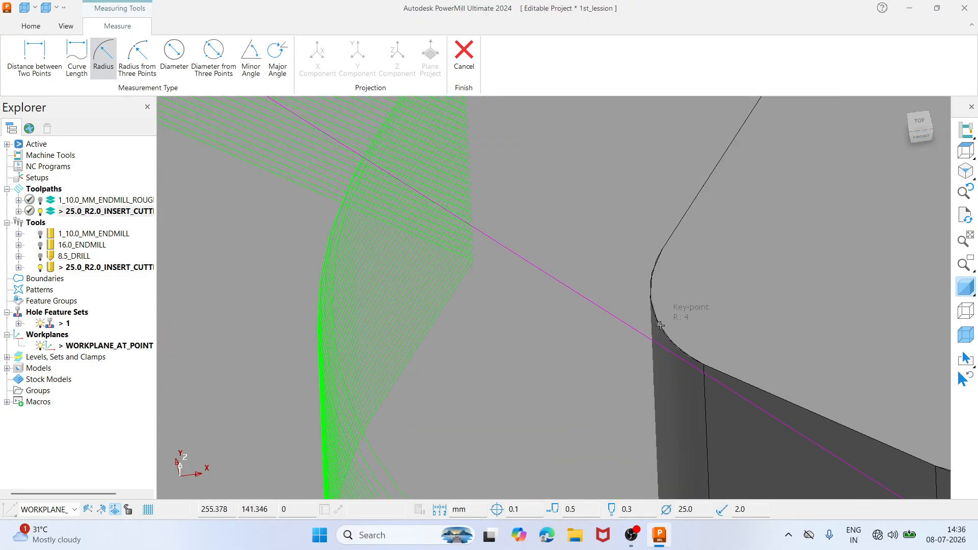
scroll(660, 325, "down", 2)
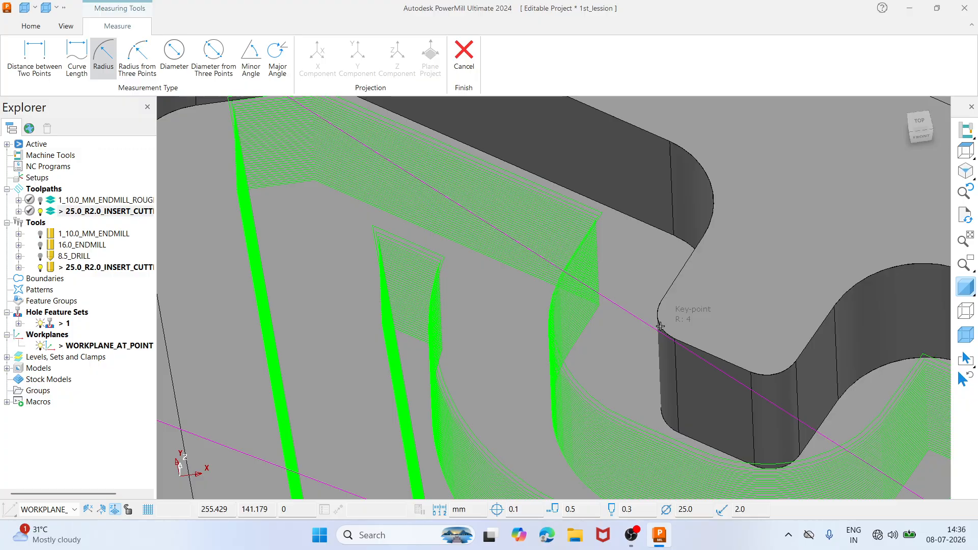
scroll(661, 326, "down", 2)
scroll(552, 251, "up", 4)
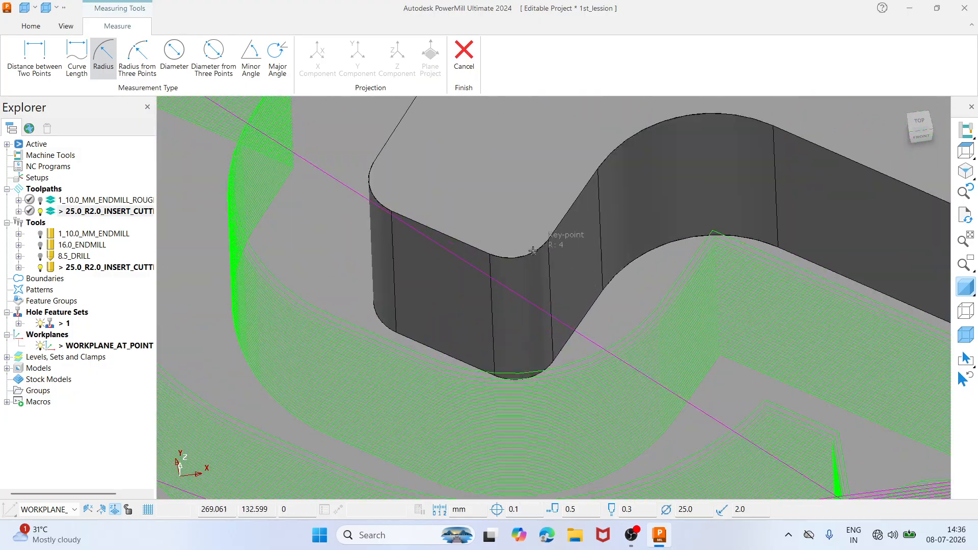
scroll(534, 253, "down", 3)
scroll(576, 204, "up", 3)
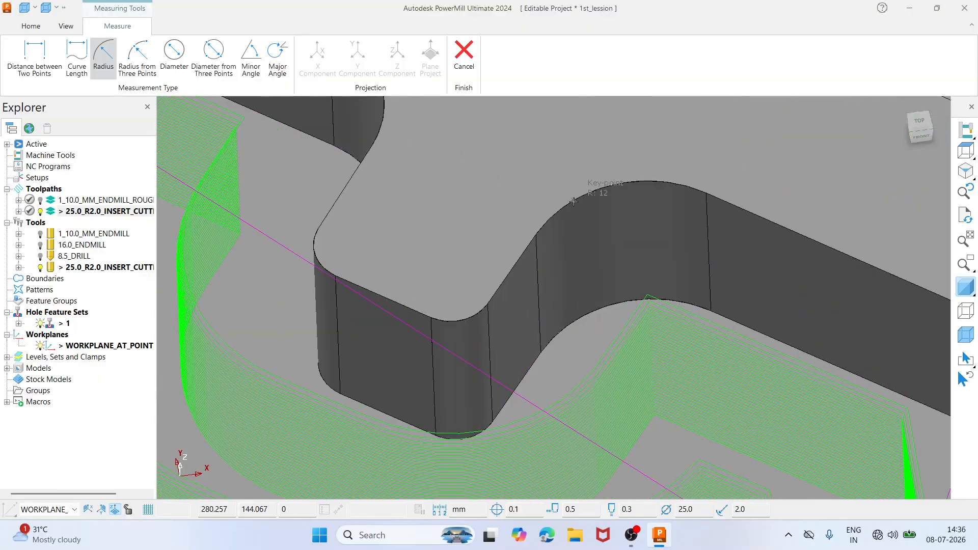
scroll(574, 202, "up", 3)
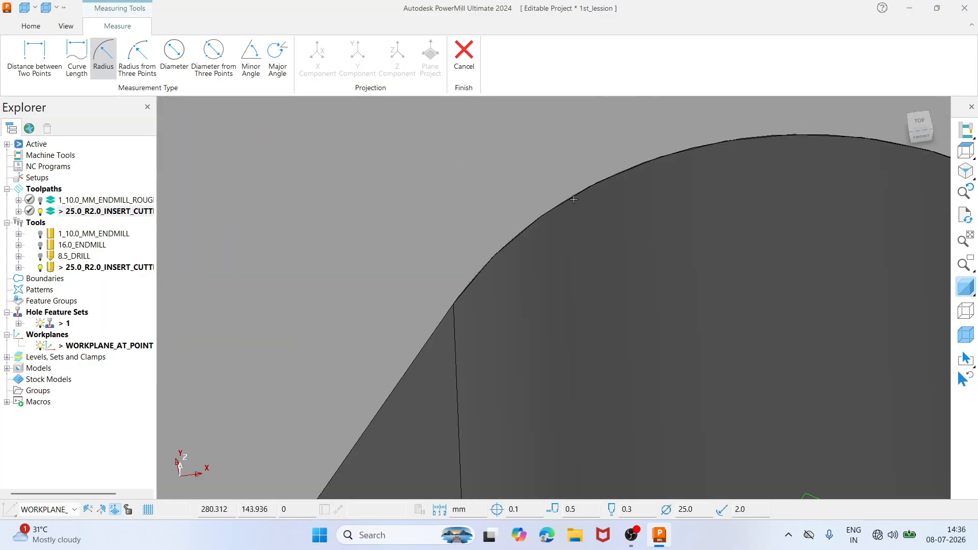
Measure the radii of the larger pocket's two corners nearest the pair of holes
scroll(573, 193, "down", 4)
scroll(674, 200, "up", 3)
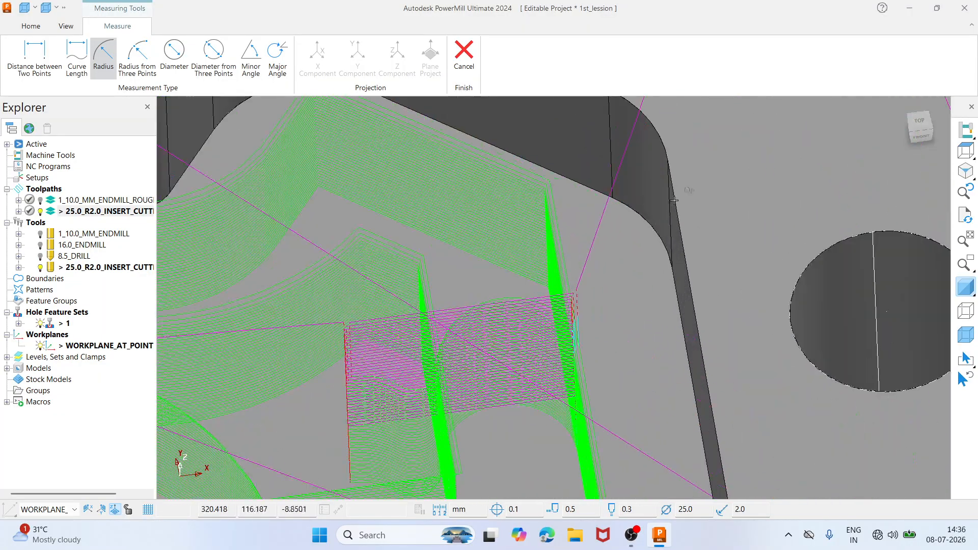
scroll(711, 305, "down", 4)
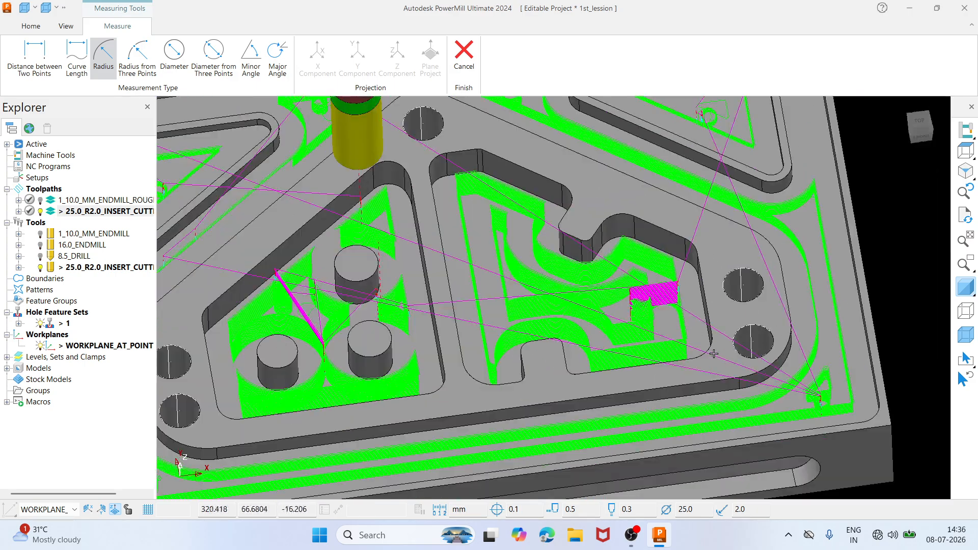
scroll(714, 353, "up", 4)
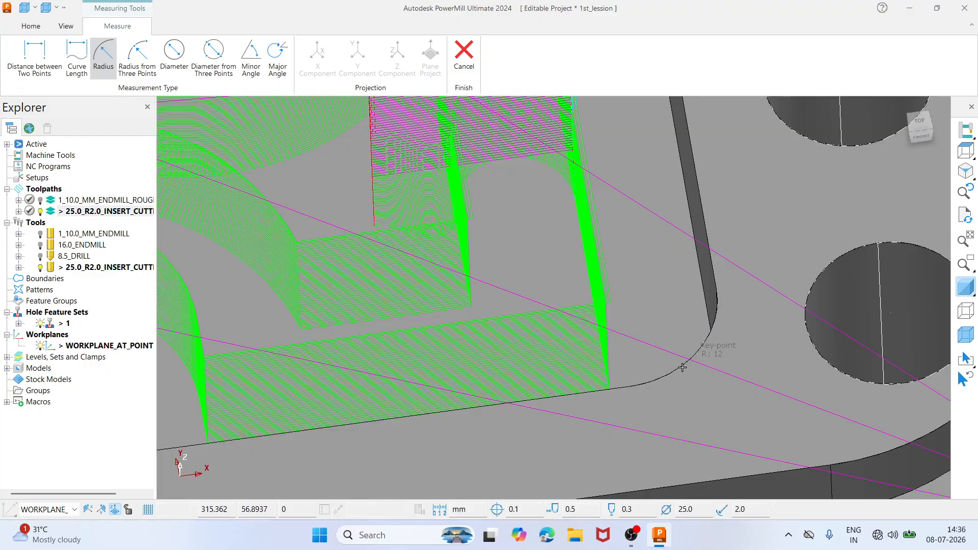
scroll(682, 368, "down", 4)
Measure the base and tip corner radii of the tab projecting from the larger pocket's front wall
scroll(649, 342, "up", 4)
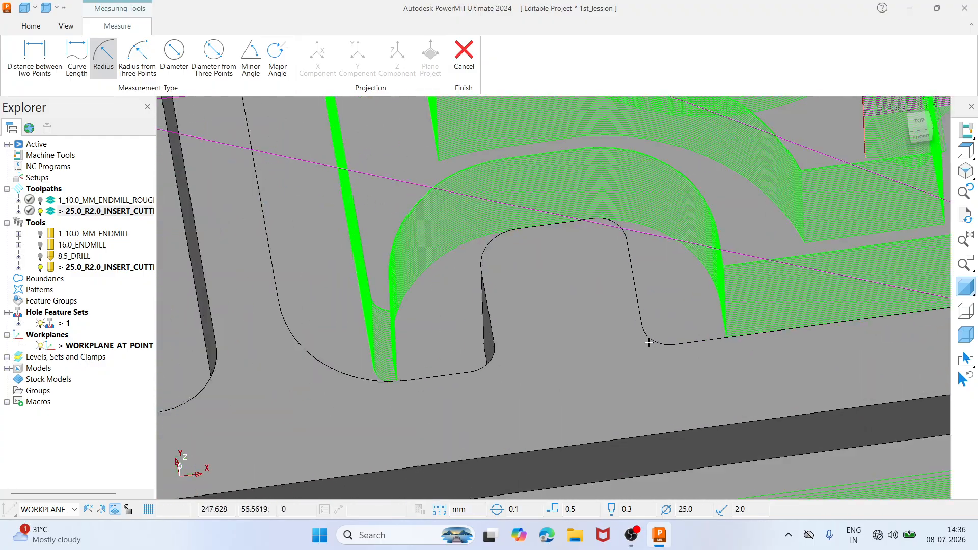
scroll(656, 340, "up", 3)
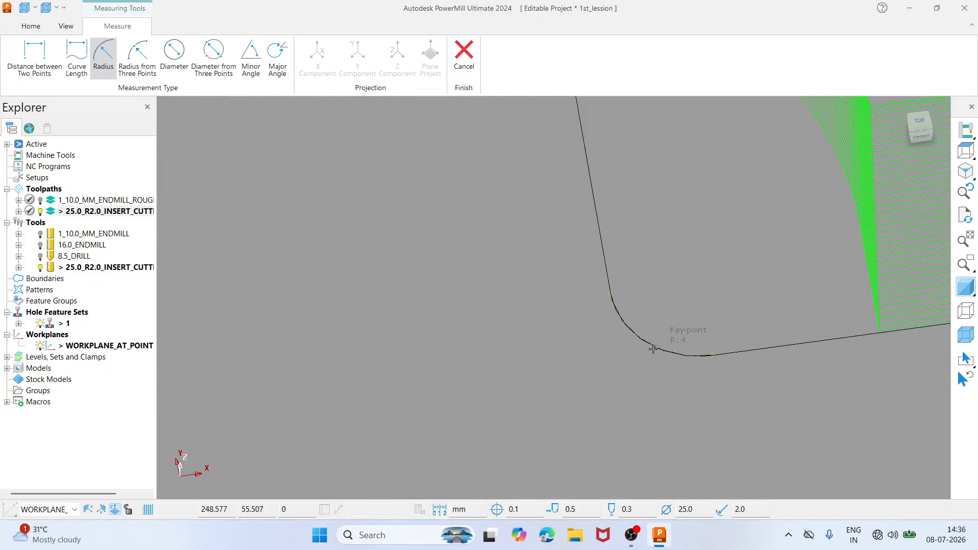
scroll(653, 349, "down", 4)
scroll(602, 194, "up", 4)
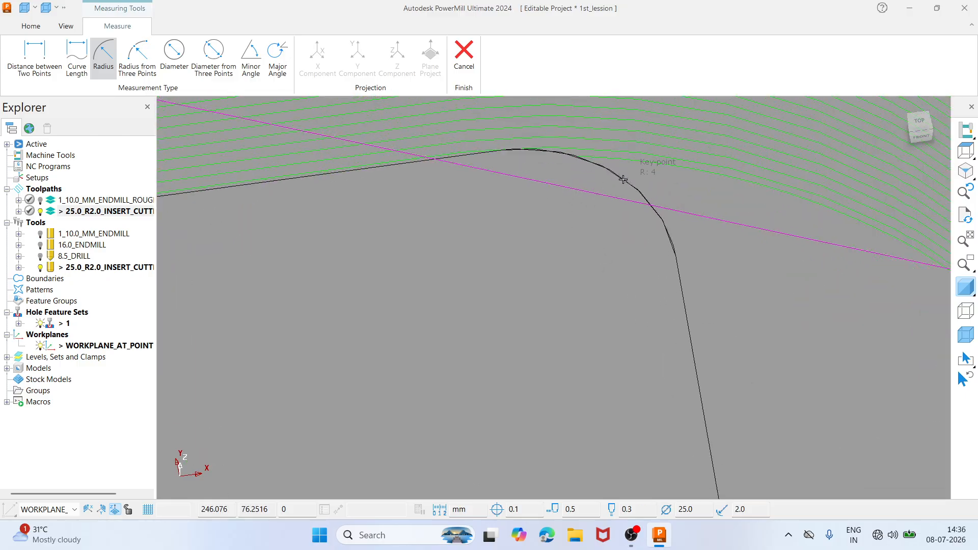
scroll(623, 179, "down", 4)
scroll(469, 219, "up", 4)
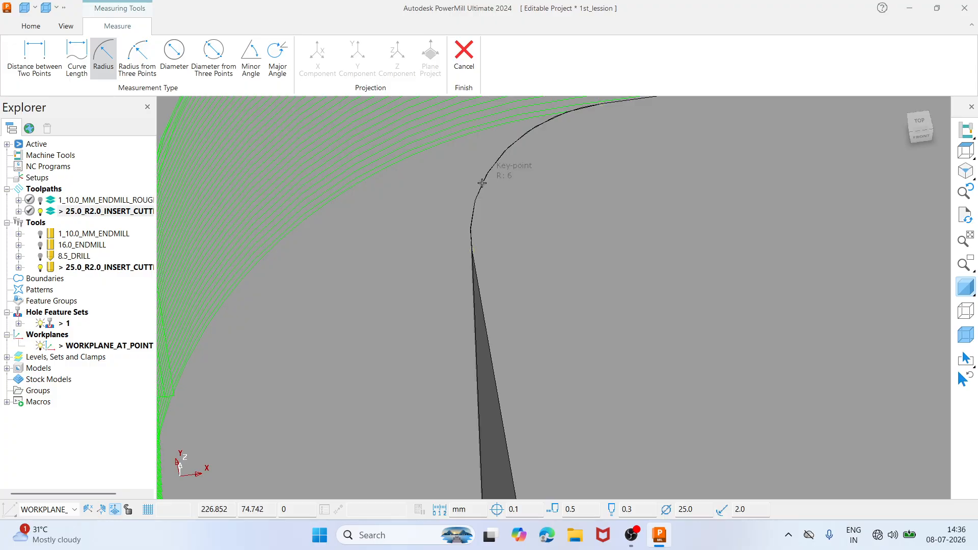
scroll(481, 181, "down", 3)
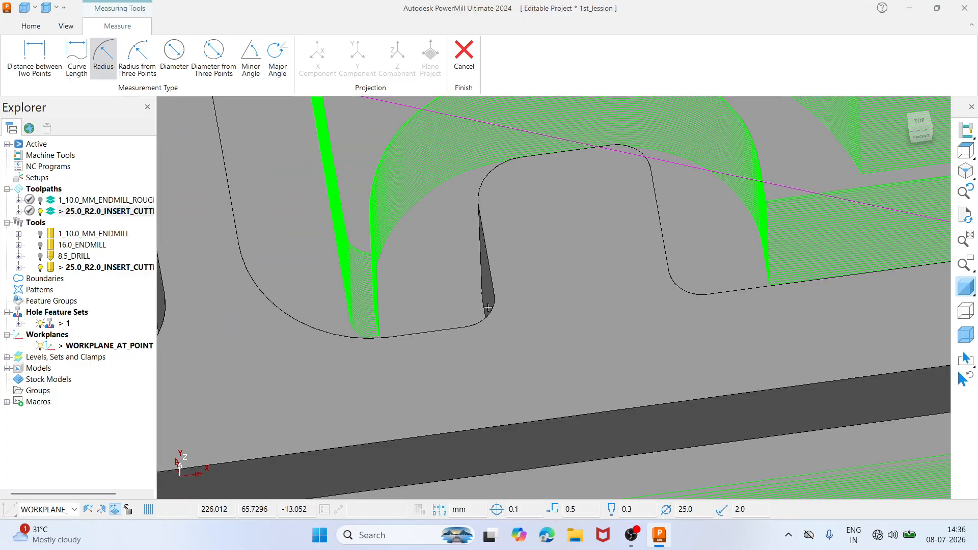
Measure the floor-edge radius of the corner at the base of the front tab in the larger pocket
scroll(489, 308, "down", 3)
scroll(463, 302, "up", 6)
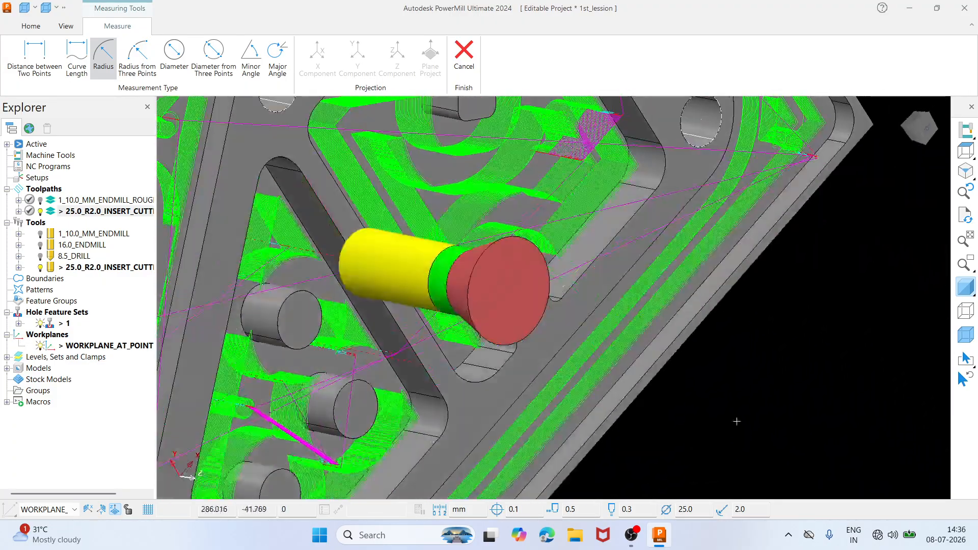
scroll(466, 283, "up", 5)
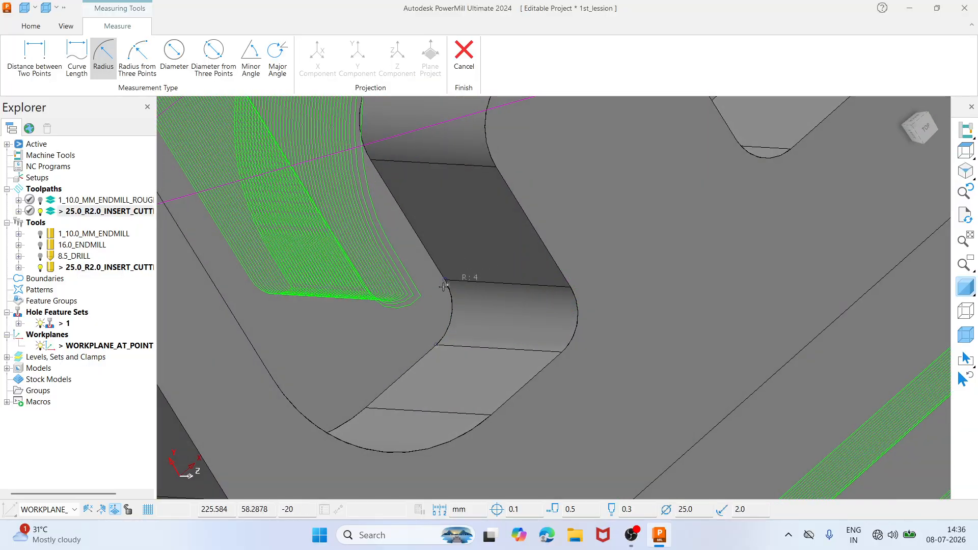
scroll(466, 273, "down", 5)
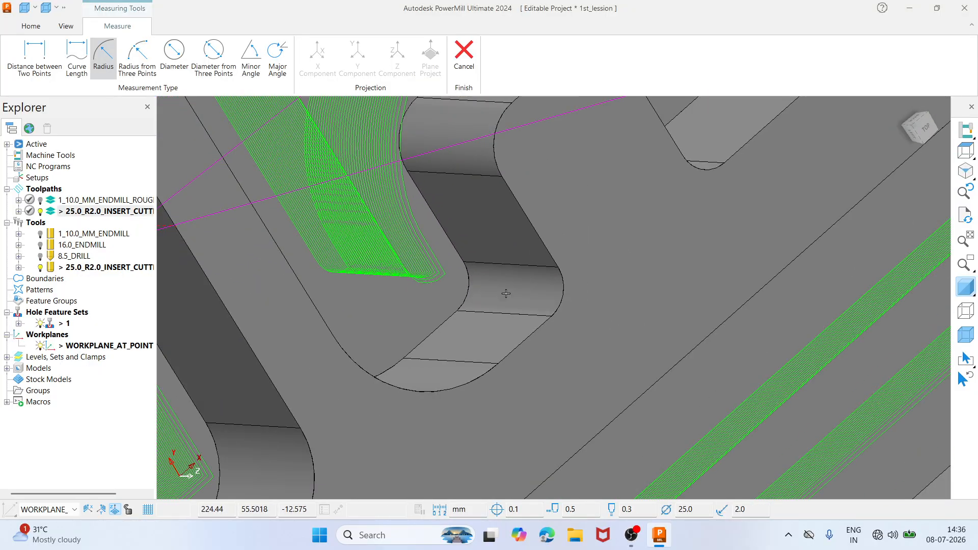
Measure the floor-edge radius of the angled corner of the three-boss pocket, on the side facing the pair of holes
left_click(973, 153)
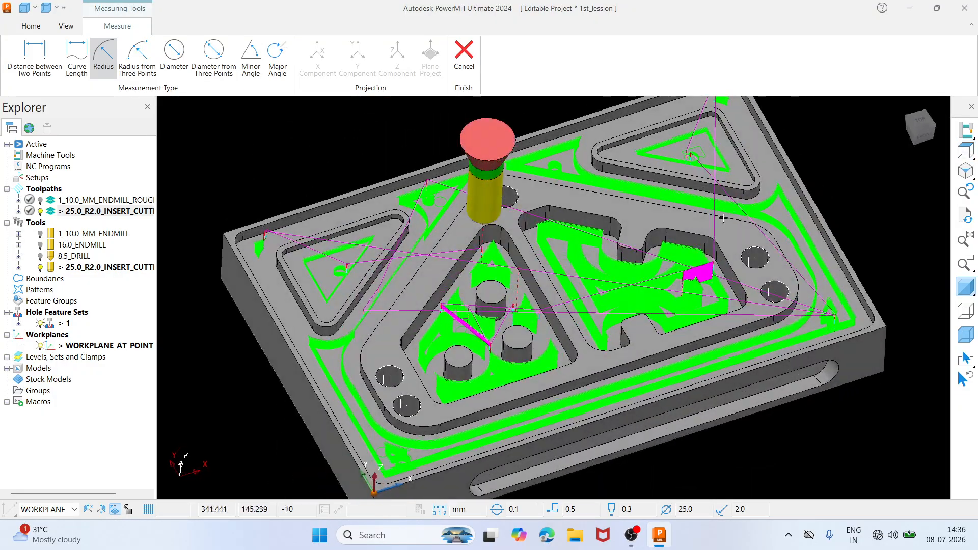
scroll(372, 375, "up", 5)
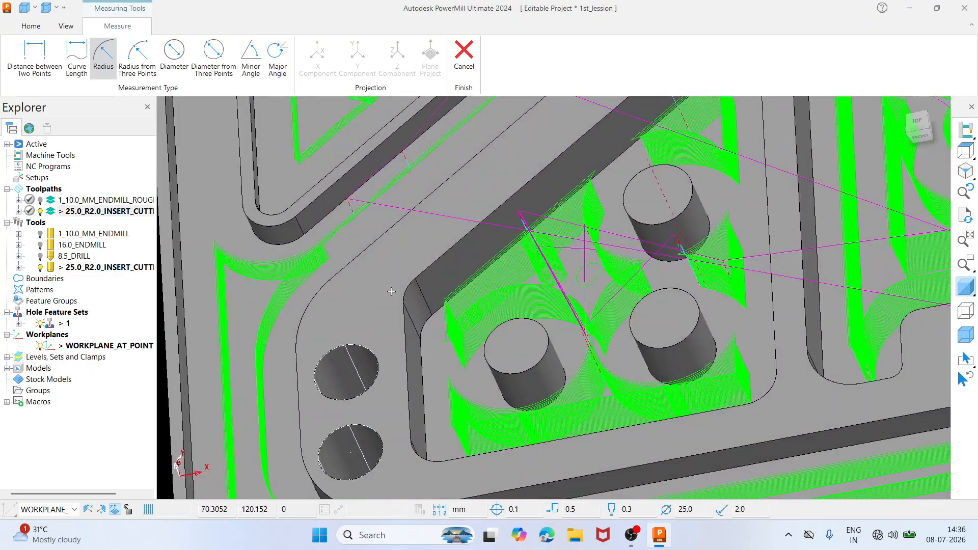
scroll(391, 291, "up", 3)
scroll(424, 280, "up", 4)
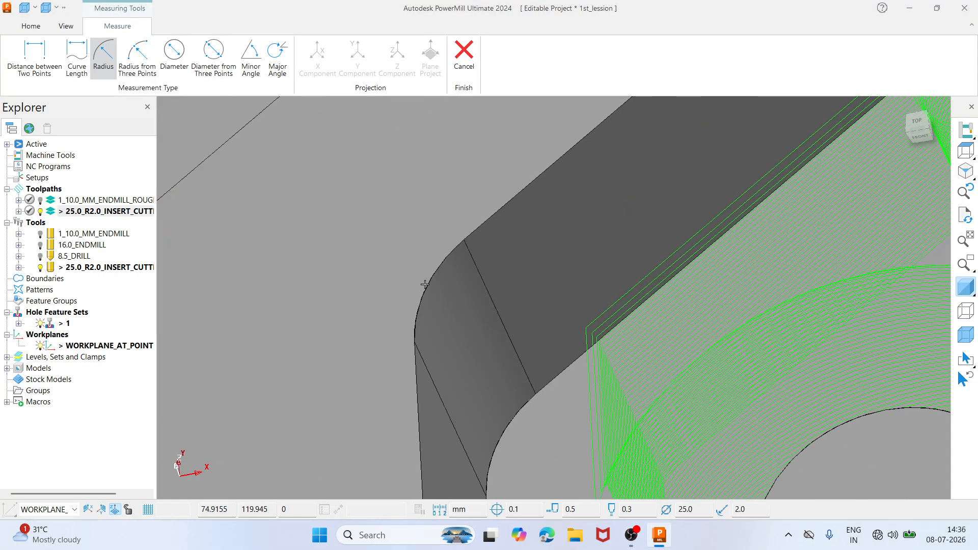
scroll(433, 282, "up", 2)
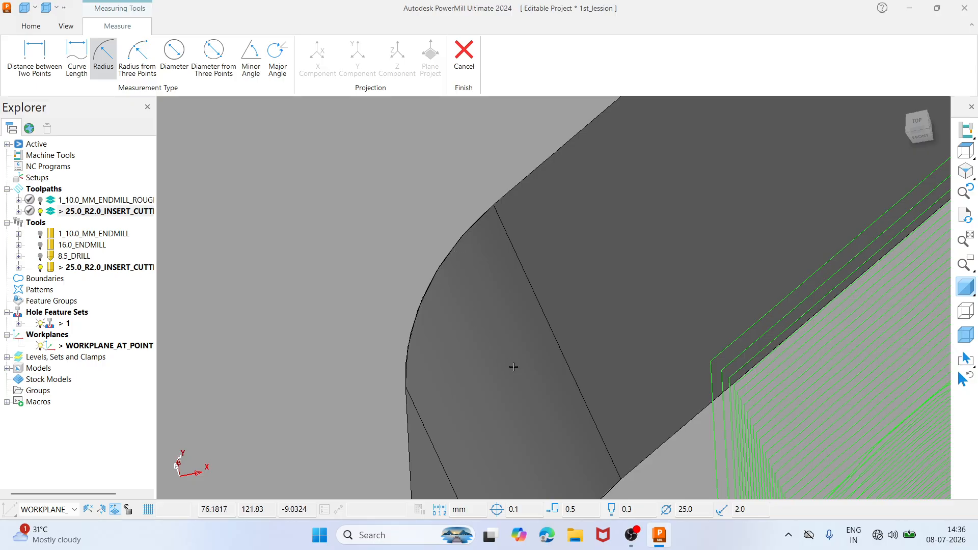
scroll(513, 367, "down", 3)
scroll(538, 388, "up", 5)
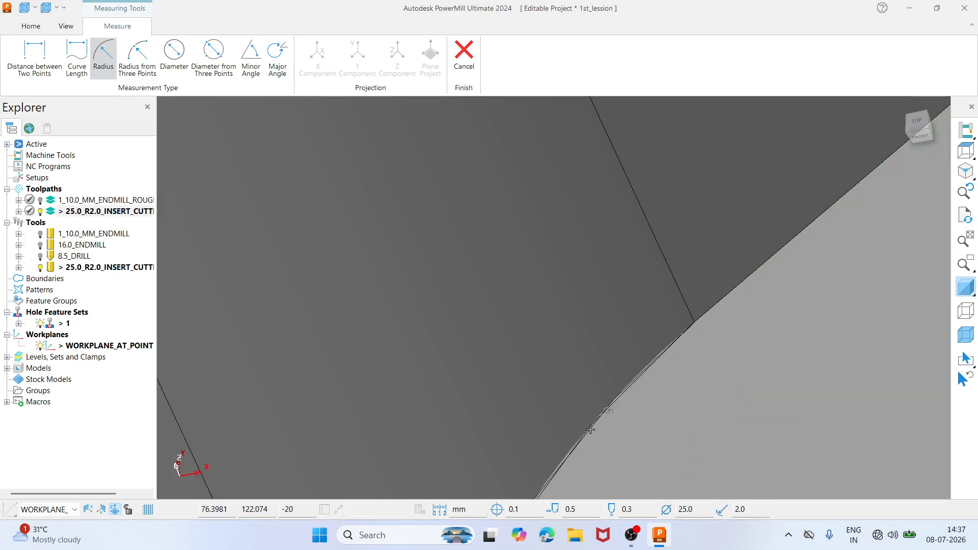
scroll(590, 430, "down", 2)
scroll(591, 430, "up", 2)
scroll(592, 430, "down", 1)
scroll(591, 429, "up", 1)
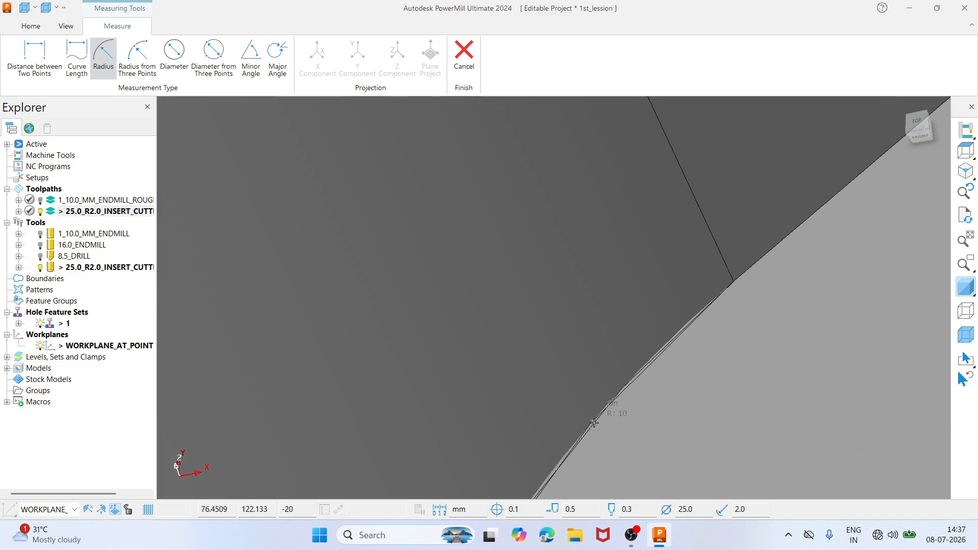
scroll(594, 424, "down", 2)
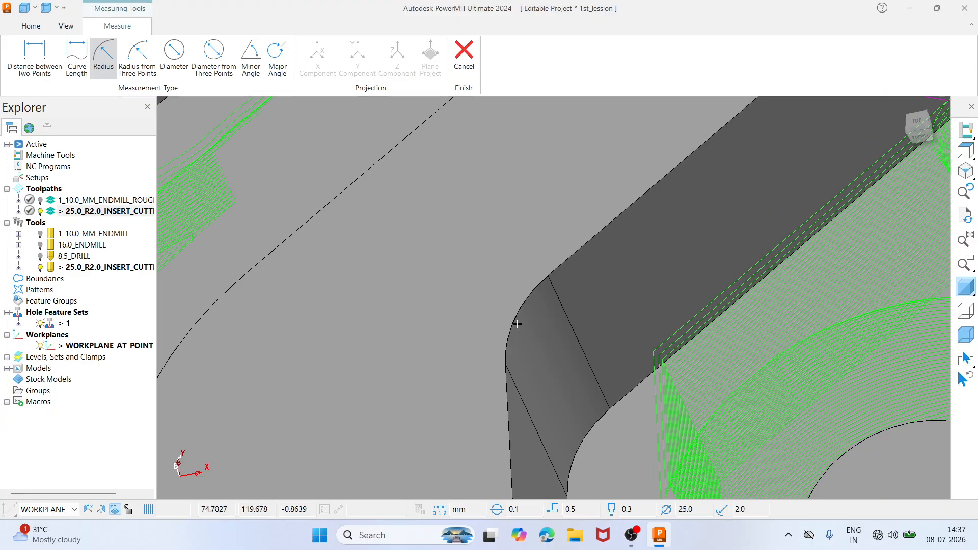
Review the toolpath over the whole part in top and isometric views, and exit the Radius measurement
left_click(965, 151)
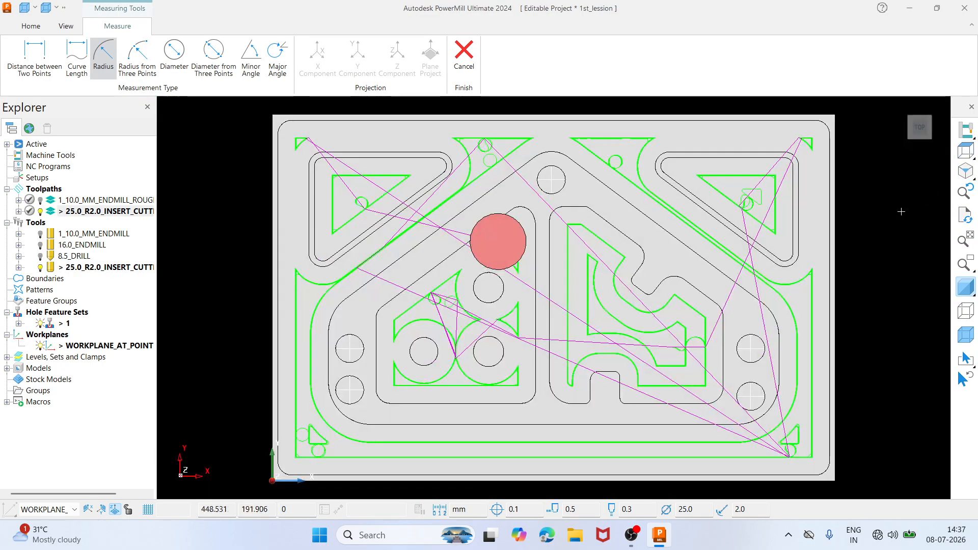
middle_click_drag(677, 332, 693, 286)
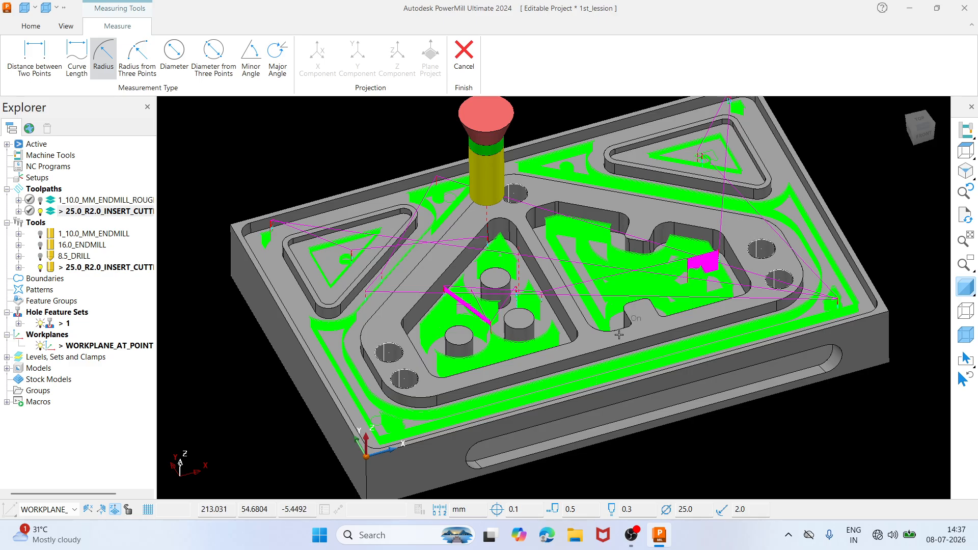
left_click(464, 54)
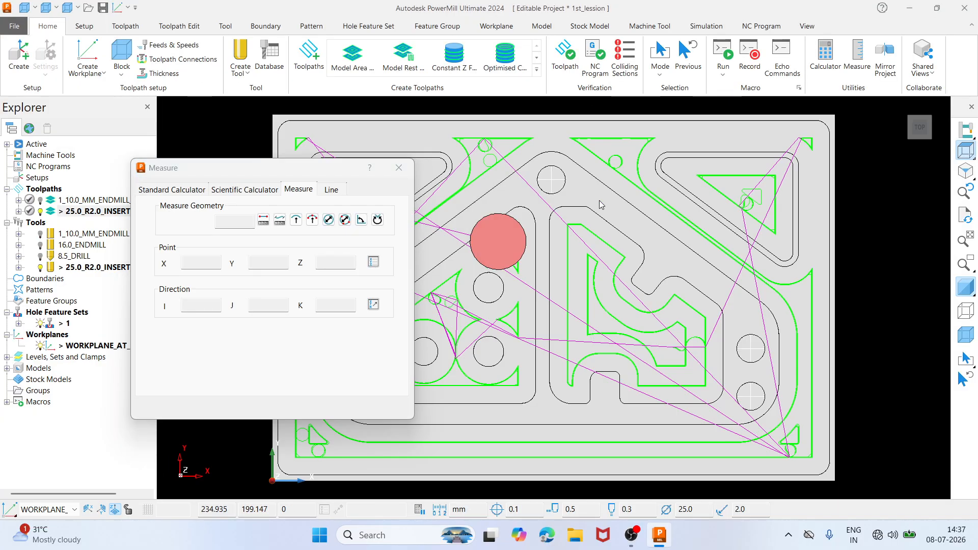
Close the measuring window and create a new toolpath with the Model Rest Area Clearance strategy
left_click(919, 119)
left_click(410, 167)
middle_click_drag(596, 311, 586, 219)
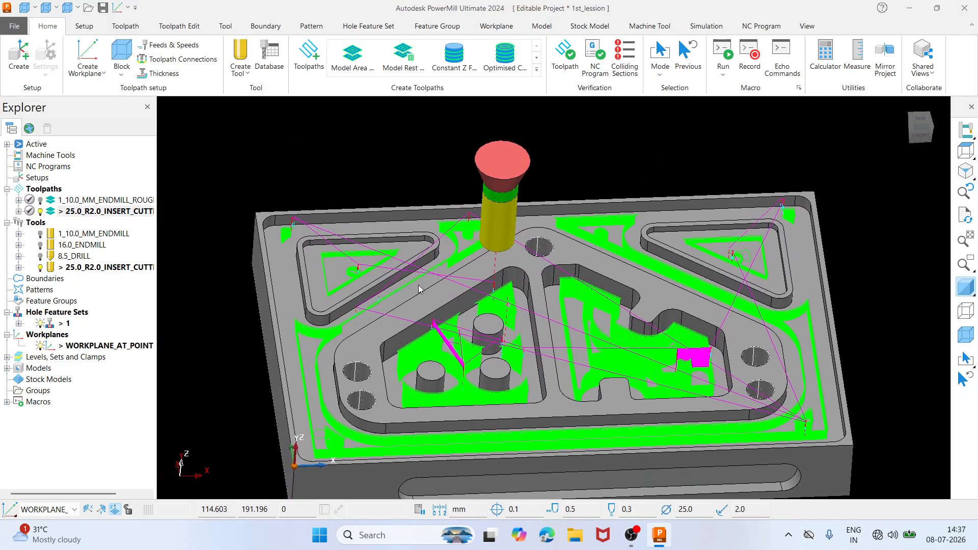
scroll(367, 401, "up", 3)
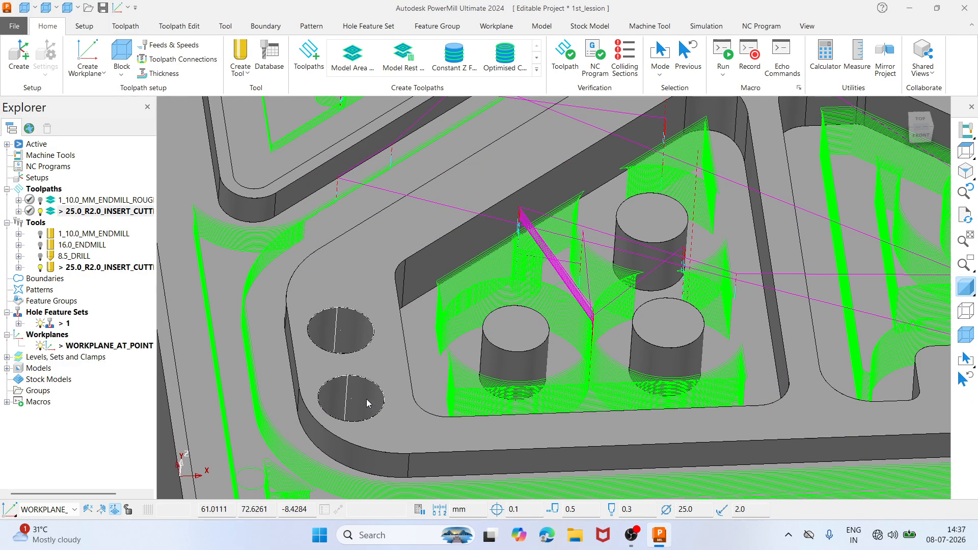
right_click(56, 193)
left_click(106, 222)
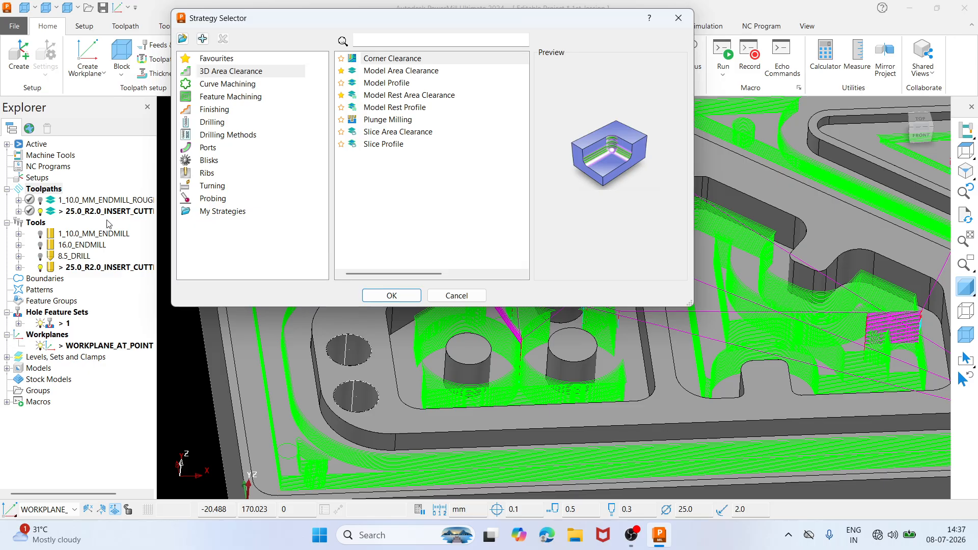
left_click(231, 72)
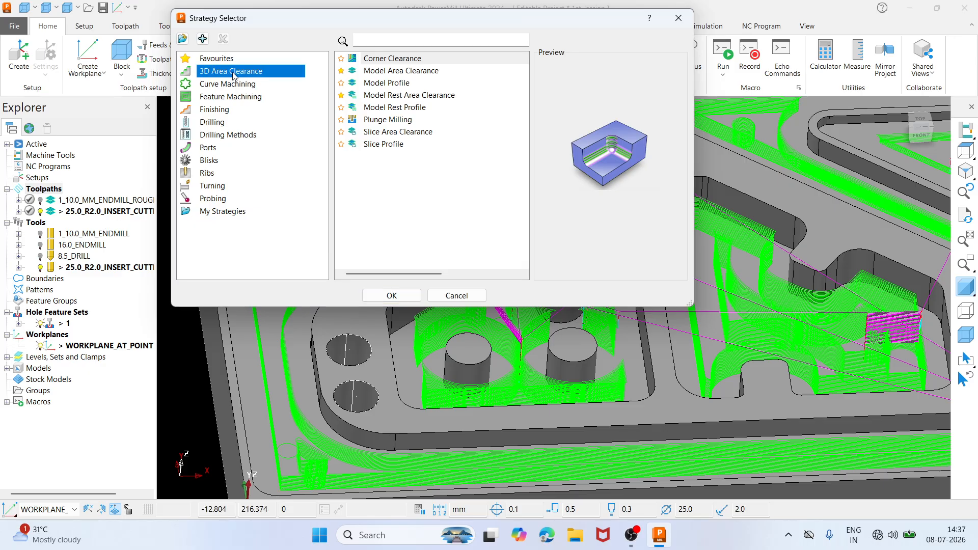
left_click(386, 97)
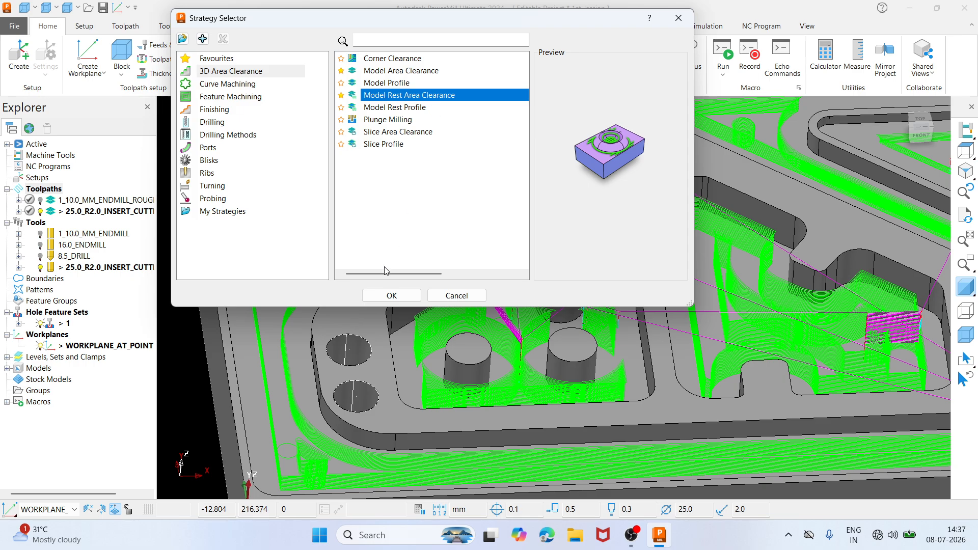
left_click(391, 295)
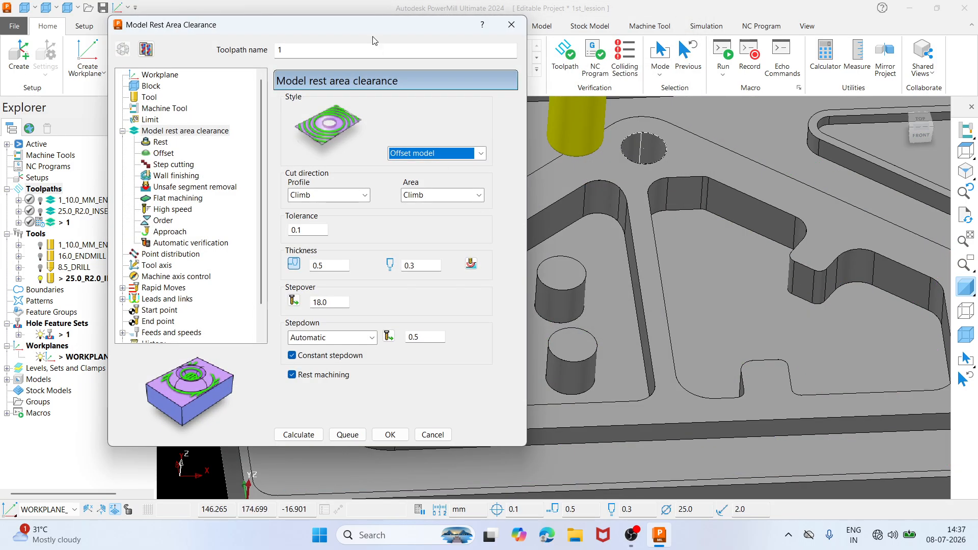
Activate the 25.0_R2.0_INSERT_CUTTER_ROUGH toolpath and examine which pocket corners and narrow areas it leaves uncut
left_click_drag(363, 28, 226, 127)
scroll(632, 226, "down", 5)
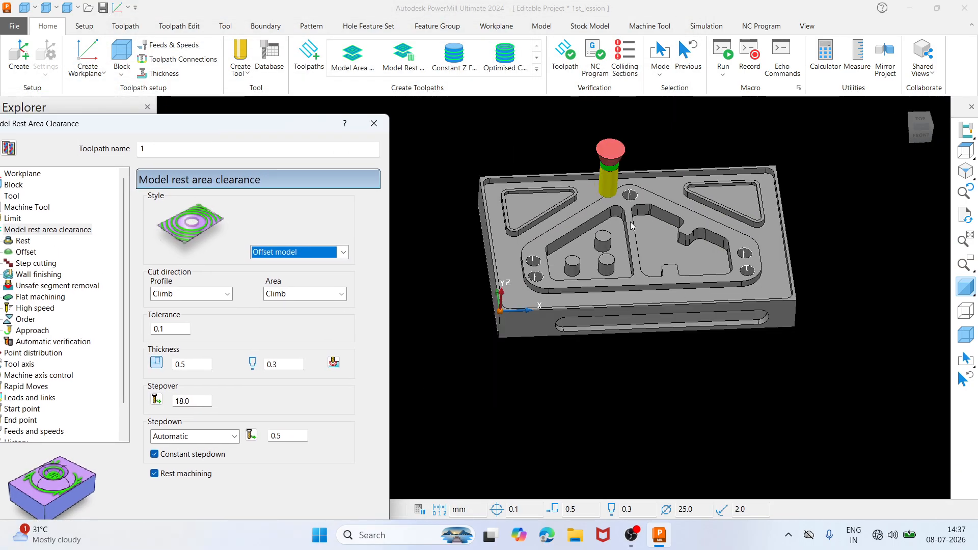
scroll(613, 227, "up", 5)
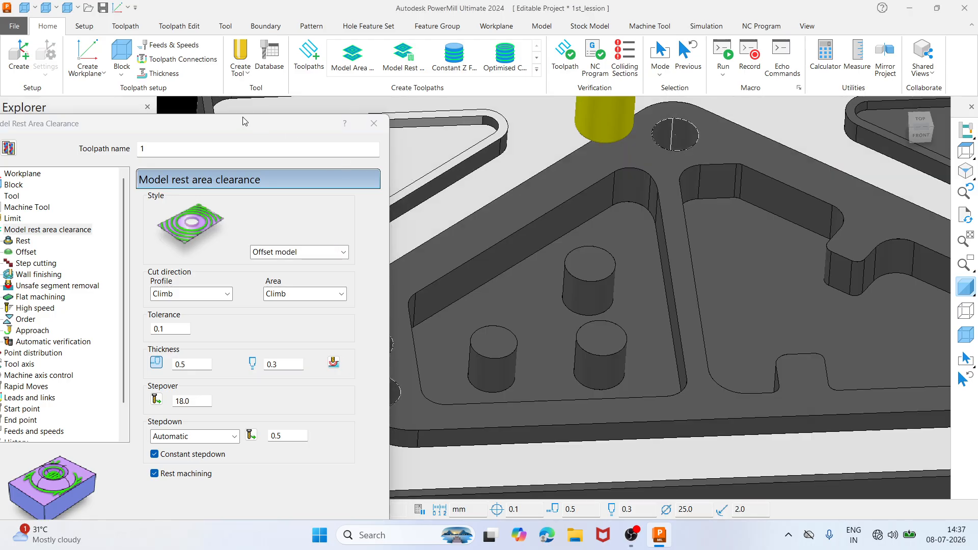
mouse_move(245, 120)
left_mouse_down()
mouse_move(285, 134)
mouse_move(444, 254)
left_mouse_up()
left_click(198, 170)
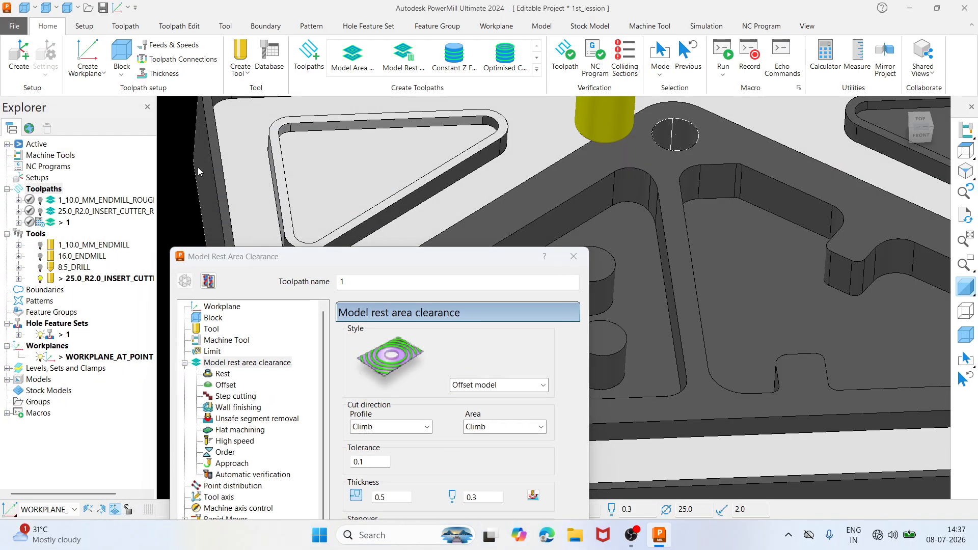
left_click(51, 208)
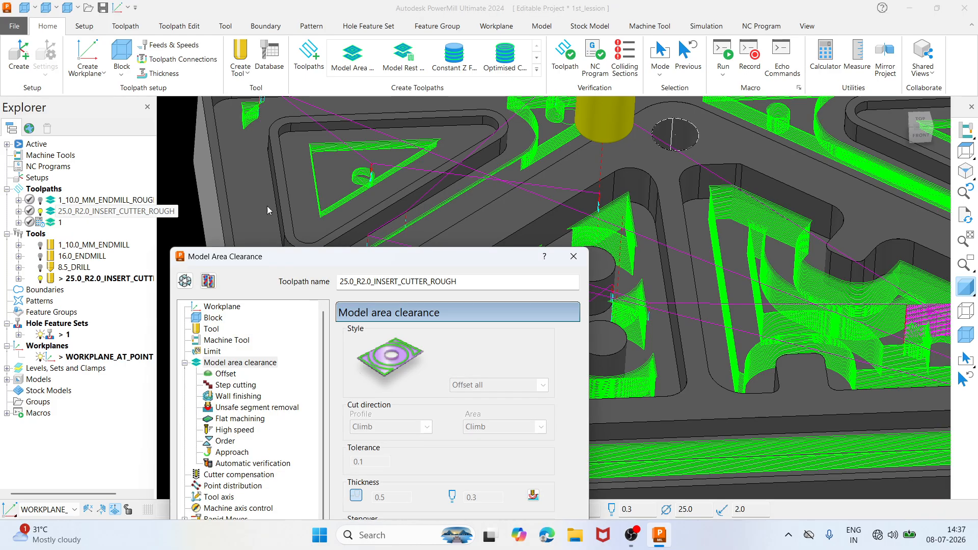
scroll(632, 181, "up", 5)
scroll(640, 159, "down", 5)
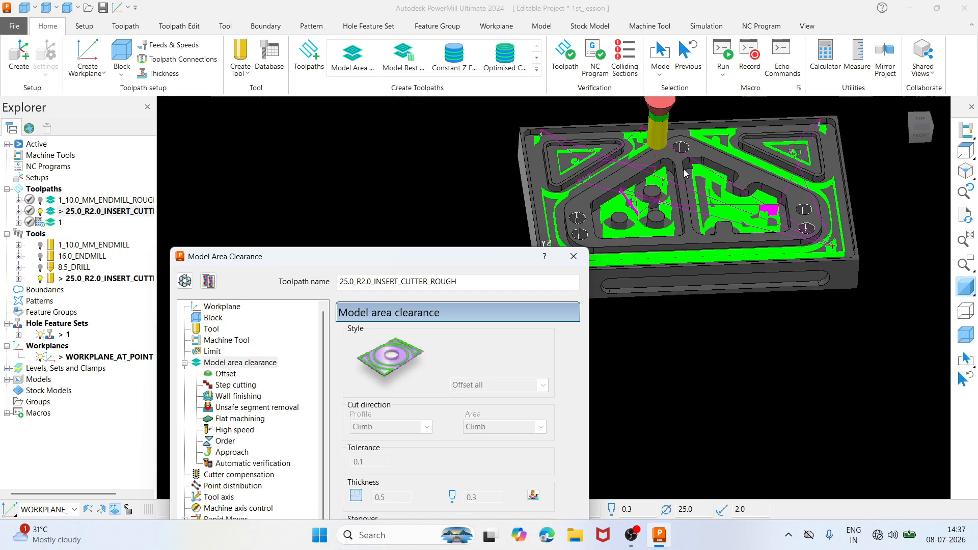
scroll(729, 124, "up", 3)
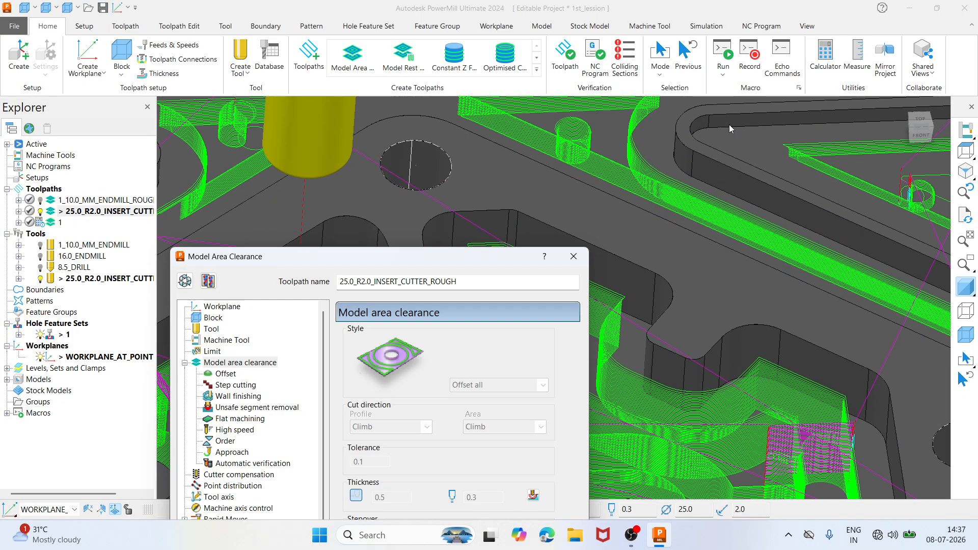
scroll(729, 124, "down", 4)
scroll(496, 186, "up", 4)
scroll(493, 189, "down", 3)
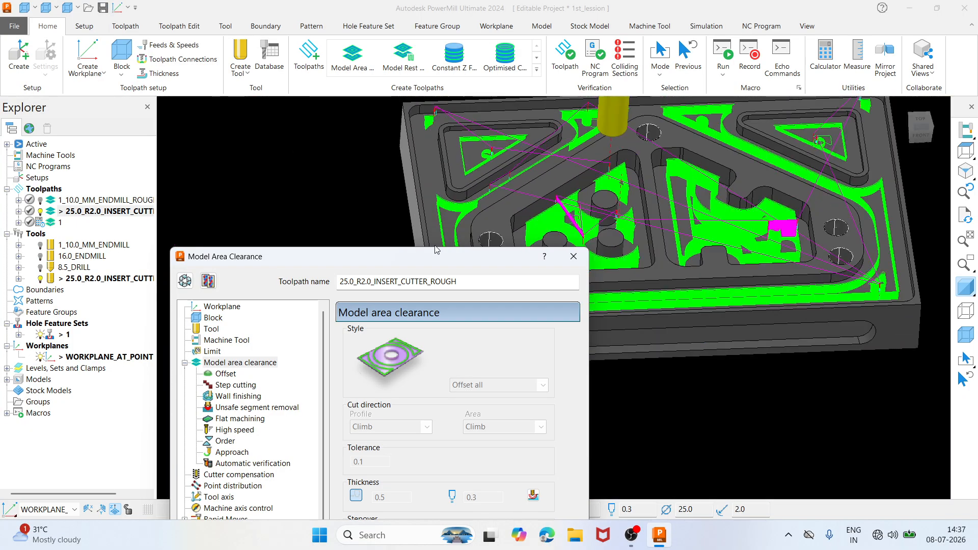
left_click(965, 151)
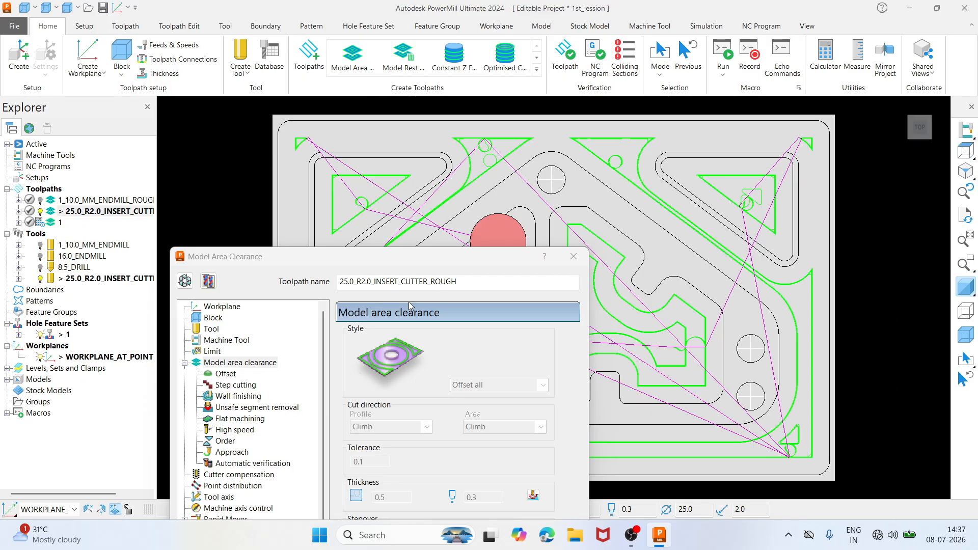
left_click_drag(383, 265, 340, 141)
middle_click_drag(584, 345, 622, 214)
scroll(621, 214, "down", 3)
left_click_drag(351, 143, 388, 47)
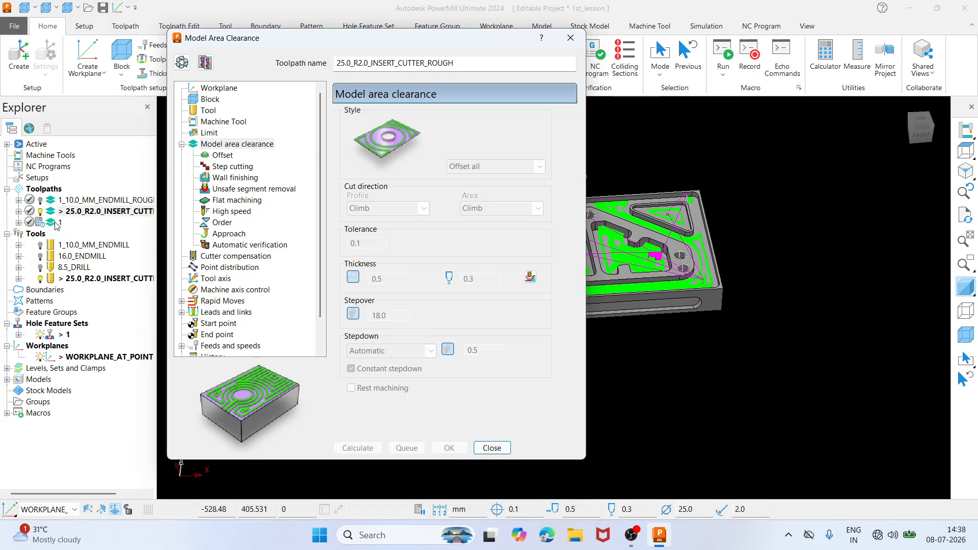
Reactivate the rest area clearance toolpath and give it a new end mill with a diameter of 8 mm
double_click(56, 225)
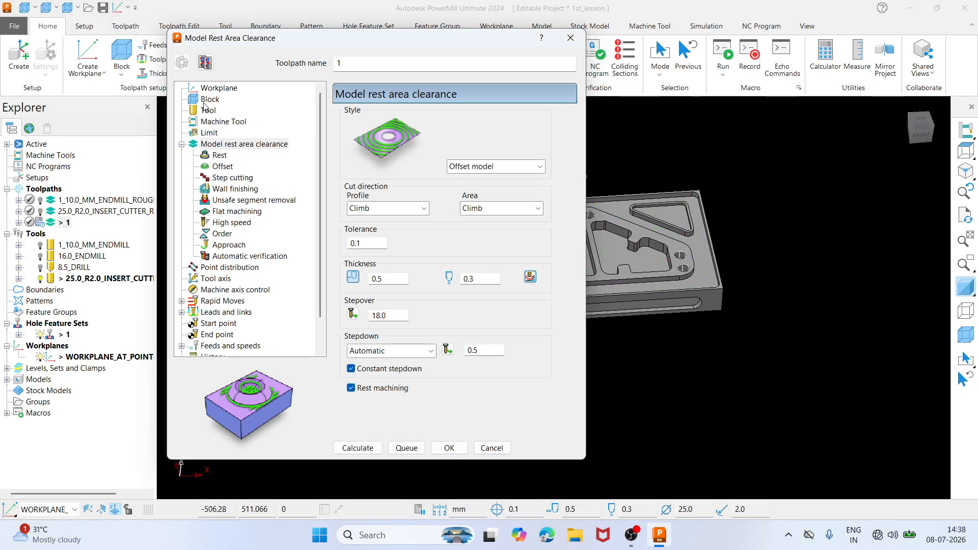
left_click(207, 111)
left_click(395, 120)
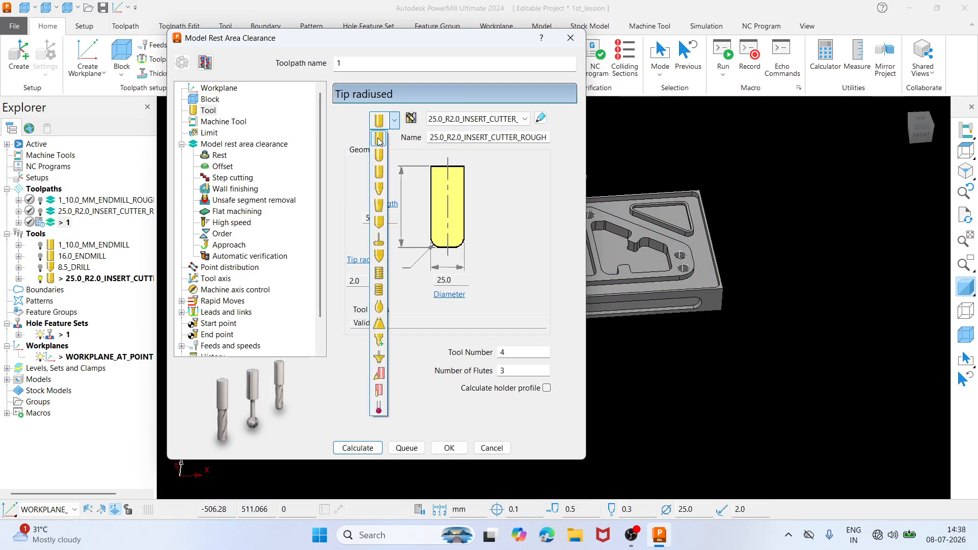
left_click(380, 139)
double_click(461, 284)
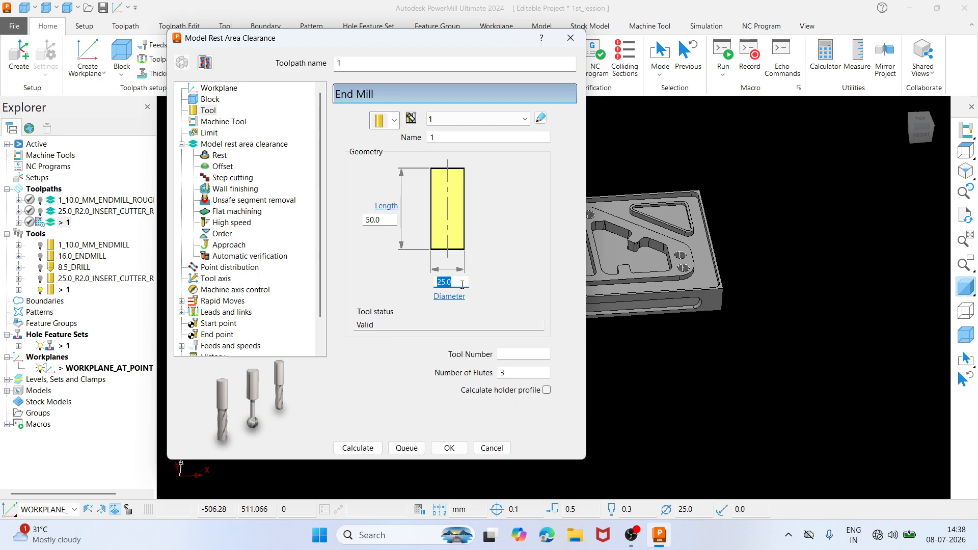
type("8")
key("Return")
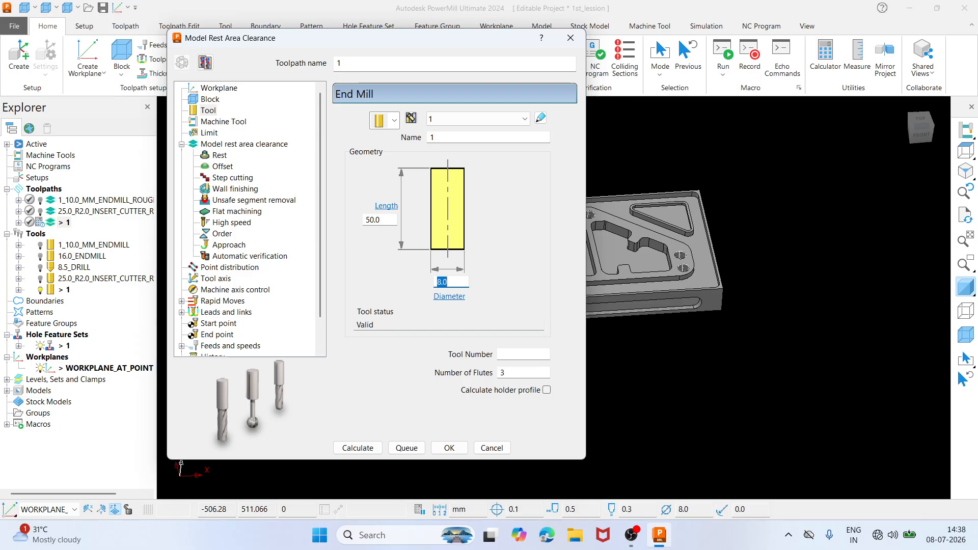
Set the end mill's tool number to 5 and its flutes to 4, and name it 8.0_EM_REST_
left_click(514, 357)
type("5")
left_click(524, 376)
left_click(442, 139)
type("8.0_EM_REST_")
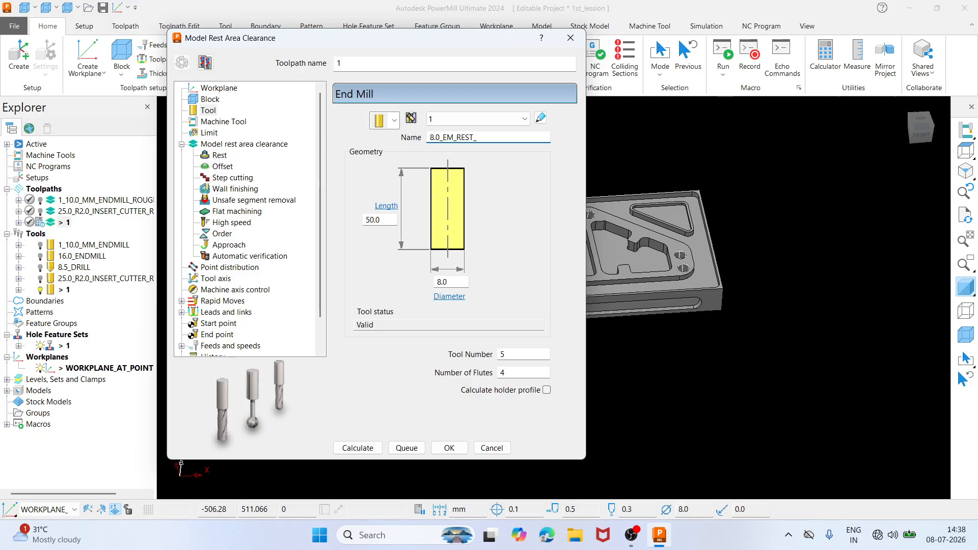
key("Return")
Rename the rest area clearance toolpath 8.0_EM_REST_ by copying the tool's name
key("ctrl+c")
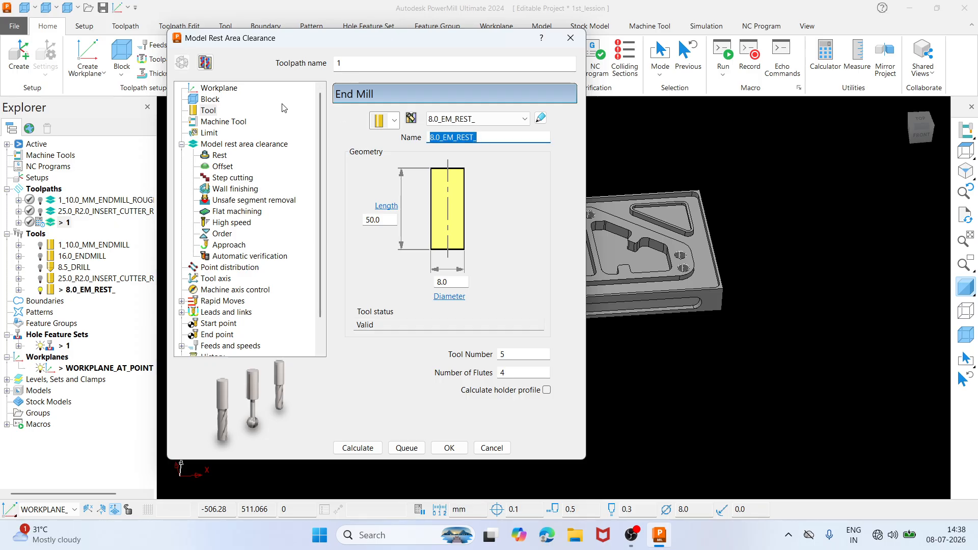
left_click(352, 61)
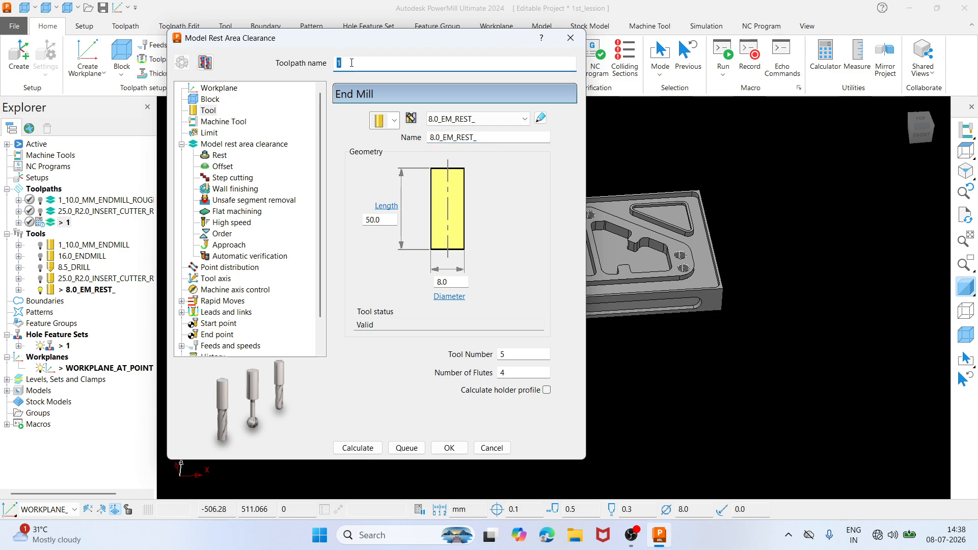
key("ctrl+v")
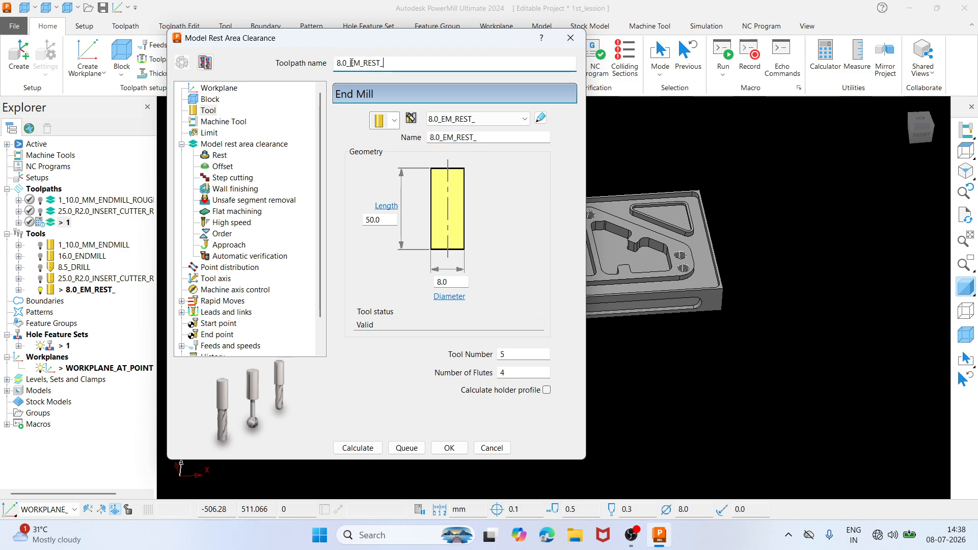
Open the end mill for editing and add a shank component with a length of 10 mm
left_click(541, 118)
left_click_drag(371, 101, 393, 95)
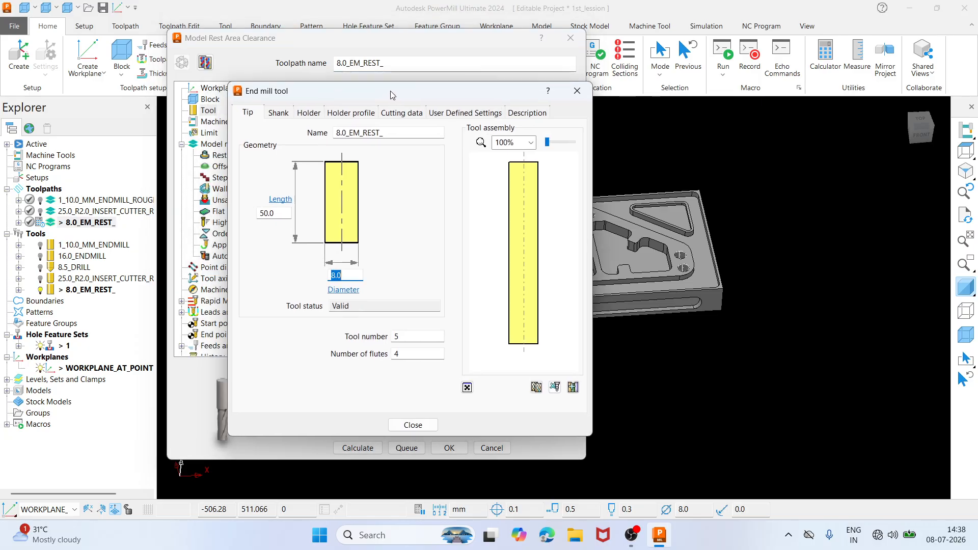
left_click(279, 113)
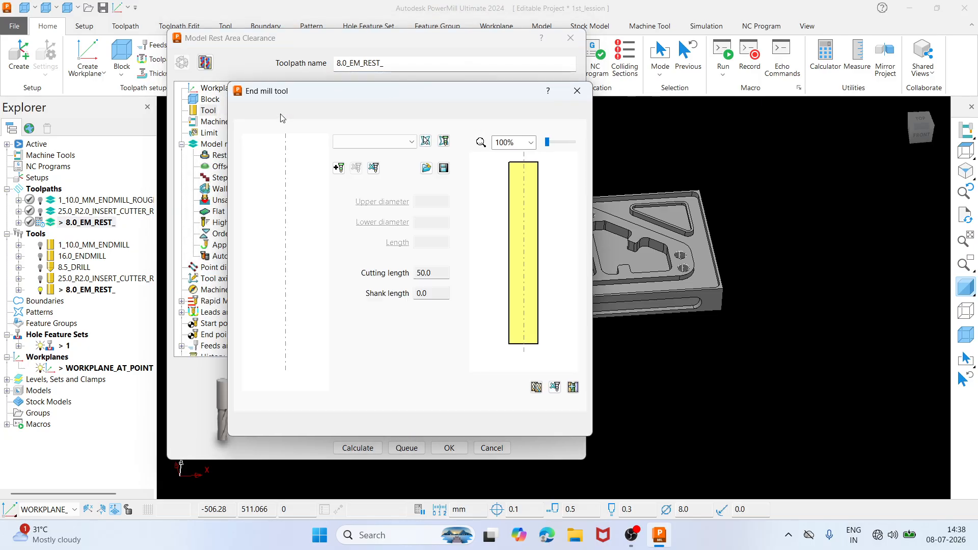
left_click(339, 169)
double_click(441, 243)
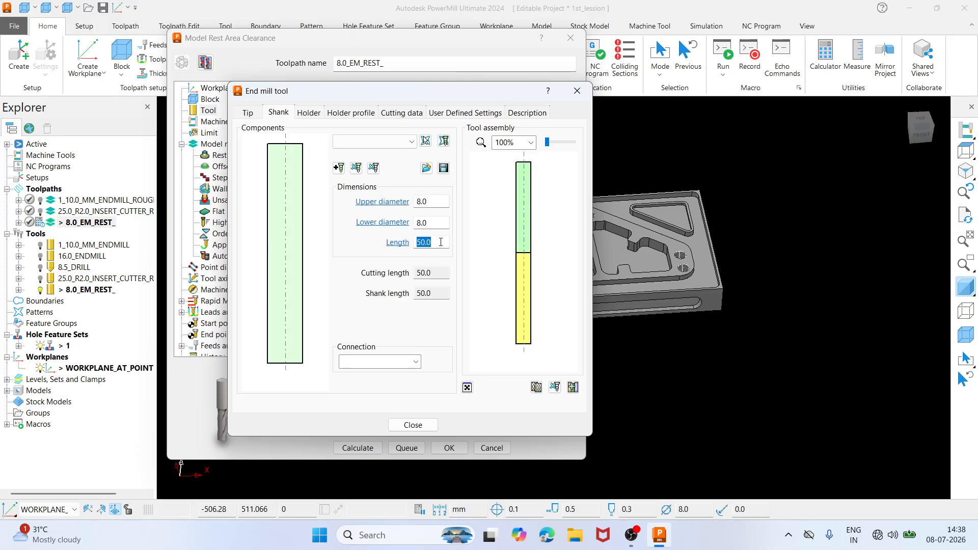
type("10")
key("Return")
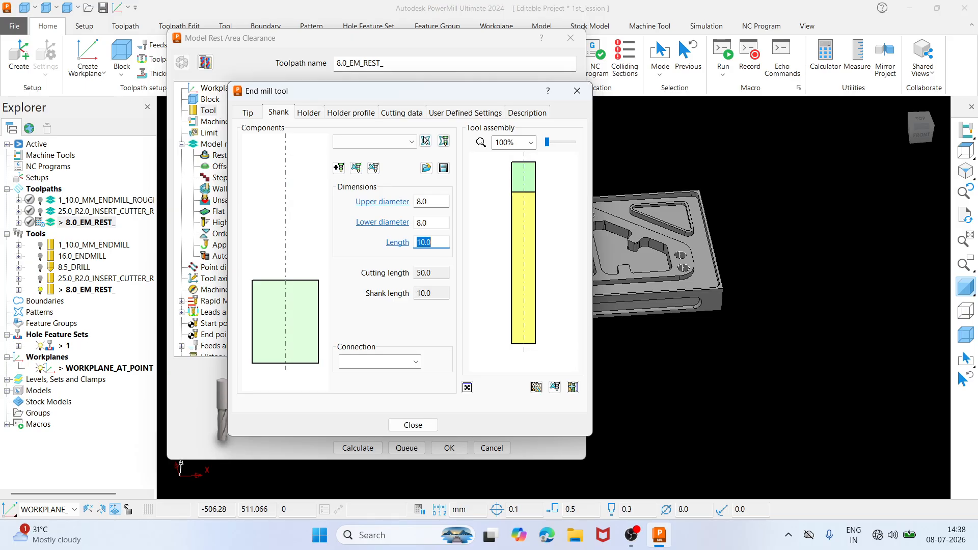
Add a holder component to the end mill and set its overhang to 60 mm
left_click(309, 113)
left_click(339, 192)
left_click(427, 308)
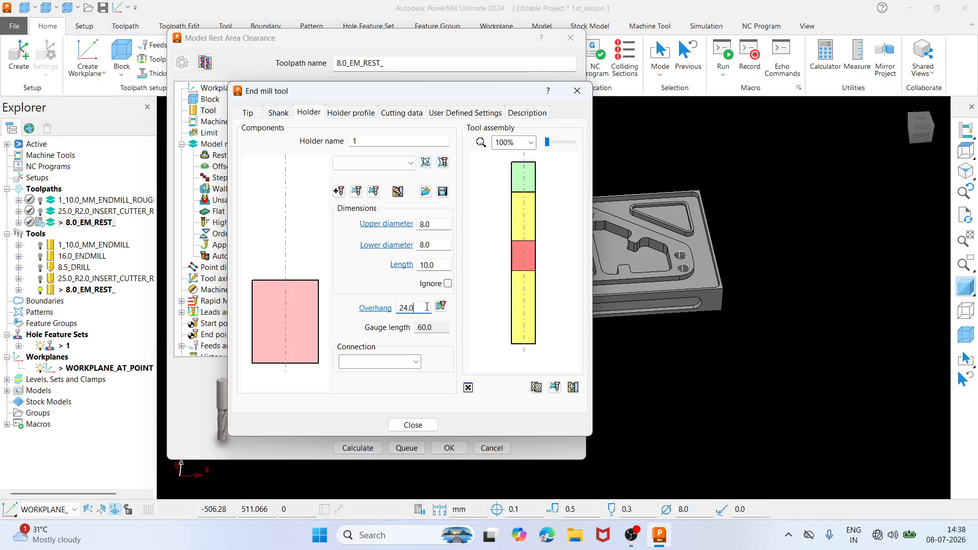
double_click(427, 308)
type("6")
key("Return")
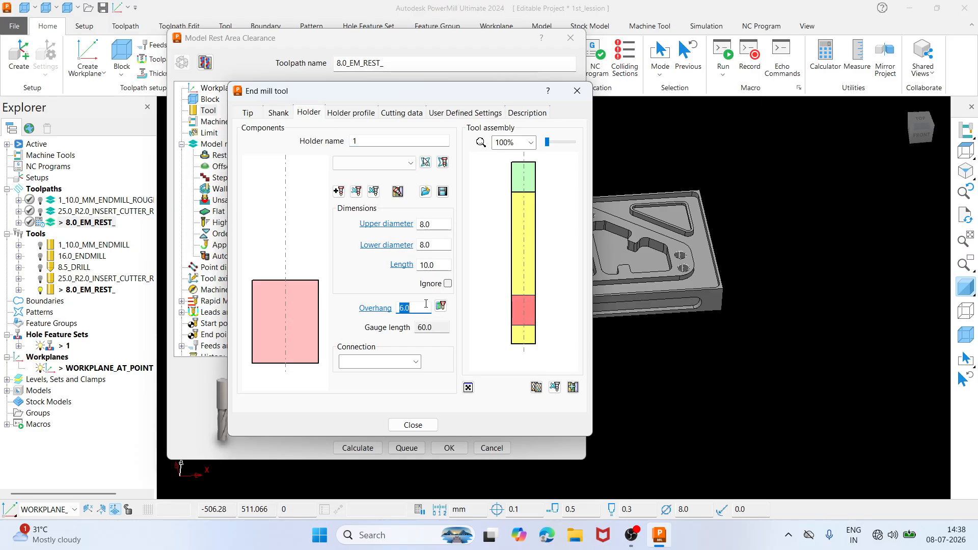
type("60")
key("Return")
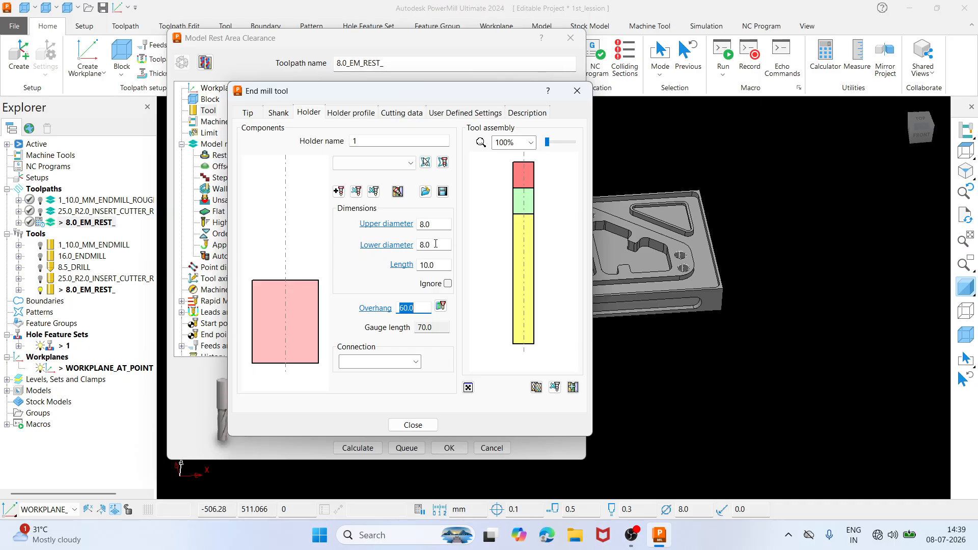
Set the holder's length to 20 mm and its upper diameter to 25 mm, and finish editing the tool
double_click(439, 266)
type("20")
key("Return")
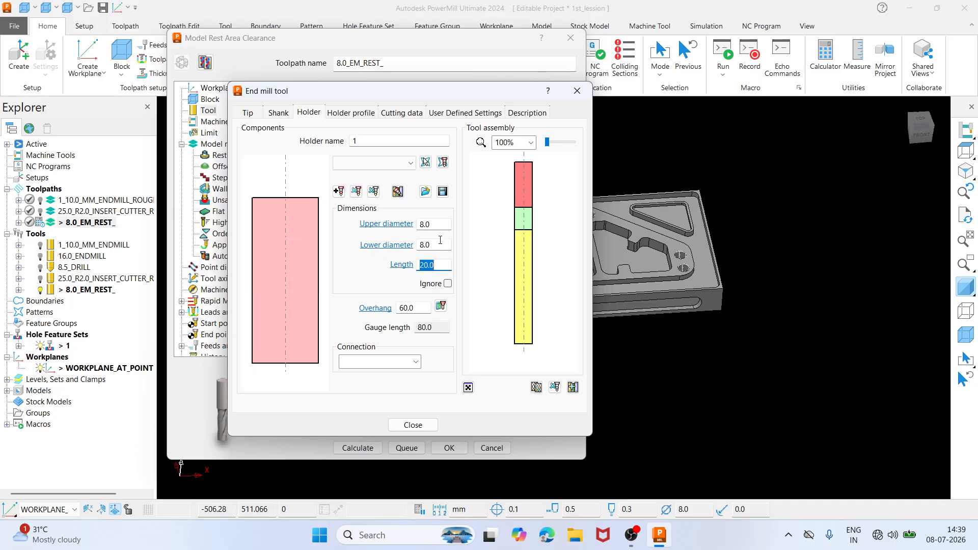
double_click(439, 226)
type("25")
key("Return")
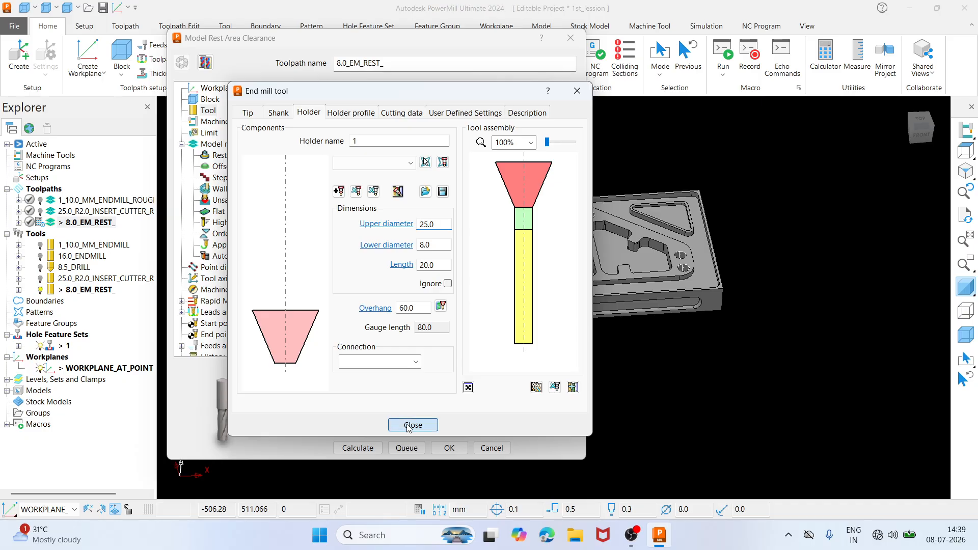
left_click(411, 425)
Choose the toolpath's block limit option and return to the main model rest area clearance settings
left_click(219, 122)
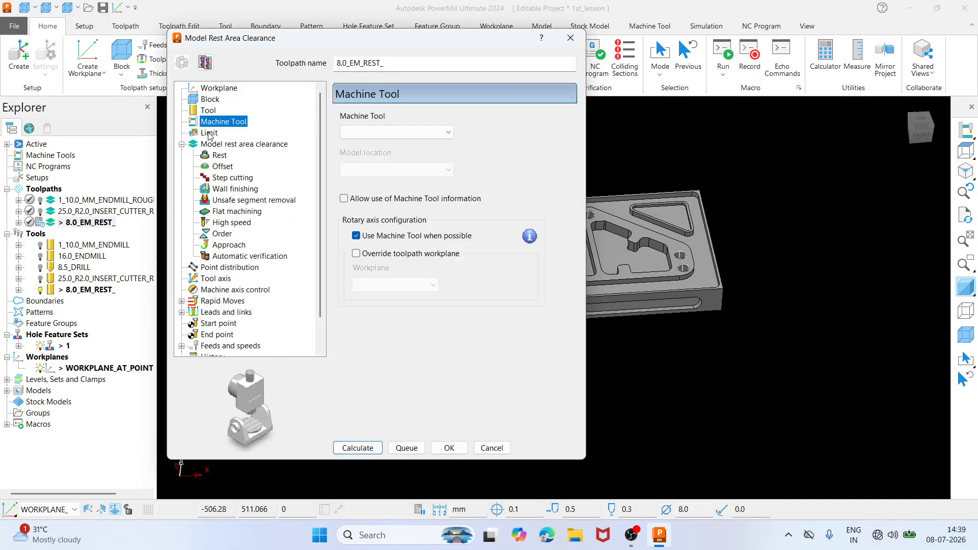
left_click(212, 133)
left_click(543, 226)
left_click(524, 260)
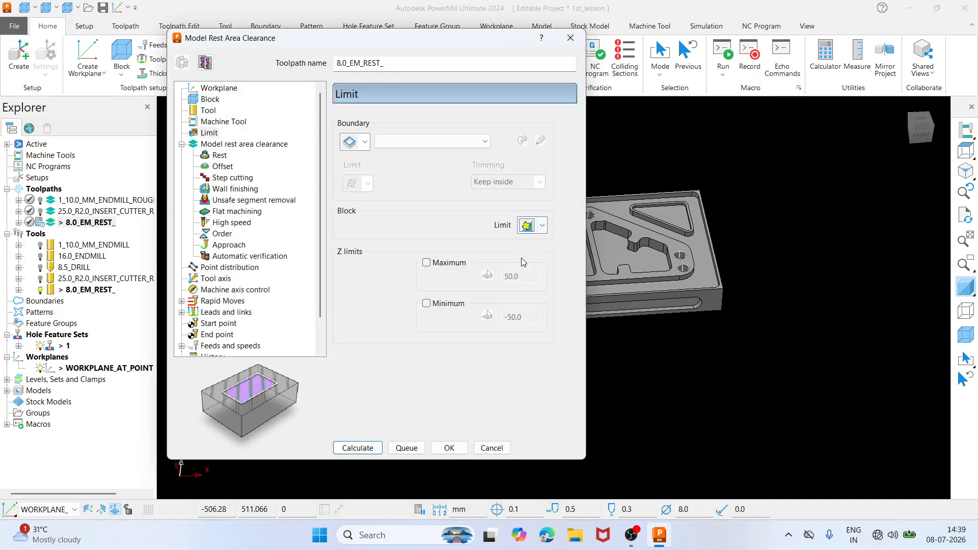
left_click(237, 144)
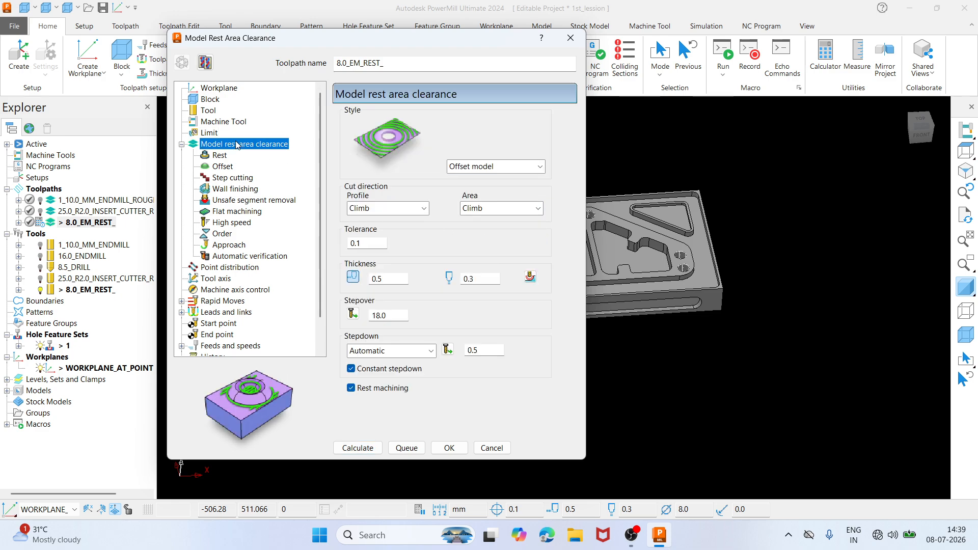
Set the rest area clearance toolpath's stepover to 5 mm and its stepdown to 0.25 mm
double_click(390, 317)
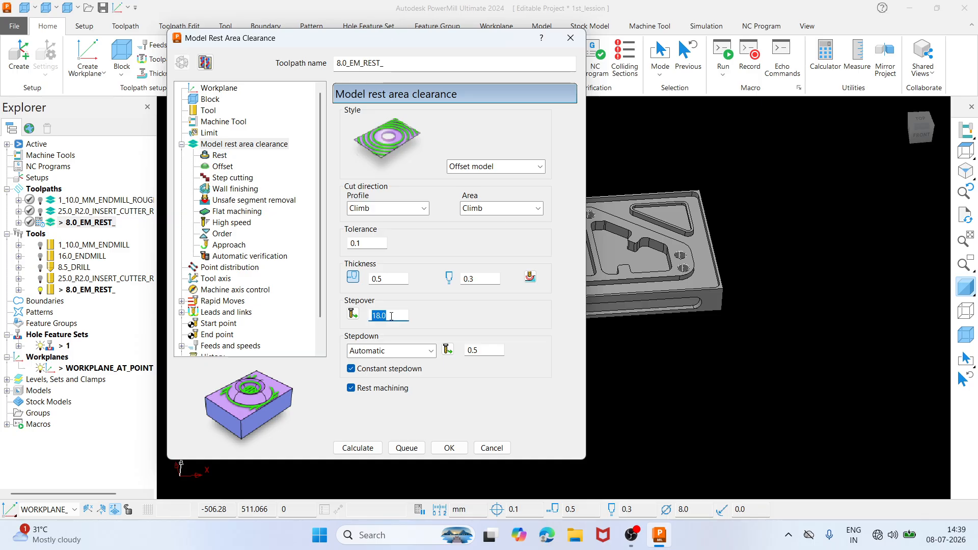
type("5")
key("Return")
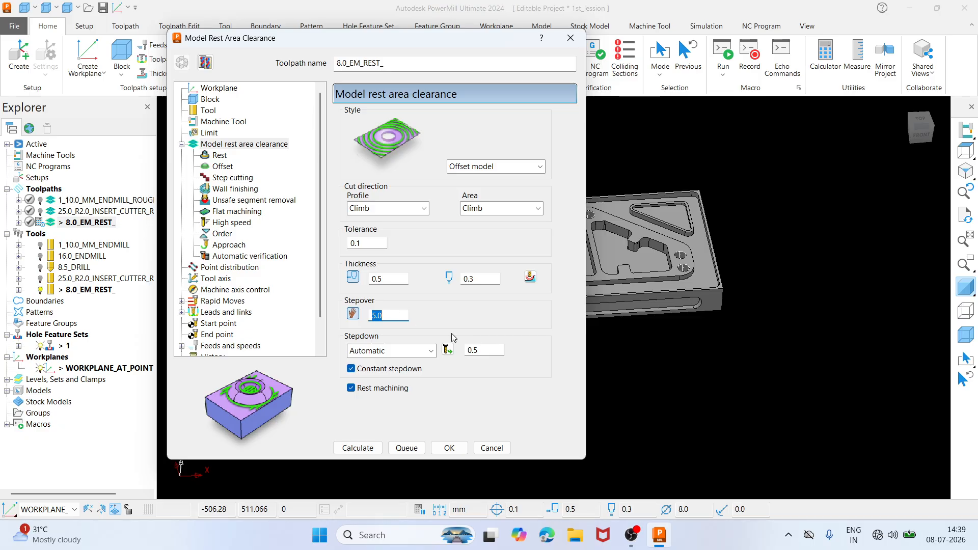
double_click(482, 351)
type("0.25")
key("Return")
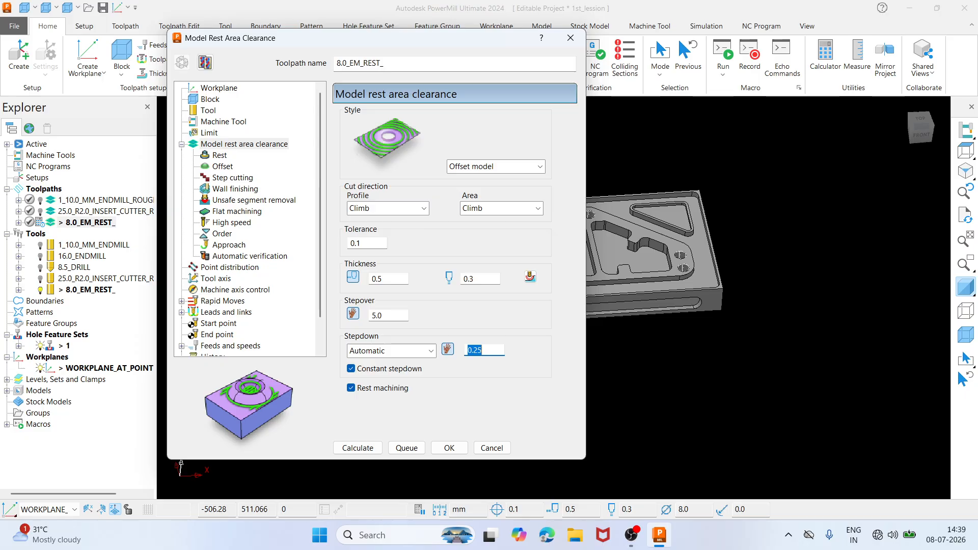
left_click(220, 156)
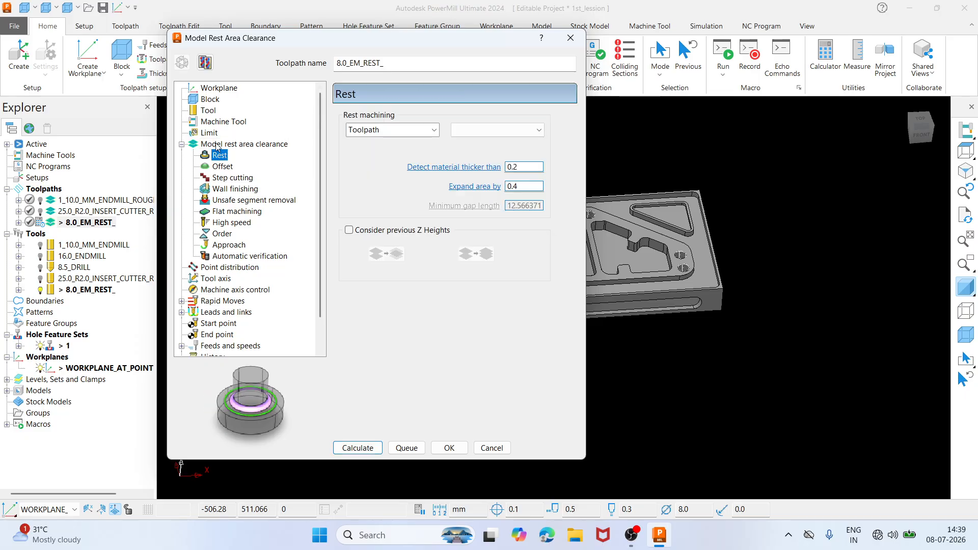
left_click(218, 145)
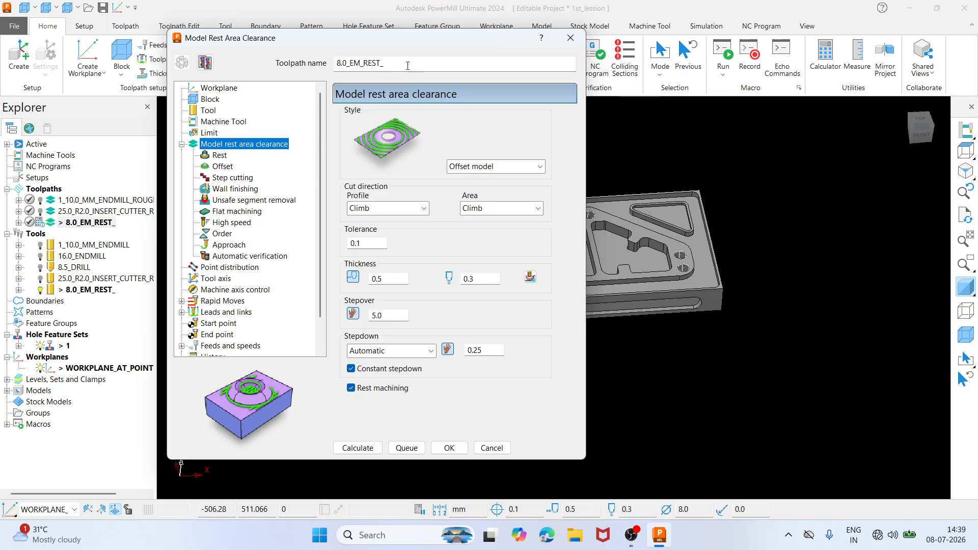
left_click_drag(394, 39, 510, 51)
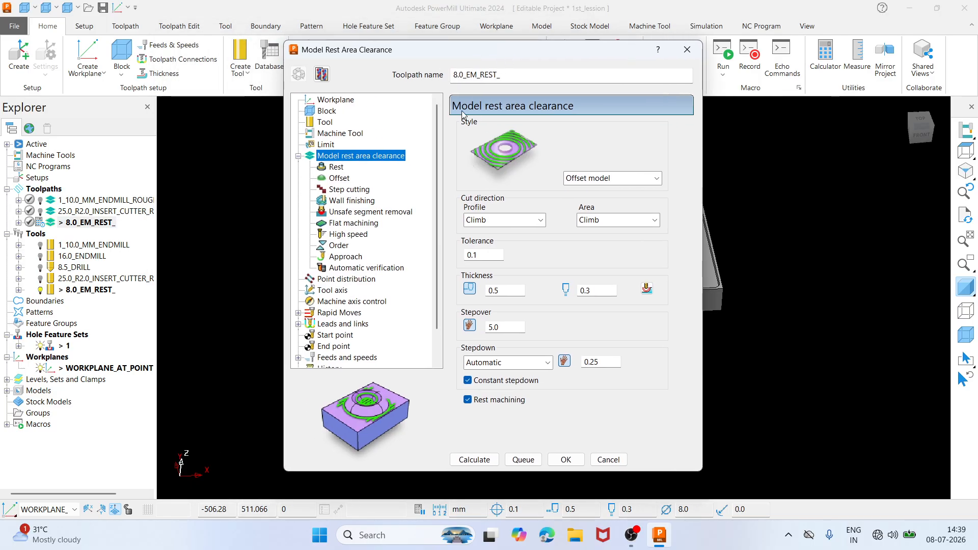
Open the settings of the 25.0_R2.0_INSERT_CUTTER_ROUGH toolpath to review them, and close them again
right_click(53, 212)
left_click(190, 131)
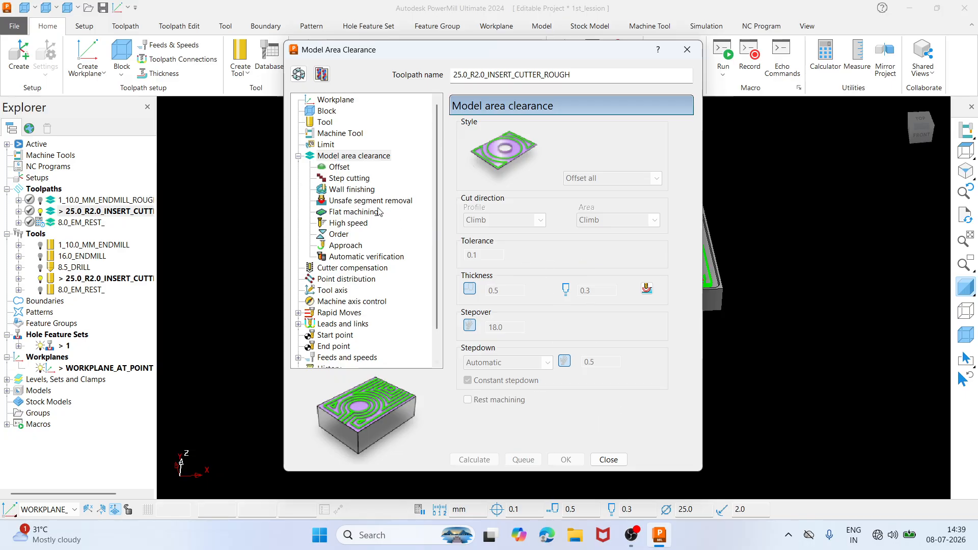
left_click(686, 51)
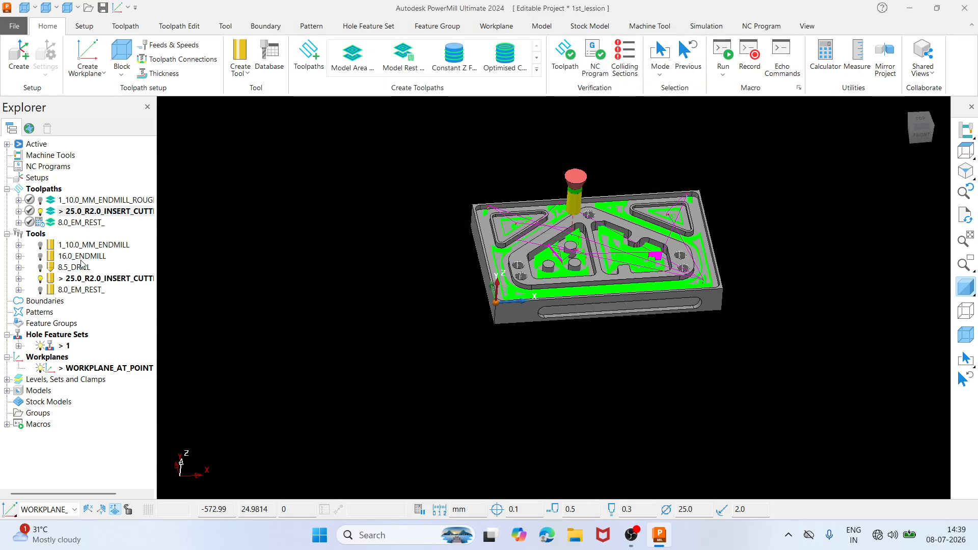
Reopen the 8.0_EM_REST_ toolpath's settings and enter a stepover of 5.0 mm and a stepdown of 0.25 mm
right_click(59, 223)
left_click(100, 131)
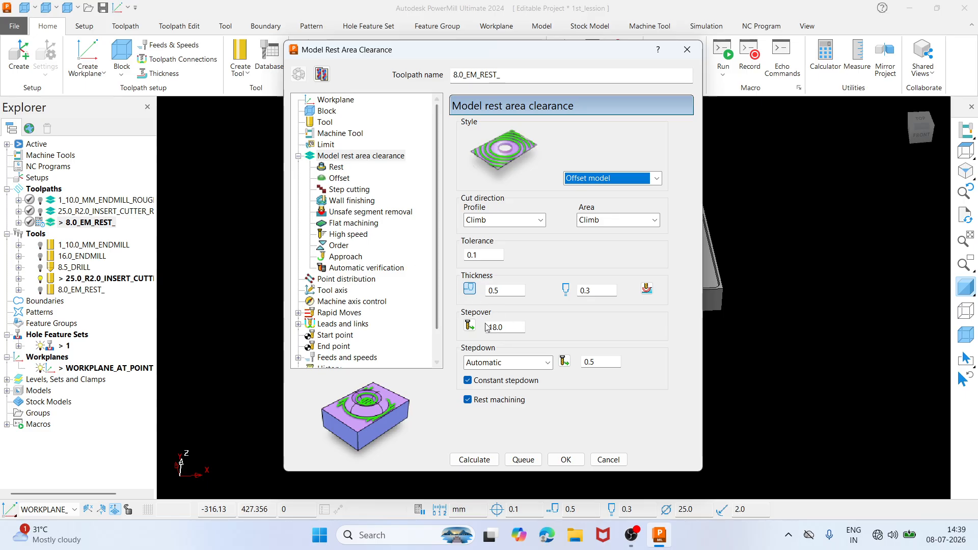
double_click(517, 332)
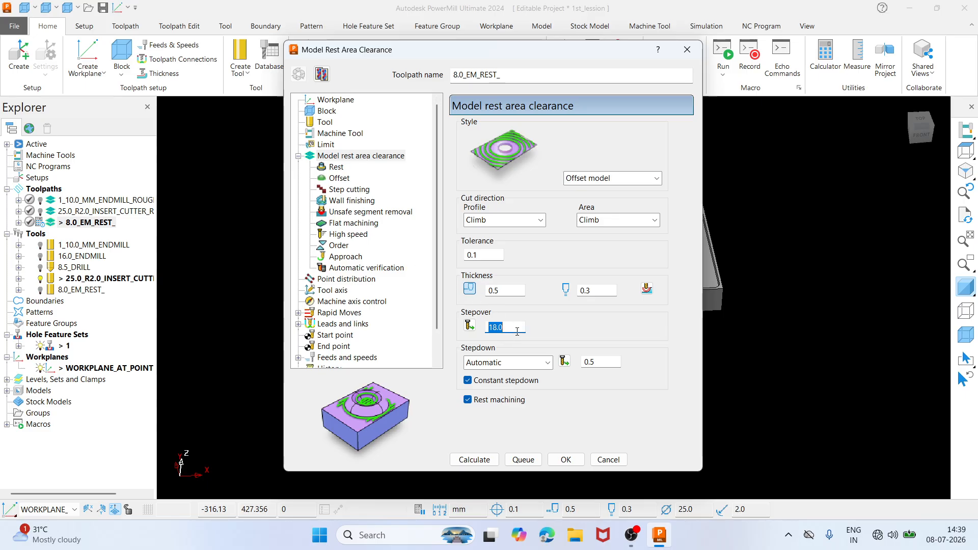
type("5.0")
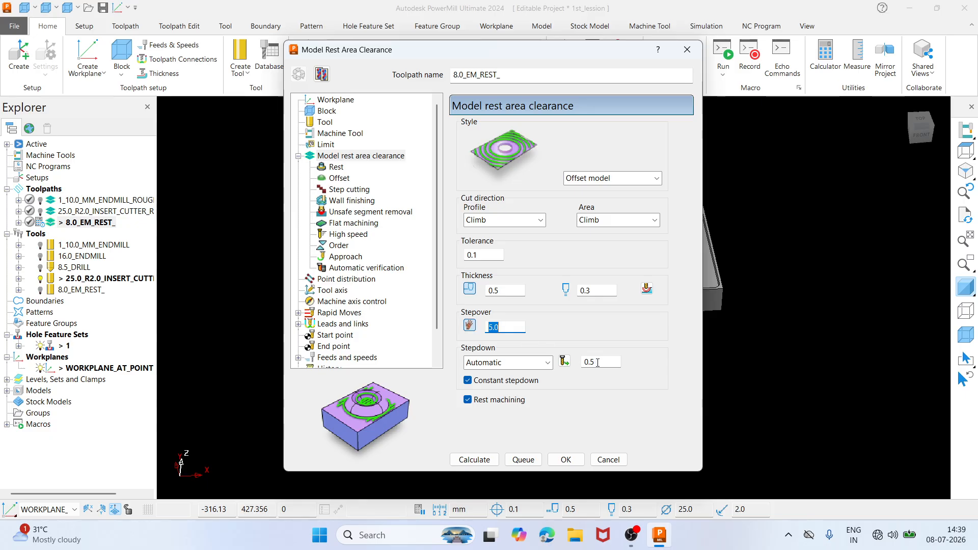
double_click(599, 363)
type("0.25")
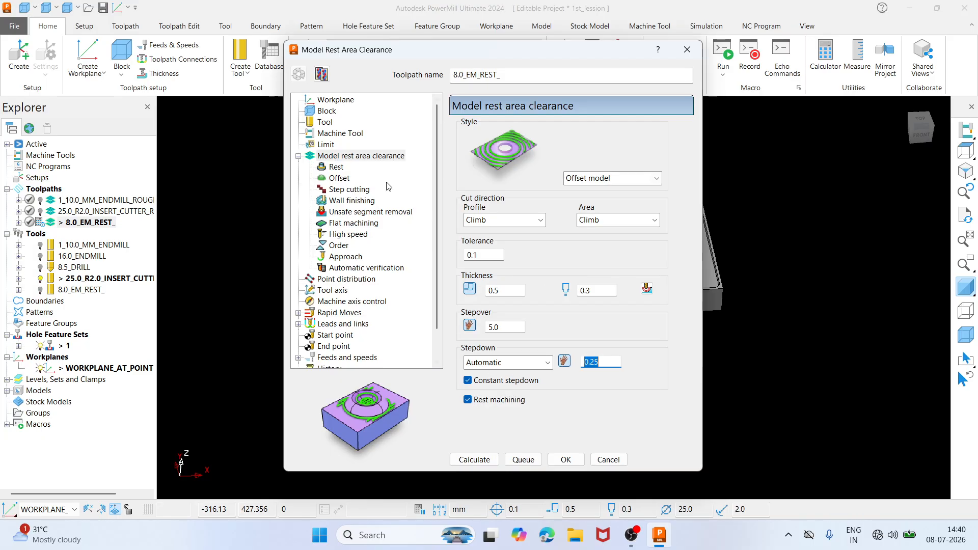
Base the rest machining on a toolpath, with 25.0_R2.0_INSERT_CUTTER_ROUGH as the reference toolpath
left_click(329, 168)
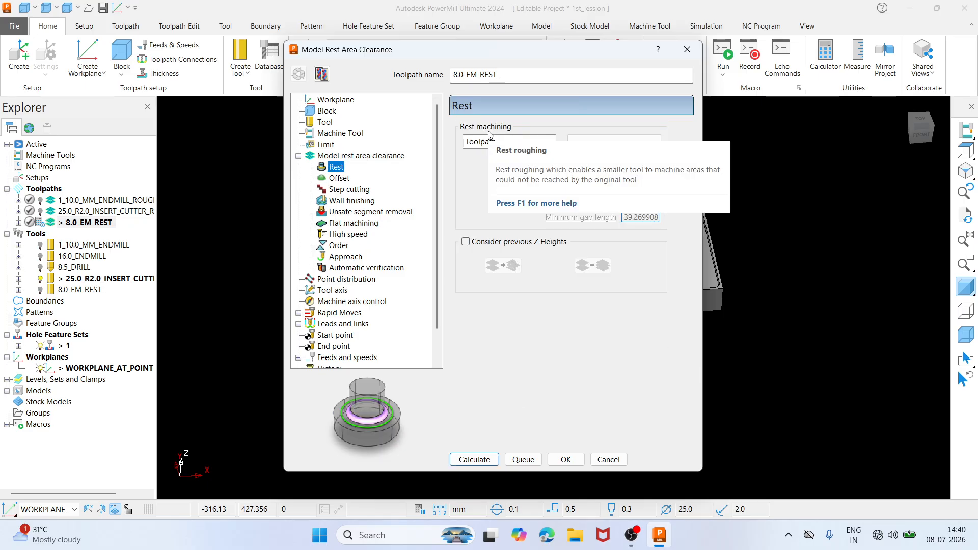
left_click_drag(467, 57, 263, 217)
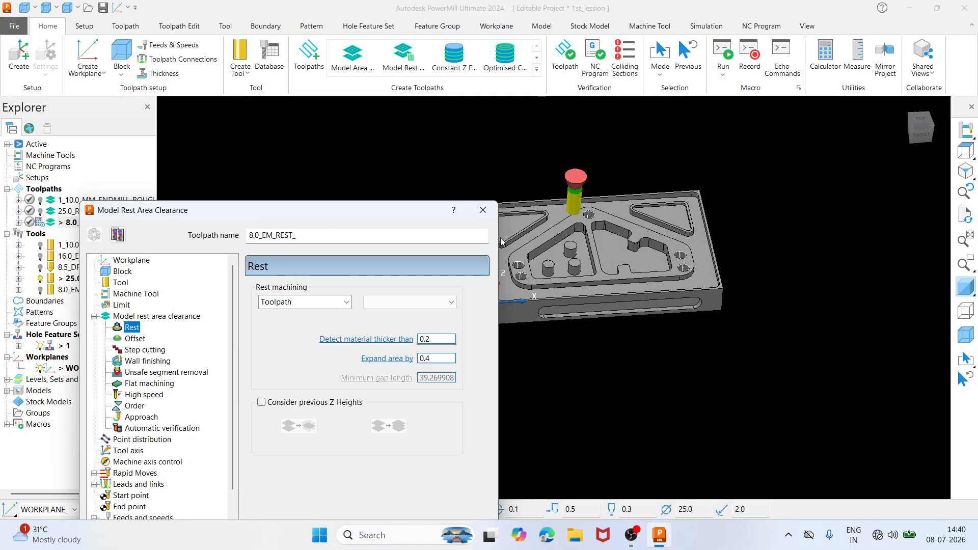
left_click_drag(395, 204, 387, 125)
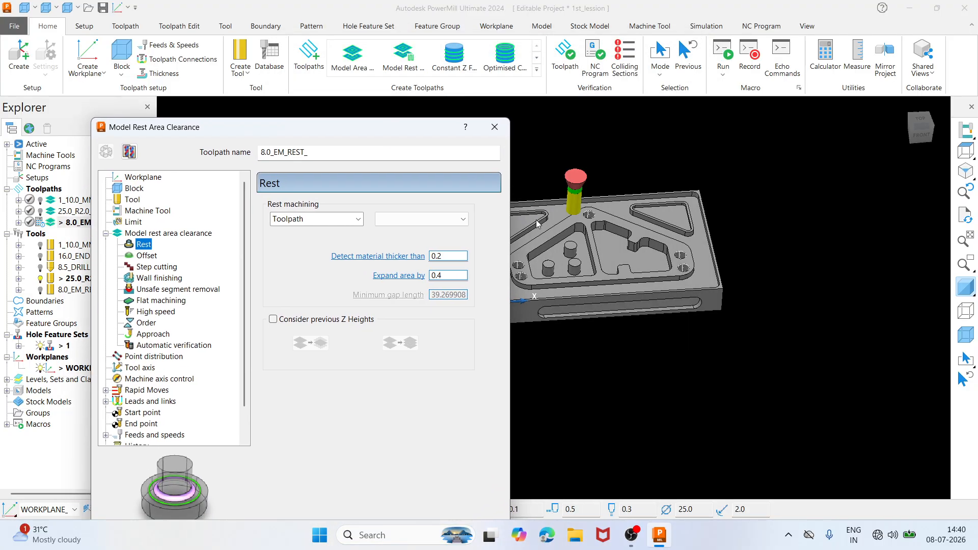
scroll(603, 200, "up", 3)
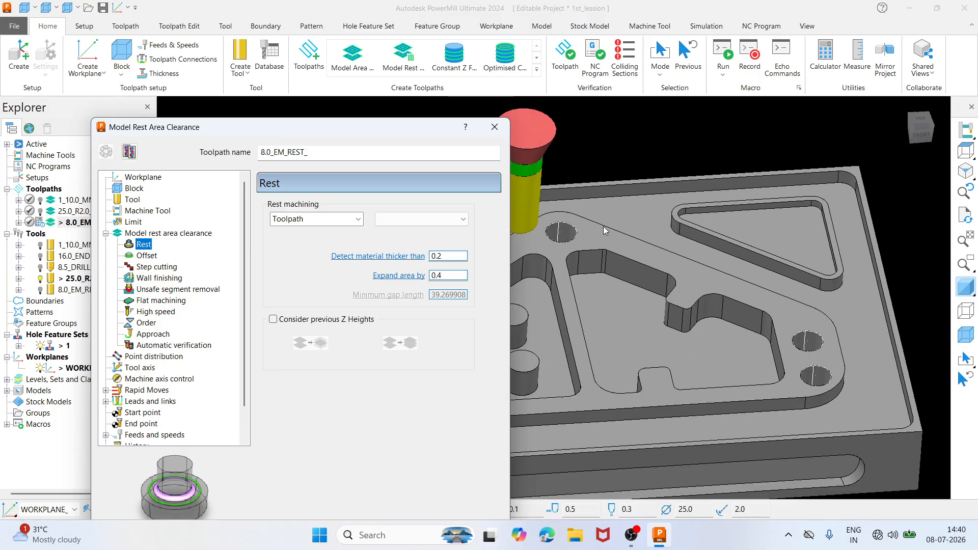
middle_click_drag(591, 262, 696, 261, "shift")
scroll(696, 261, "down", 4)
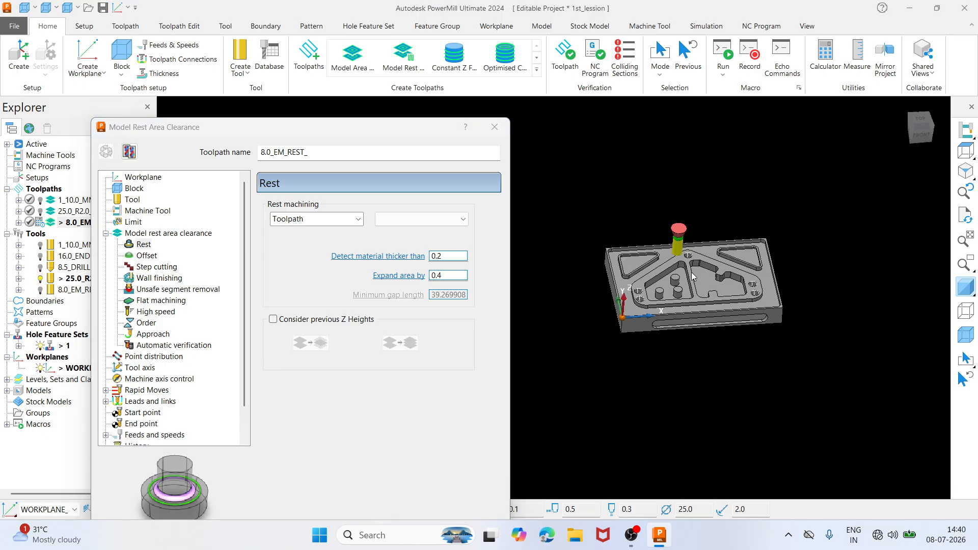
scroll(667, 281, "up", 3)
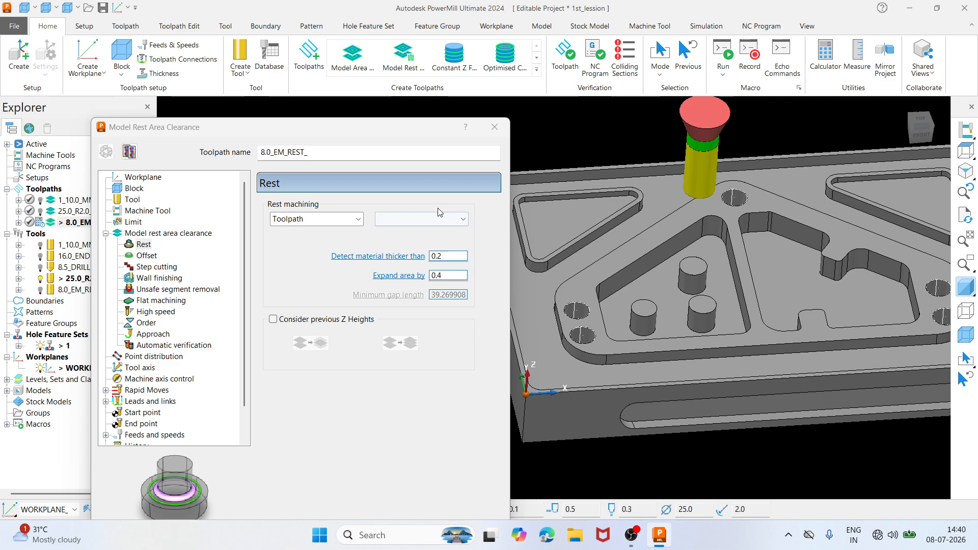
left_click_drag(368, 136, 411, 100)
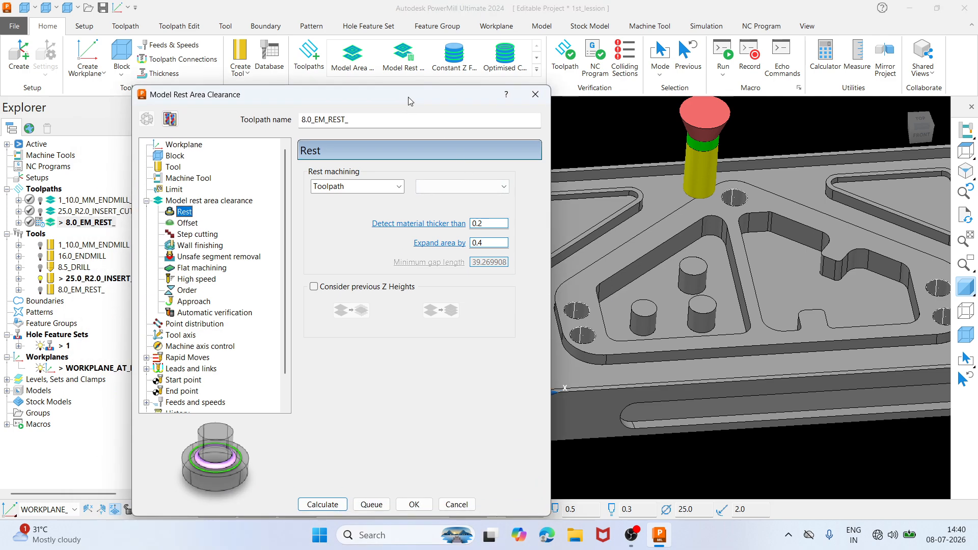
left_click(383, 190)
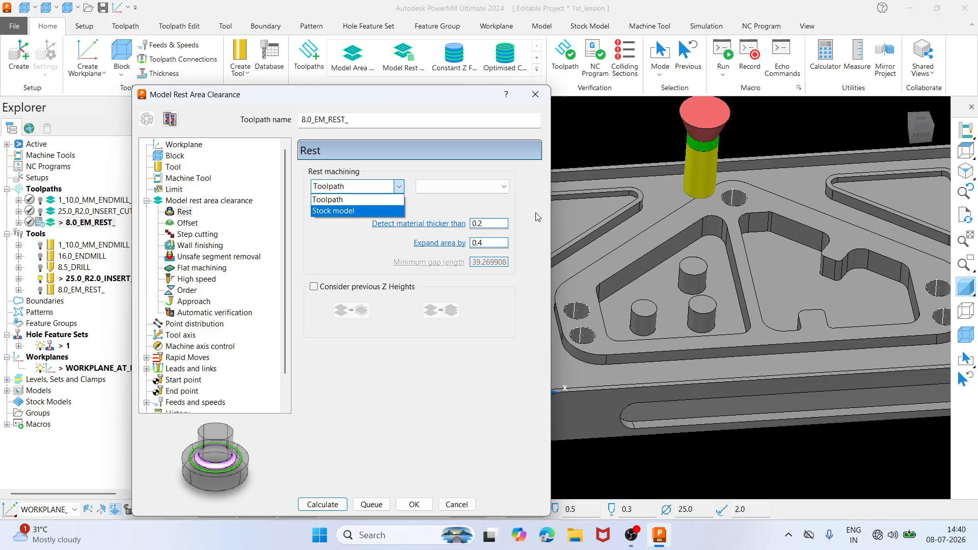
left_click(347, 203)
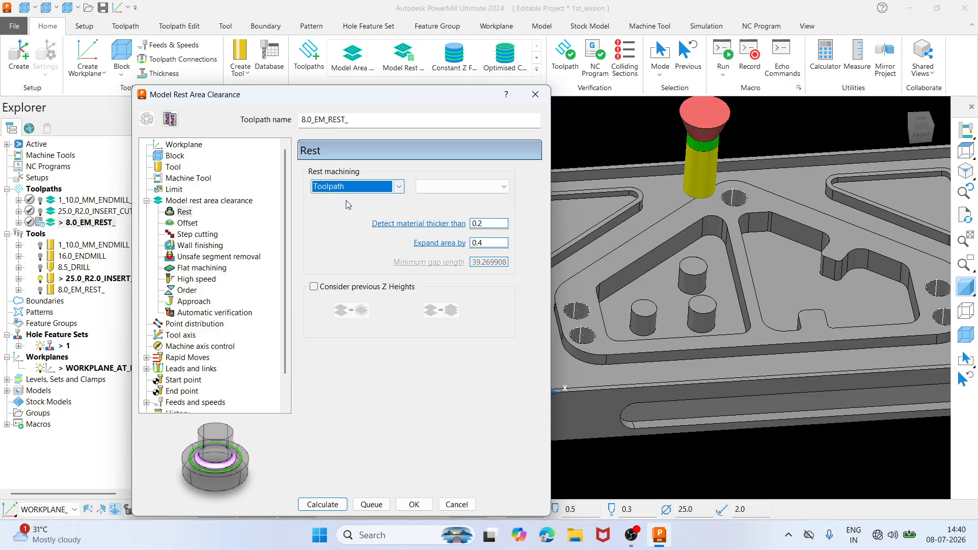
left_click(465, 192)
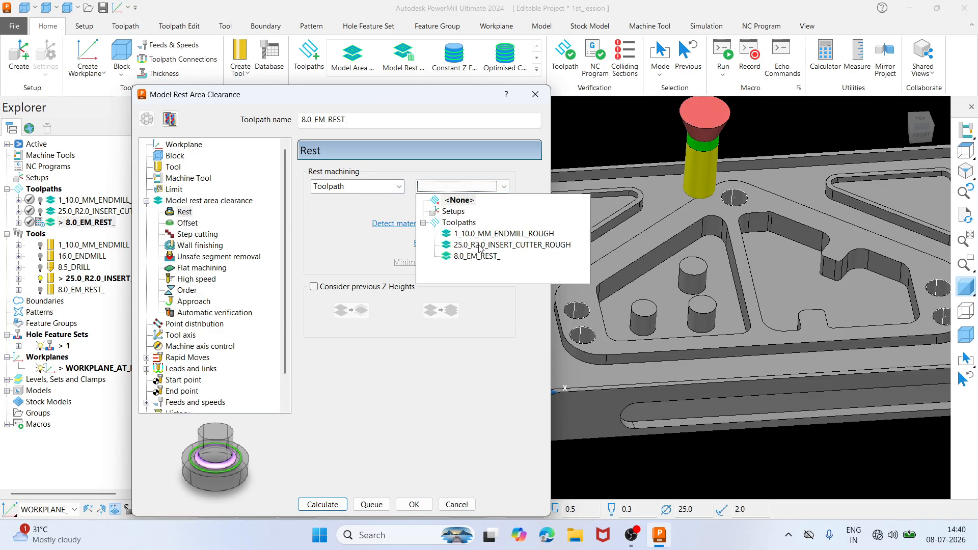
left_click(500, 246)
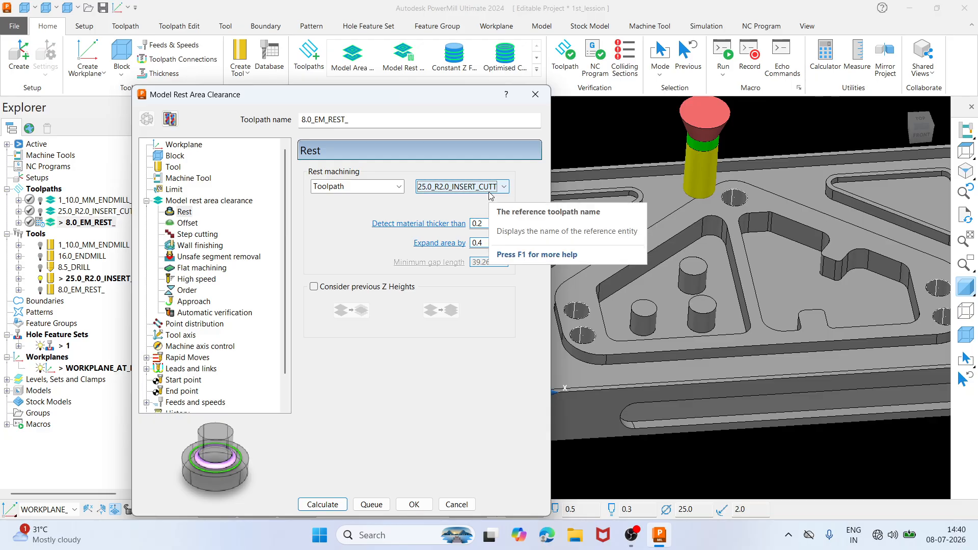
left_click_drag(392, 96, 430, 76)
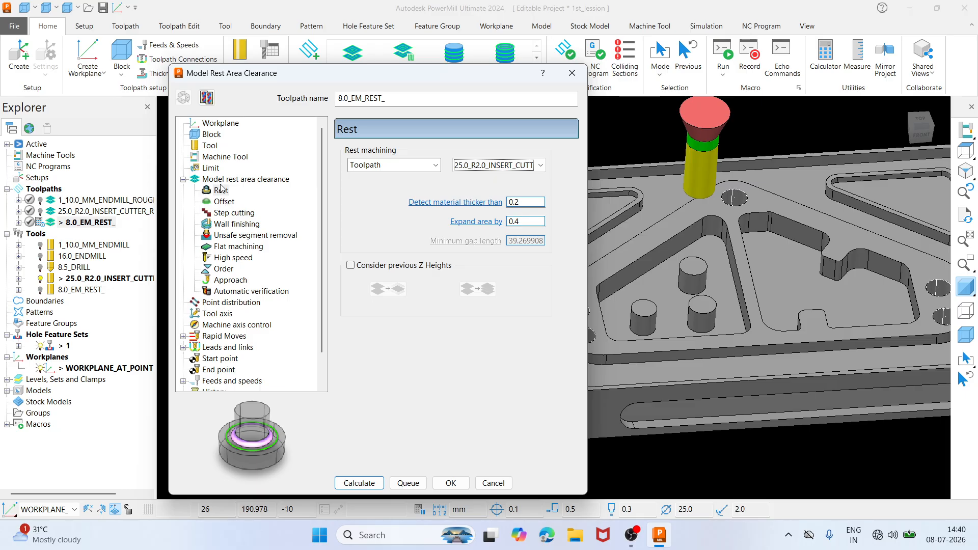
Use raceline smoothing at 5% and enable trochoidal moves with a 10% maximum overload in the high speed settings
left_click(220, 203)
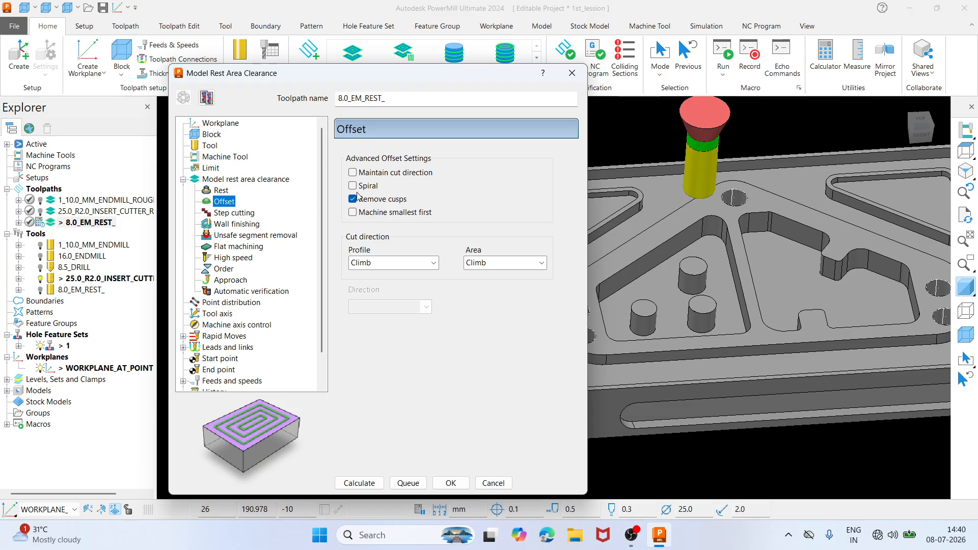
left_click(243, 216)
left_click(240, 225)
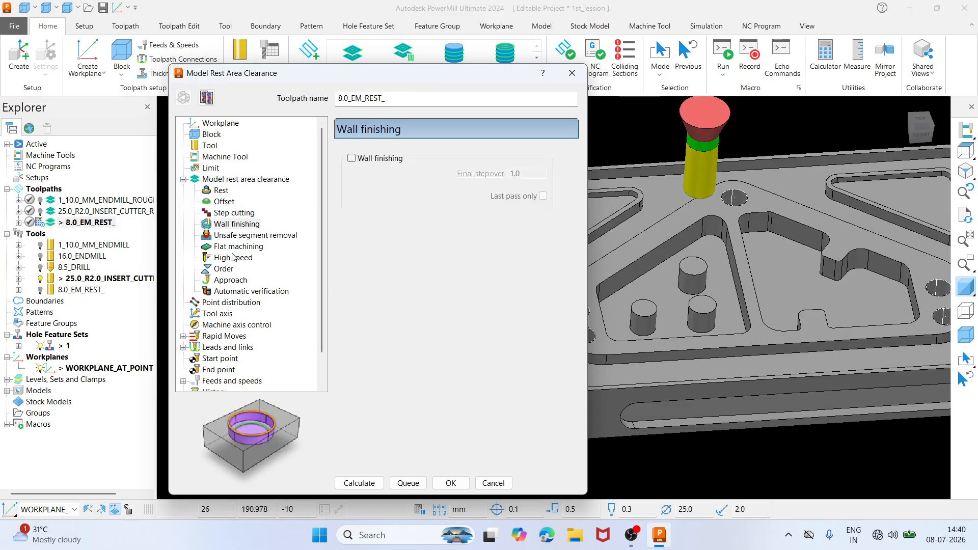
left_click(233, 258)
left_click(352, 156)
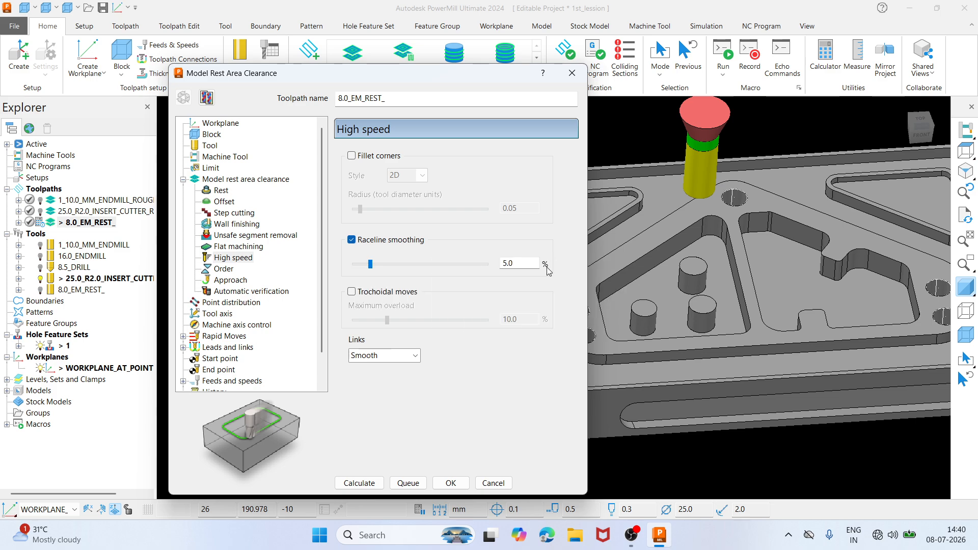
left_click(352, 239)
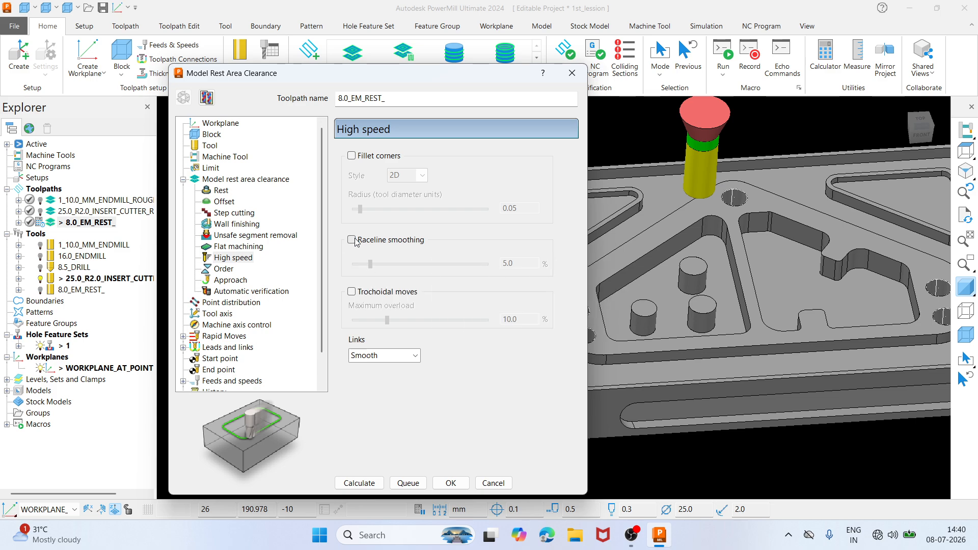
left_click(351, 239)
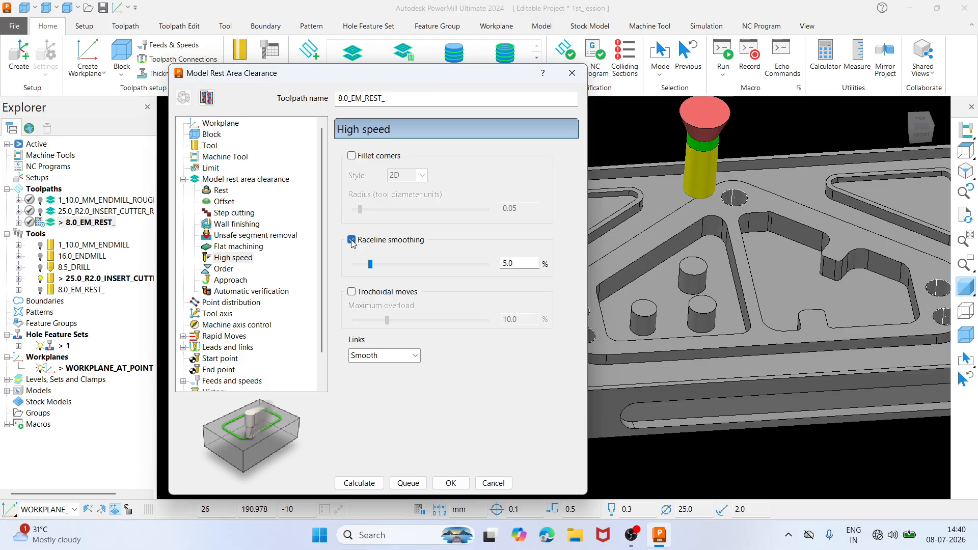
left_click(362, 293)
left_click(361, 295)
left_click(362, 294)
Calculate the 8.0_EM_REST_ toolpath, accepting the stepdown value close to tolerance, and close its settings
left_click(359, 483)
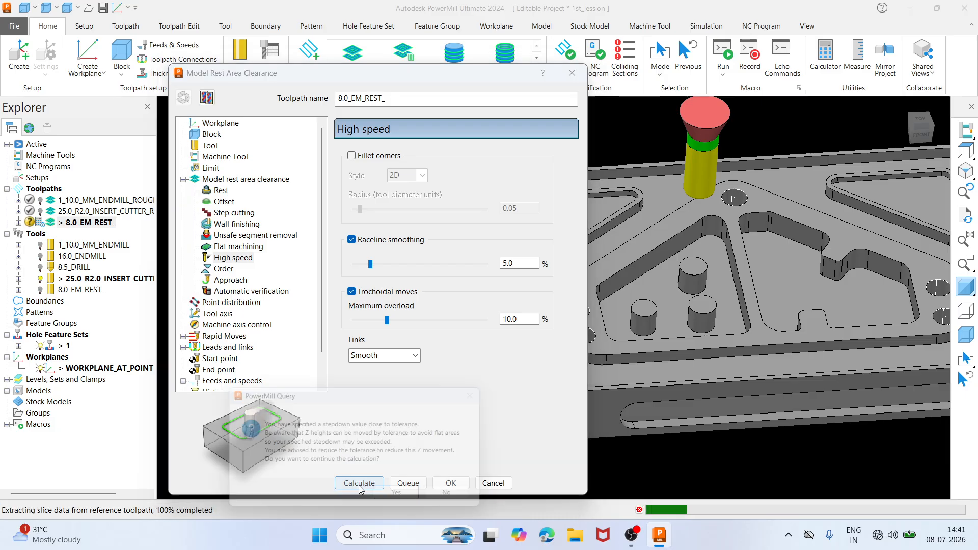
left_click(405, 500)
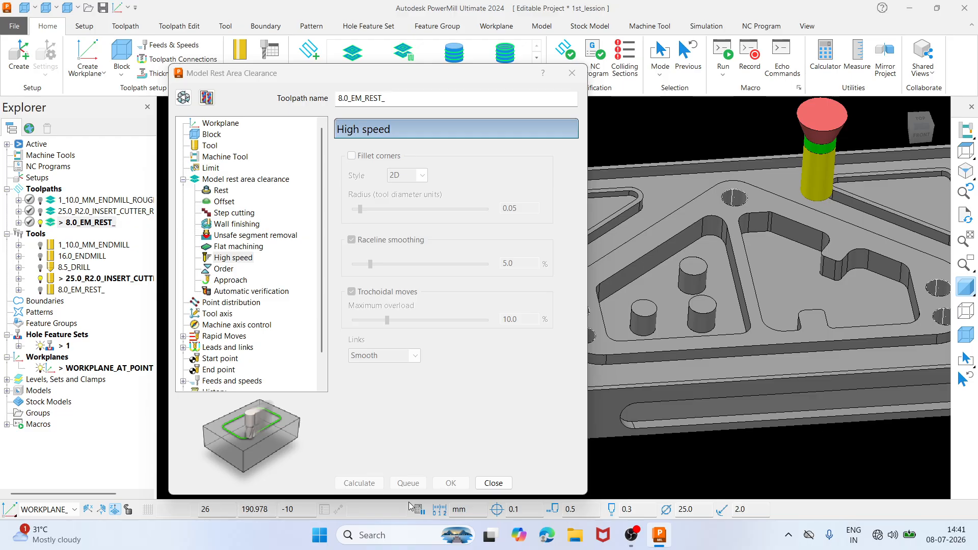
left_click(493, 483)
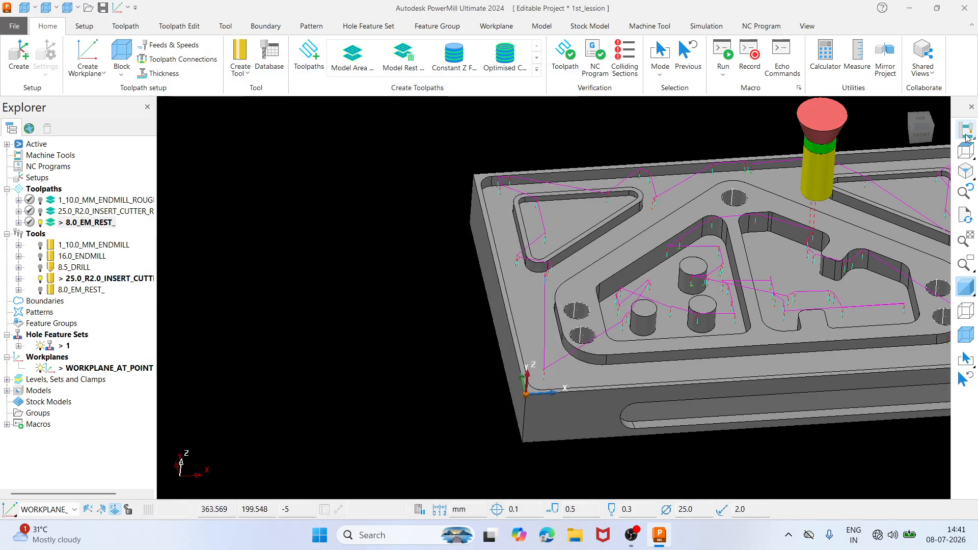
Inspect the calculated rest toolpath on the model and make the 8.0_EM_REST_ end mill the active tool
left_click(963, 154)
middle_click_drag(612, 318, 629, 238)
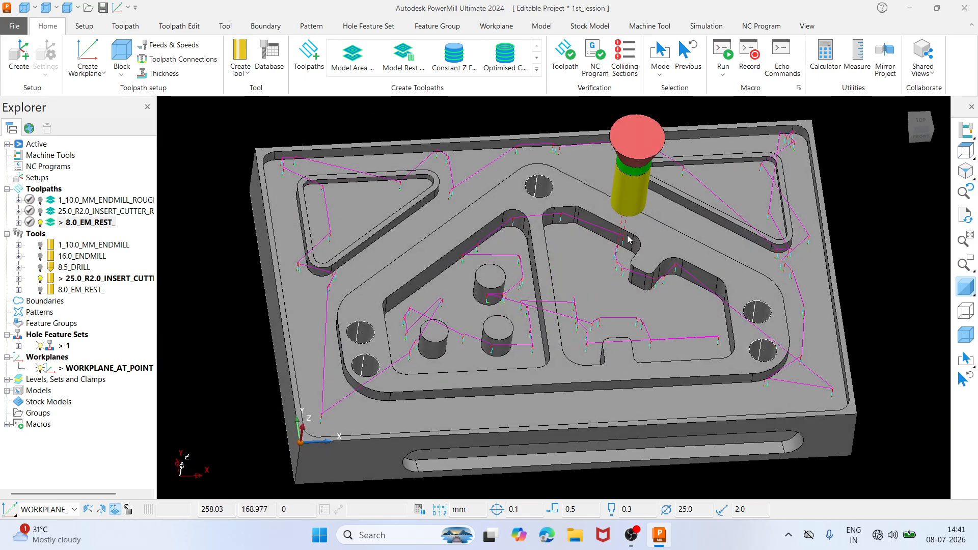
scroll(514, 266, "up", 3)
scroll(471, 262, "down", 3)
scroll(459, 212, "up", 3)
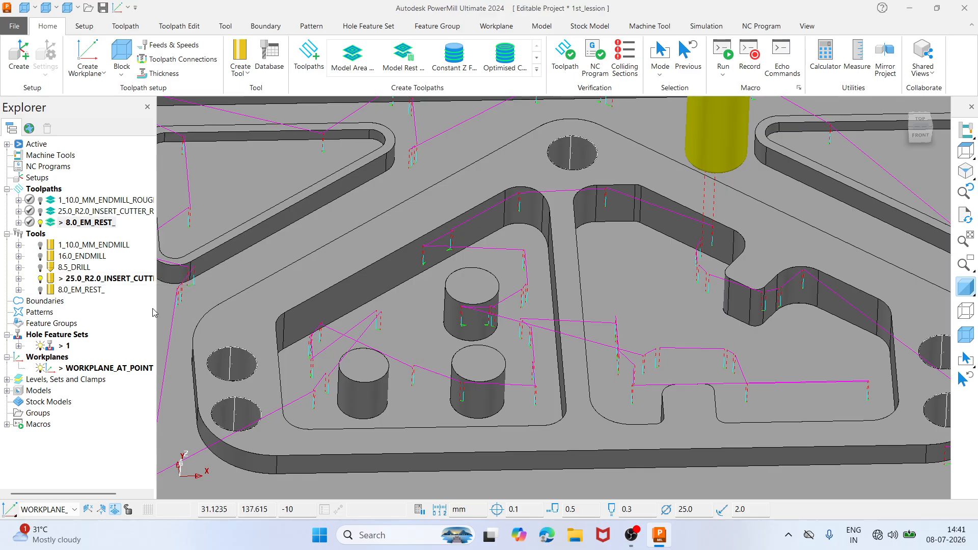
double_click(53, 291)
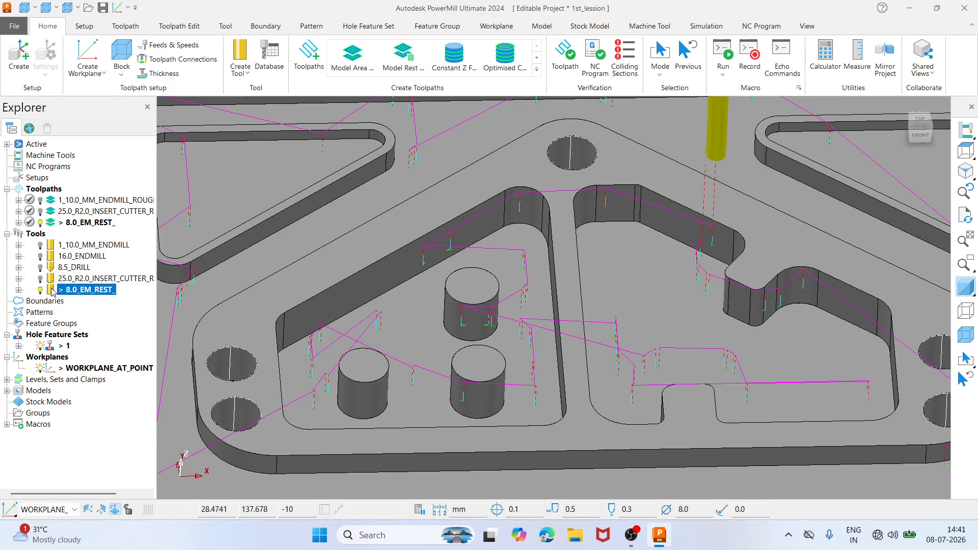
Reopen the 8.0_EM_REST_ toolpath's settings for editing and assign the 8.0_EM_REST_ end mill as its tool
right_click(53, 227)
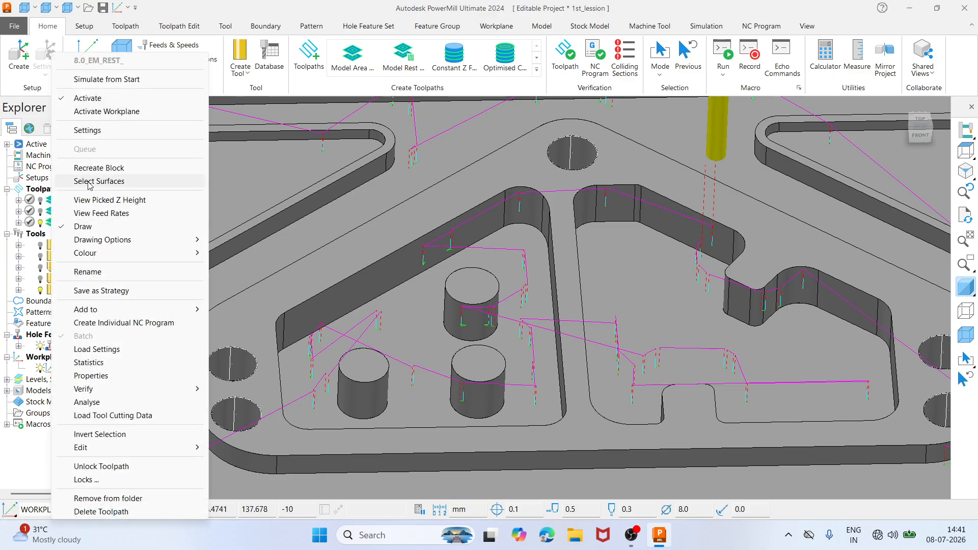
left_click(95, 131)
left_click(184, 98)
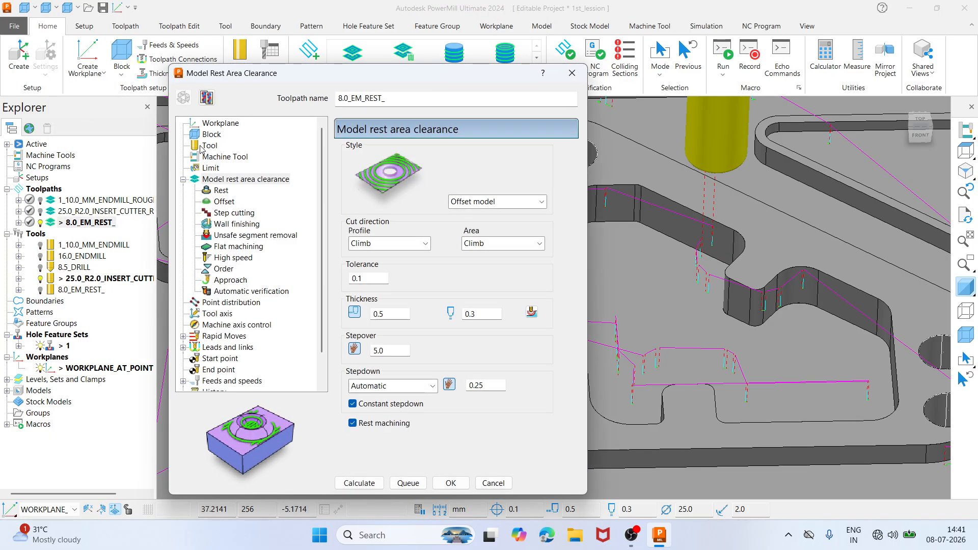
left_click(209, 146)
left_click(525, 153)
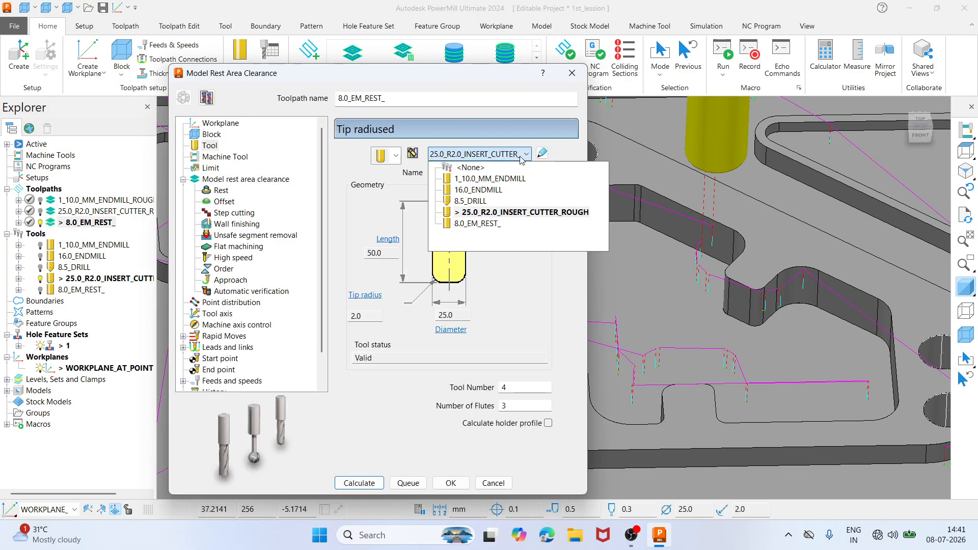
left_click(475, 224)
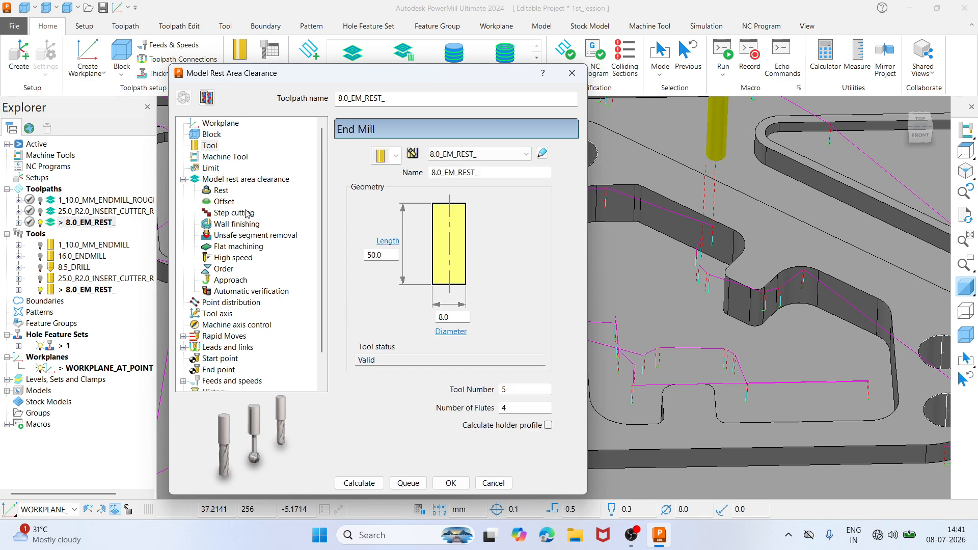
Check the rest machining reference, recalculate the 8.0_EM_REST_ toolpath despite the stepdown being close to tolerance, and close its settings
left_click(221, 190)
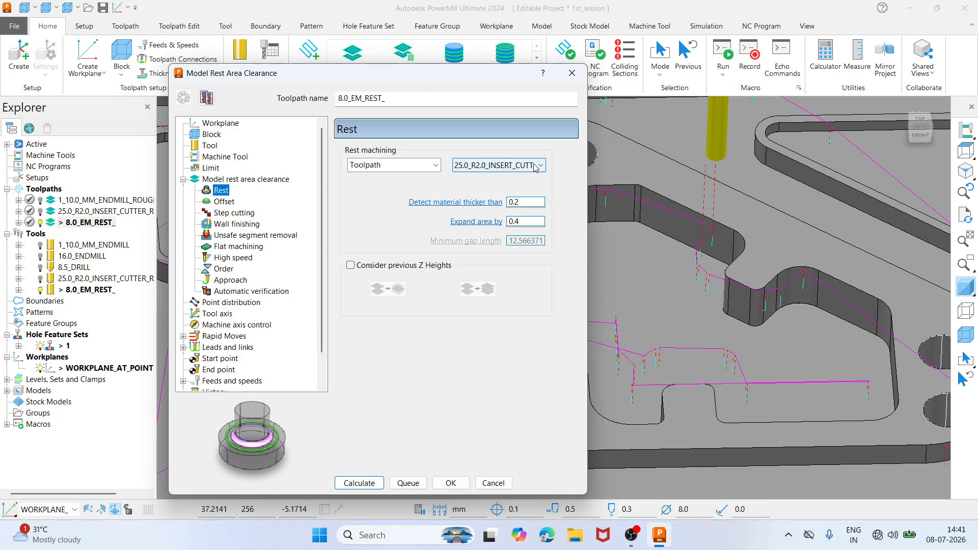
left_click(358, 484)
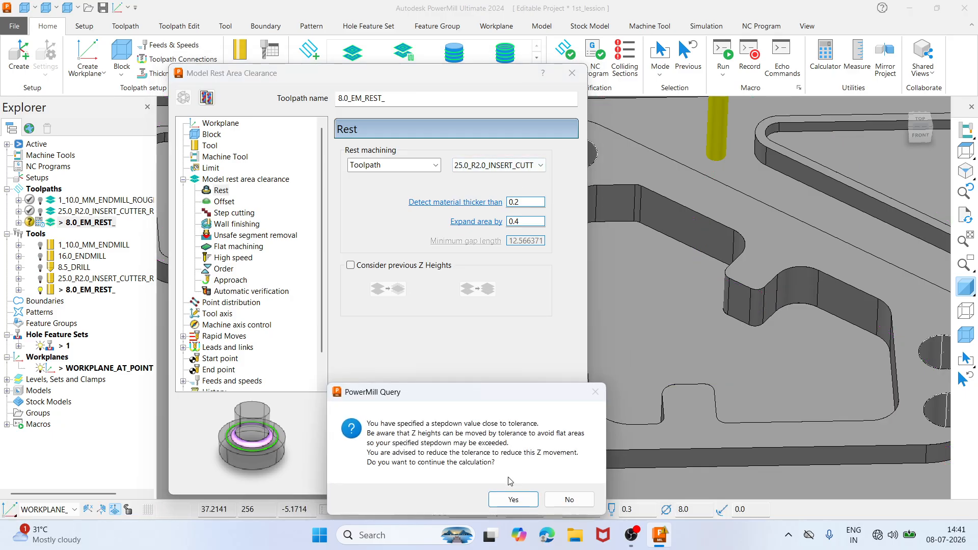
left_click(512, 500)
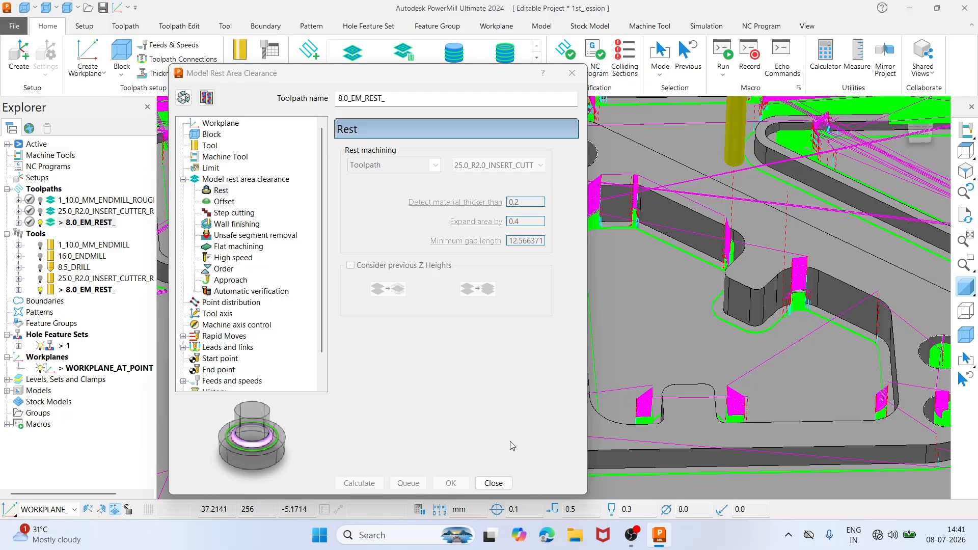
left_click(493, 482)
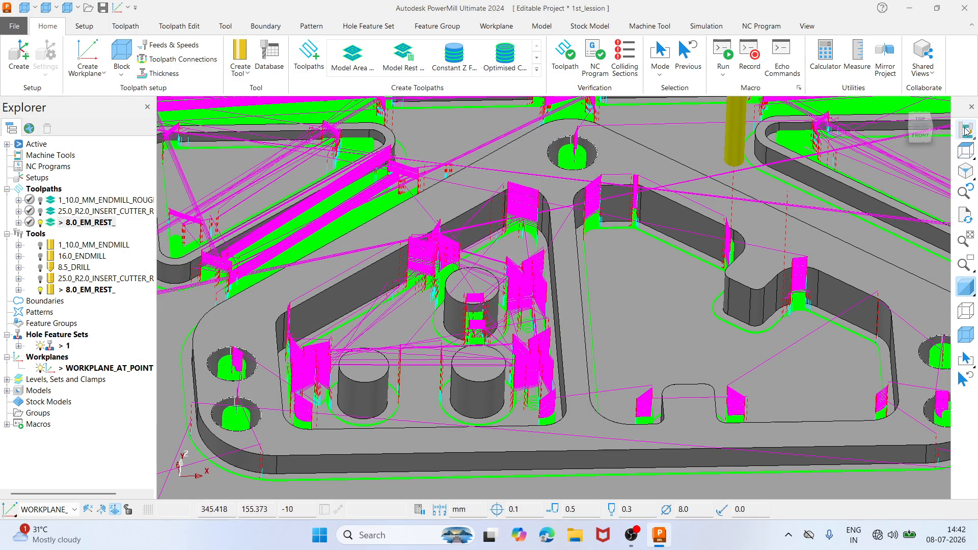
Examine the recalculated rest toolpath around the triangular pockets, the cylindrical bosses and the paired corner holes
left_click(964, 150)
middle_click_drag(581, 267, 535, 214)
scroll(363, 259, "up", 1)
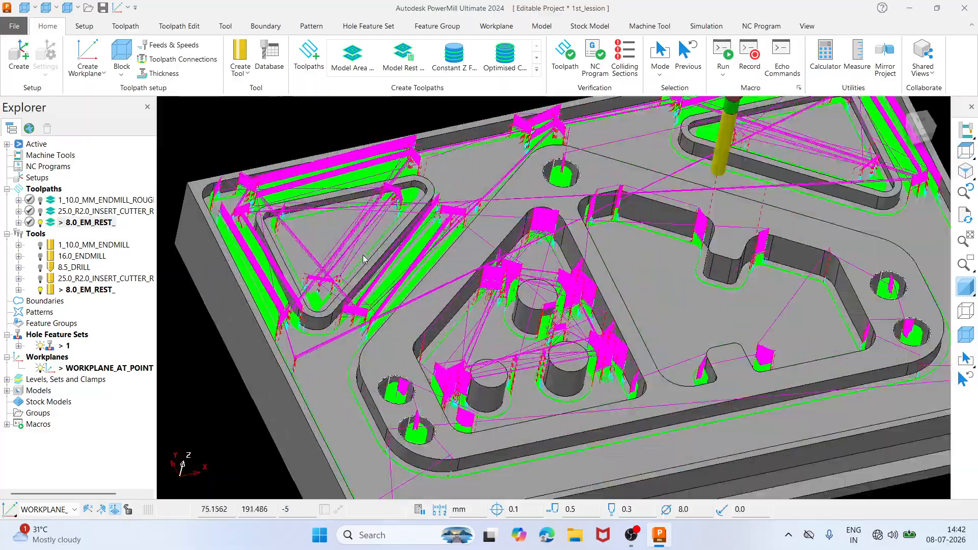
scroll(365, 259, "up", 3)
middle_click_drag(472, 279, 702, 260)
scroll(525, 276, "down", 4)
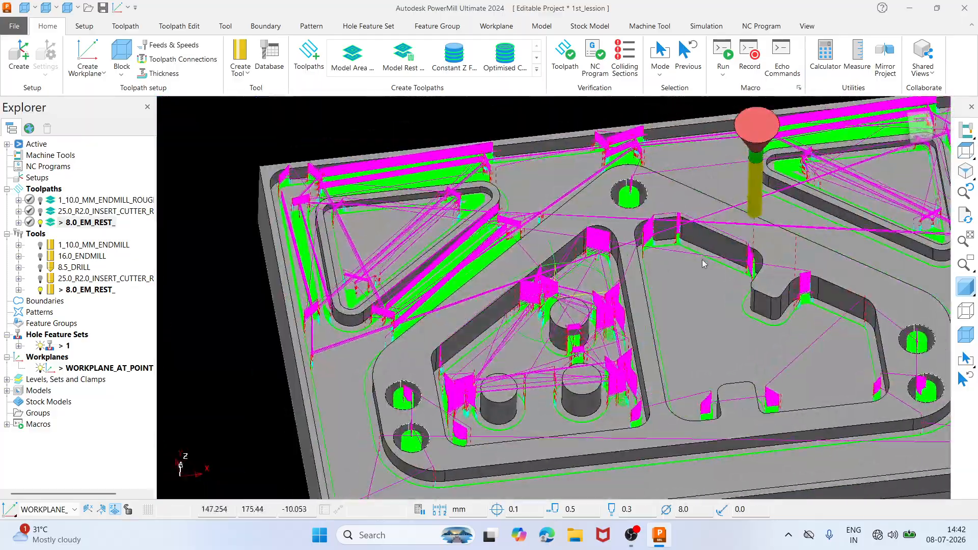
scroll(473, 418, "up", 4)
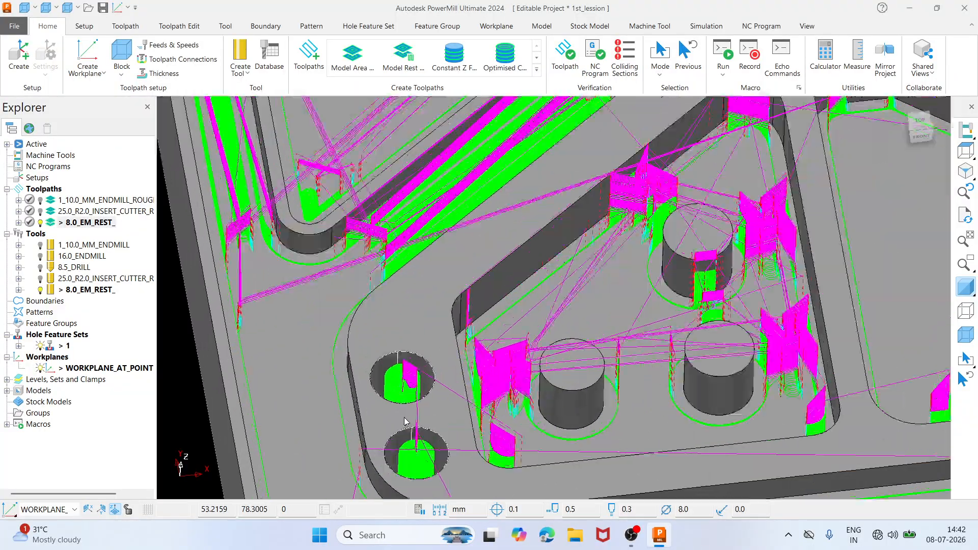
scroll(466, 334, "down", 2)
scroll(370, 392, "down", 2)
middle_click_drag(370, 393, 239, 262)
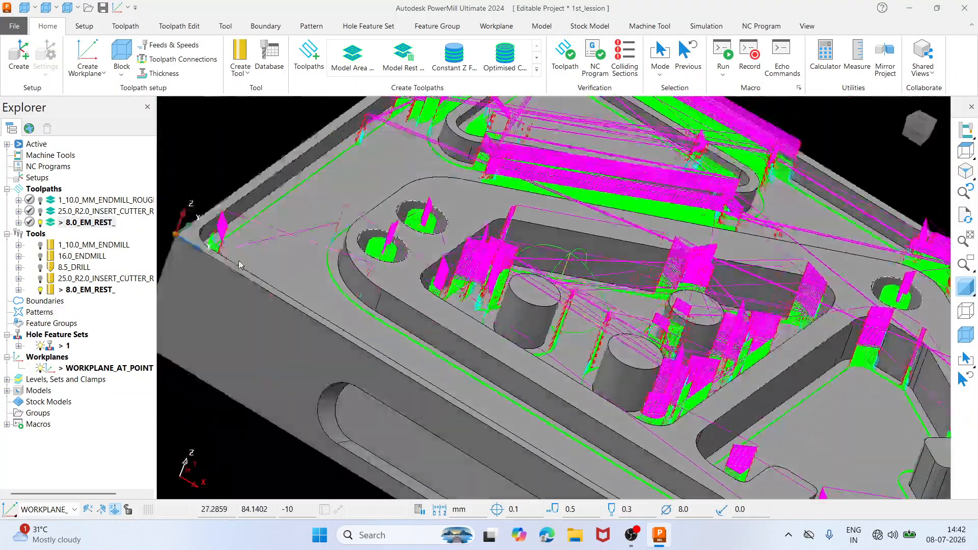
scroll(234, 257, "up", 2)
middle_click_drag(207, 229, 328, 359)
scroll(317, 335, "up", 2)
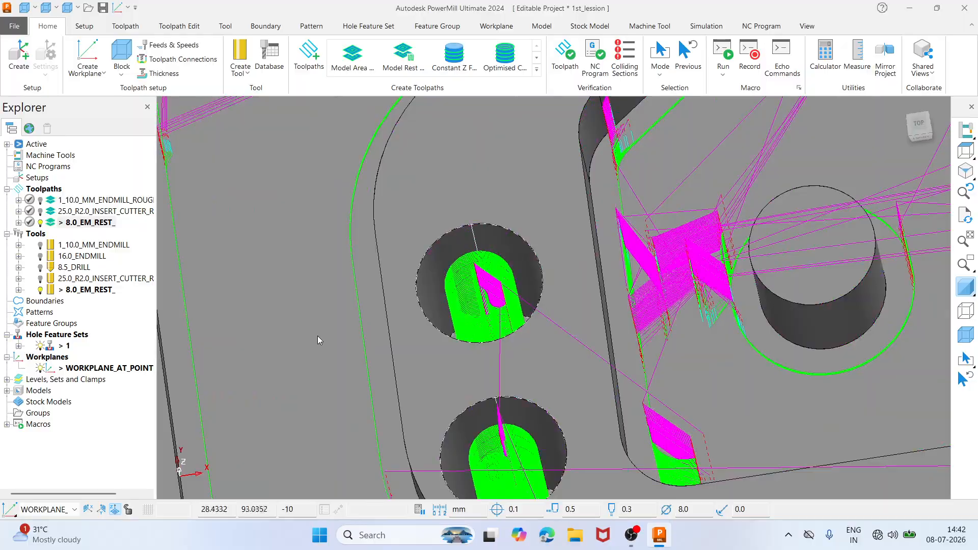
scroll(318, 333, "down", 3)
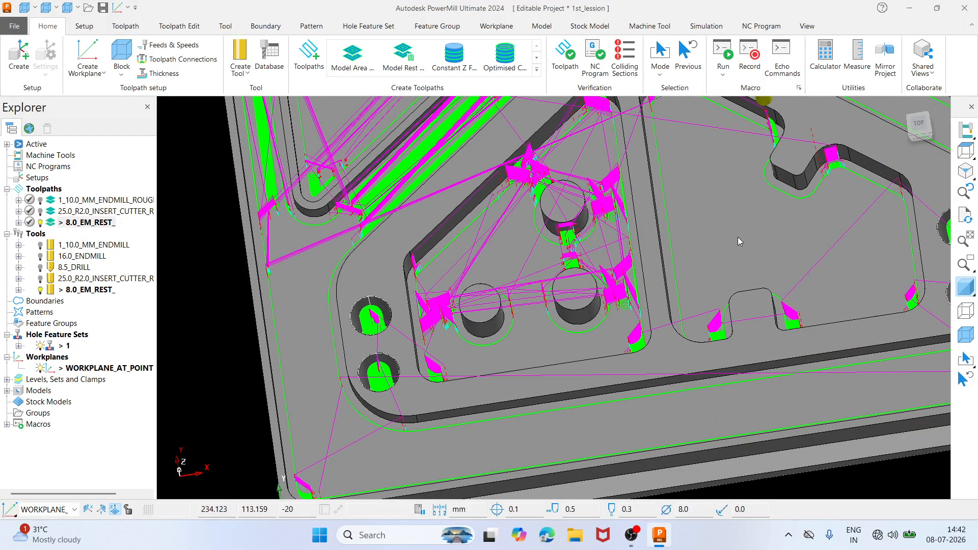
Examine the rest passes along the rib between the two central pockets and inside the hole above it
middle_click_drag(698, 280, 518, 414, "shift")
scroll(604, 316, "up", 4)
scroll(617, 386, "up", 6)
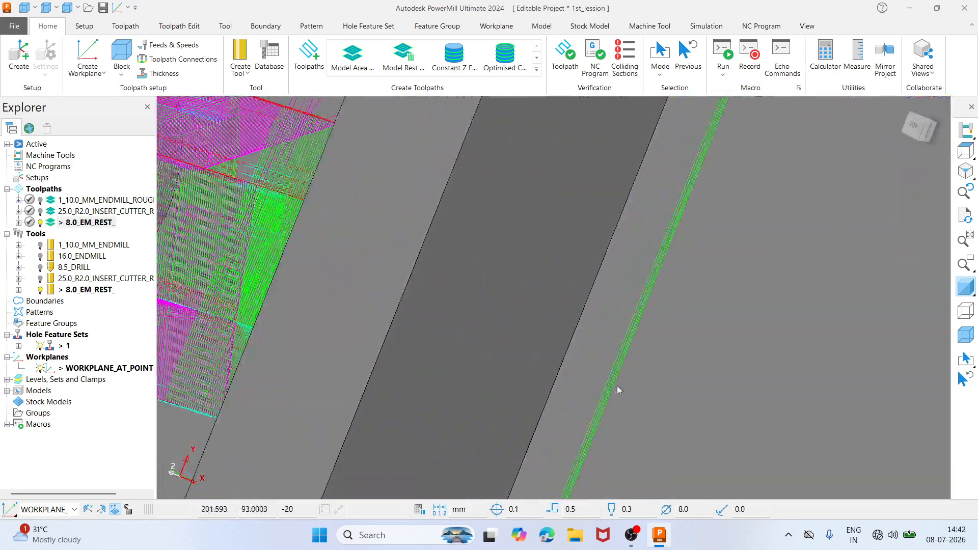
scroll(614, 331, "down", 6)
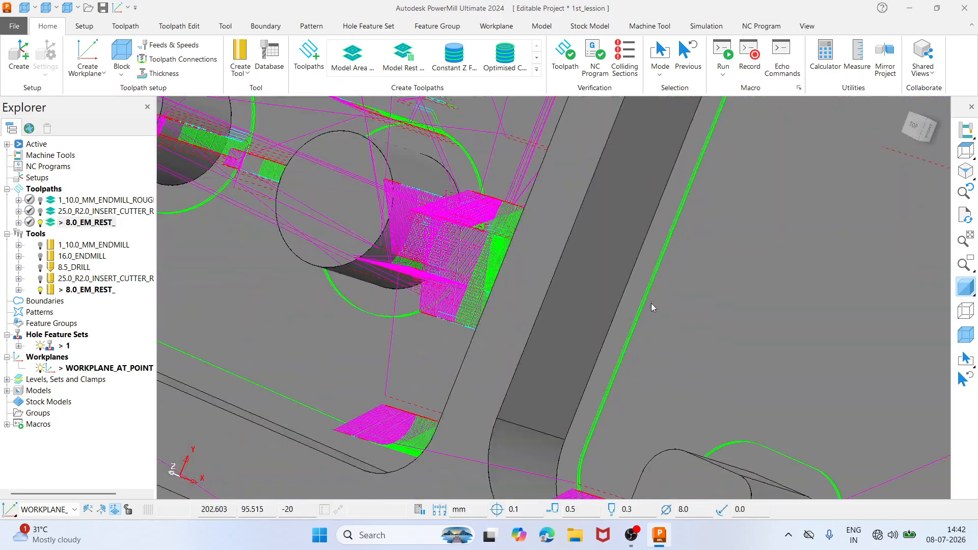
middle_click_drag(654, 316, 855, 319)
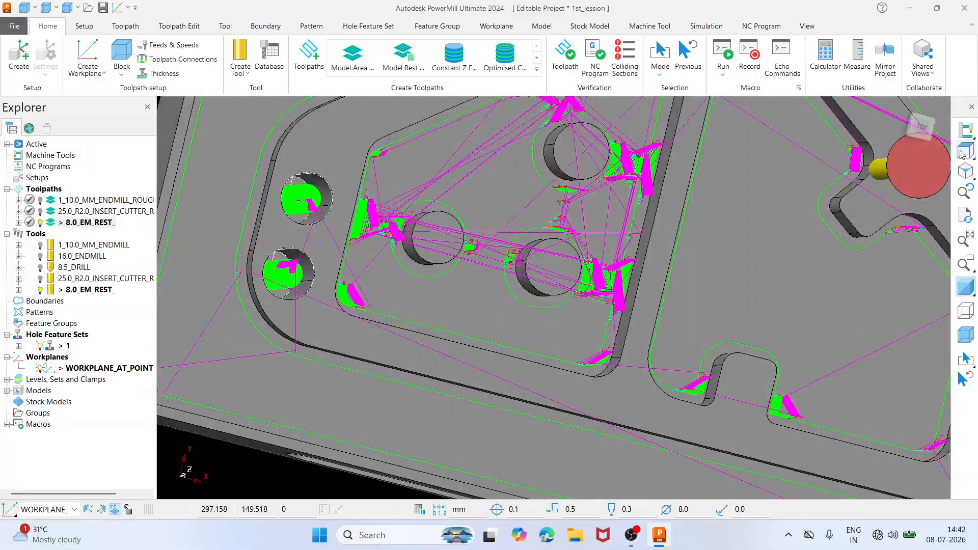
left_click(962, 155)
middle_click_drag(606, 311, 568, 214)
scroll(543, 195, "up", 4)
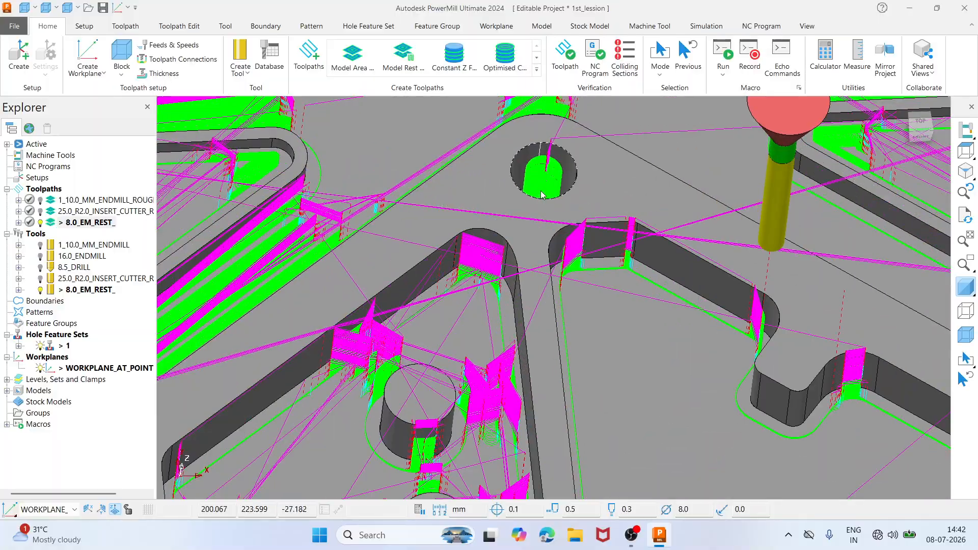
scroll(543, 194, "down", 5)
scroll(566, 209, "up", 8)
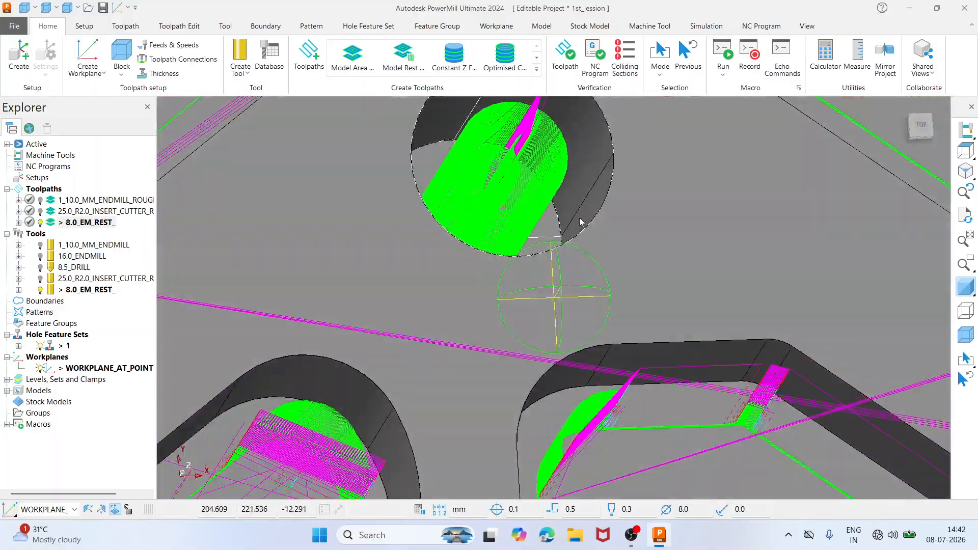
scroll(580, 222, "down", 6)
scroll(569, 211, "up", 2)
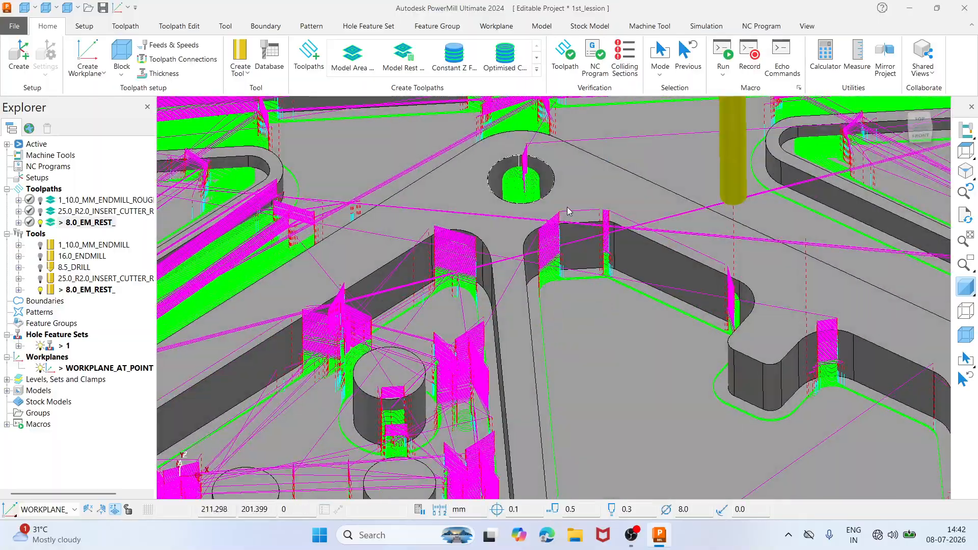
scroll(569, 211, "down", 6)
scroll(428, 341, "up", 6)
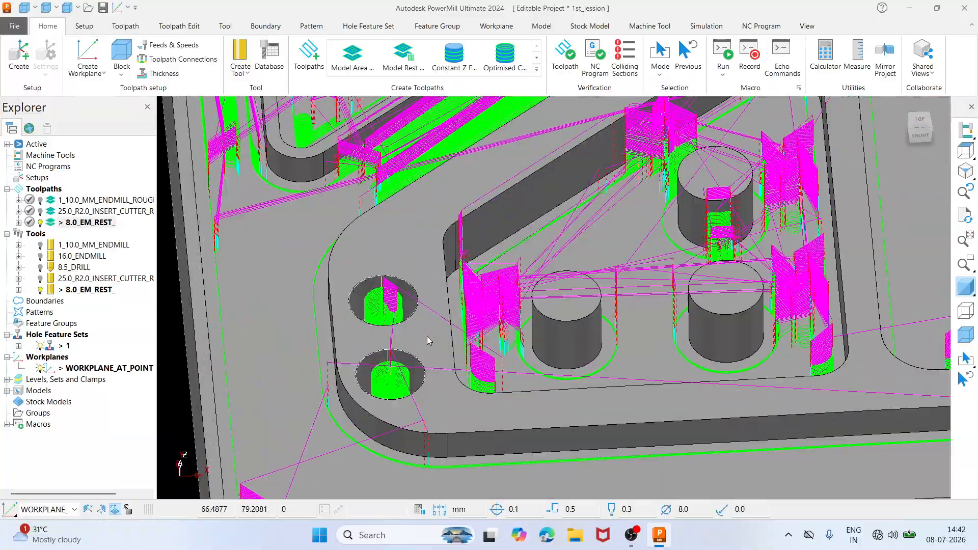
Review the rest toolpath over the whole plate and the layered passes along the sloping wall and boss pocket
left_click(972, 153)
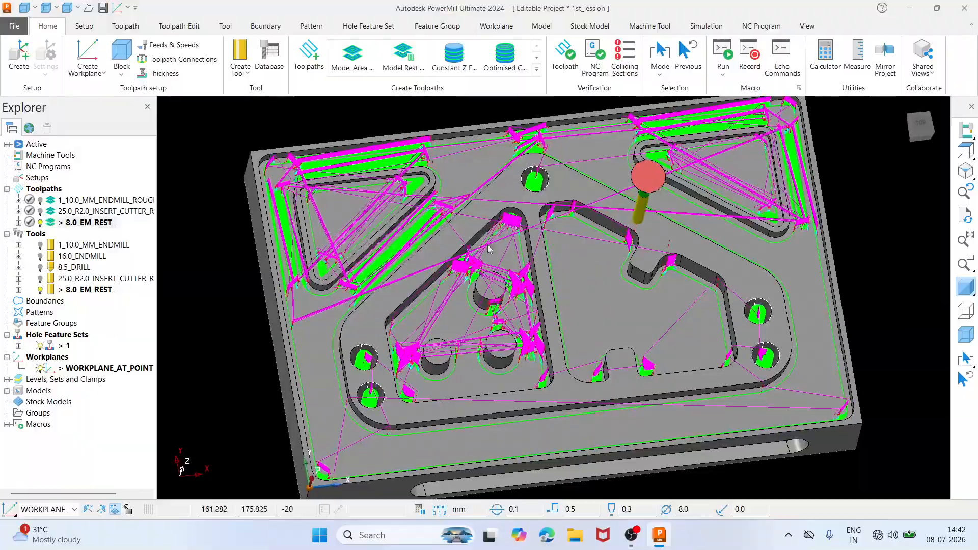
scroll(365, 249, "up", 4)
scroll(428, 245, "down", 4)
scroll(513, 232, "up", 3)
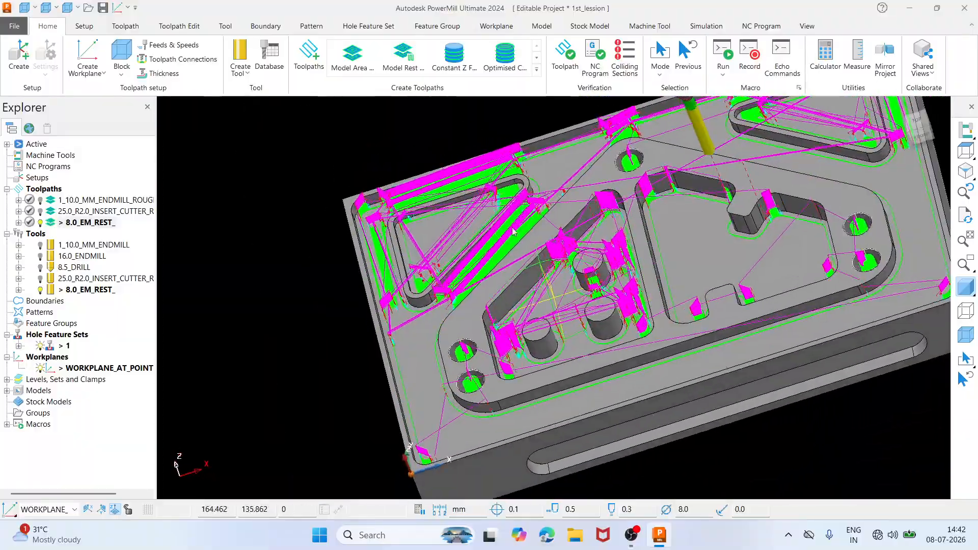
middle_click_drag(513, 232, 834, 211)
left_click(972, 152)
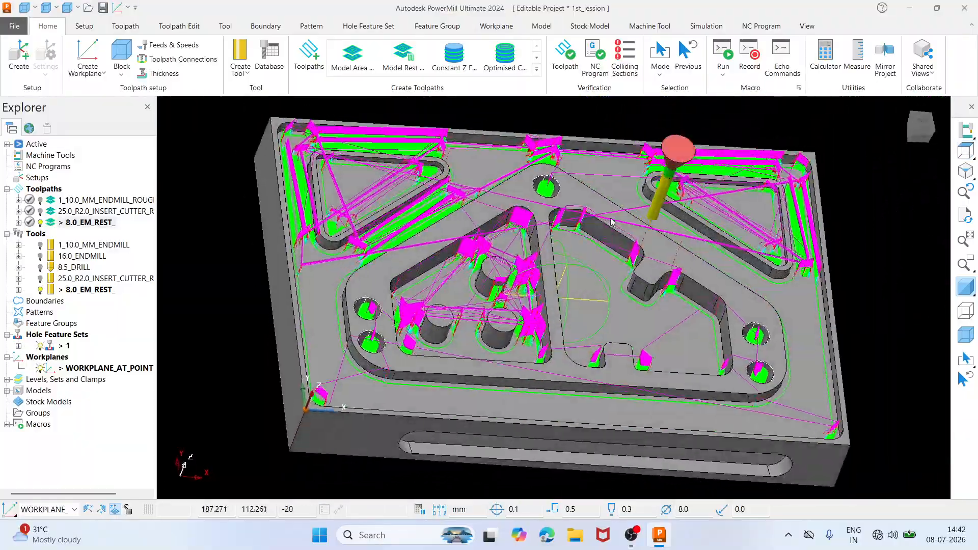
scroll(366, 257, "up", 8)
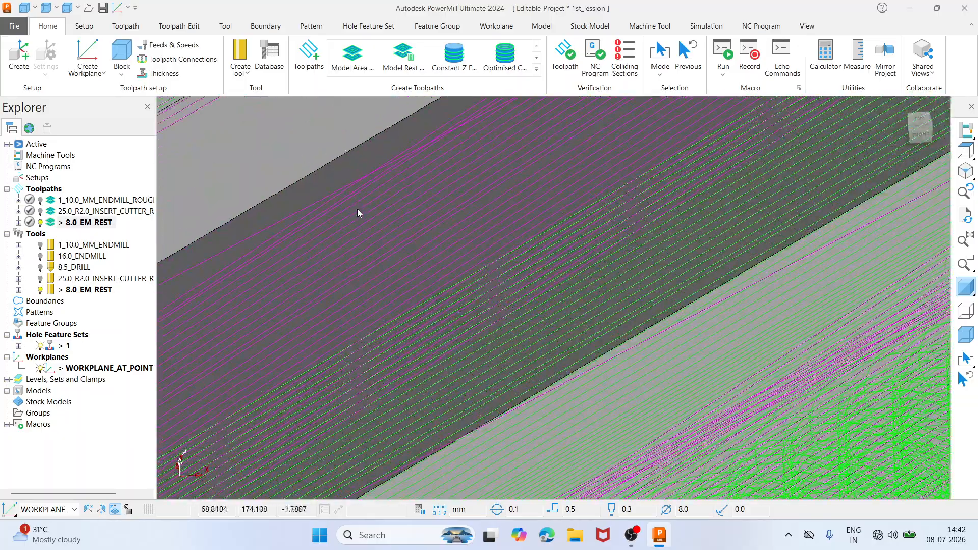
scroll(365, 201, "down", 5)
middle_click_drag(372, 207, 387, 168)
scroll(466, 353, "down", 2)
scroll(463, 350, "up", 7)
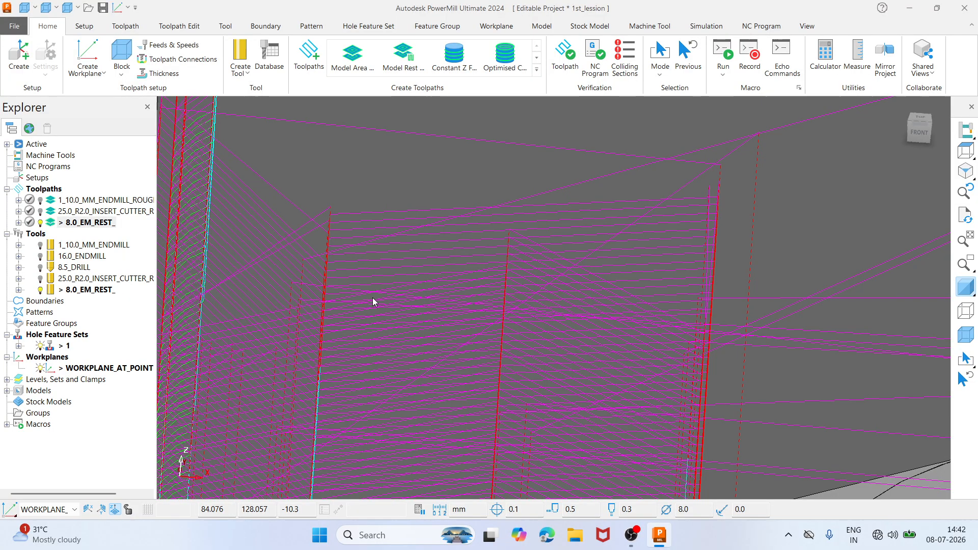
scroll(372, 298, "down", 6)
scroll(426, 320, "down", 4)
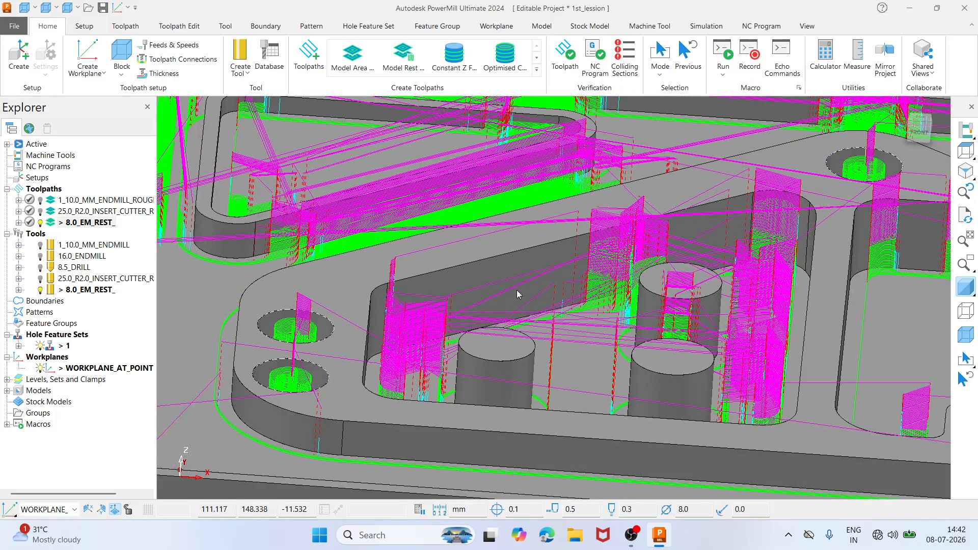
Examine up close the pass spacing and link moves in the corner of the pocket with the three bosses
scroll(407, 338, "up", 8)
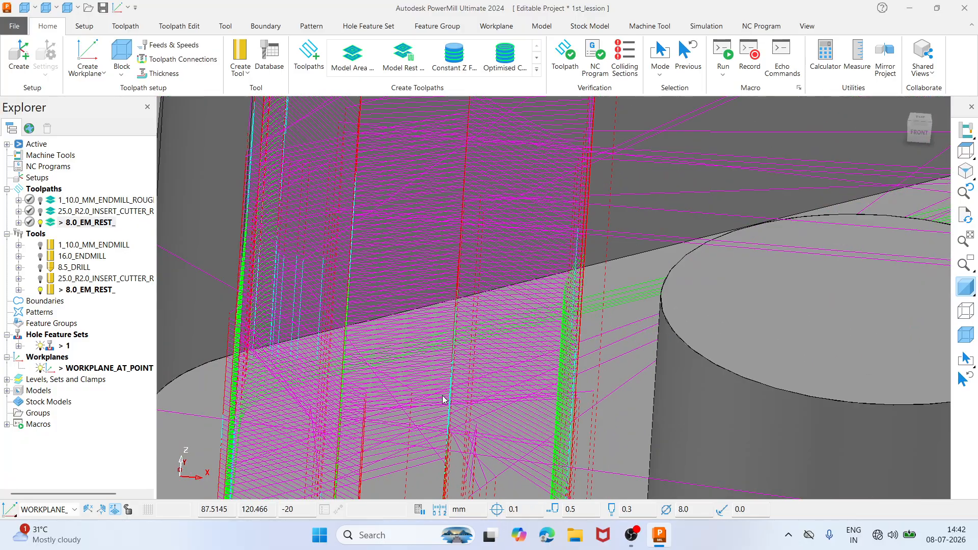
scroll(423, 254, "down", 5)
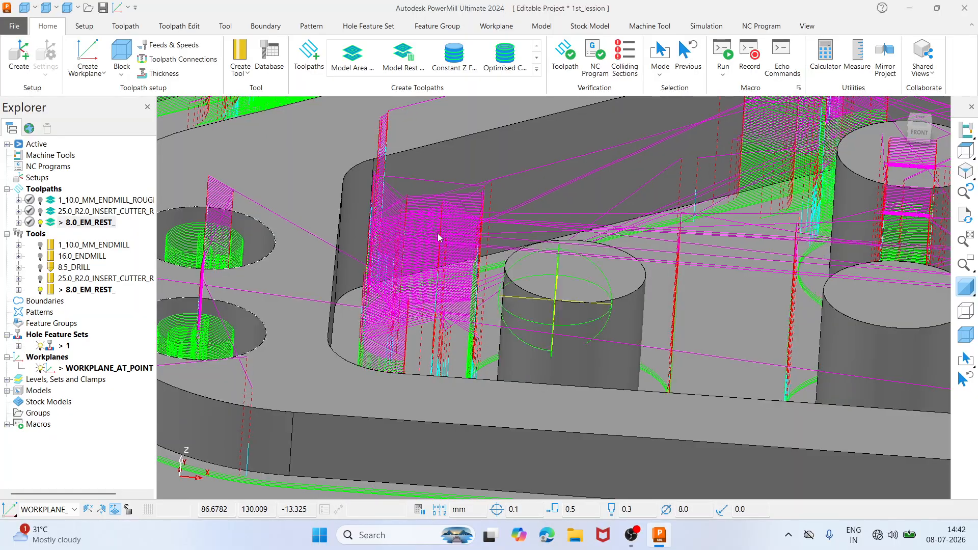
middle_click_drag(440, 235, 441, 259)
scroll(433, 242, "up", 10)
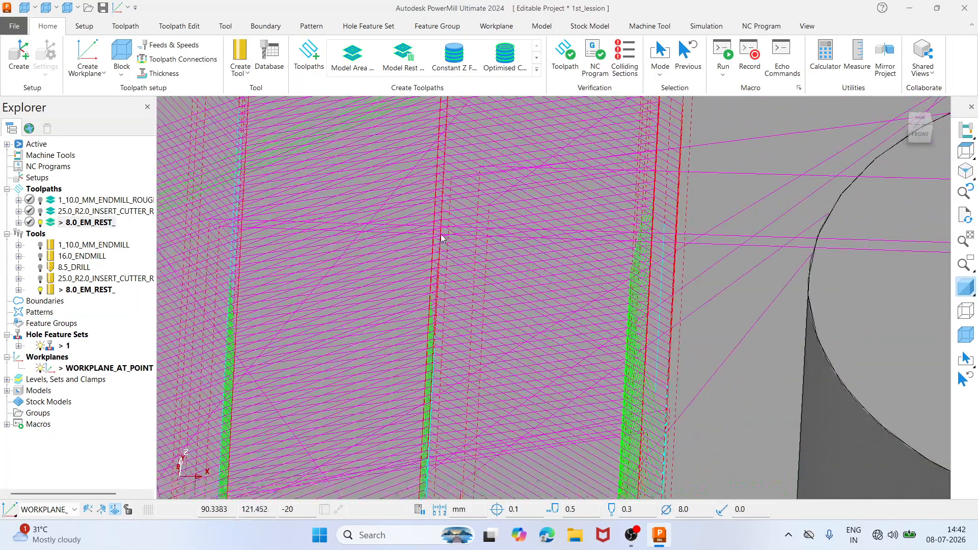
scroll(423, 220, "up", 2)
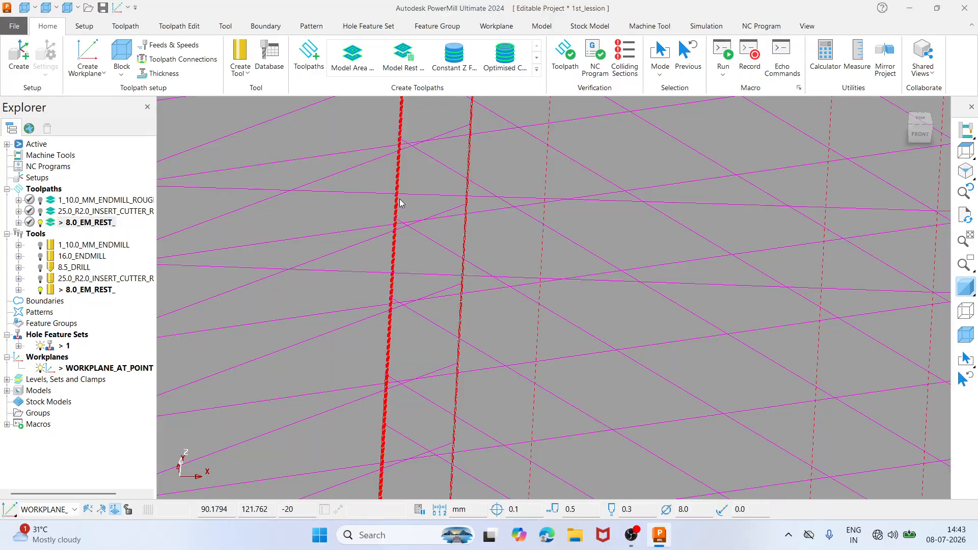
scroll(400, 202, "down", 8)
scroll(420, 238, "up", 6)
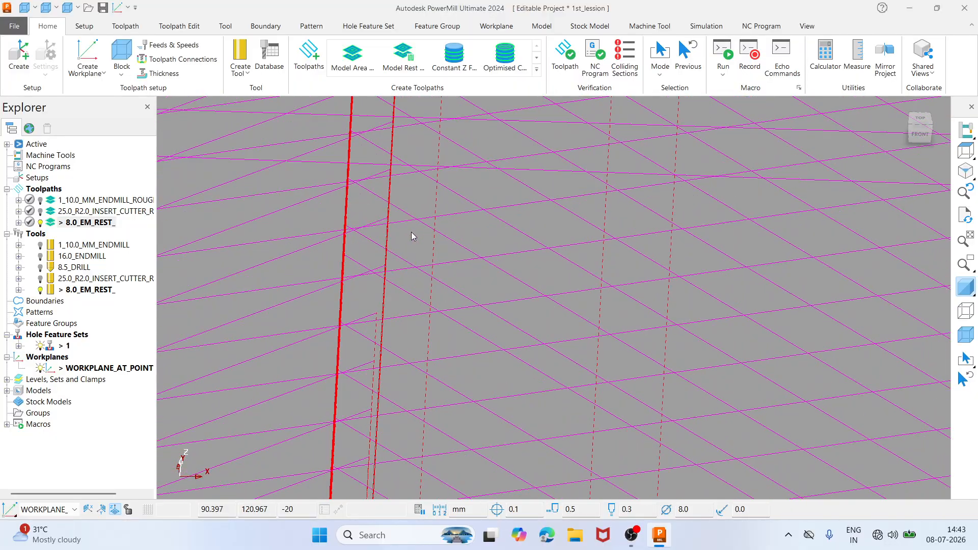
scroll(419, 236, "down", 5)
scroll(502, 265, "up", 3)
scroll(729, 343, "down", 8)
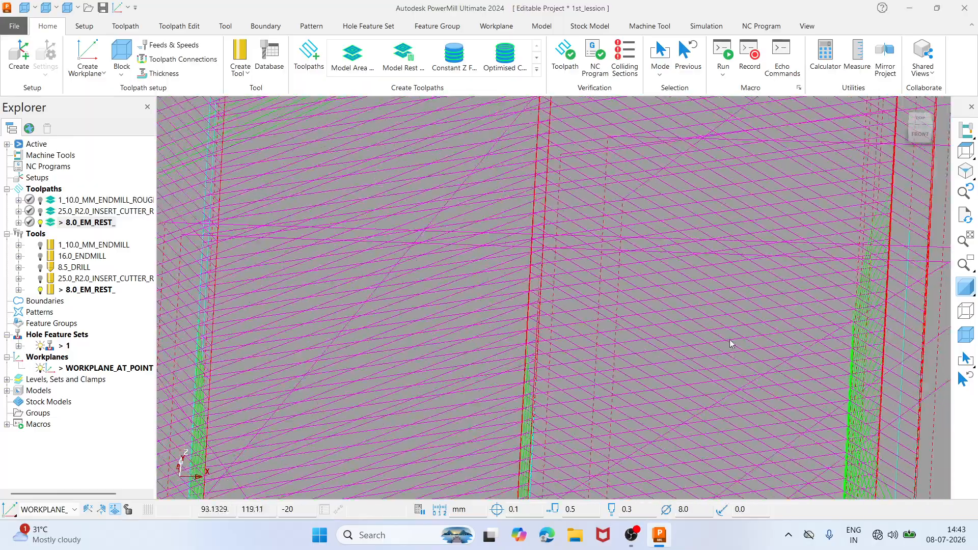
scroll(520, 286, "up", 5)
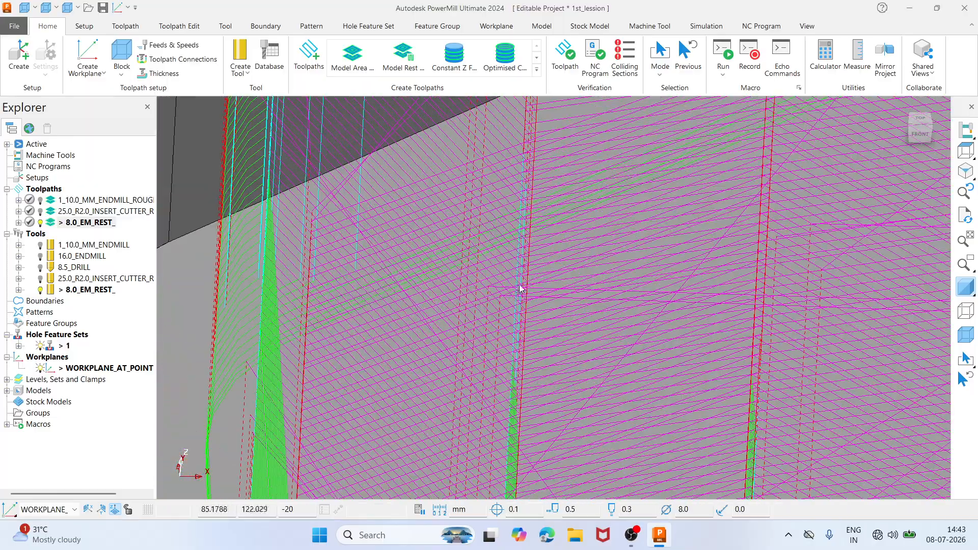
scroll(519, 274, "down", 3)
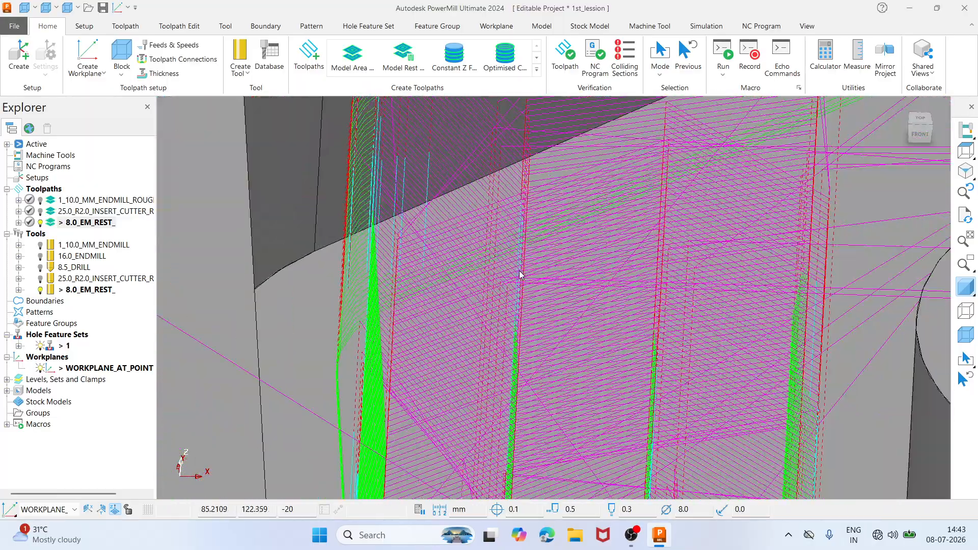
Simulate the 8.0_EM_REST_ toolpath from a plunge move in the corner of the pocket with three bosses and play it onward
middle_click_drag(519, 274, 410, 274)
scroll(410, 274, "up", 3)
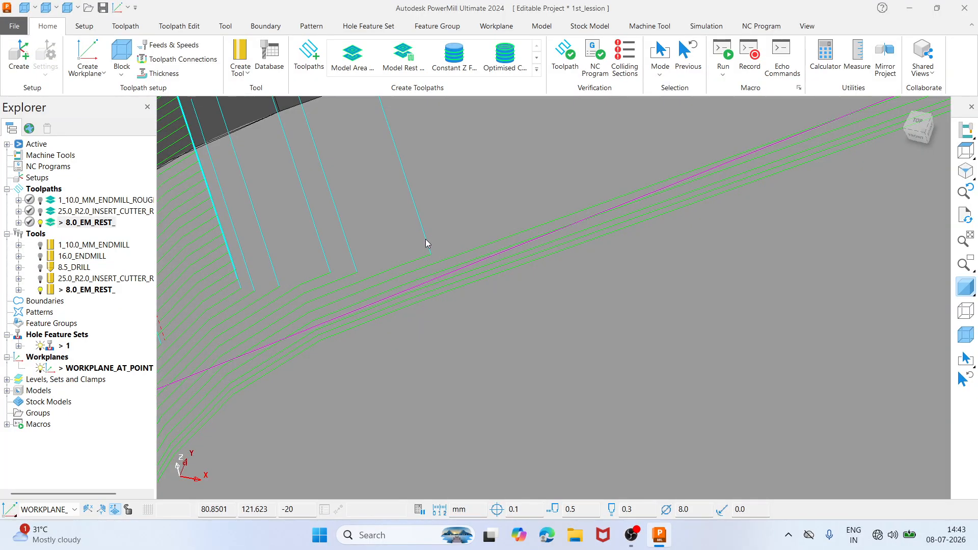
mouse_move(429, 239)
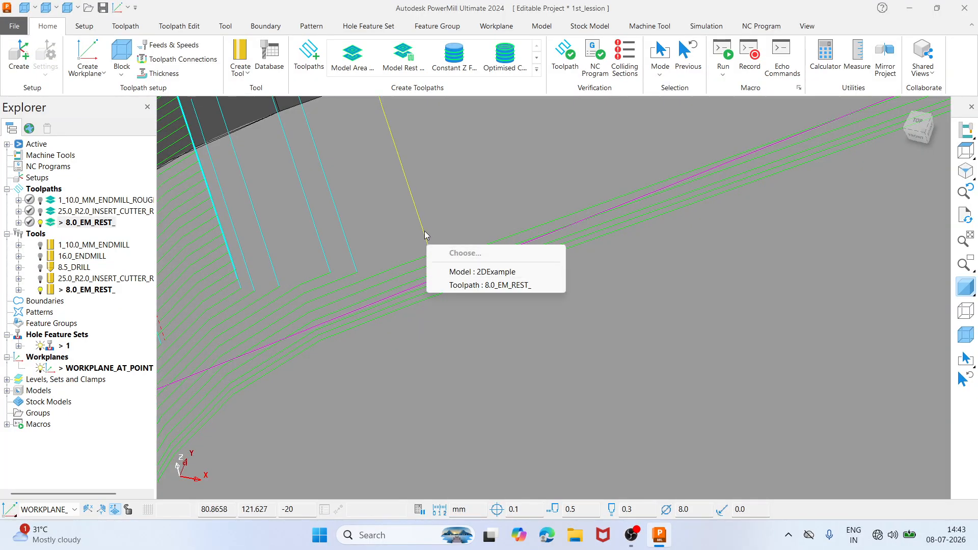
right_click(455, 279)
left_click(466, 61)
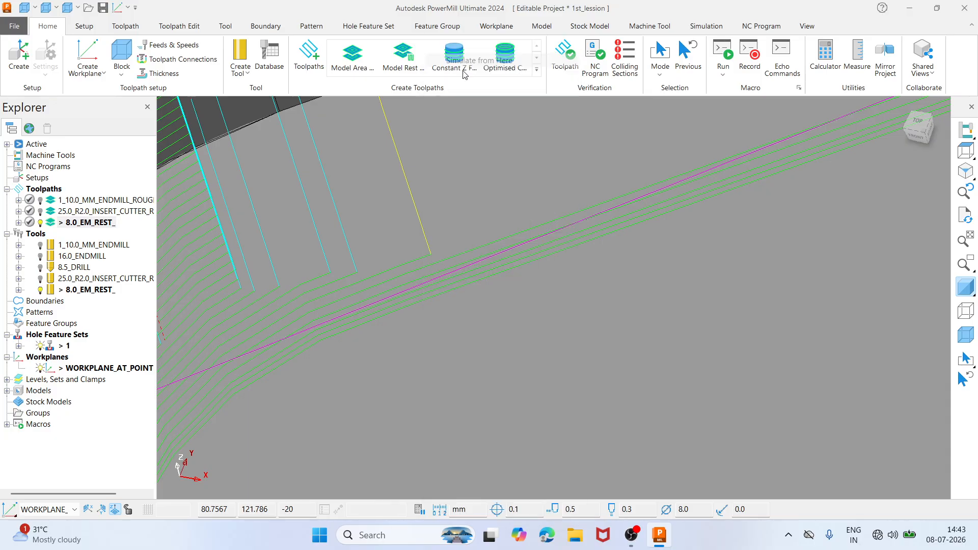
scroll(408, 261, "down", 2)
middle_click_drag(408, 261, 466, 231)
scroll(465, 231, "down", 3)
scroll(533, 261, "down", 3)
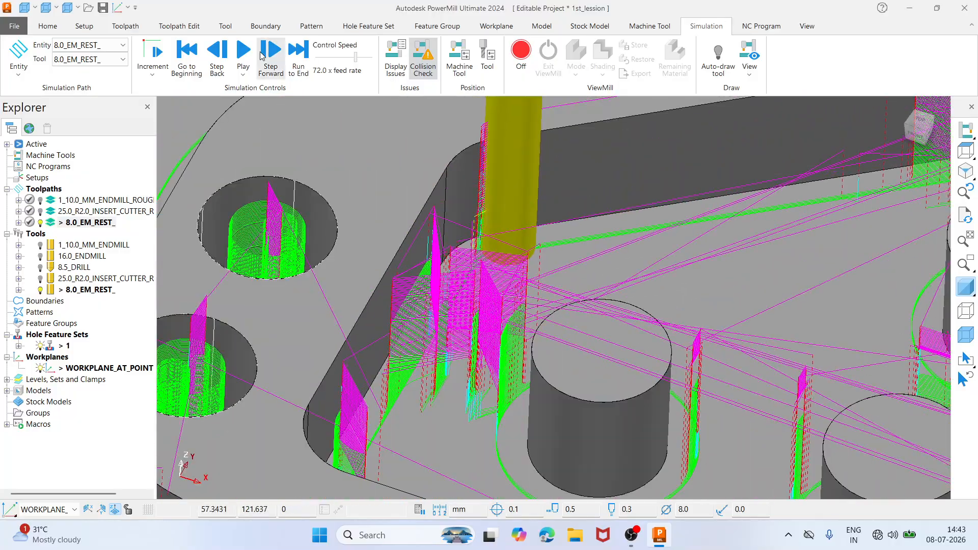
left_click(245, 52)
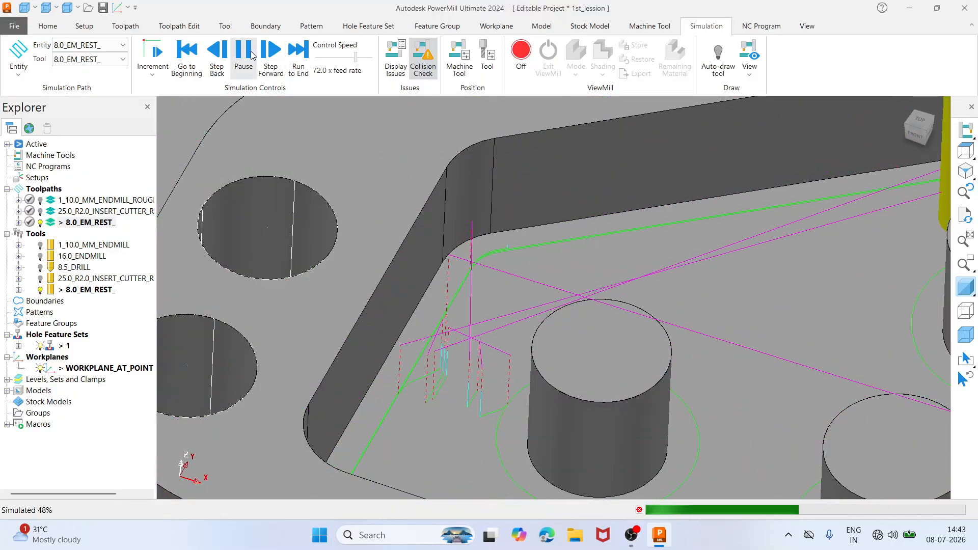
Restore the isometric view, activate the 25.0_R2.0_INSERT_CUTTER_ROUGH toolpath and load it for simulation from its start
left_click(965, 153)
left_click(966, 172)
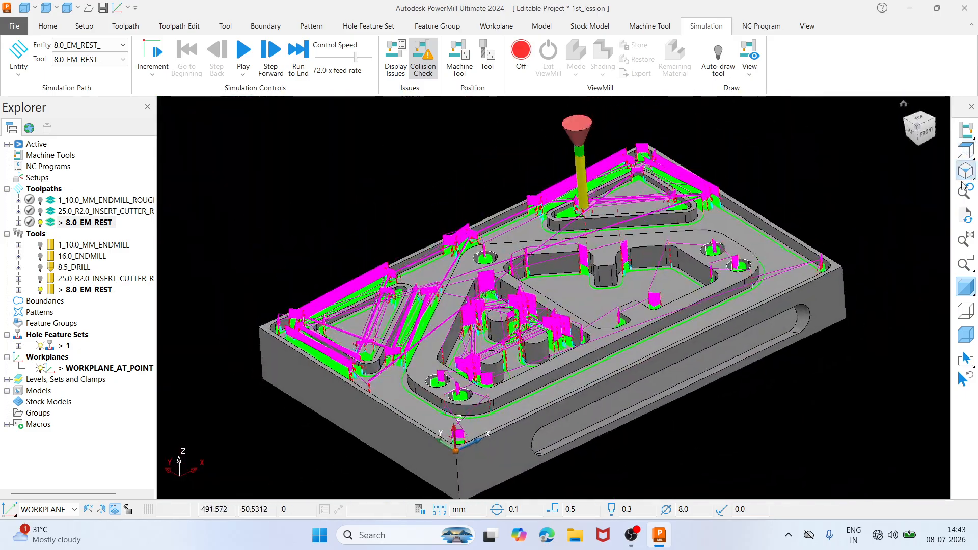
double_click(55, 213)
right_click(55, 213)
left_click(110, 77)
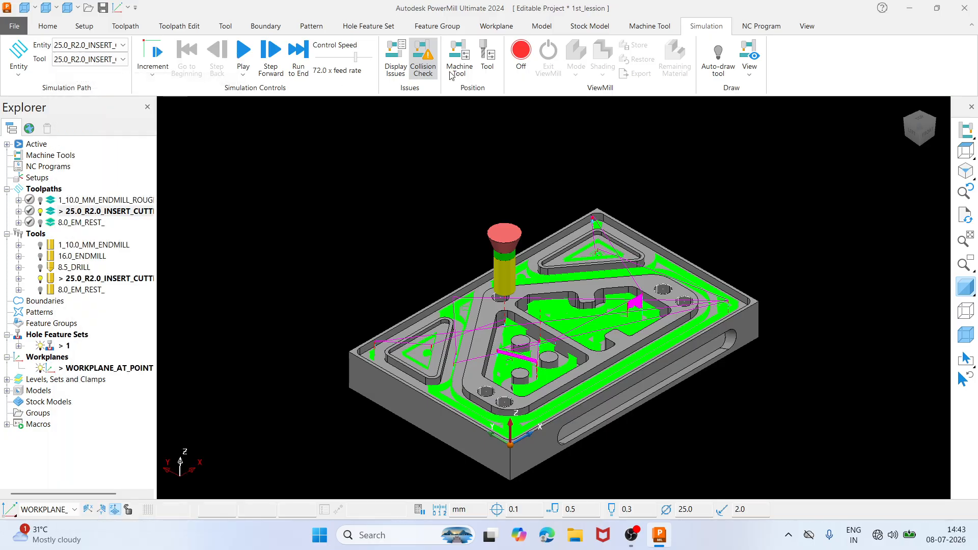
Turn on ViewMill in fixed-view mode and play the roughing simulation at 800.0 x feed rate
left_click(519, 72)
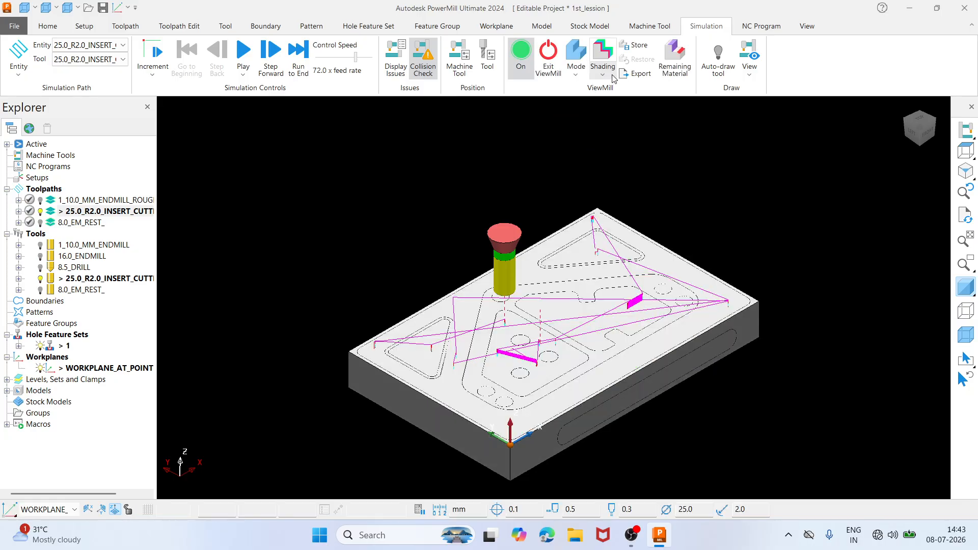
left_click(576, 64)
left_click(597, 148)
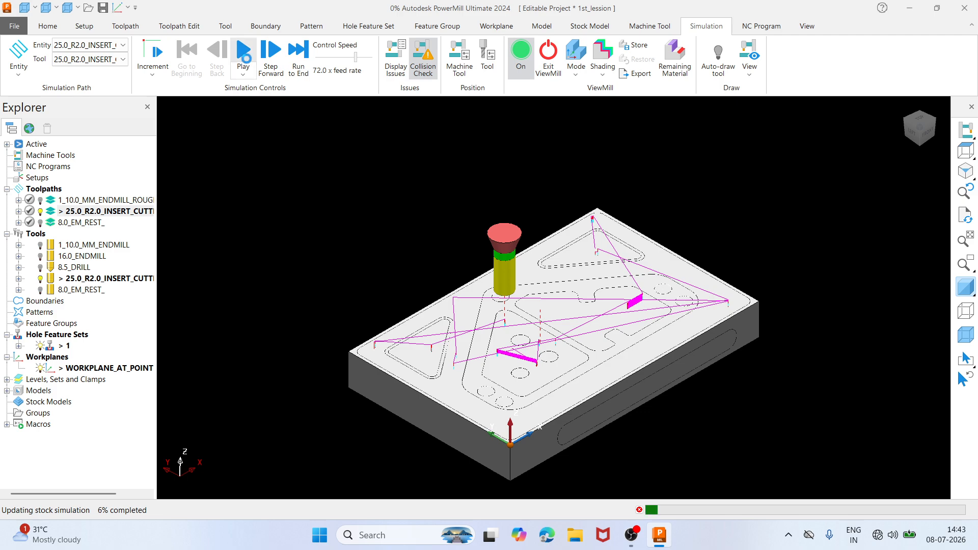
left_click(247, 63)
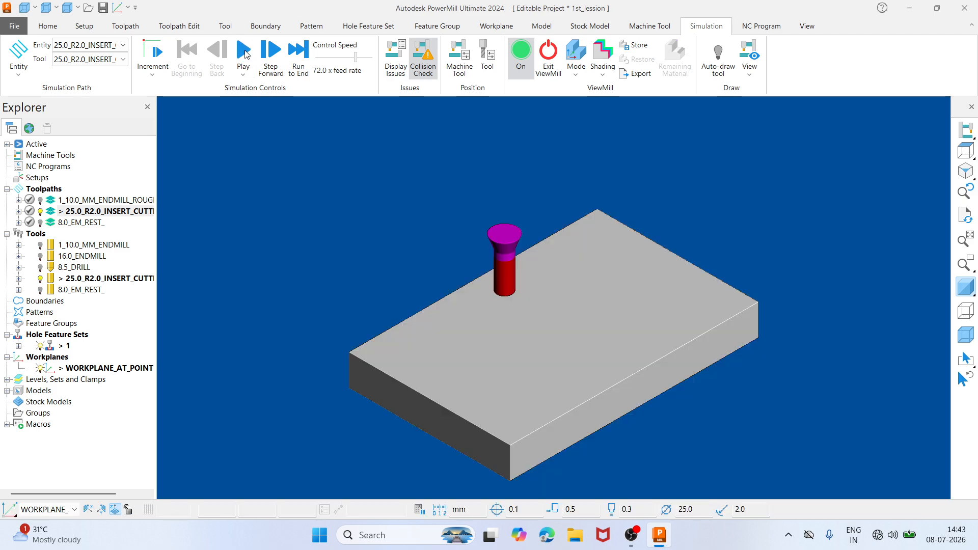
left_click(371, 53)
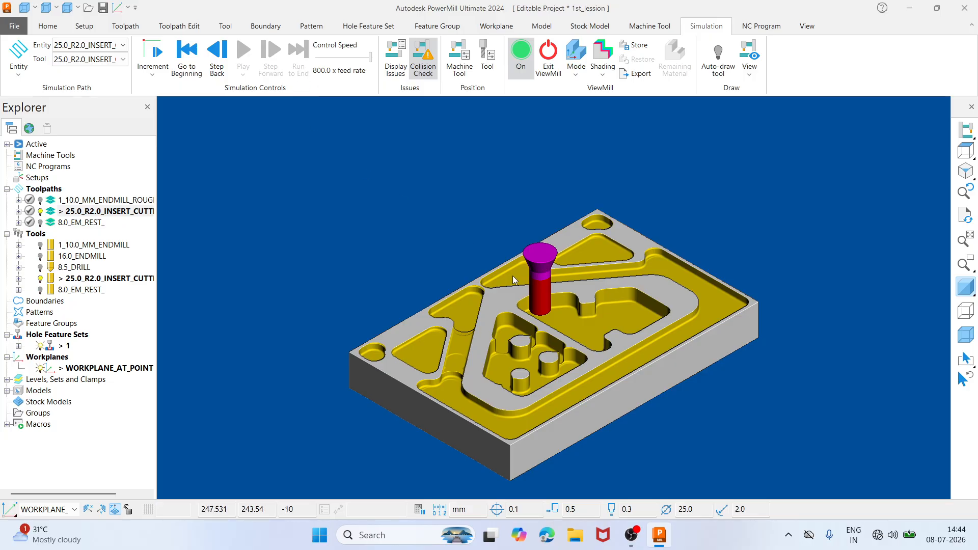
Examine the simulated roughing stock in a rotatable view for uncut material around the bosses, pocket corners and triangular islands
middle_click_drag(500, 357, 504, 357)
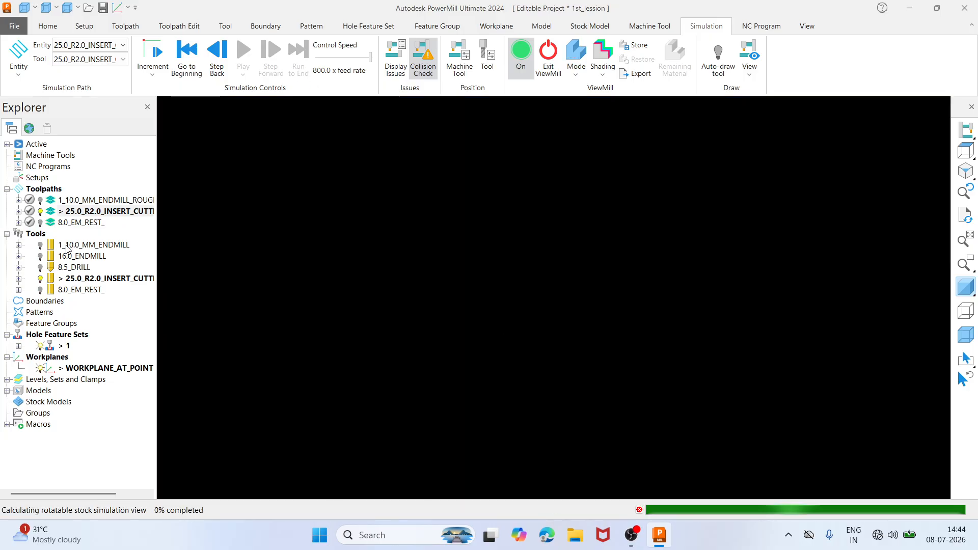
scroll(494, 298, "up", 8)
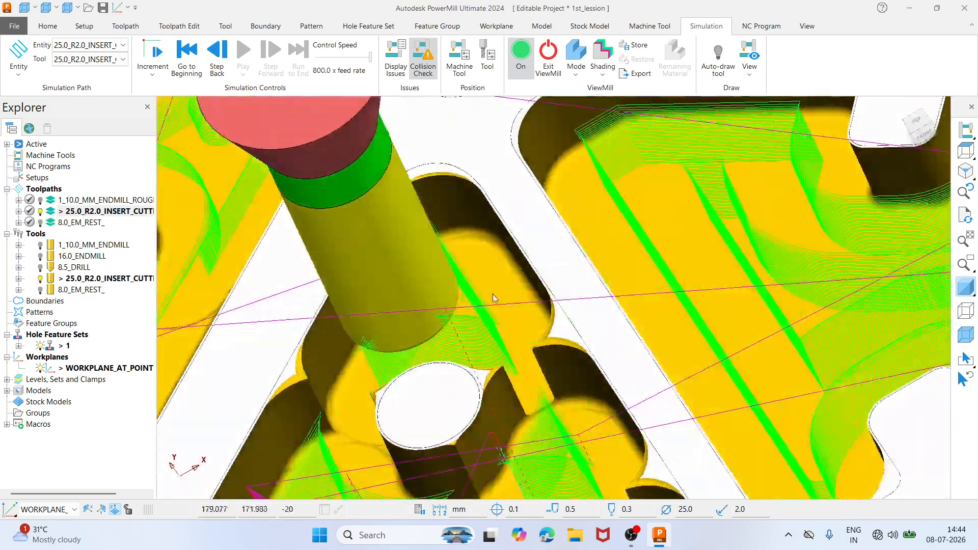
scroll(494, 299, "down", 10)
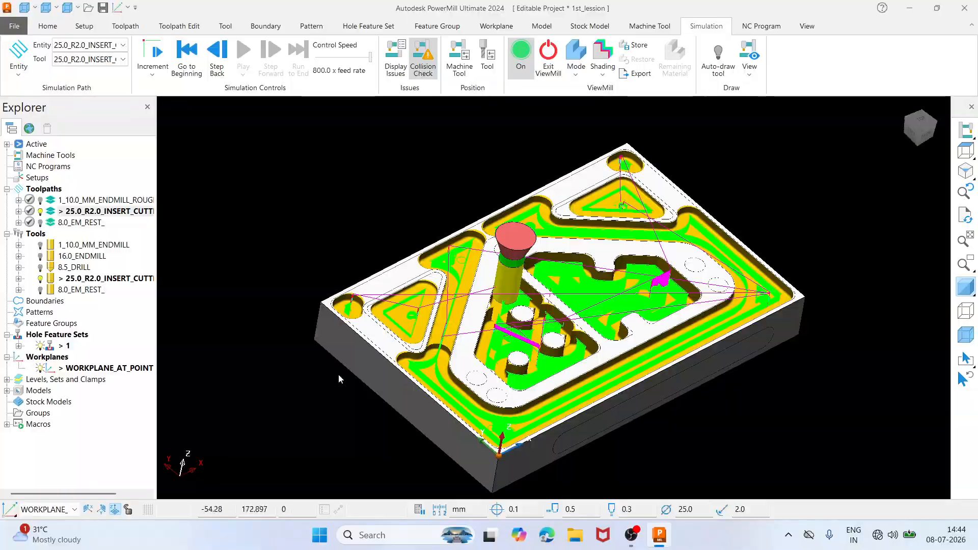
scroll(323, 297, "up", 6)
scroll(316, 251, "down", 3)
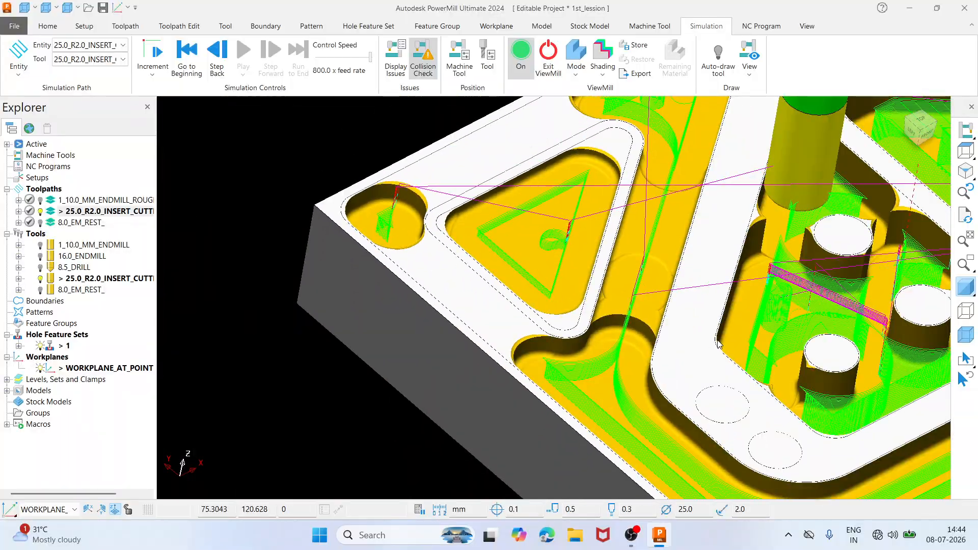
scroll(718, 344, "down", 4)
scroll(778, 344, "down", 3)
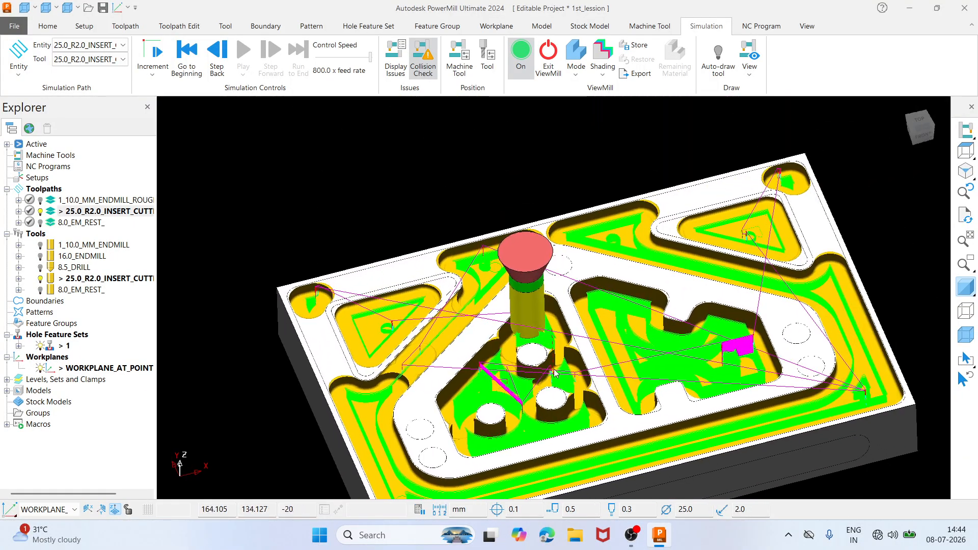
scroll(790, 311, "up", 5)
scroll(802, 279, "down", 5)
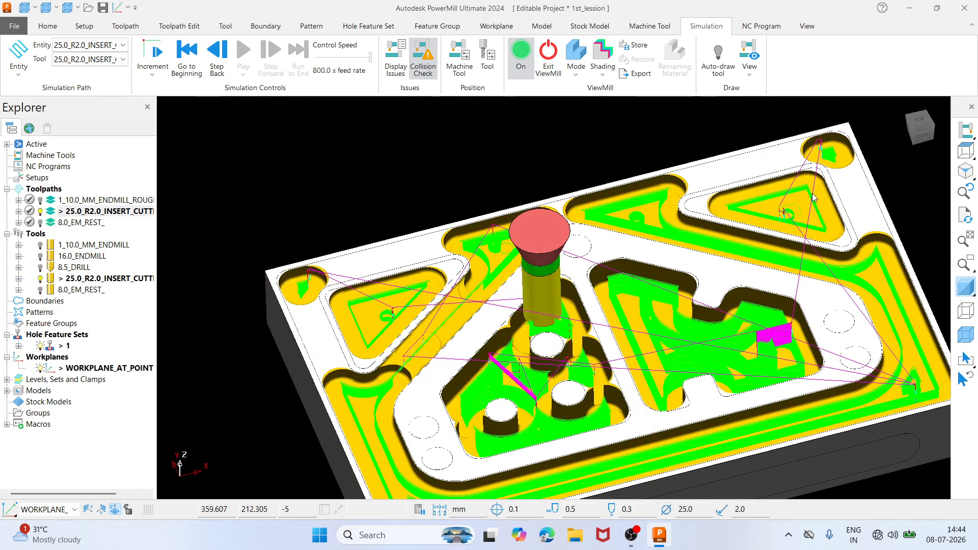
Restore the isometric view and switch the stock simulation back to the fixed-view mode
left_click(966, 172)
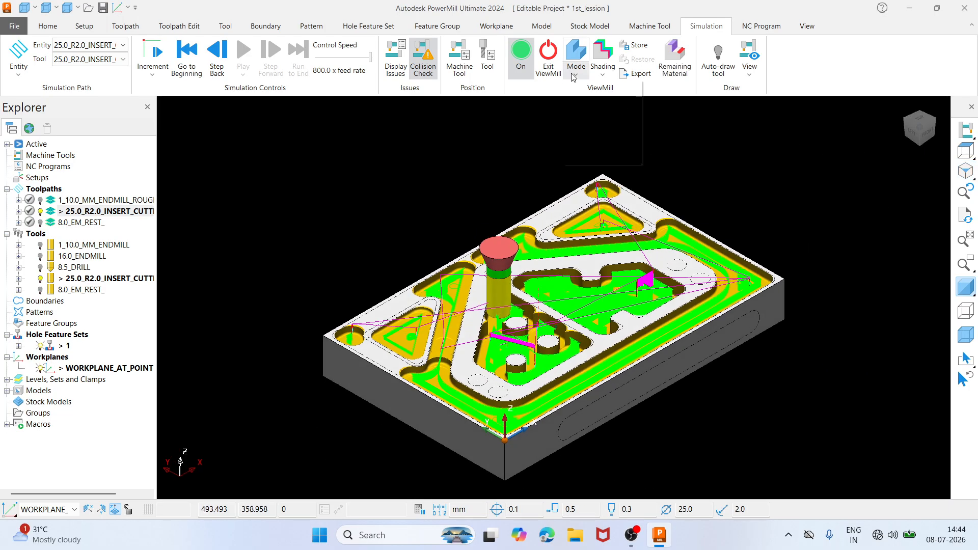
left_click(575, 75)
left_click(575, 153)
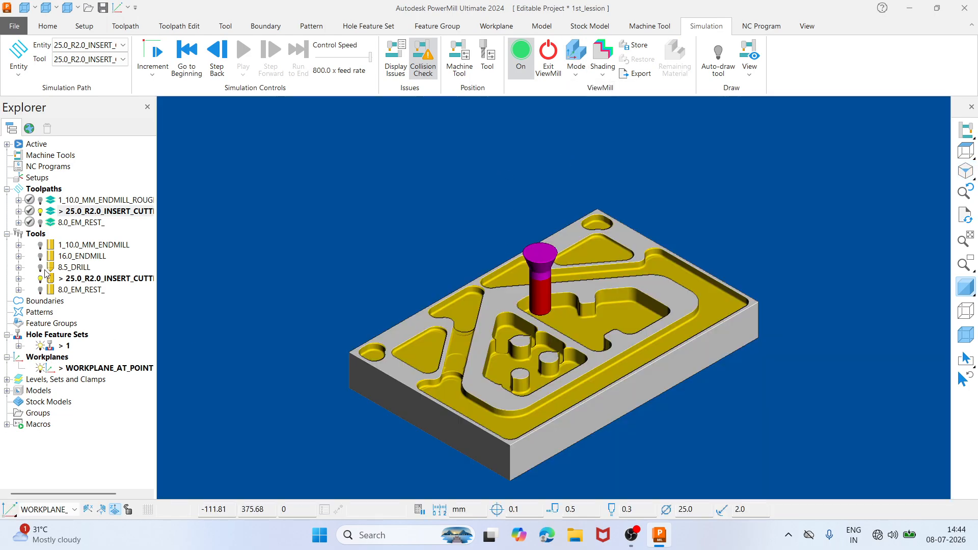
Activate the 8.0_EM_REST_ toolpath and play its simulation from the start on the roughed stock, resuming it after the stop
double_click(53, 223)
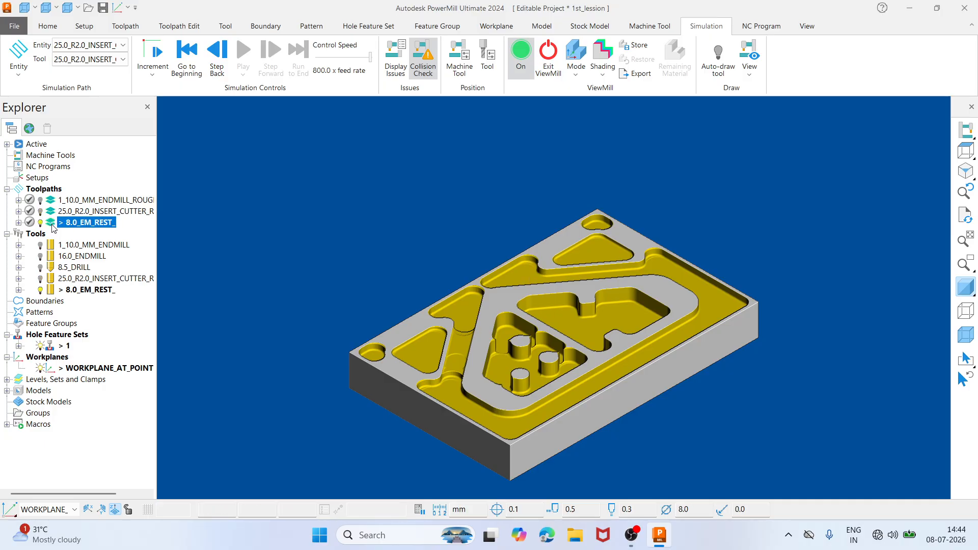
right_click(53, 223)
left_click(118, 79)
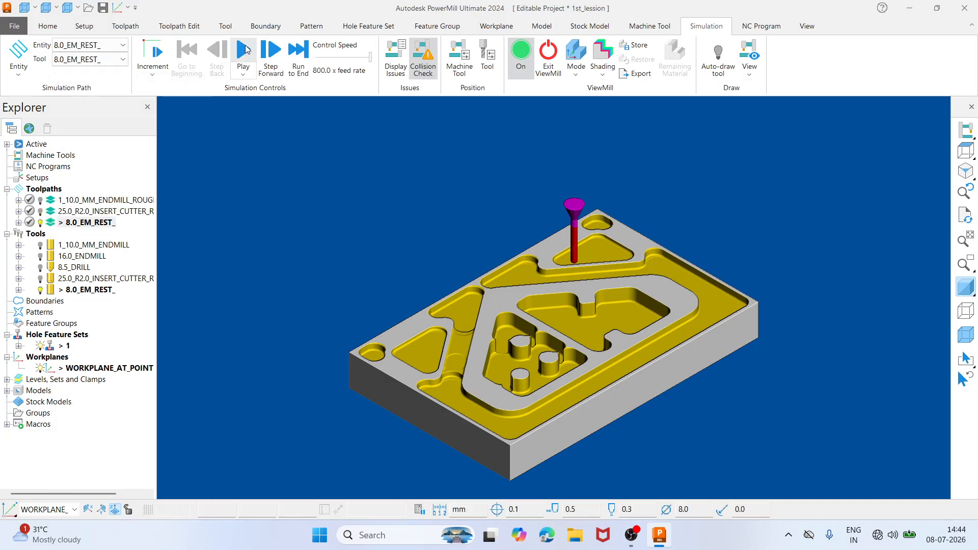
left_click(244, 50)
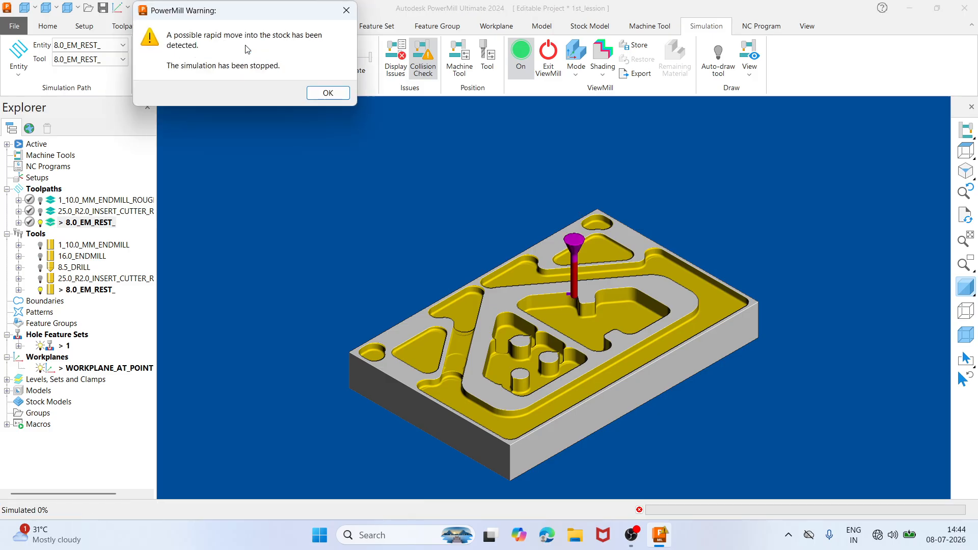
key("Return")
left_click(244, 50)
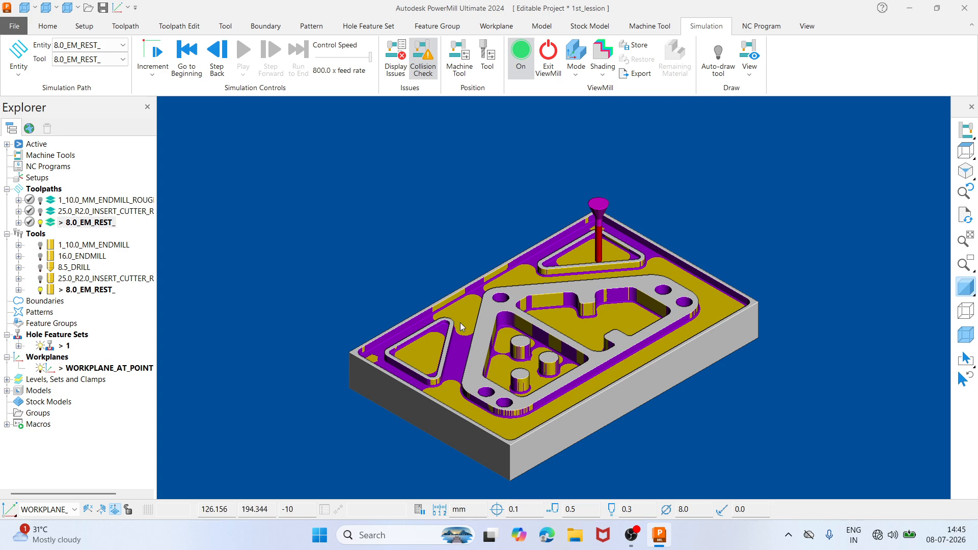
Examine the rest-machined stock in a rotatable view around the bosses and corners of the central pockets
middle_click_drag(563, 348, 571, 345)
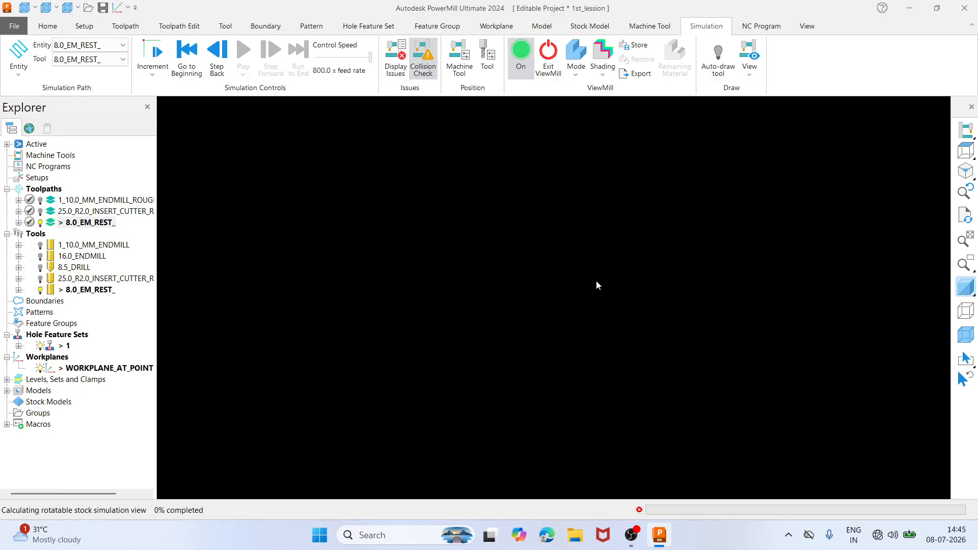
scroll(595, 277, "up", 10)
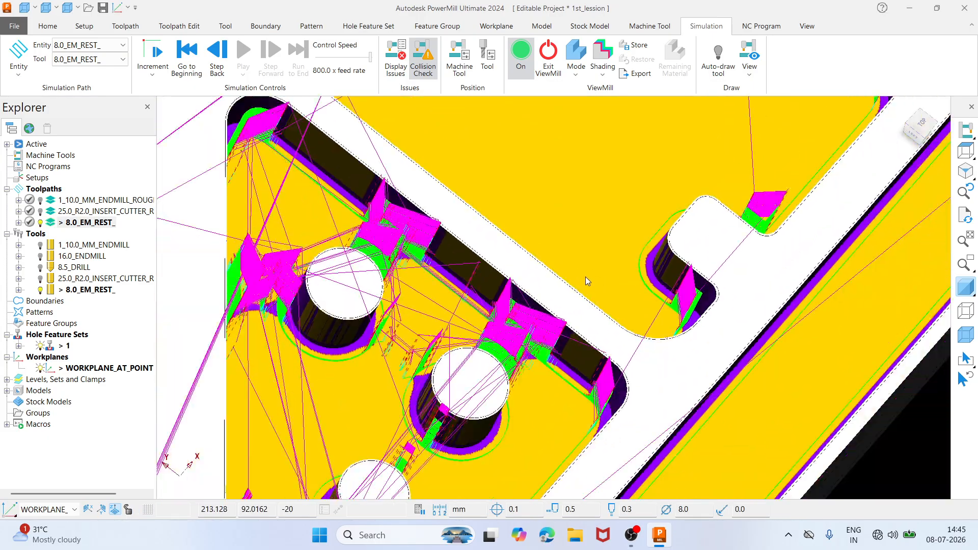
scroll(585, 277, "down", 5)
middle_click_drag(643, 298, 596, 244)
scroll(468, 228, "up", 5)
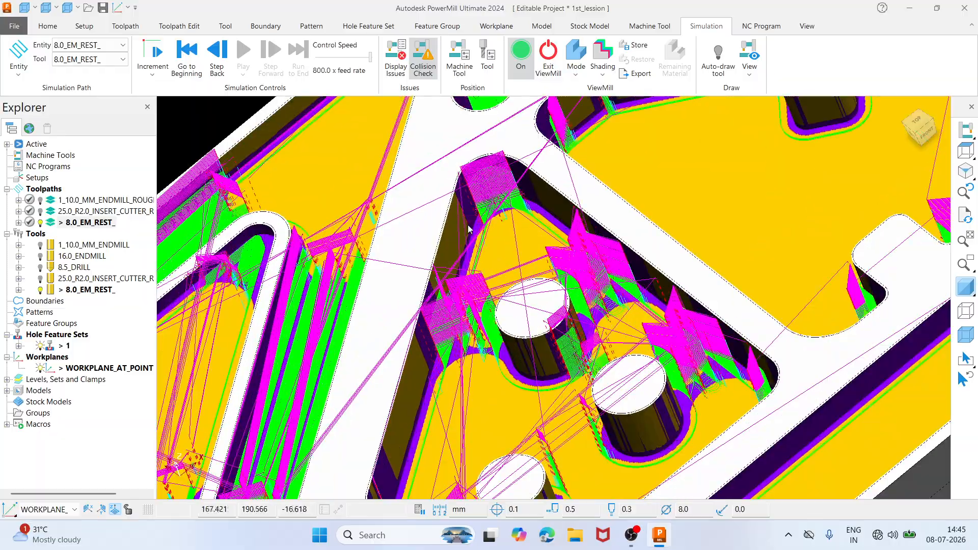
scroll(469, 226, "up", 4)
middle_click_drag(484, 204, 546, 197)
Examine the rest-machined stock along the channel beside the triangular pocket and at the paired corner holes
scroll(533, 228, "down", 4)
scroll(533, 227, "down", 2)
scroll(540, 201, "down", 3)
scroll(416, 284, "up", 4)
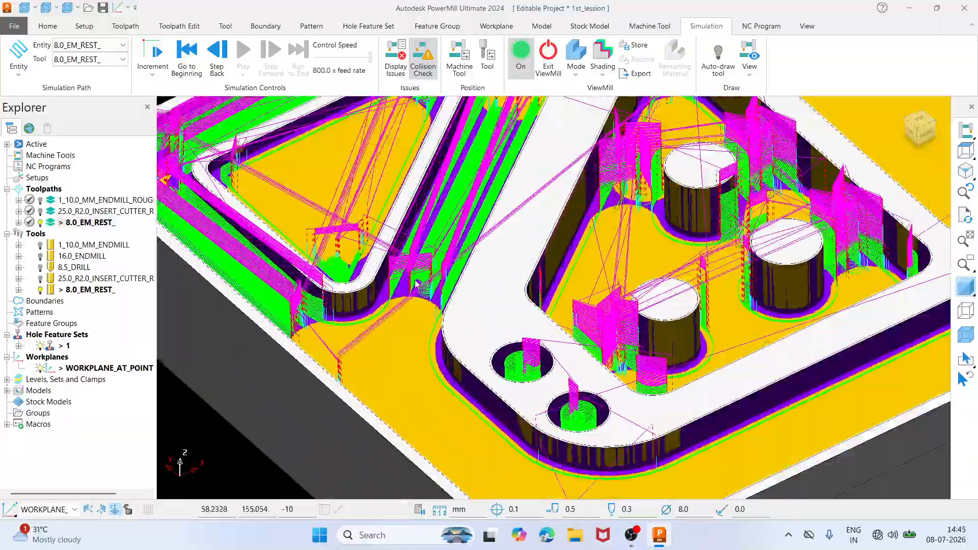
scroll(415, 284, "up", 2)
middle_click_drag(415, 284, 385, 275)
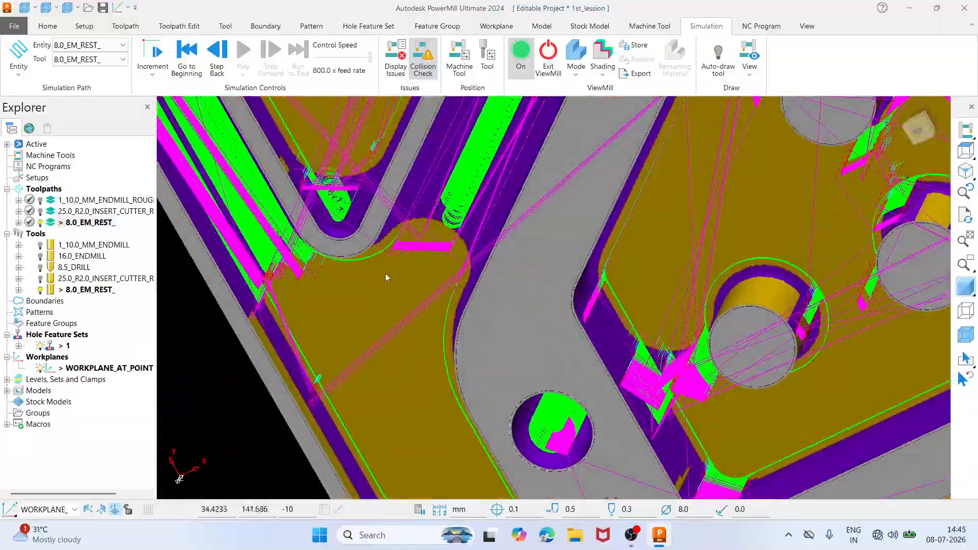
scroll(386, 277, "down", 8)
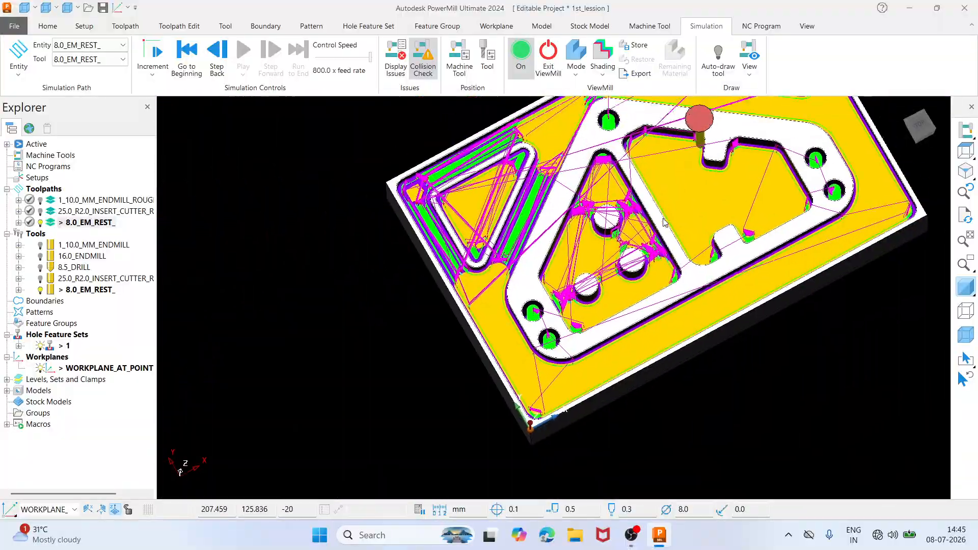
middle_click_drag(664, 223, 621, 220, "shift")
Exit ViewMill and hide the 8.0_EM_REST_ toolpath to leave the bare model on view
left_click(550, 47)
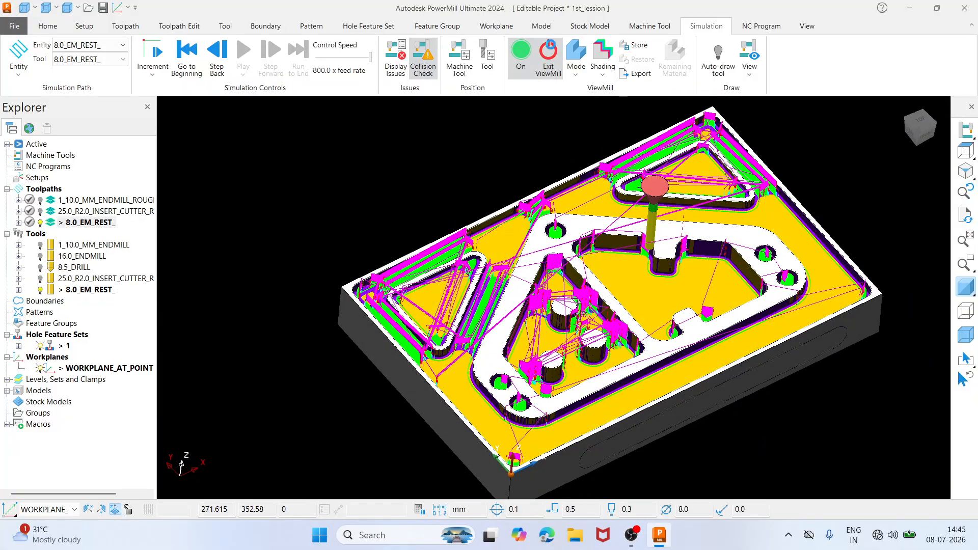
left_click(526, 90)
scroll(419, 270, "up", 2)
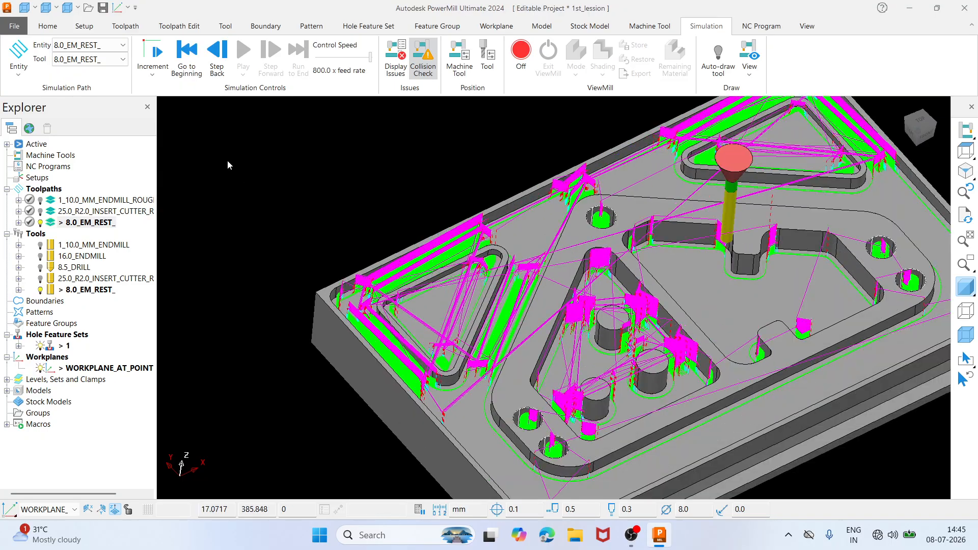
left_click(42, 223)
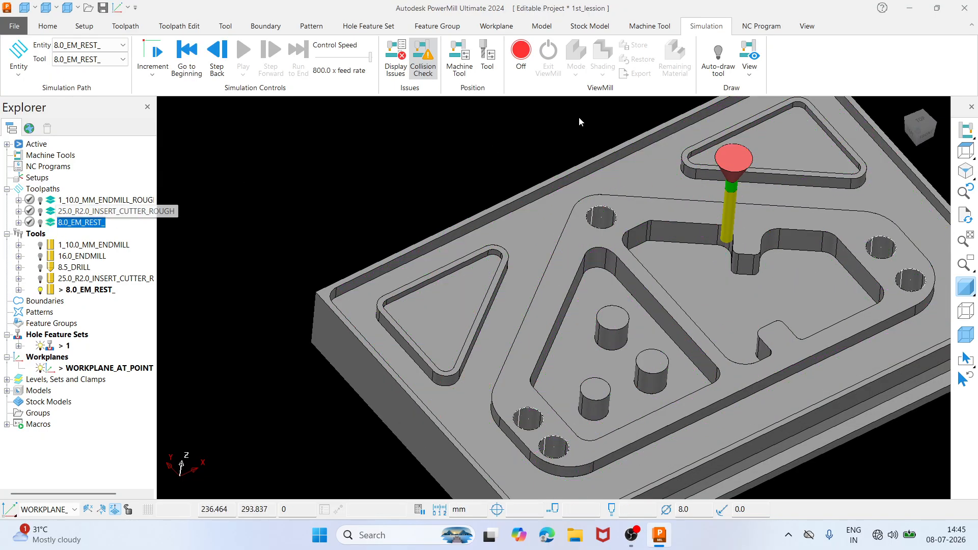
Start a radius measurement and check the corner radii of the triangular pocket beside the central contour
left_click(46, 28)
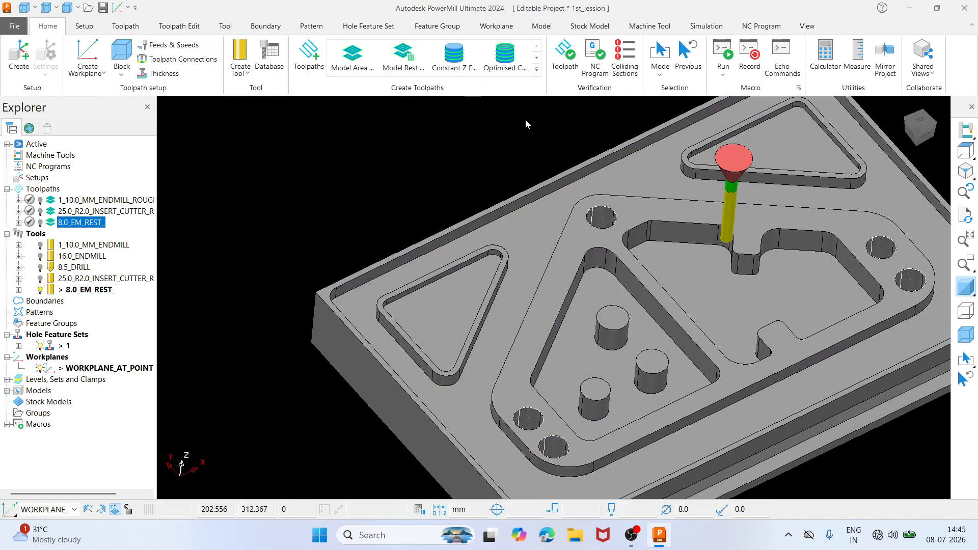
left_click(855, 65)
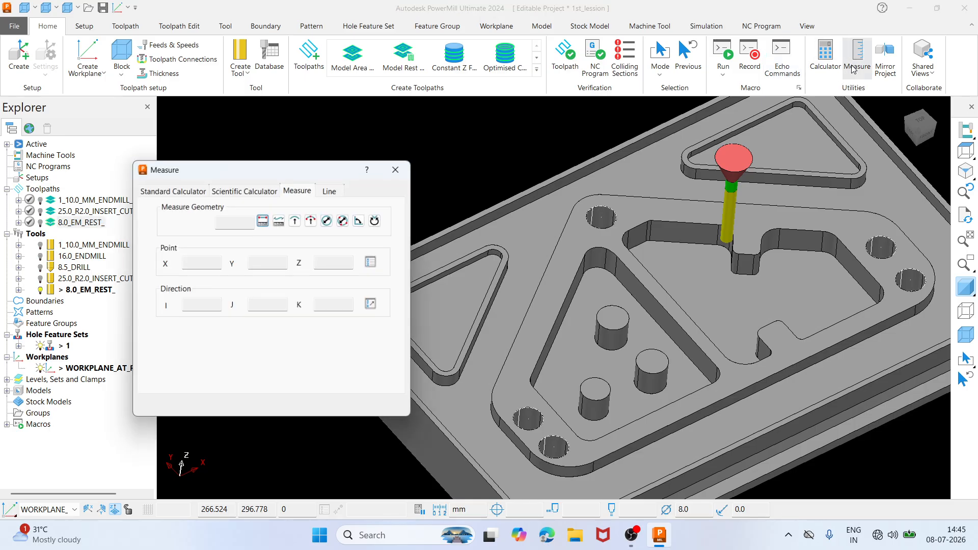
left_click(296, 220)
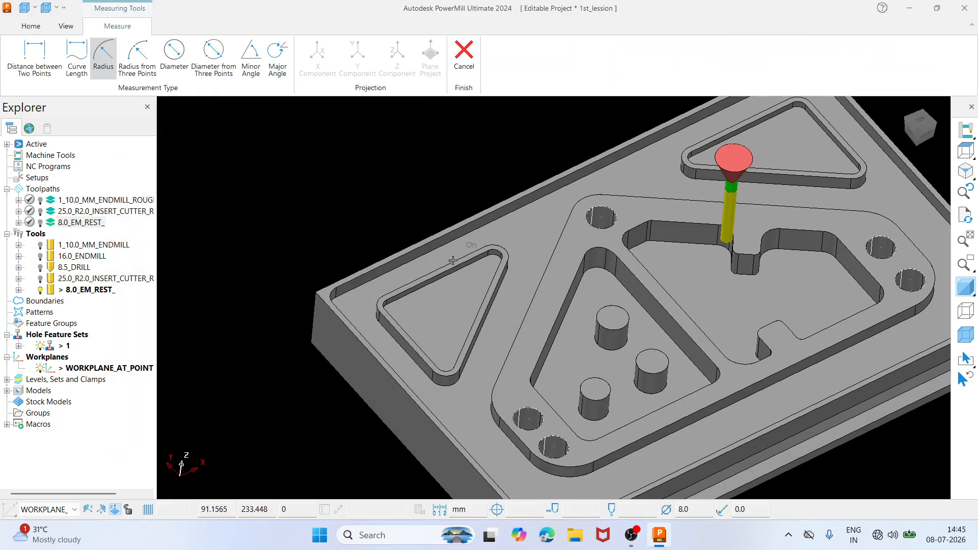
scroll(515, 258, "up", 5)
scroll(454, 239, "up", 4)
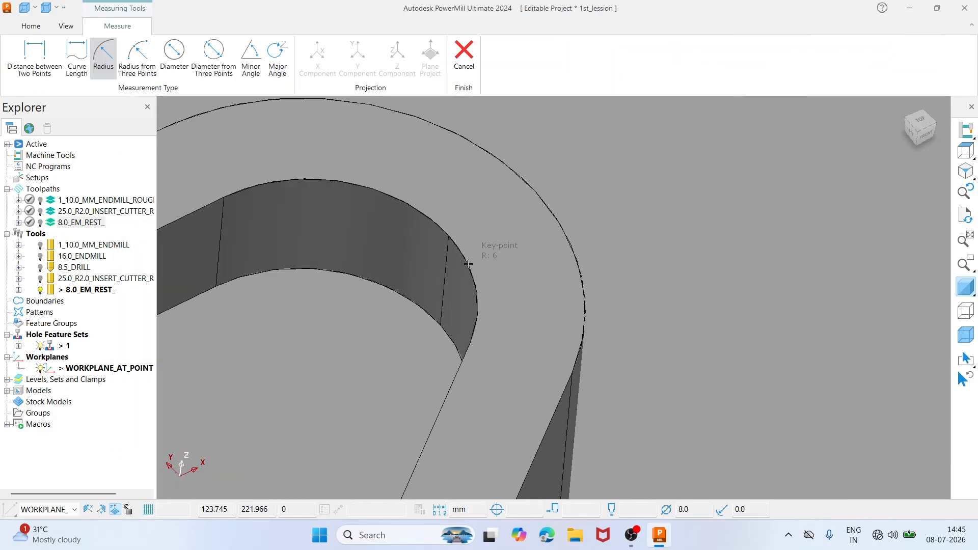
scroll(468, 264, "down", 4)
scroll(396, 226, "up", 4)
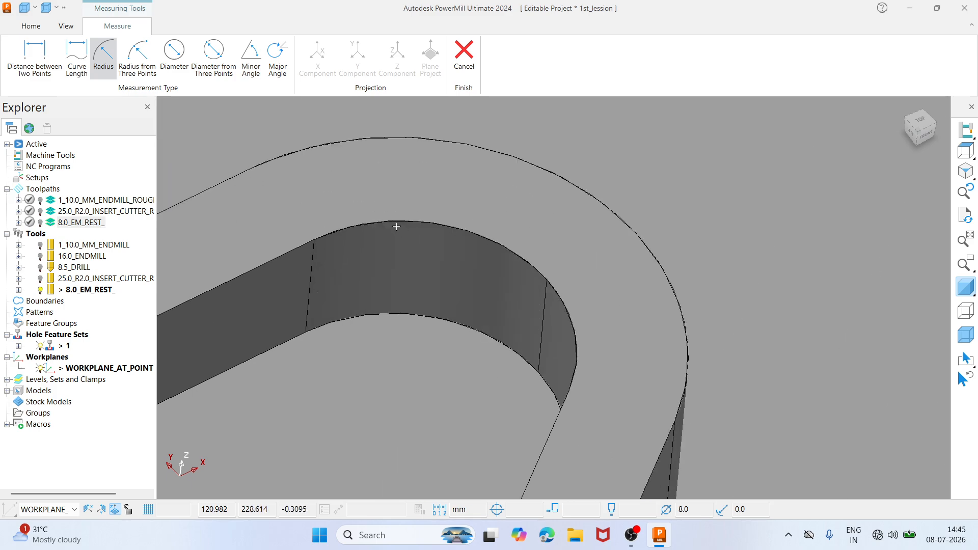
scroll(396, 221, "down", 8)
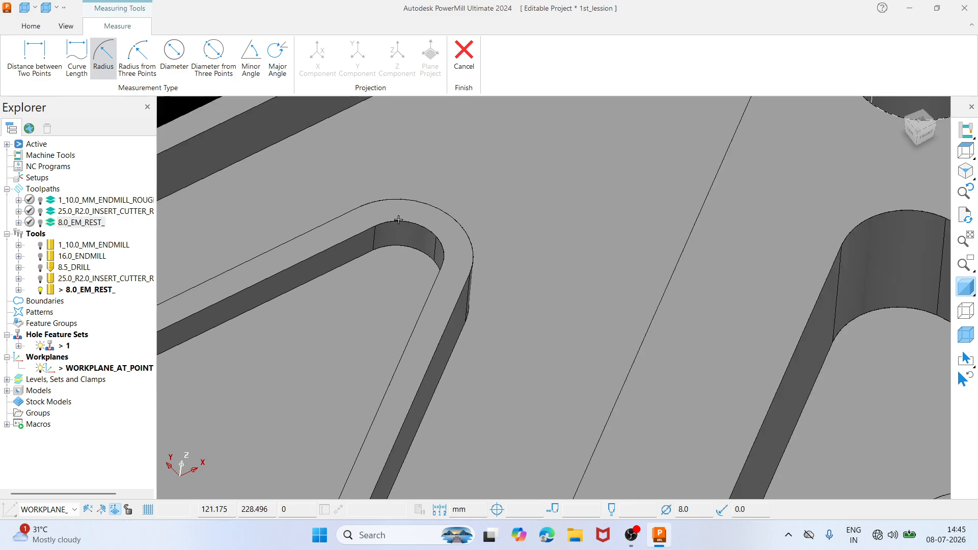
scroll(544, 222, "up", 8)
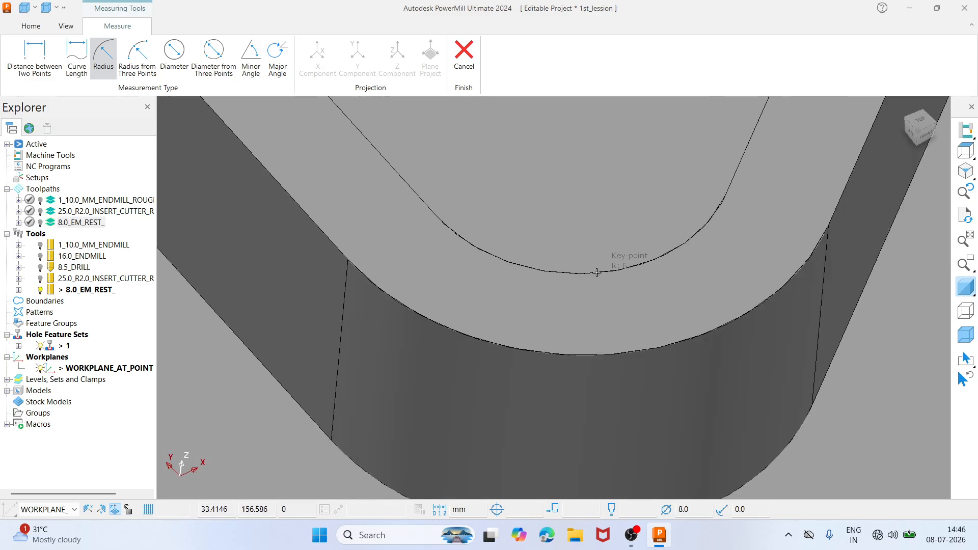
scroll(599, 272, "down", 6)
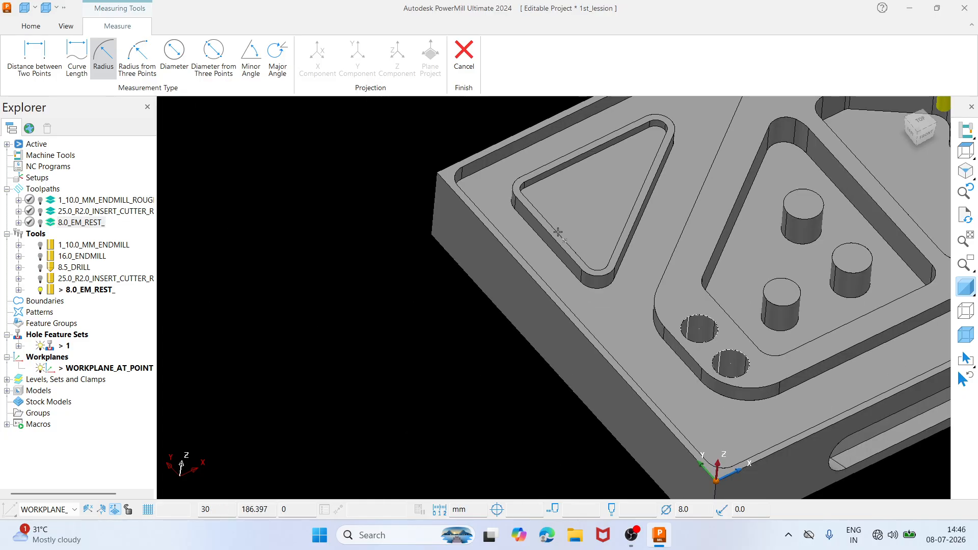
Check the radii at the plate's outer pocket corner and at the hole near the apex of the central contour
scroll(508, 189, "up", 3)
scroll(515, 189, "up", 2)
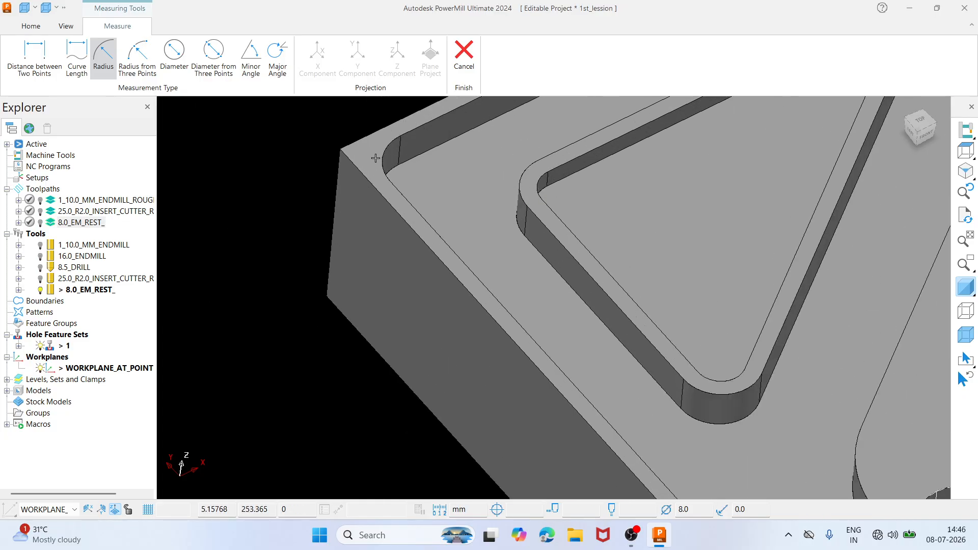
scroll(384, 148, "down", 5)
middle_click_drag(569, 161, 421, 258, "shift")
scroll(487, 182, "up", 3)
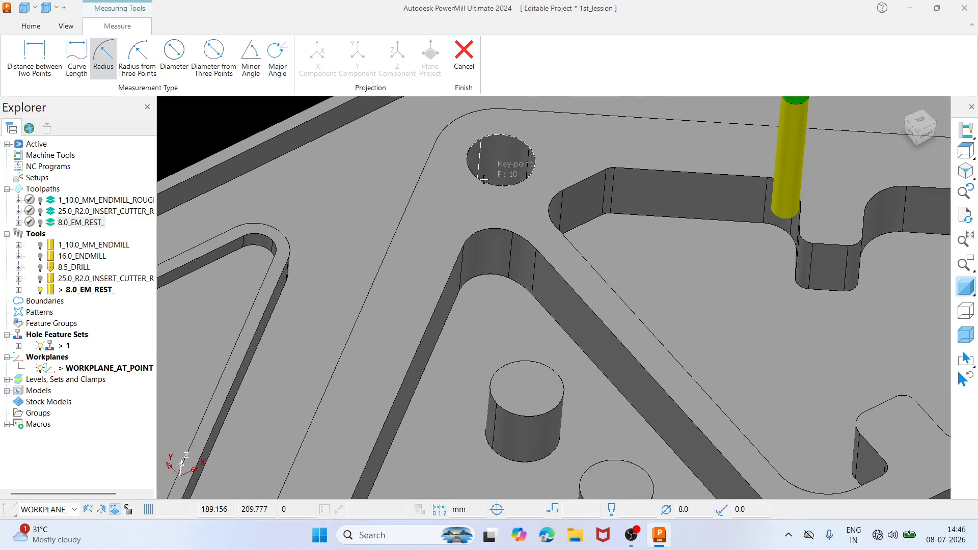
scroll(482, 182, "up", 3)
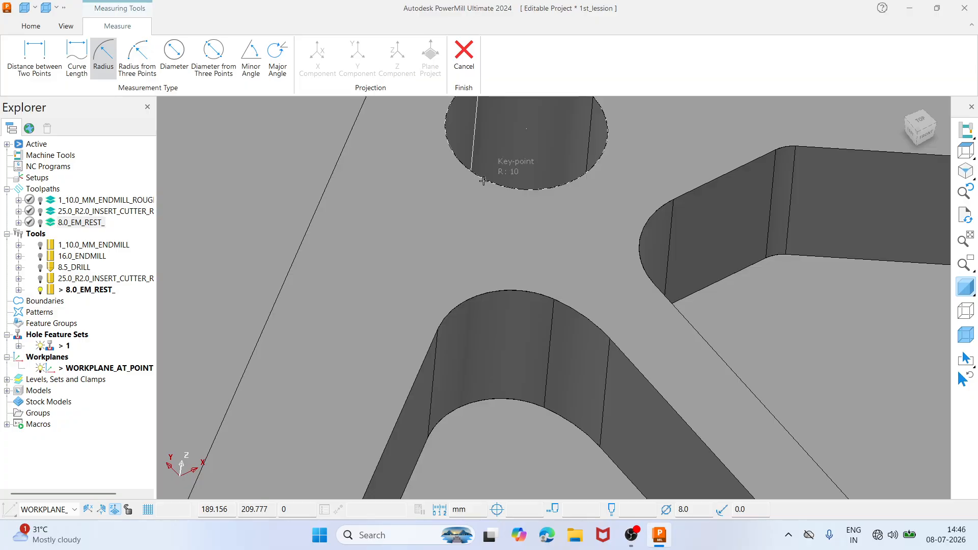
scroll(485, 180, "down", 5)
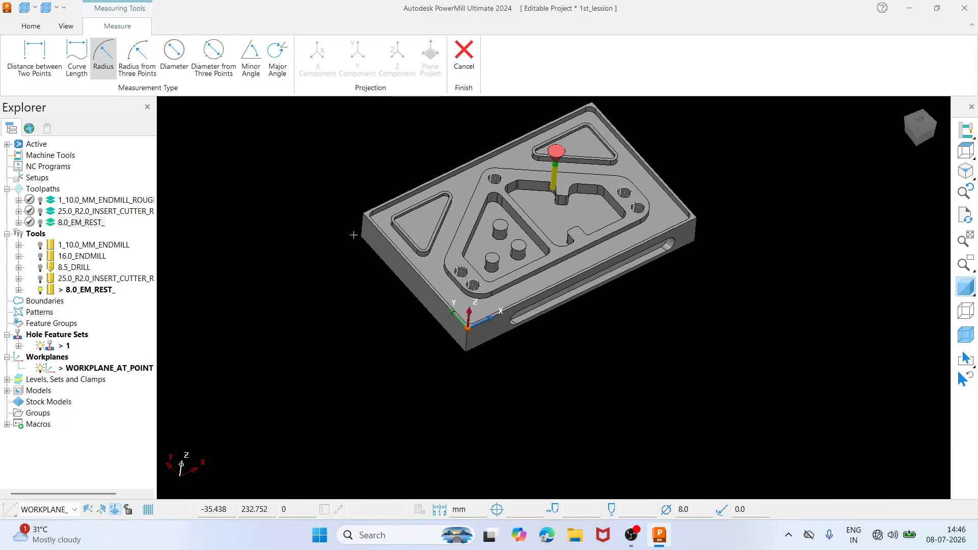
scroll(391, 188, "up", 5)
scroll(391, 188, "down", 5)
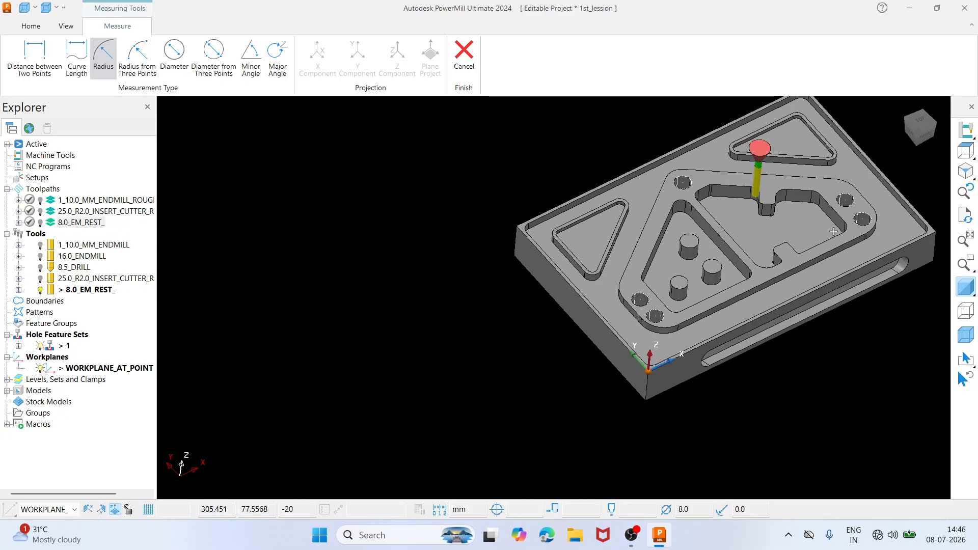
Close the radius measurement, set a tilted overview of the whole model, and save the project
middle_click_drag(708, 275, 728, 209)
scroll(729, 208, "down", 3)
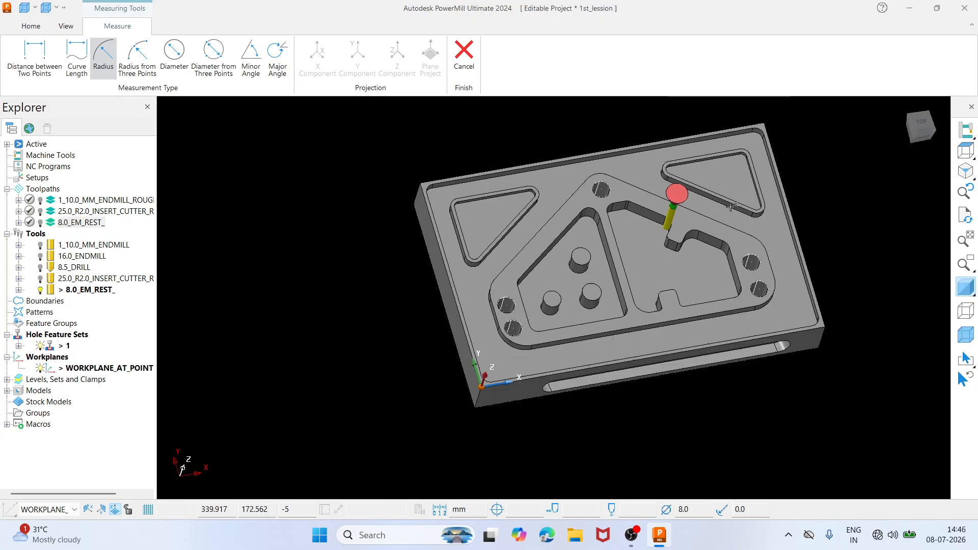
left_click(476, 61)
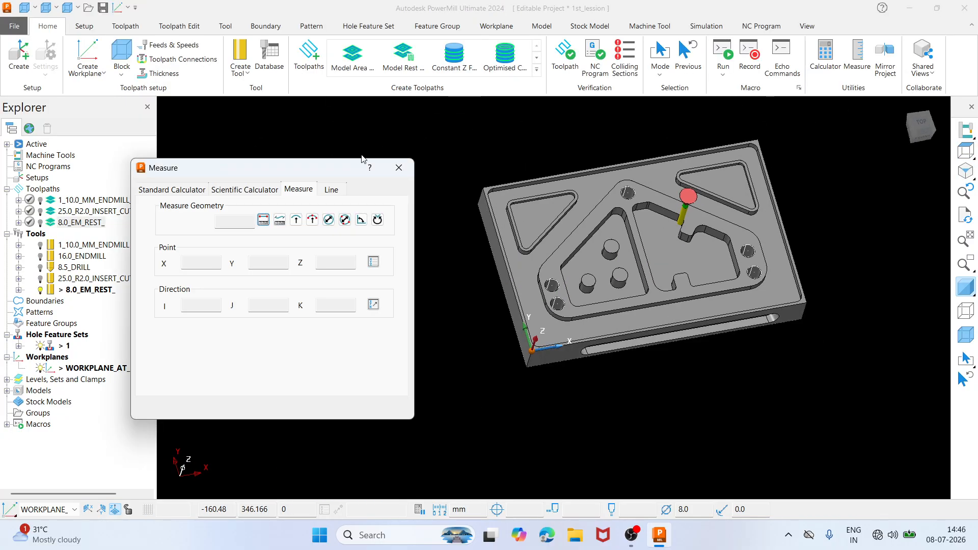
left_click(402, 164)
left_click(966, 153)
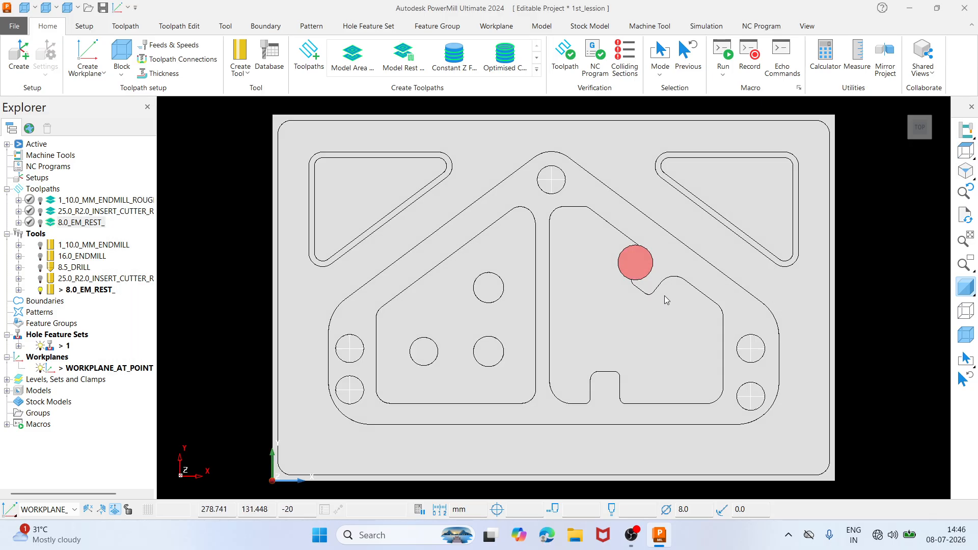
middle_click_drag(666, 299, 682, 195)
scroll(667, 207, "down", 3)
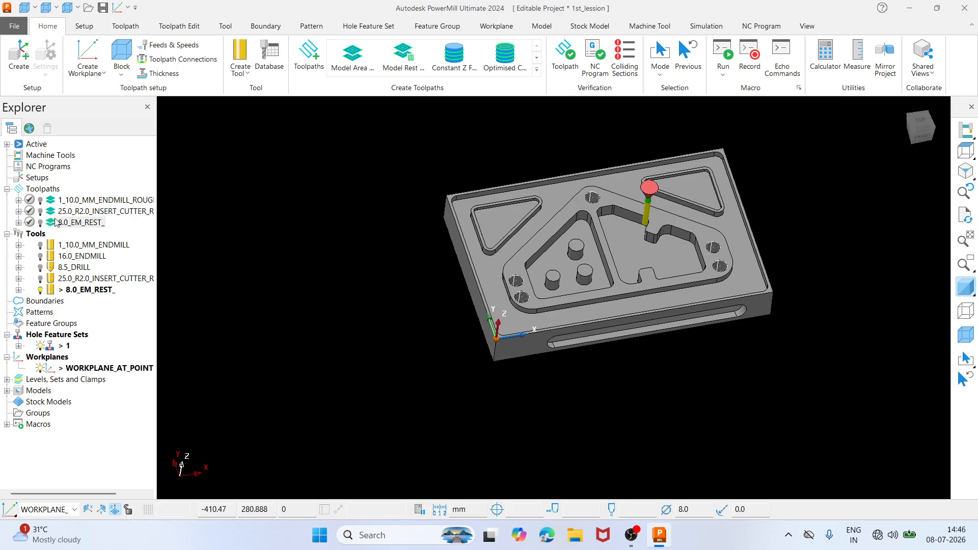
key("ctrl+s")
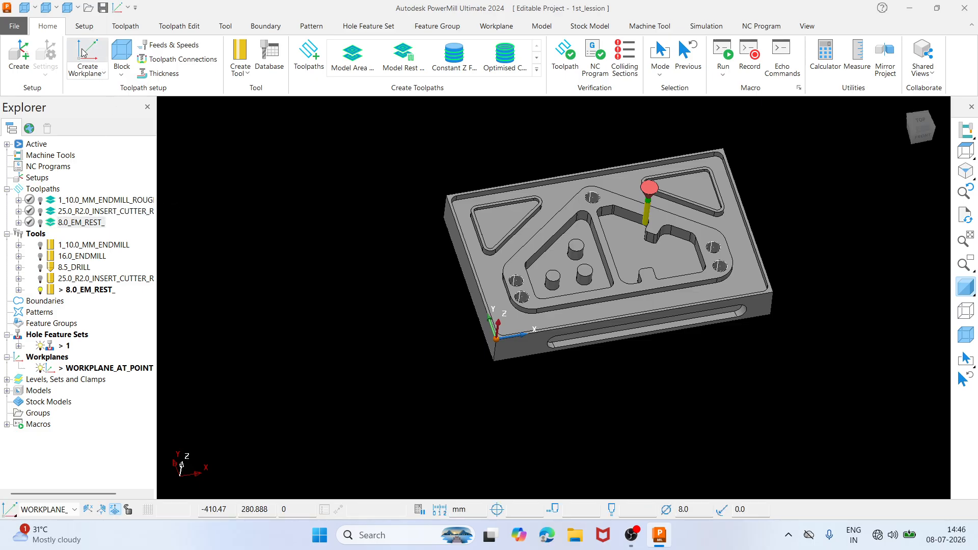
Activate the 8.0_EM_REST_ toolpath and examine its passes around the bosses, holes and pocket corners
double_click(54, 224)
scroll(585, 276, "up", 5)
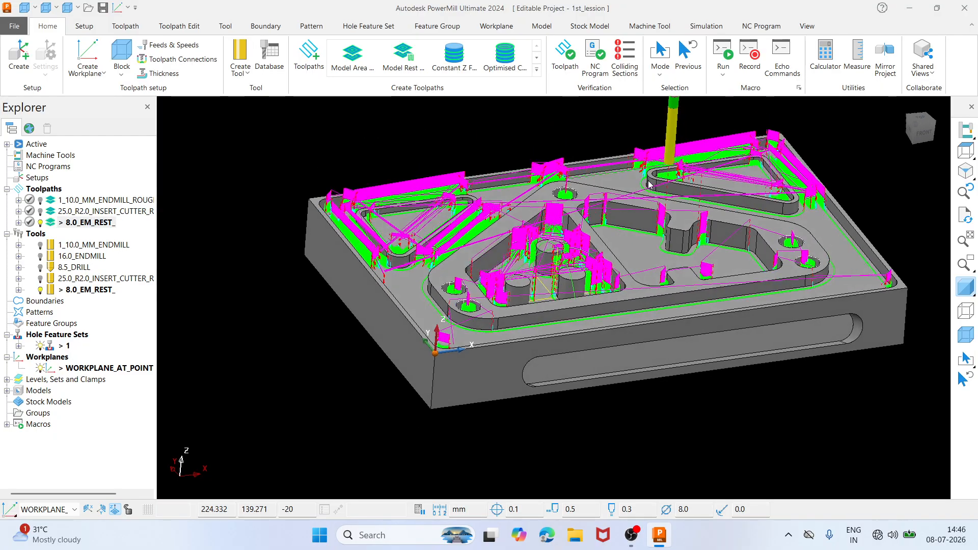
scroll(501, 293, "up", 5)
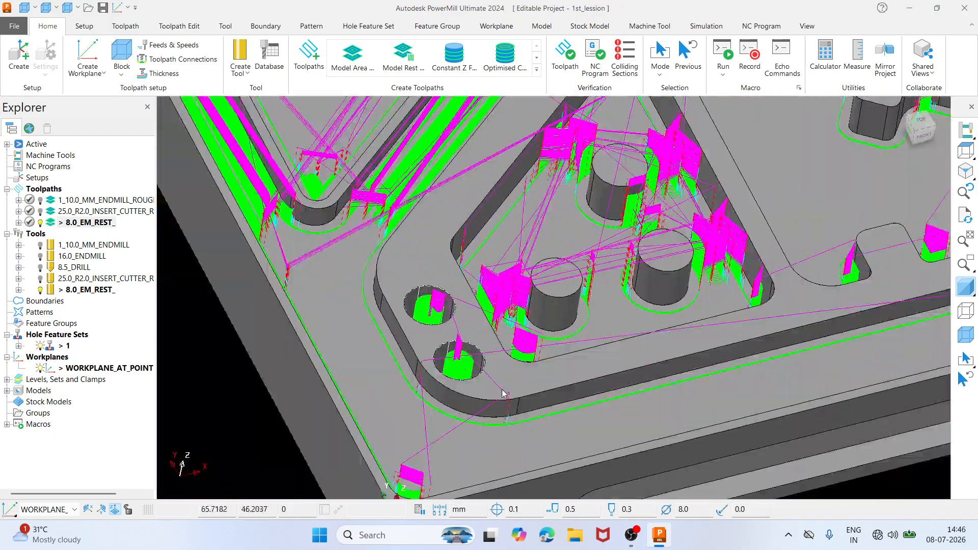
scroll(466, 320, "down", 5)
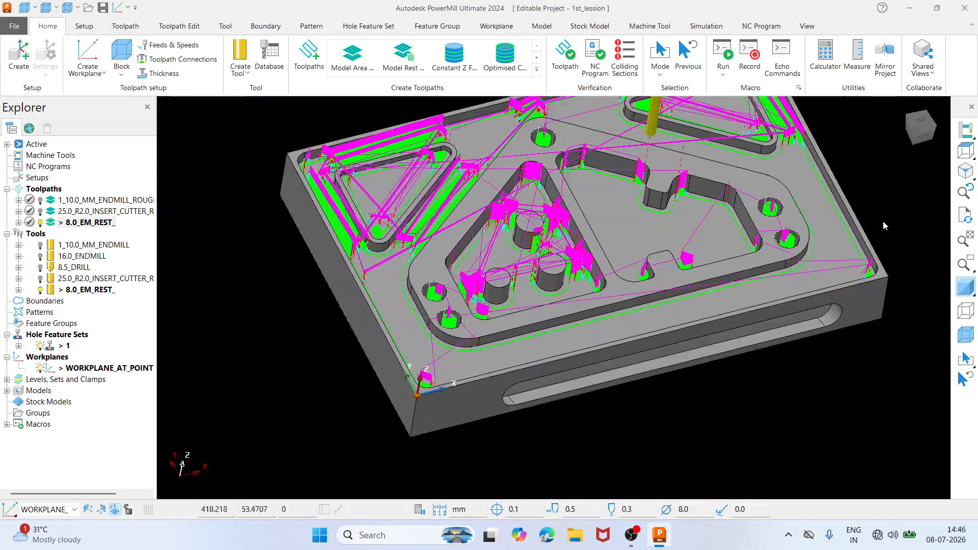
left_click(960, 155)
middle_click_drag(591, 306, 652, 197)
scroll(620, 190, "down", 3)
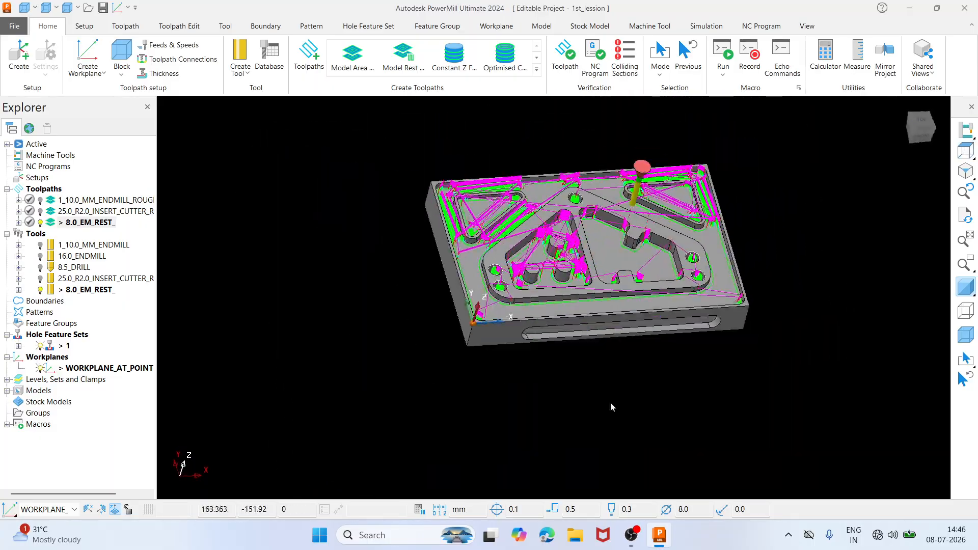
mouse_move(635, 532)
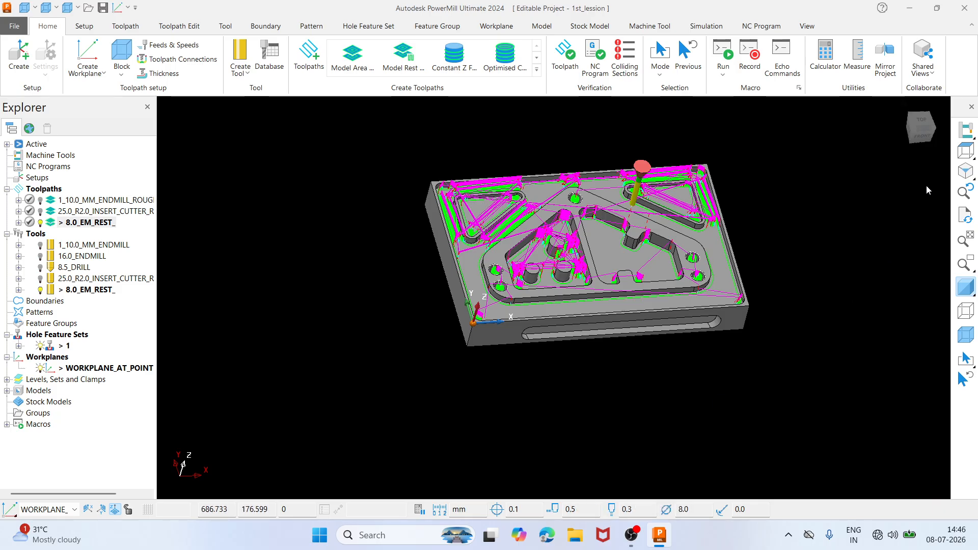
left_click(972, 151)
middle_click_drag(613, 337, 637, 226)
scroll(637, 226, "down", 3)
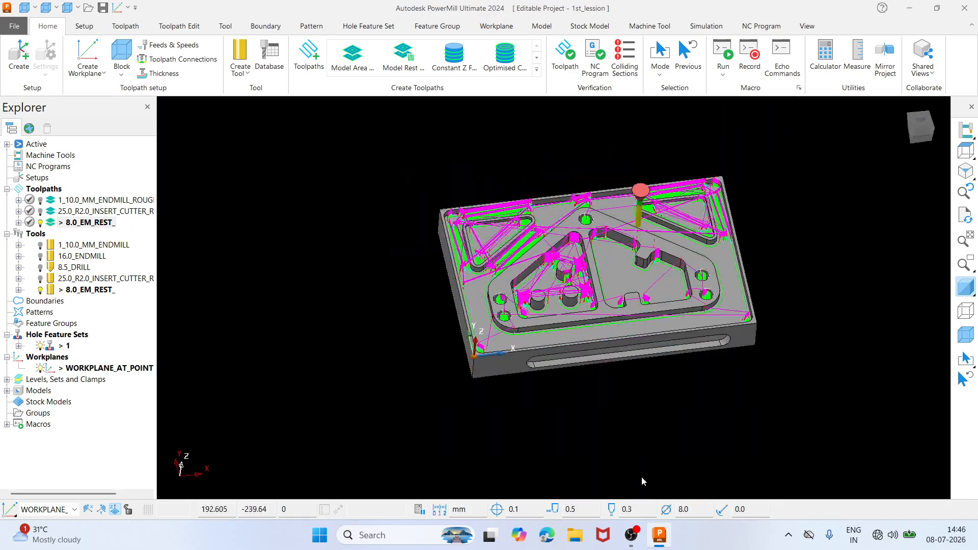